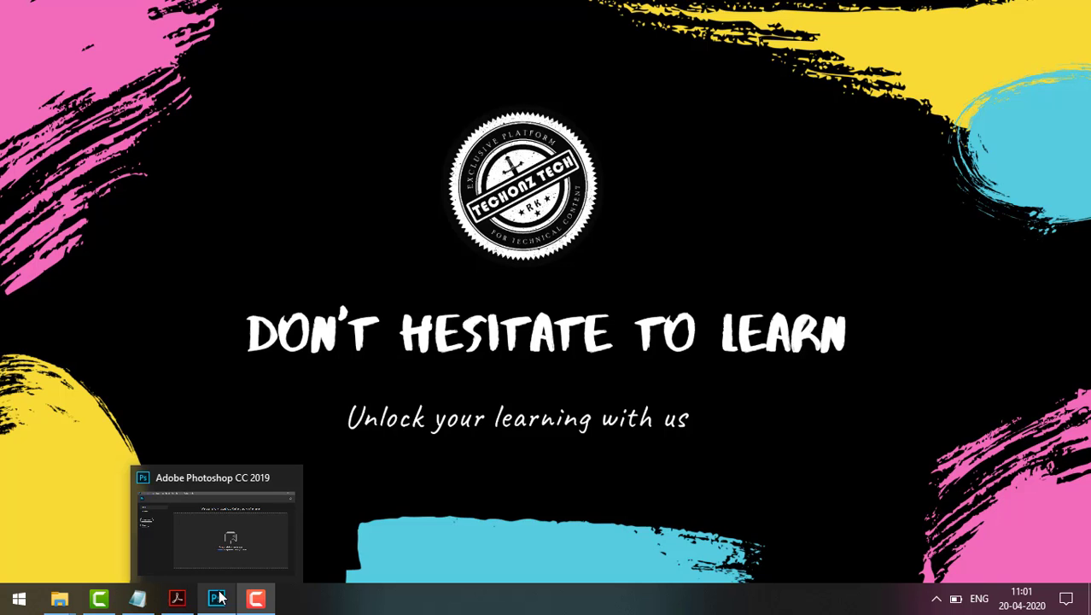
- Switch to Adobe Photoshop CC 2019
{"action": "left_click", "coordinate": [217, 598]}
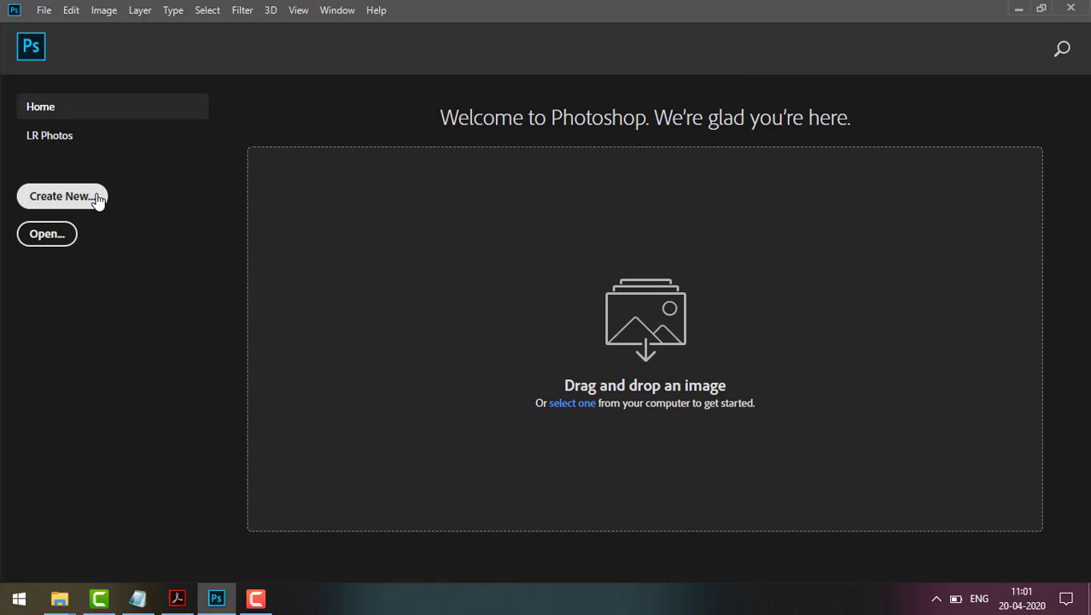
{"action": "left_click", "coordinate": [39, 241]}
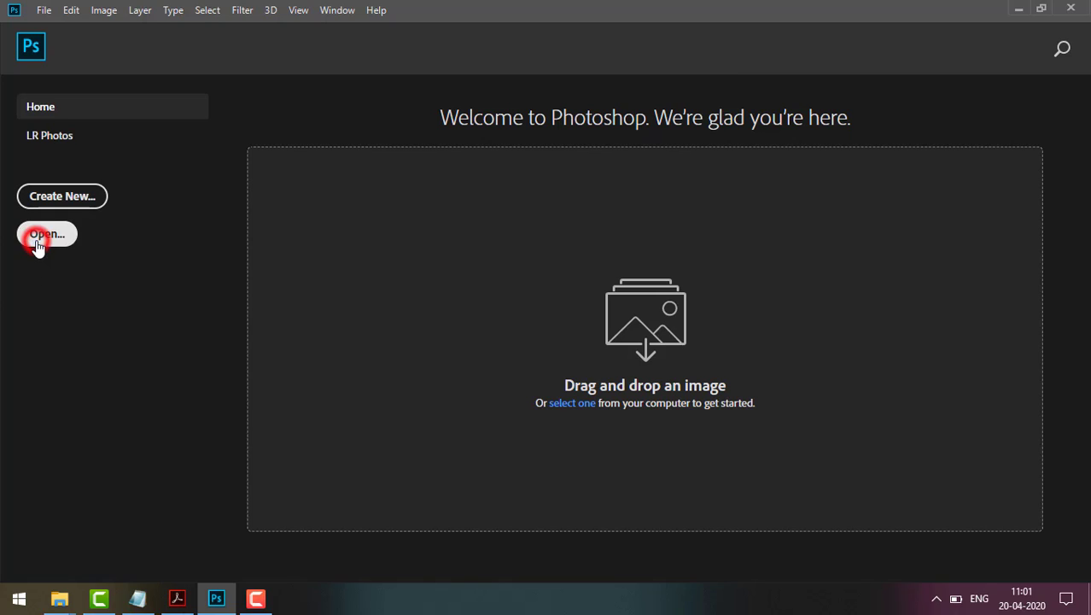
{"action": "scroll", "coordinate": [375, 247], "scroll_direction": "down", "scroll_amount": 5}
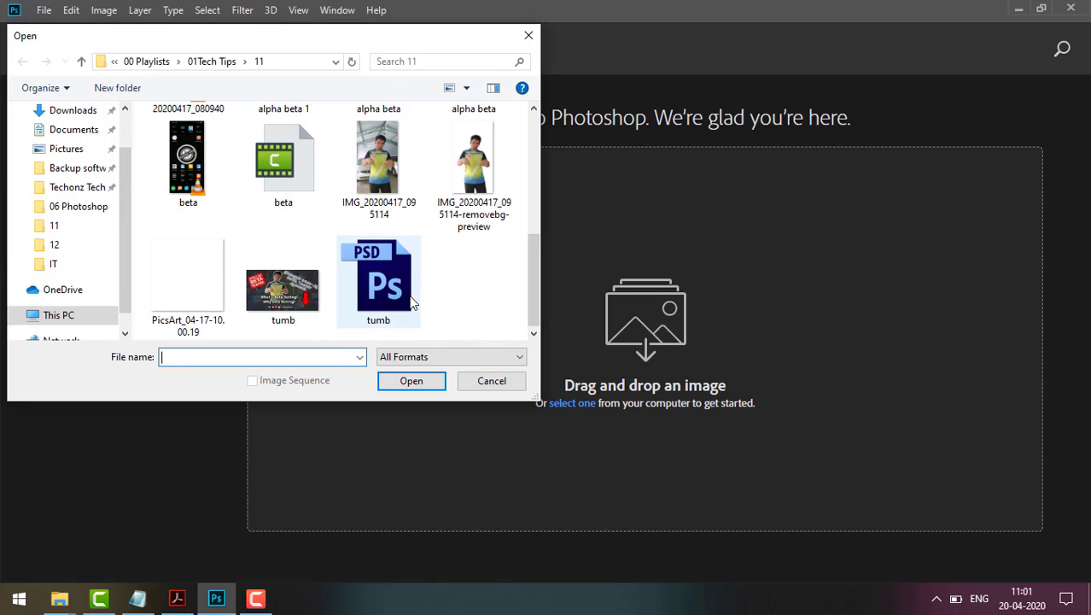
{"action": "left_click", "coordinate": [413, 298]}
{"action": "left_click", "coordinate": [529, 35]}
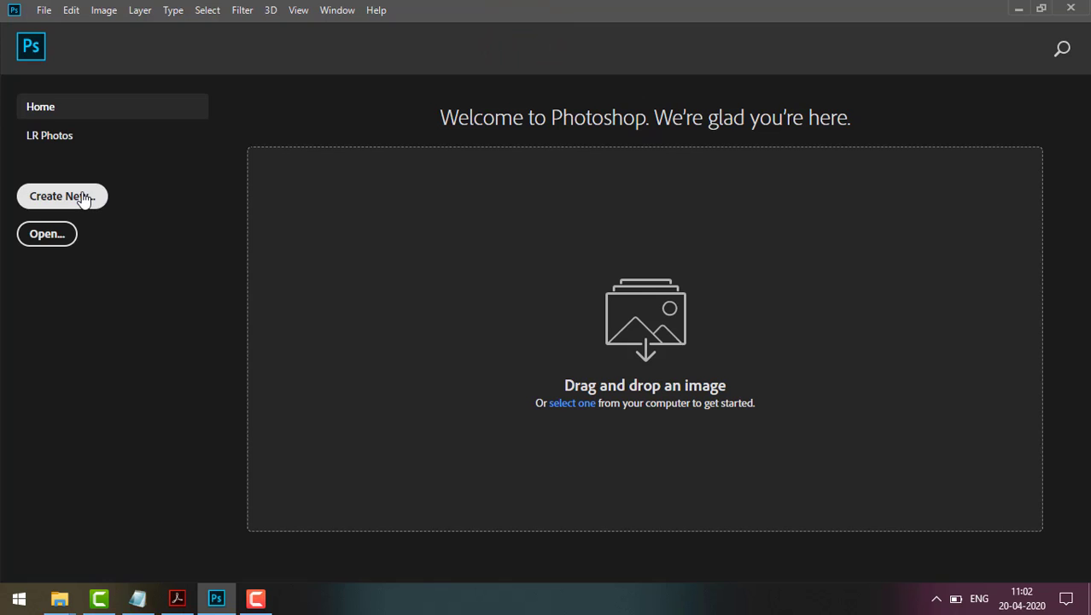
- Start a new document, review the preset categories from Photo to Film & Video, and return to the recent custom 5 x 5 in preset
{"action": "left_click", "coordinate": [83, 198]}
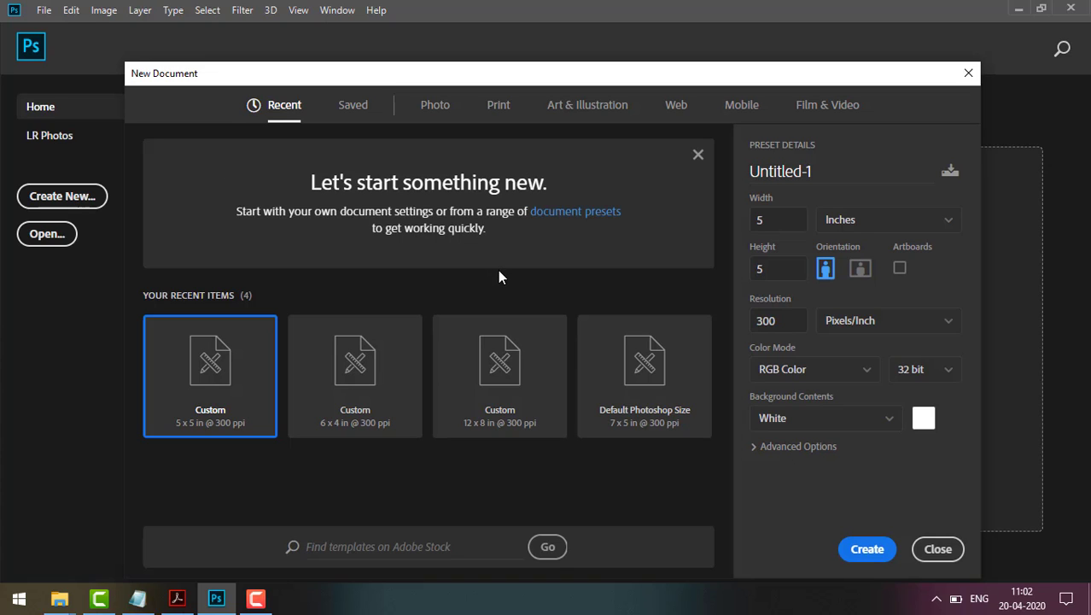
{"action": "left_click", "coordinate": [439, 113]}
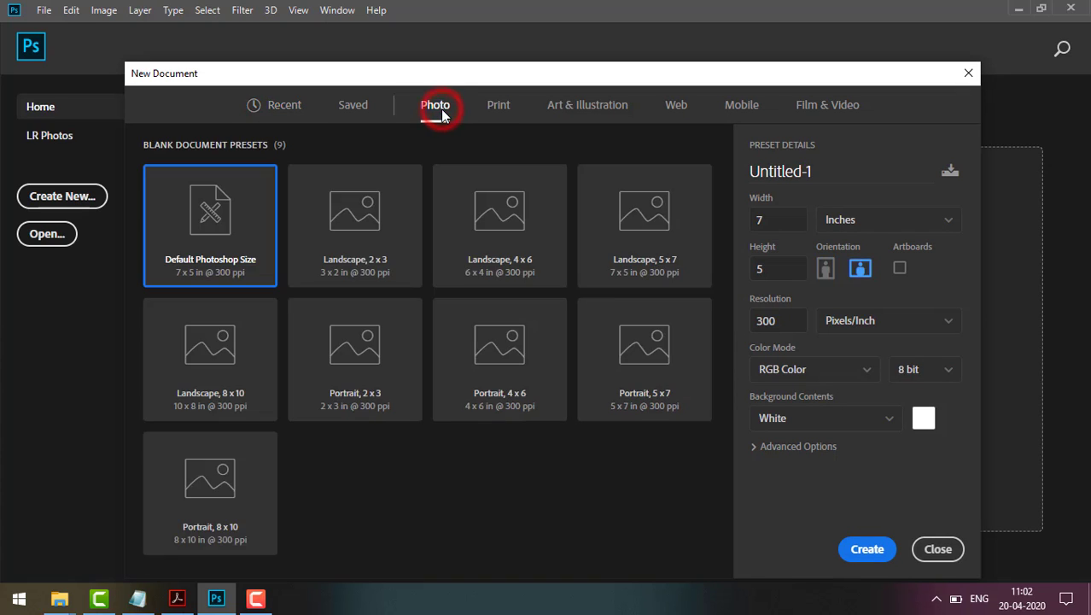
{"action": "left_click", "coordinate": [499, 109]}
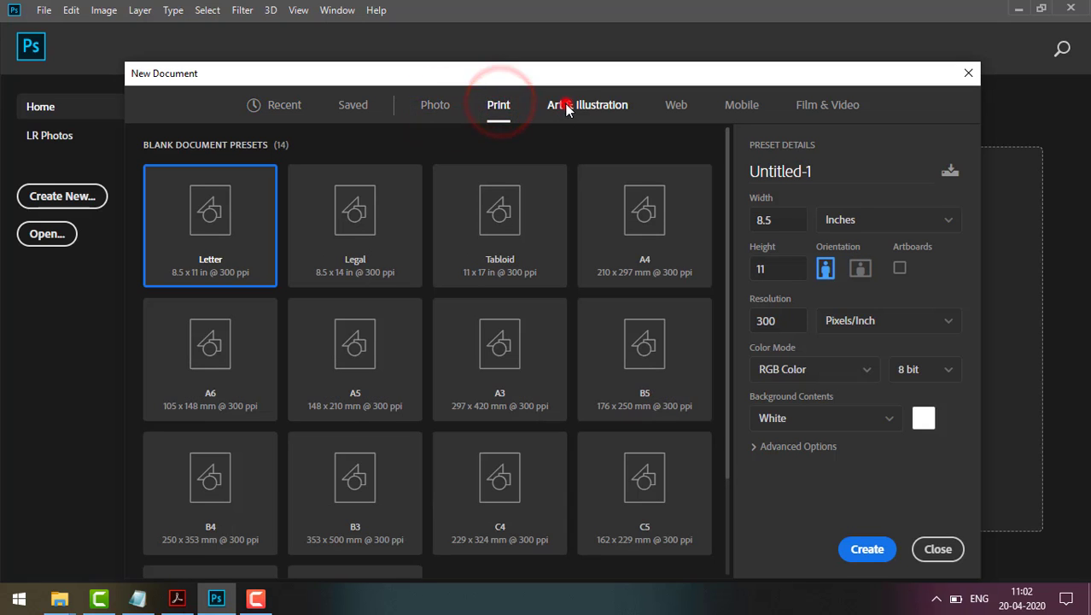
{"action": "left_click", "coordinate": [567, 107]}
{"action": "left_click", "coordinate": [673, 107]}
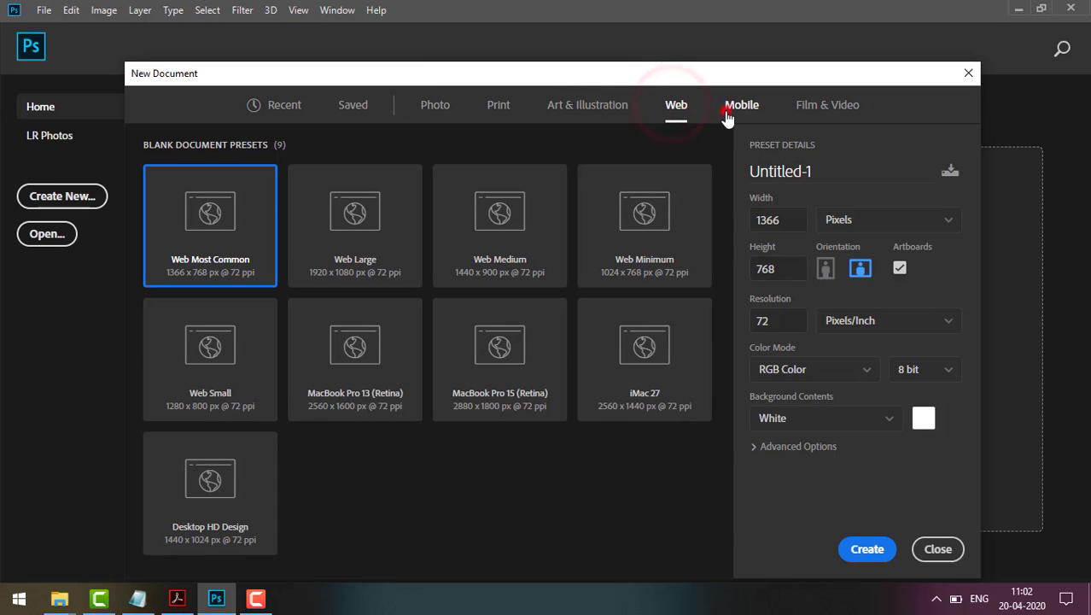
{"action": "left_click", "coordinate": [727, 117]}
{"action": "left_click", "coordinate": [821, 114]}
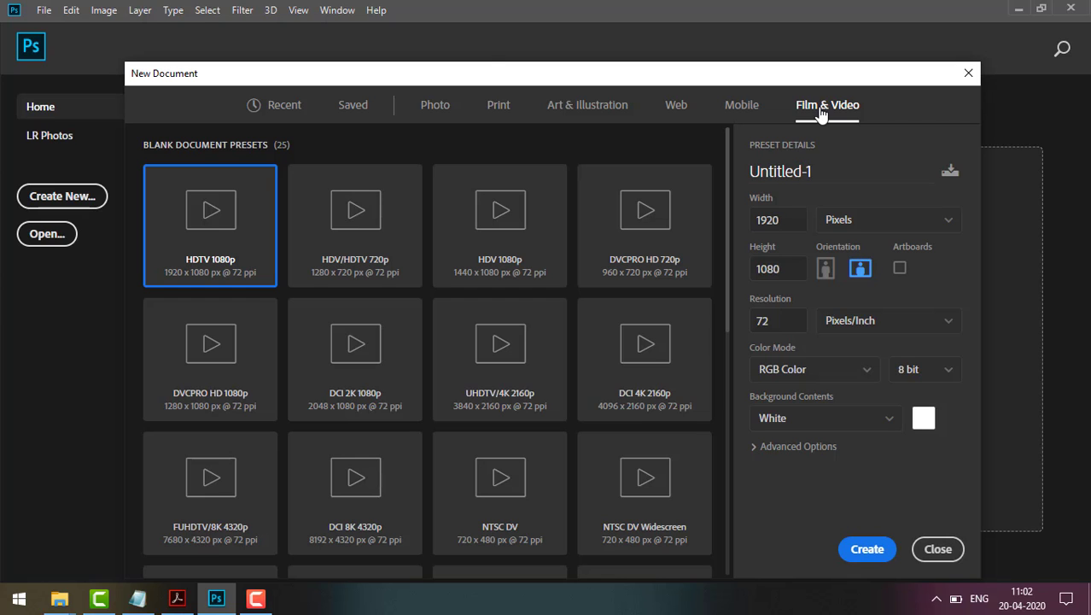
{"action": "left_click", "coordinate": [271, 102]}
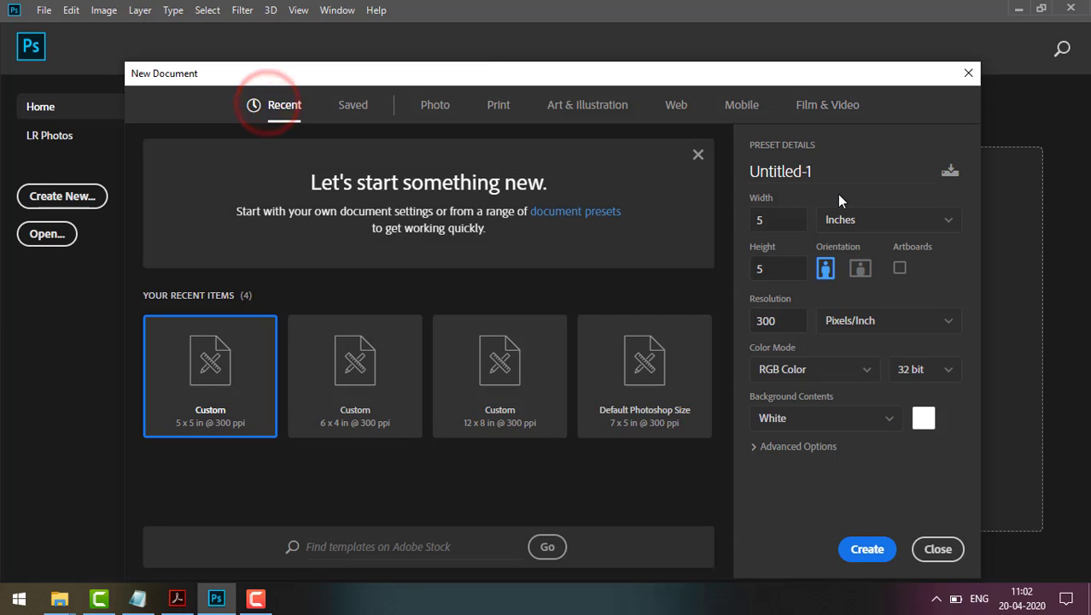
- Name the new document "sample" and check its width, height and measurement unit
{"action": "left_click_drag", "start_coordinate": [828, 166], "coordinate": [733, 174]}
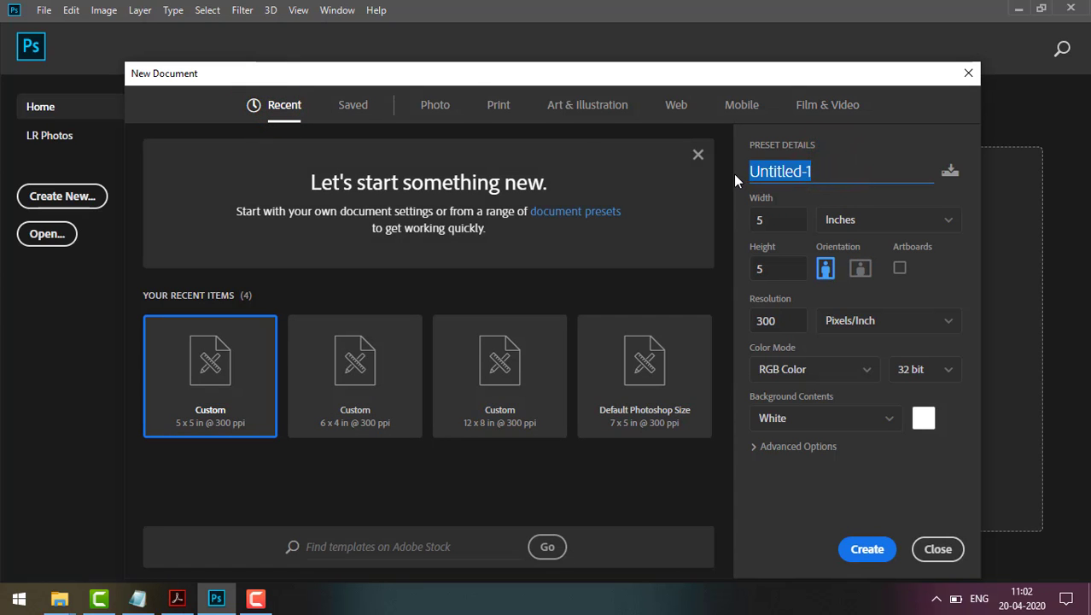
{"action": "type", "text": "sample"}
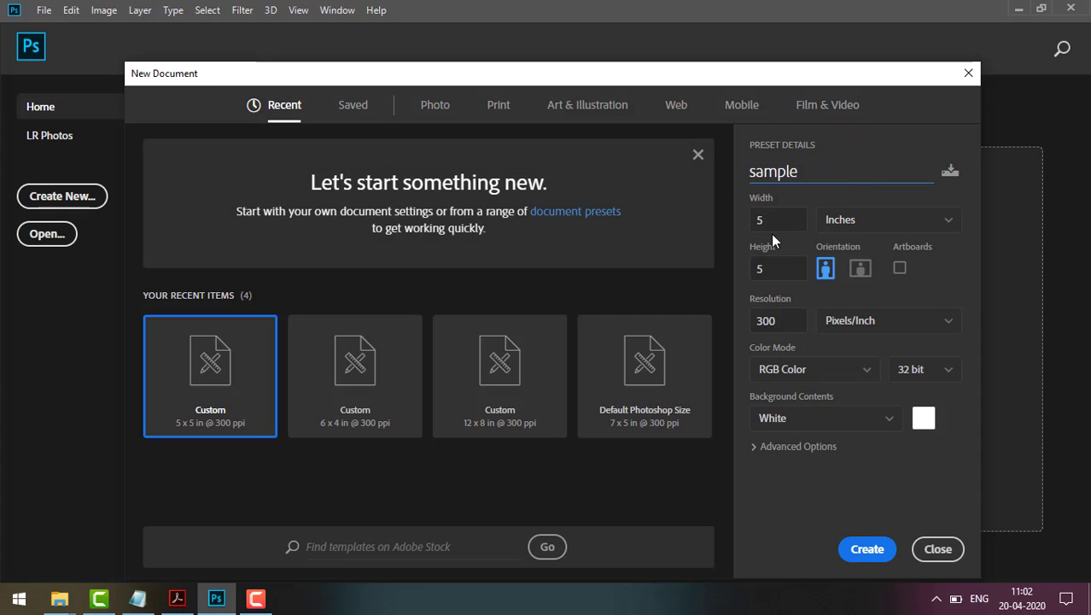
{"action": "left_click", "coordinate": [768, 220]}
{"action": "left_click", "coordinate": [764, 267]}
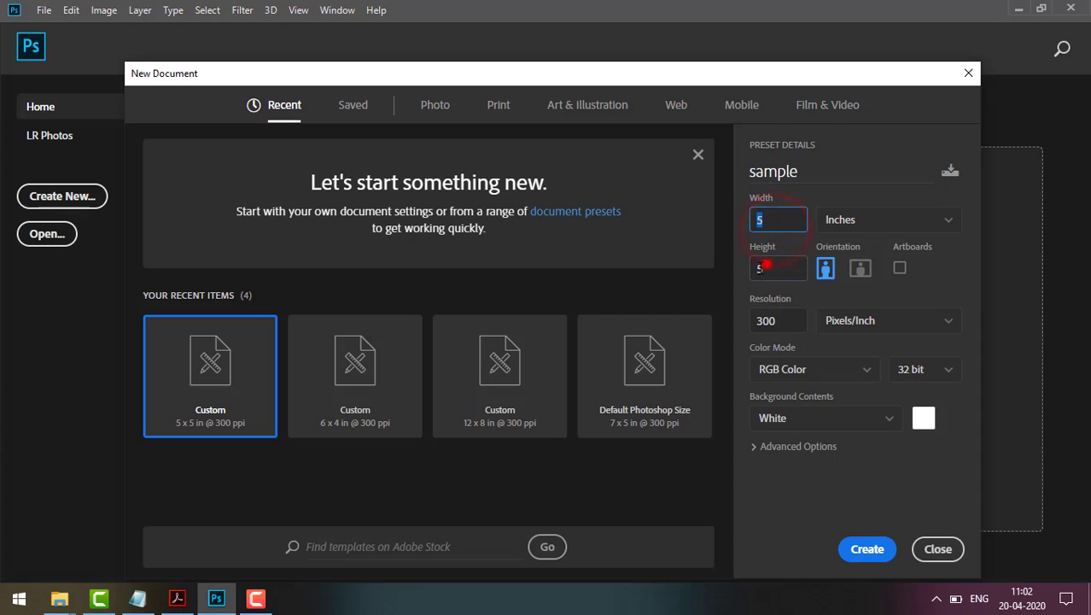
{"action": "left_click", "coordinate": [852, 221]}
{"action": "left_click", "coordinate": [851, 221]}
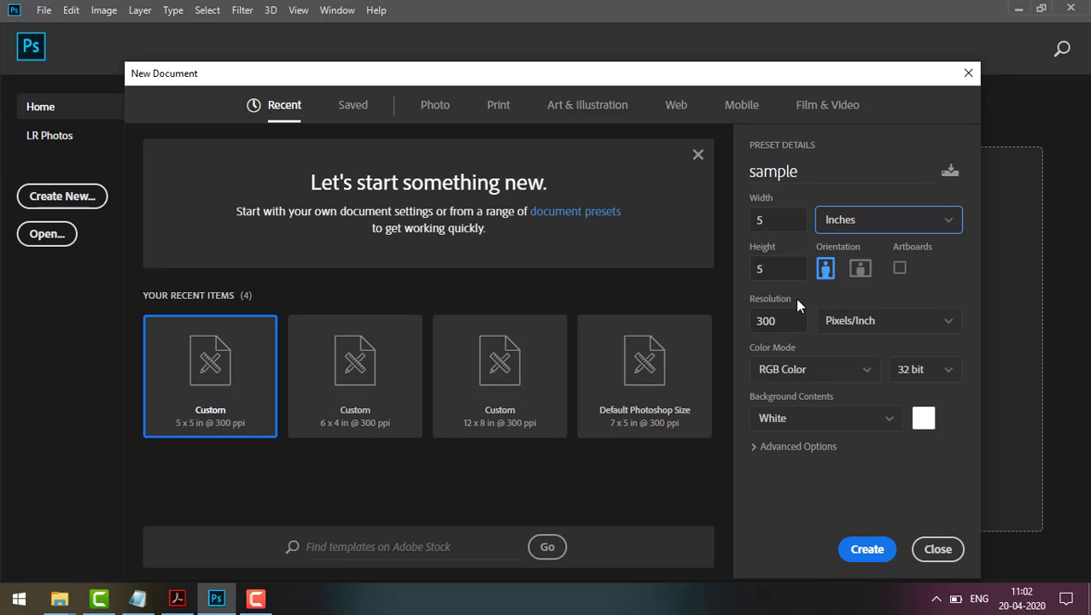
- Check the new document's resolution and color mode options, and set its bit depth to 16 bit
{"action": "left_click_drag", "start_coordinate": [784, 323], "coordinate": [750, 324]}
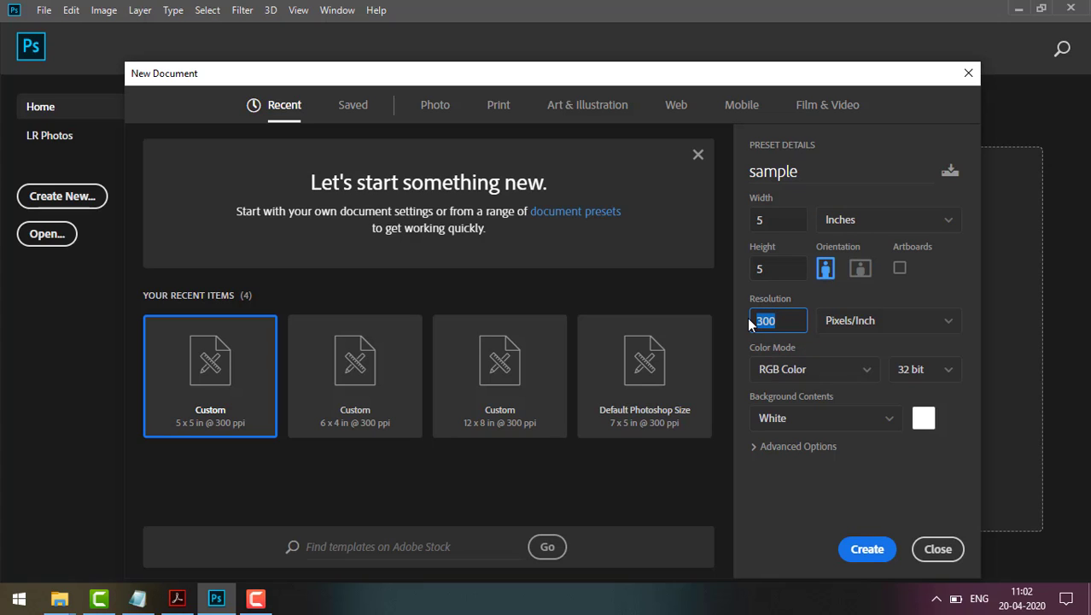
{"action": "left_click", "coordinate": [833, 369]}
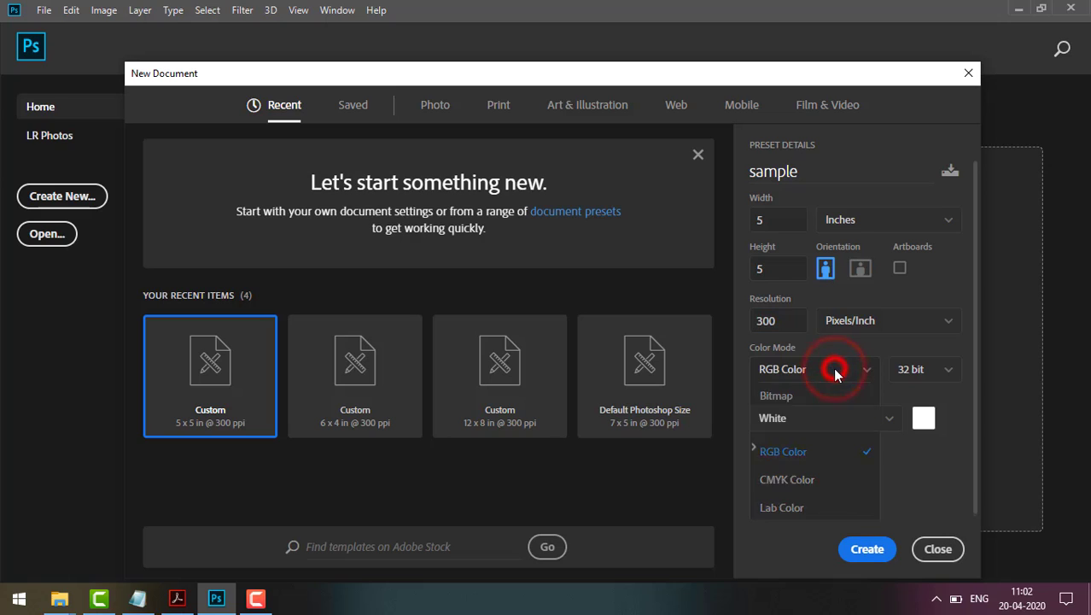
{"action": "left_click", "coordinate": [835, 370]}
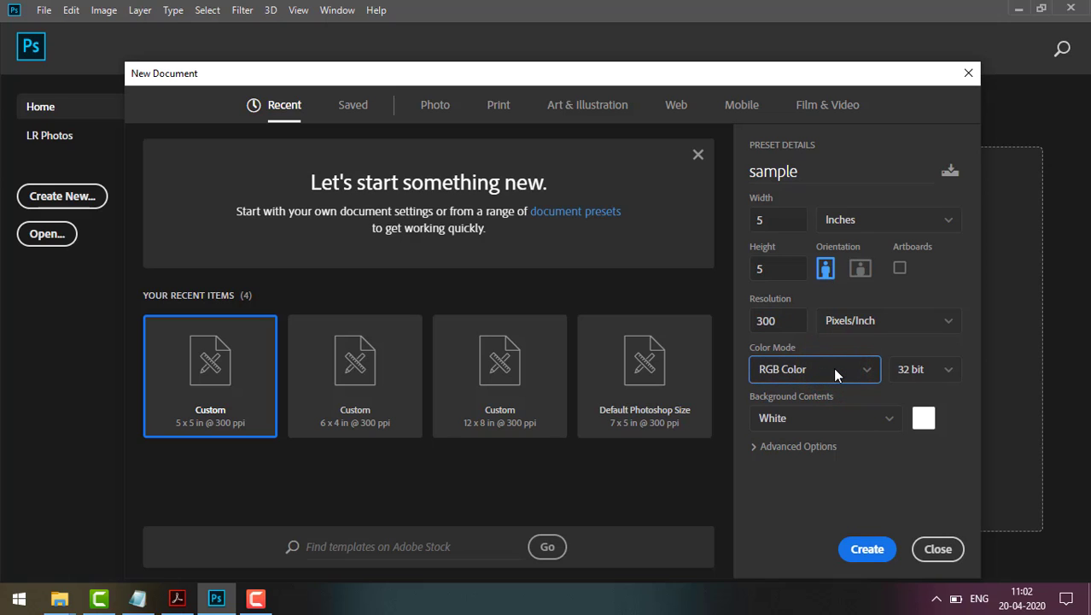
{"action": "left_click", "coordinate": [911, 371]}
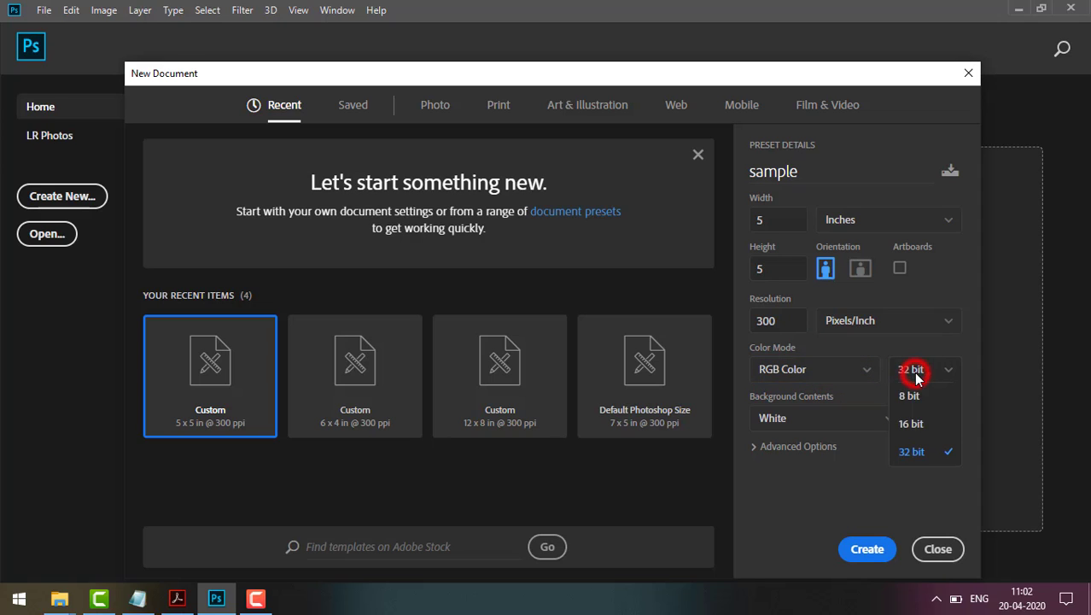
{"action": "left_click", "coordinate": [913, 423]}
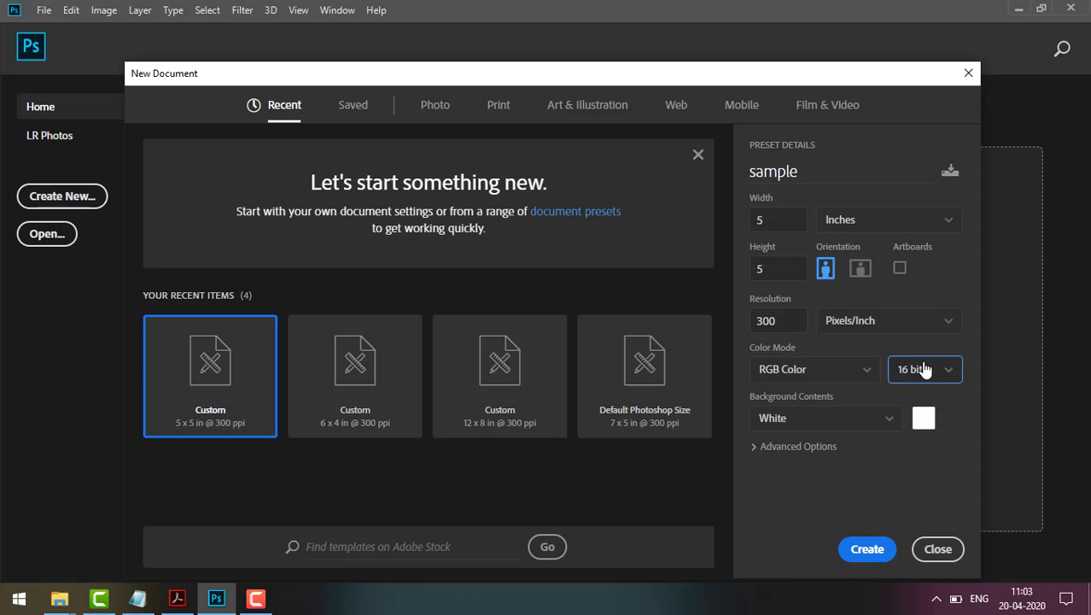
- Review the background contents and advanced options, and create the document with a white background
{"action": "left_click", "coordinate": [847, 422]}
{"action": "left_click", "coordinate": [845, 420]}
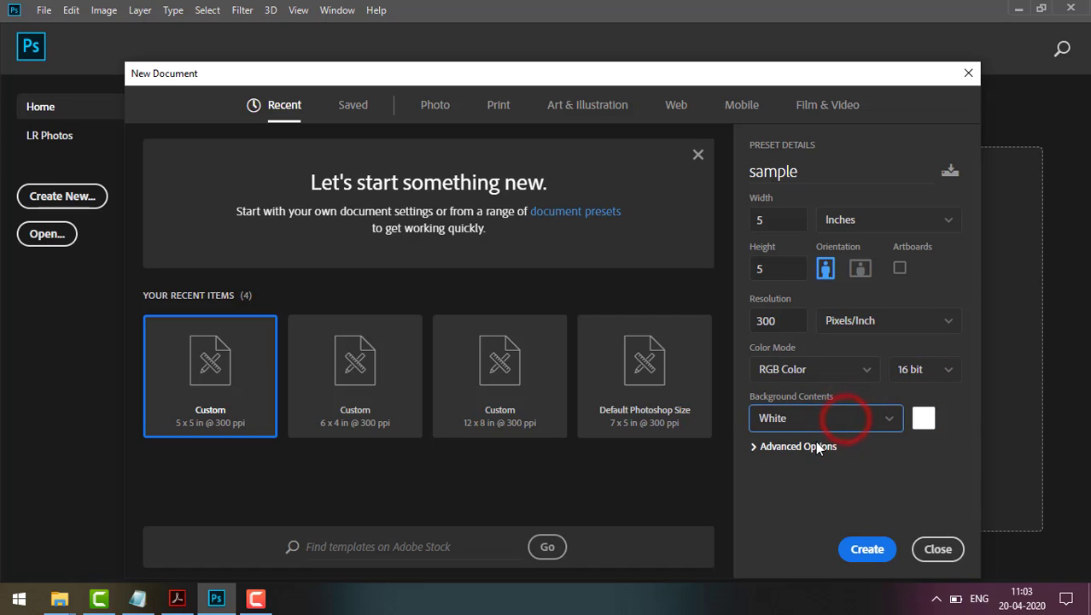
{"action": "left_click", "coordinate": [816, 446]}
{"action": "scroll", "coordinate": [845, 481], "scroll_direction": "down", "scroll_amount": 1}
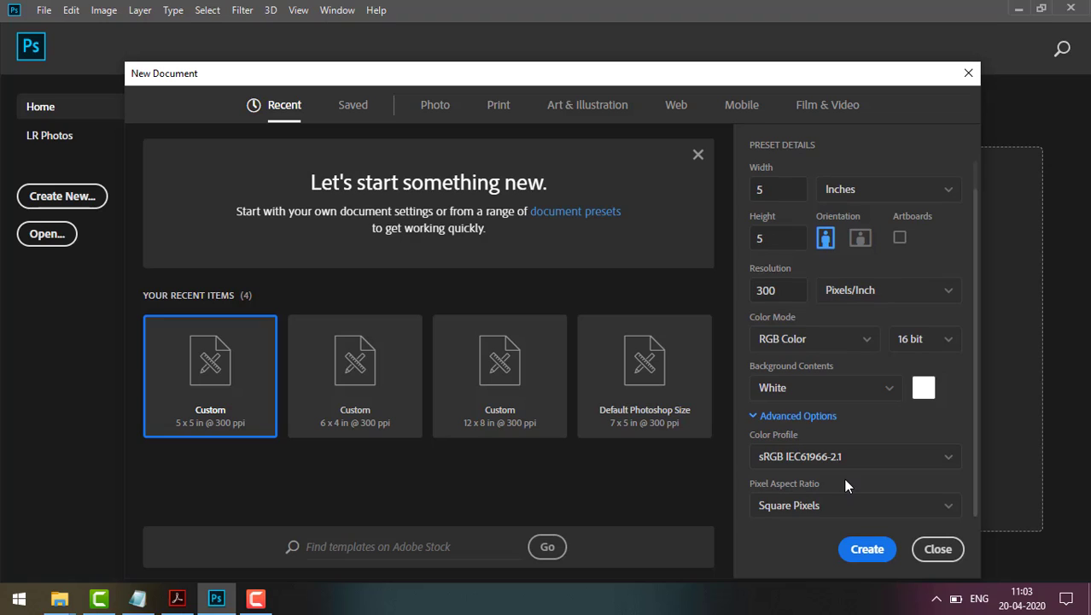
{"action": "scroll", "coordinate": [844, 480], "scroll_direction": "up", "scroll_amount": 1}
{"action": "left_click", "coordinate": [798, 445]}
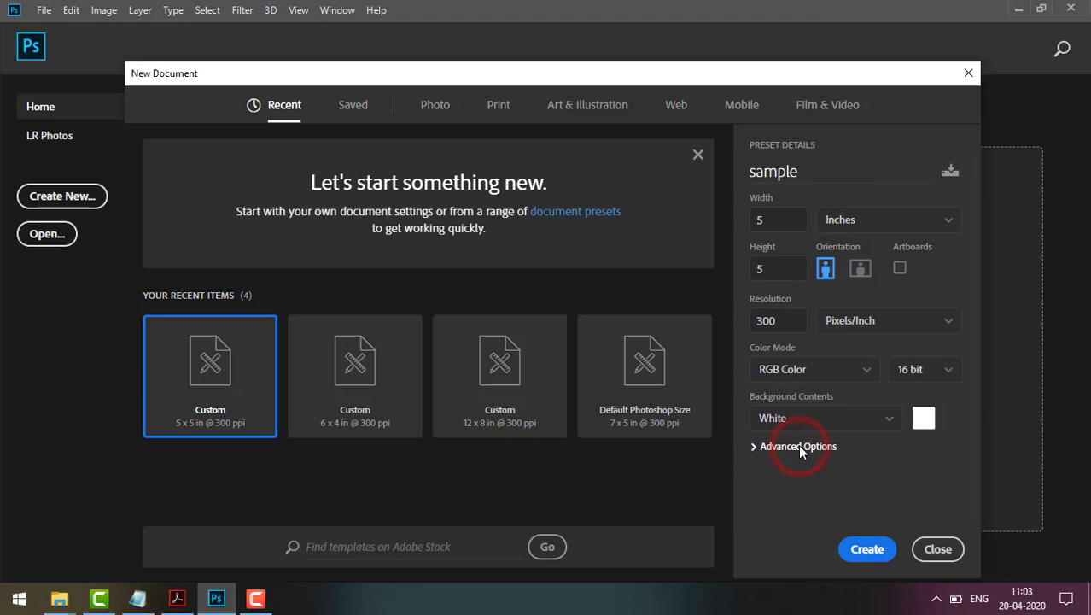
{"action": "left_click", "coordinate": [864, 548]}
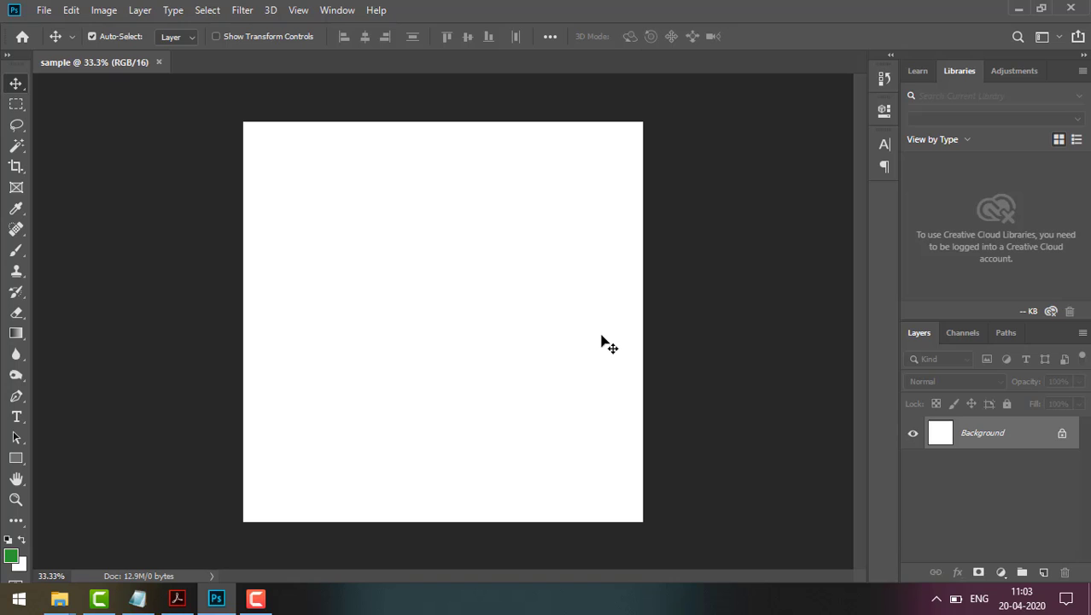
{"action": "left_click", "coordinate": [440, 296]}
{"action": "left_click", "coordinate": [47, 12]}
{"action": "left_click", "coordinate": [47, 12]}
- Go through the marquee, lasso, magic wand, crop, frame and eyedropper tools to examine their options
{"action": "left_click", "coordinate": [16, 104]}
{"action": "left_click", "coordinate": [16, 125]}
{"action": "left_click", "coordinate": [16, 145]}
{"action": "left_click", "coordinate": [16, 165]}
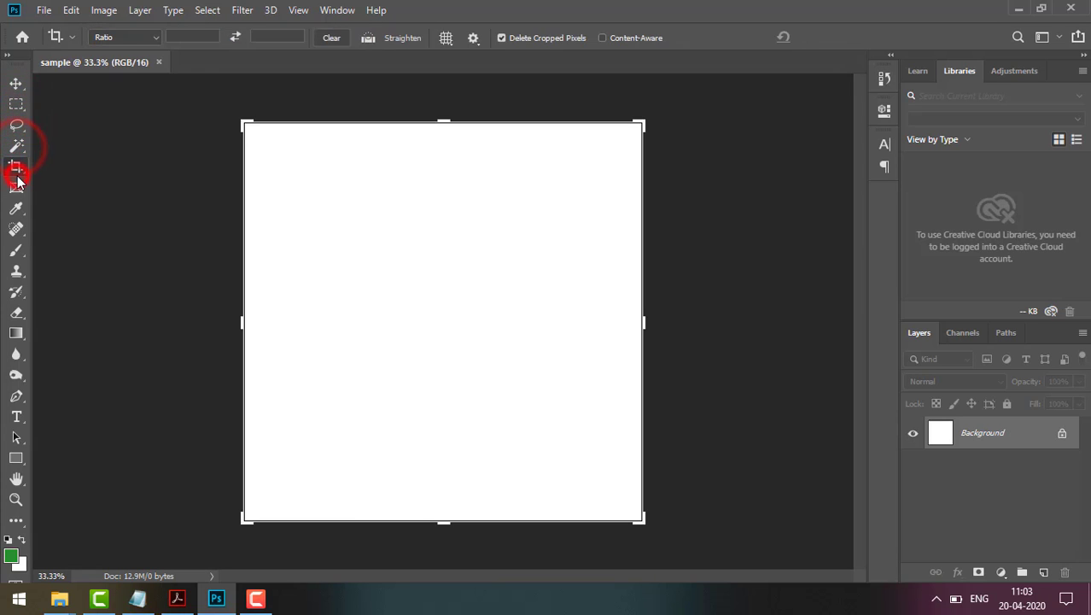
{"action": "left_click", "coordinate": [16, 186]}
{"action": "left_click", "coordinate": [17, 209]}
{"action": "left_click", "coordinate": [17, 167]}
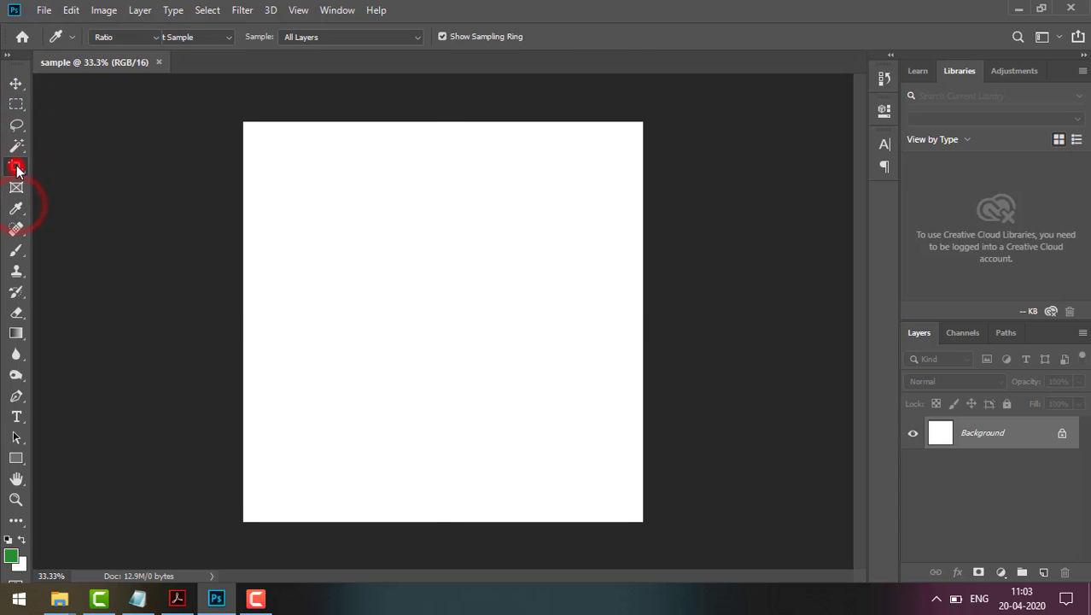
{"action": "left_click", "coordinate": [17, 146]}
{"action": "left_click", "coordinate": [16, 124]}
{"action": "left_click", "coordinate": [16, 103]}
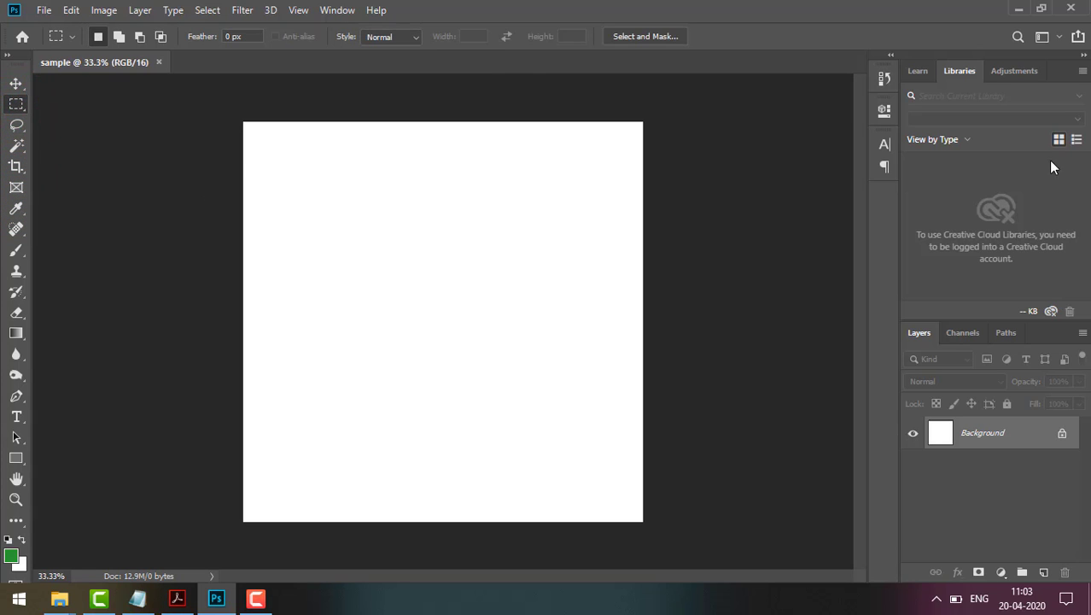
{"action": "left_click", "coordinate": [336, 10]}
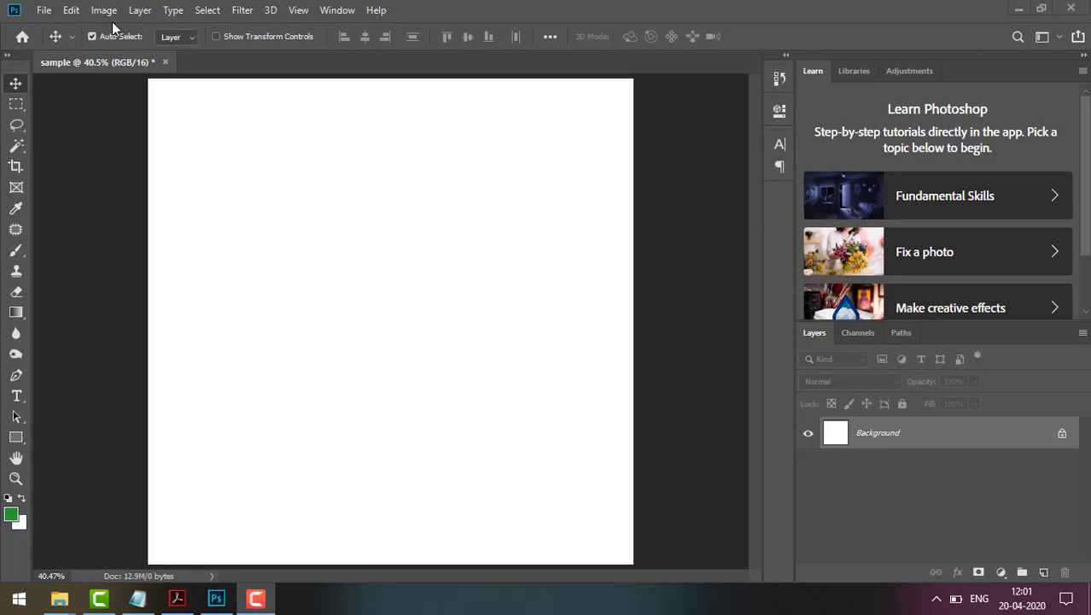
- Examine the available file commands, including the export, generate, automate and scripts options
{"action": "left_click", "coordinate": [45, 10]}
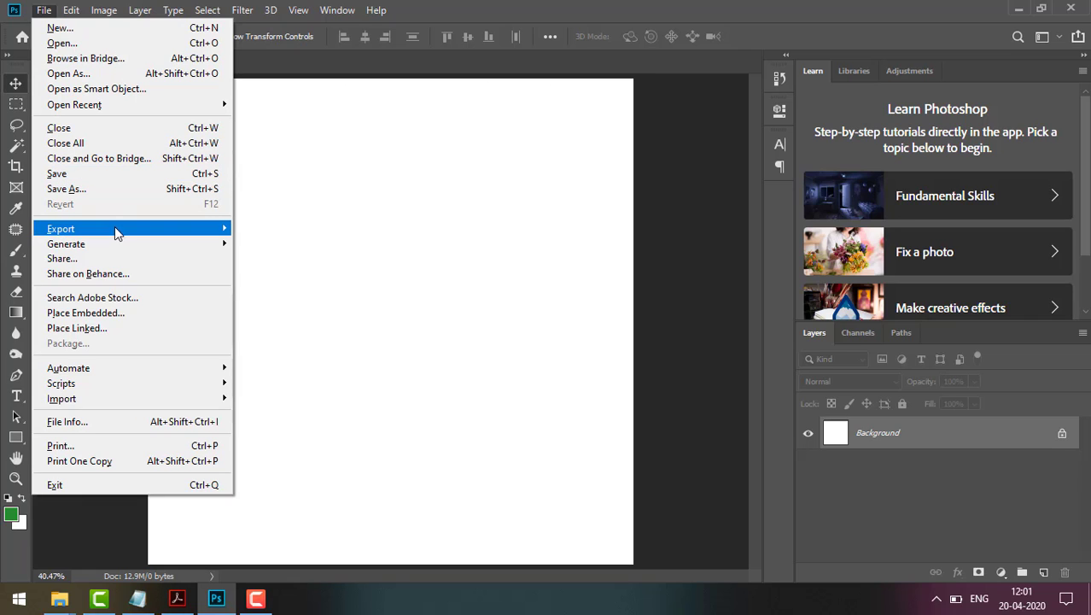
{"action": "mouse_move", "coordinate": [114, 228]}
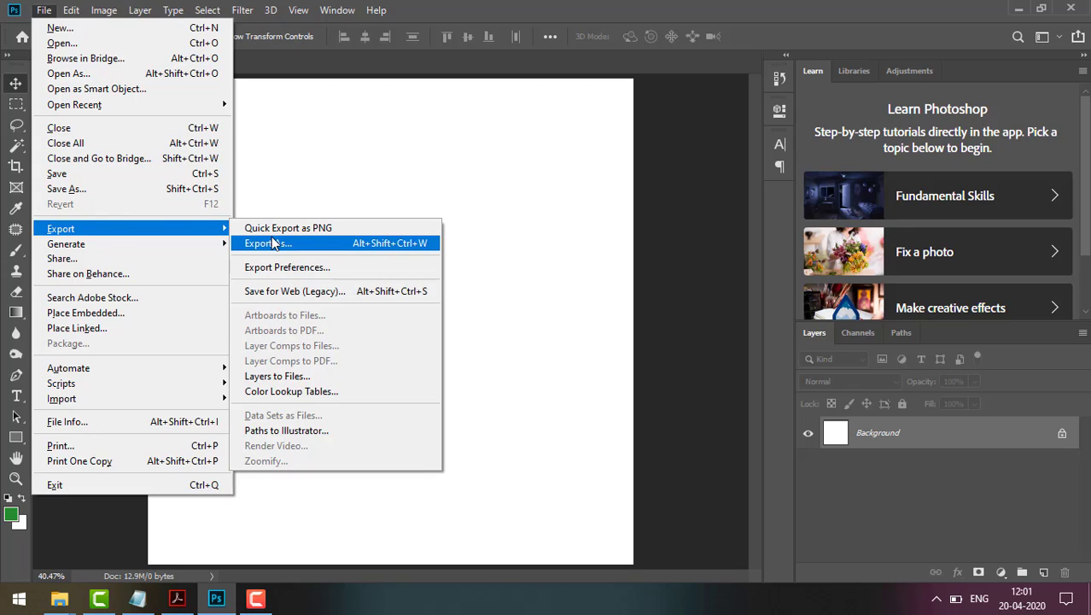
{"action": "mouse_move", "coordinate": [190, 244]}
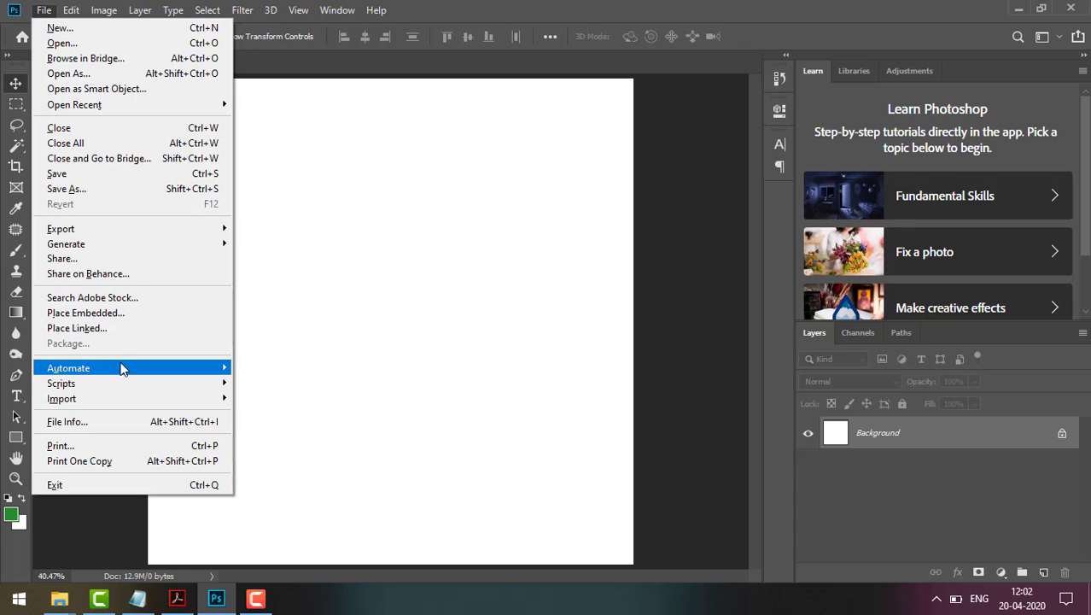
{"action": "mouse_move", "coordinate": [122, 369]}
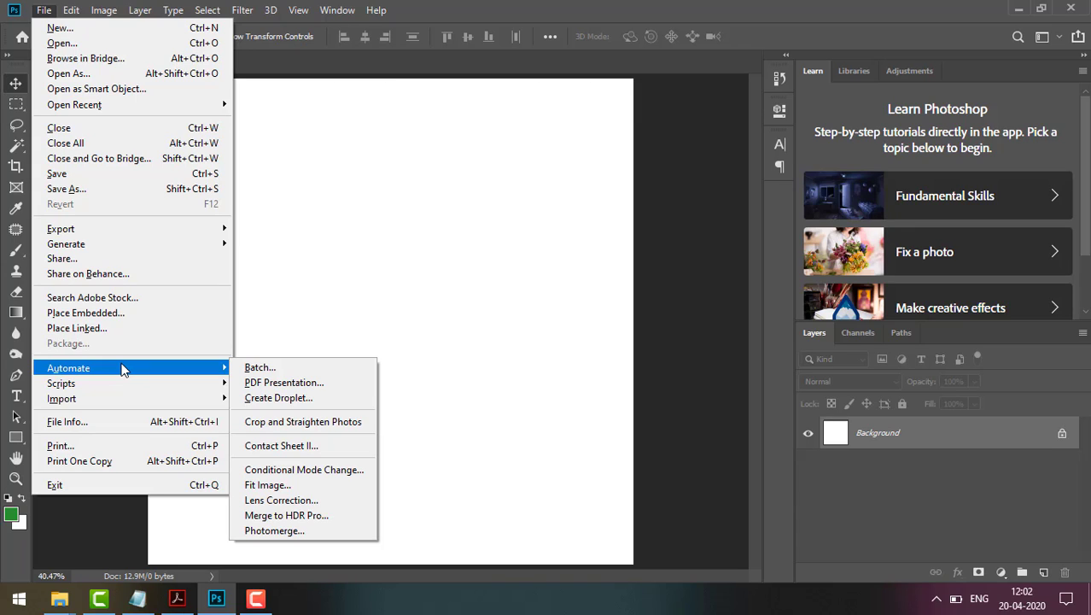
{"action": "mouse_move", "coordinate": [125, 388]}
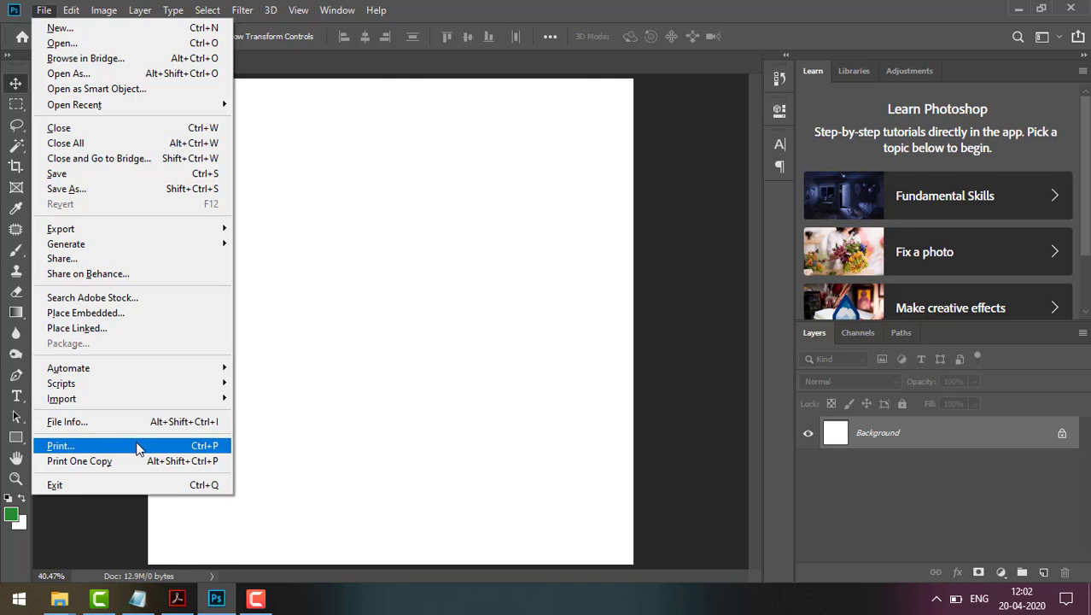
{"action": "left_click", "coordinate": [333, 346]}
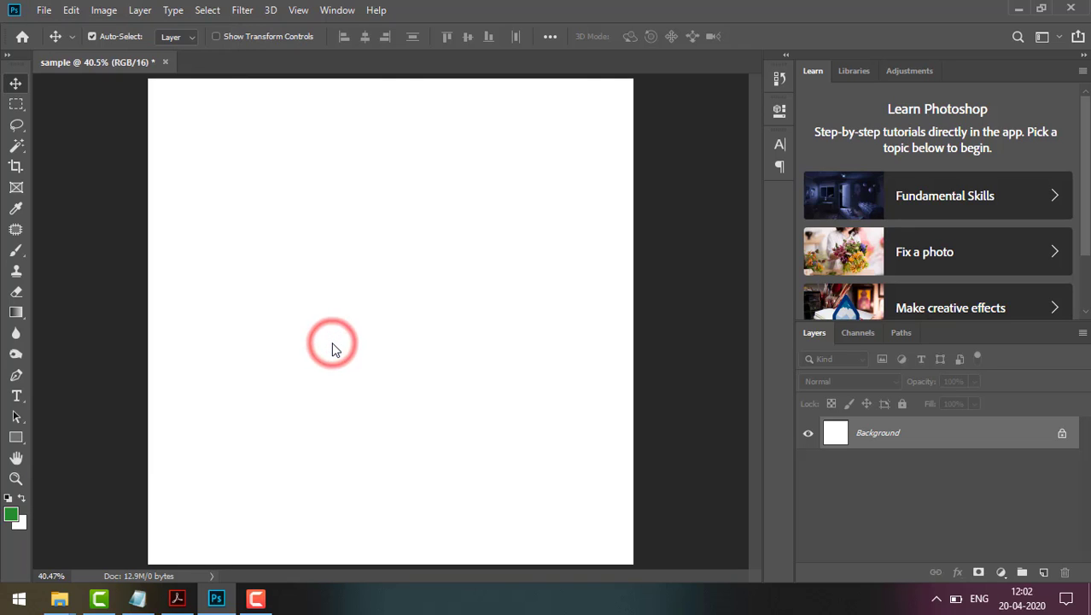
- Examine the available editing commands, including the list of preference categories
{"action": "left_click", "coordinate": [71, 9]}
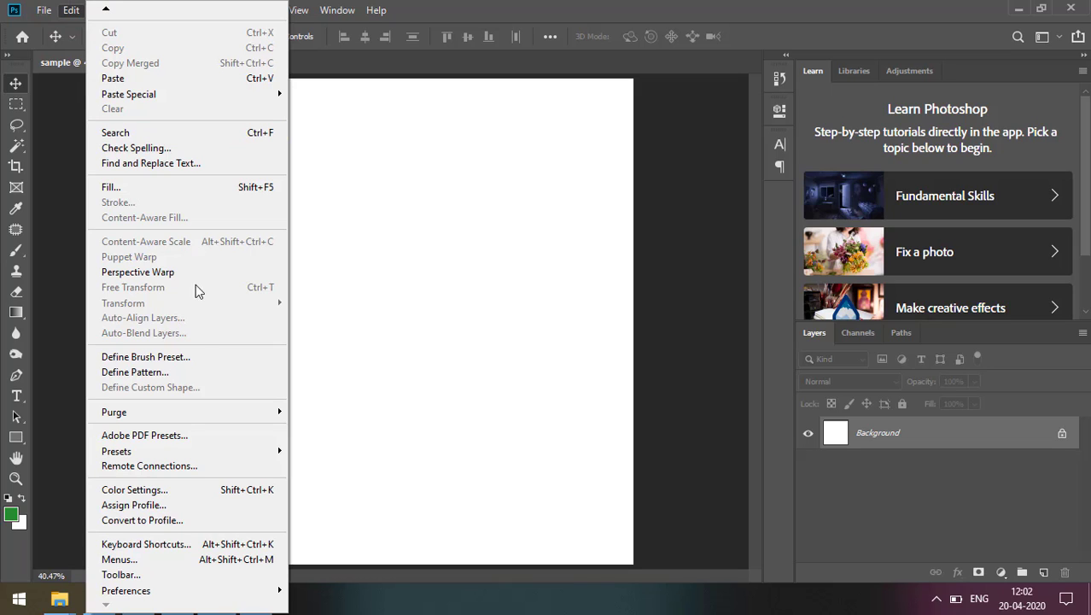
{"action": "mouse_move", "coordinate": [202, 413]}
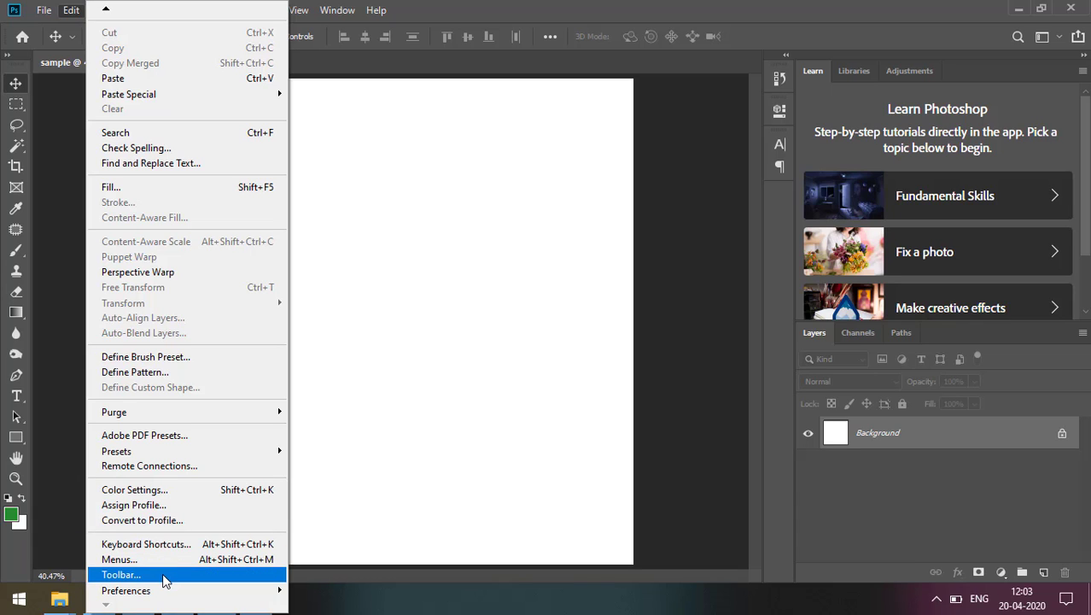
{"action": "mouse_move", "coordinate": [166, 591]}
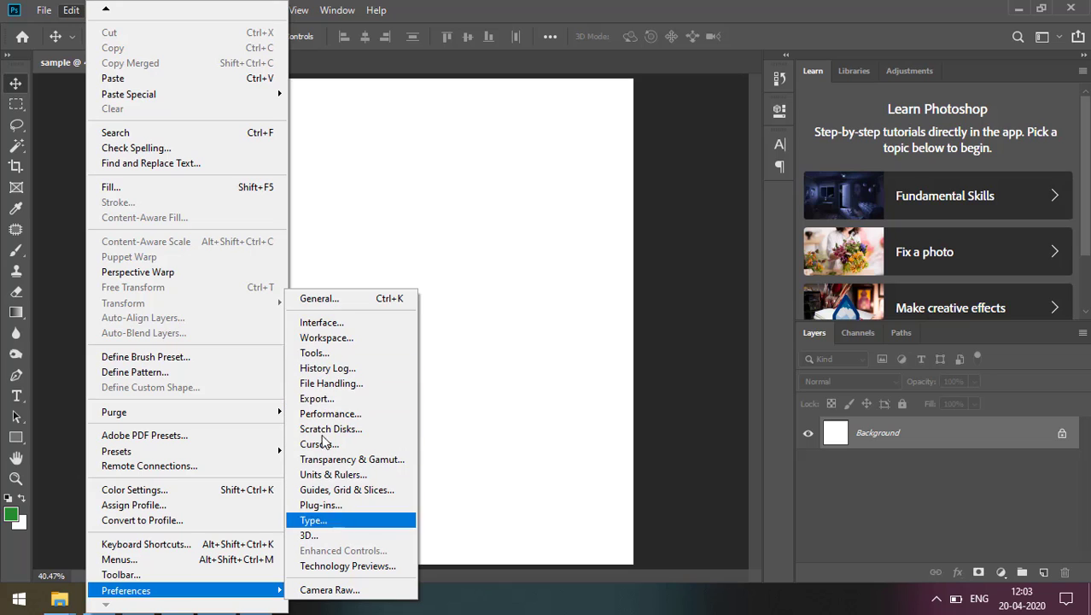
{"action": "left_click", "coordinate": [375, 176]}
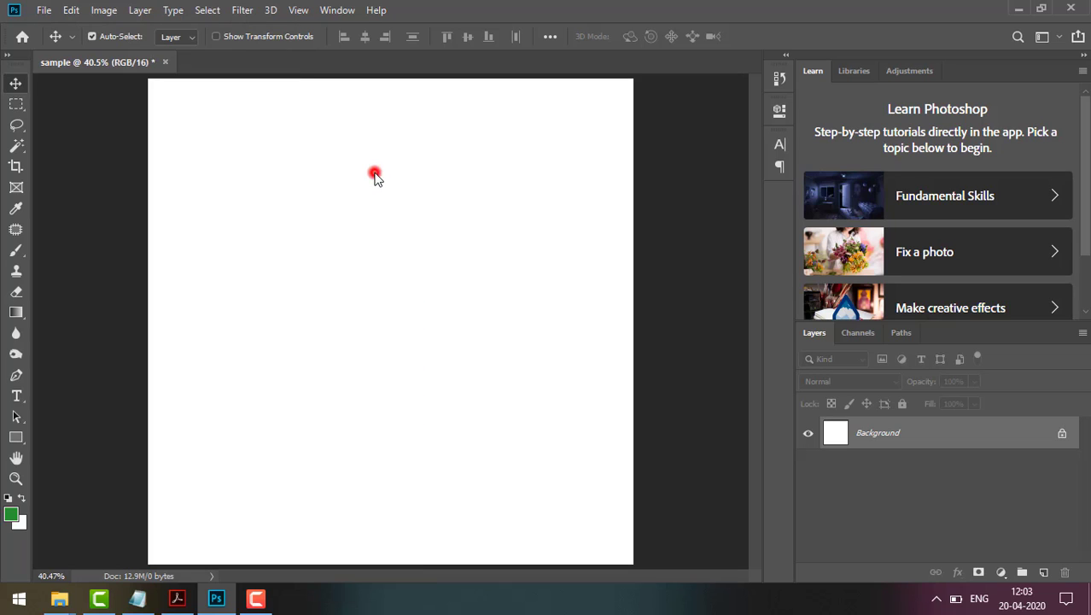
- Examine the image commands, including the color mode, adjustment and image rotation options
{"action": "left_click", "coordinate": [106, 11]}
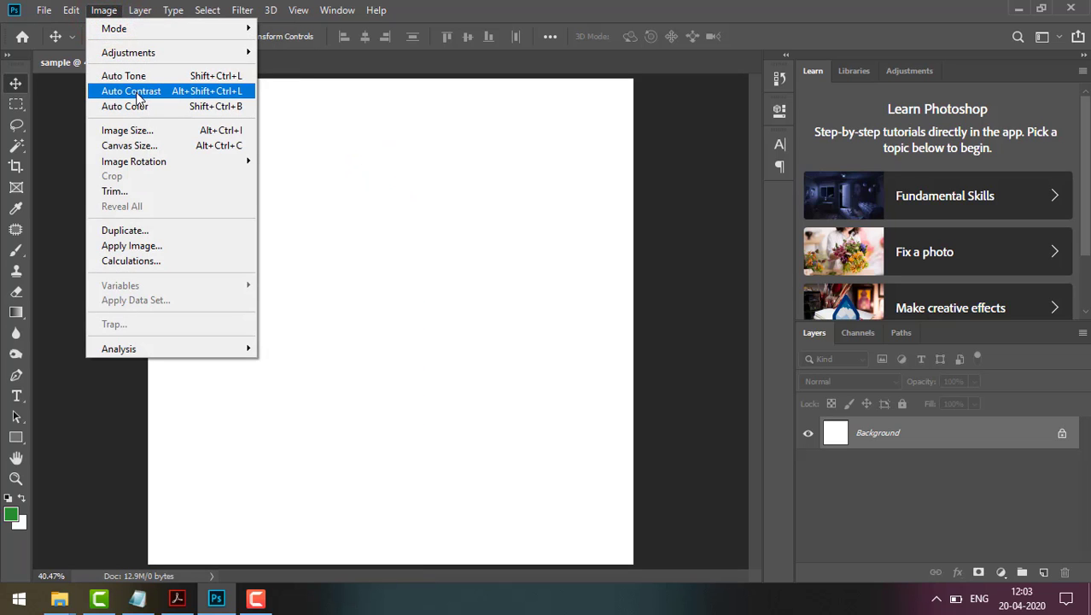
{"action": "mouse_move", "coordinate": [186, 33]}
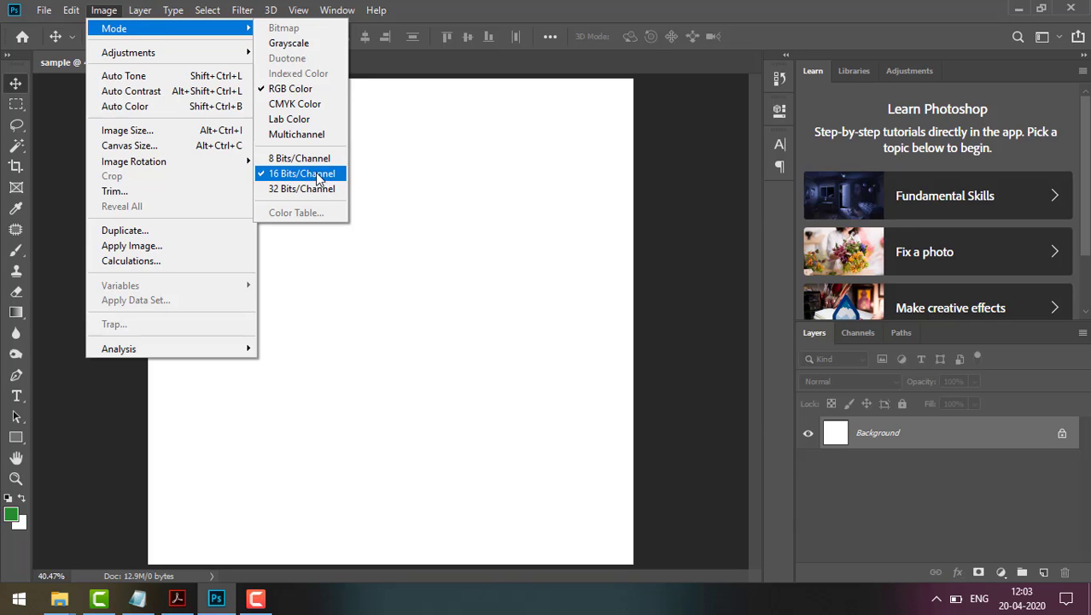
{"action": "mouse_move", "coordinate": [202, 52]}
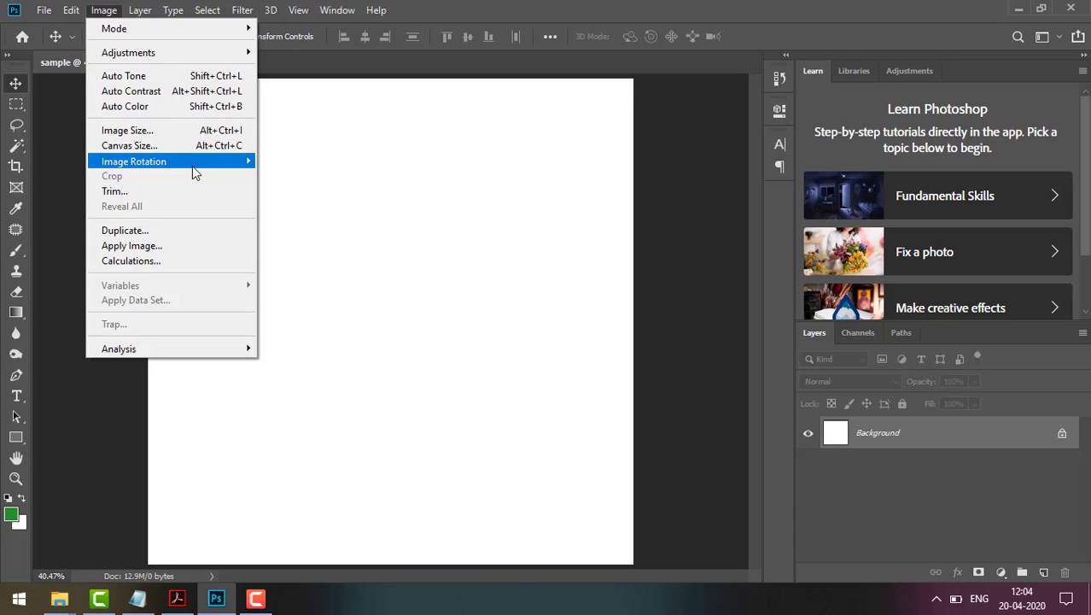
{"action": "mouse_move", "coordinate": [191, 166]}
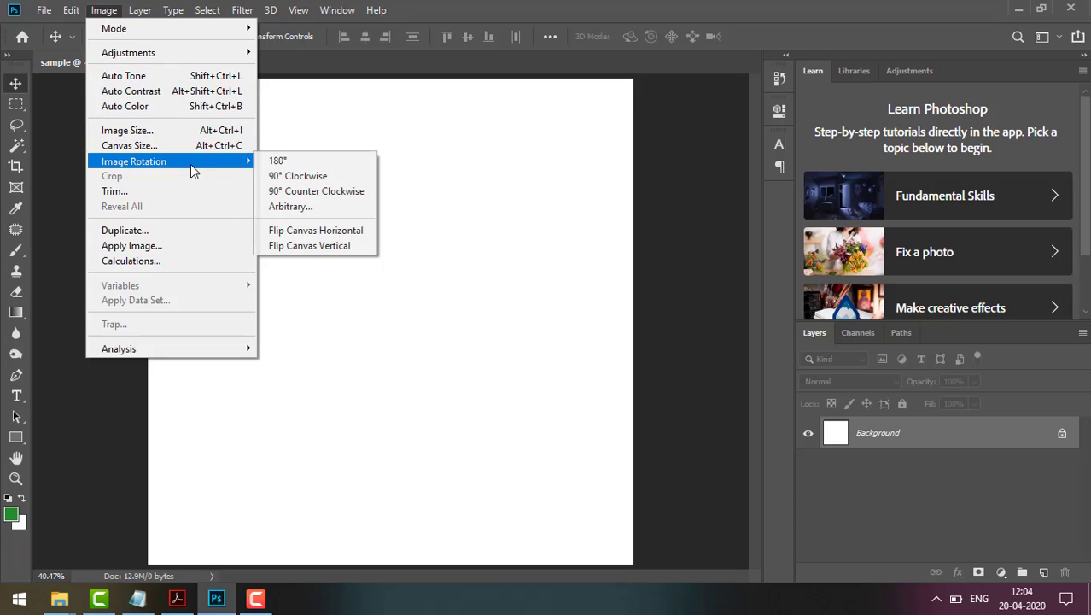
{"action": "left_click", "coordinate": [442, 272]}
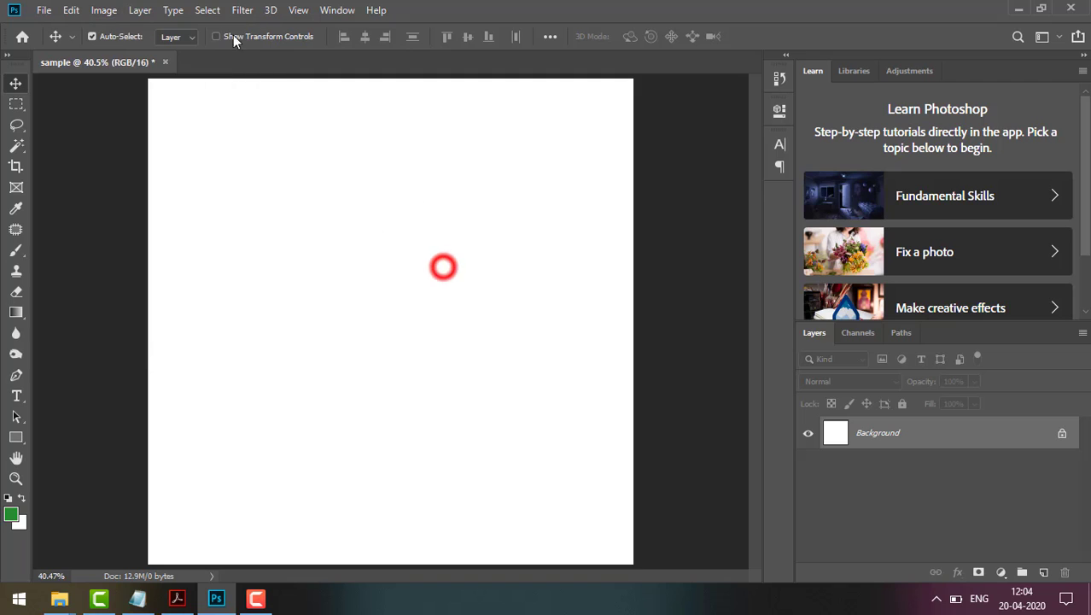
- Examine the layer commands and the available filters, including the Blur and Blur Gallery groups
{"action": "left_click", "coordinate": [142, 10]}
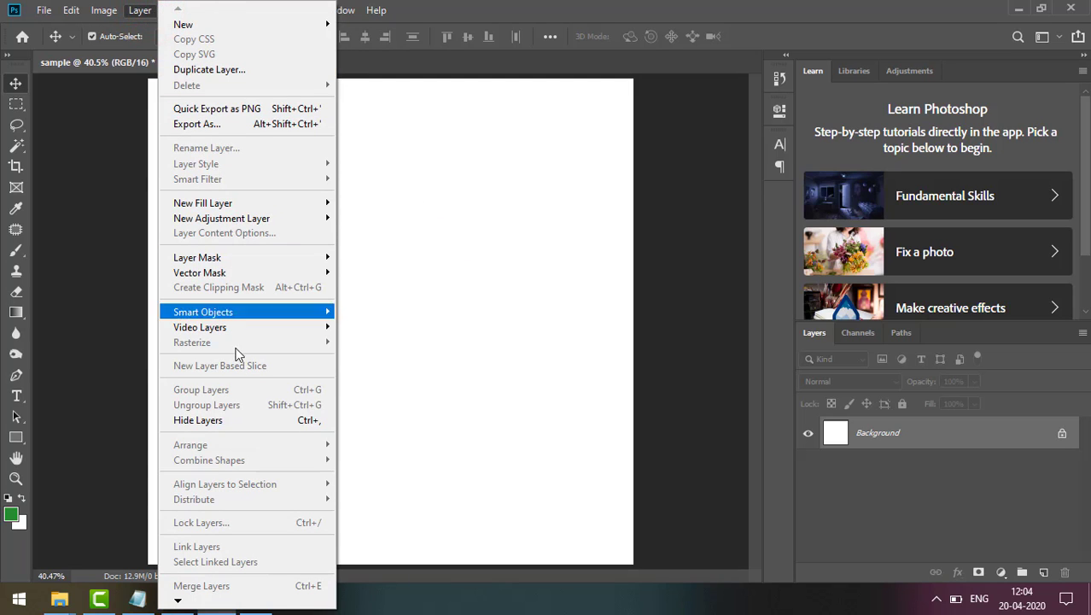
{"action": "left_click", "coordinate": [415, 420]}
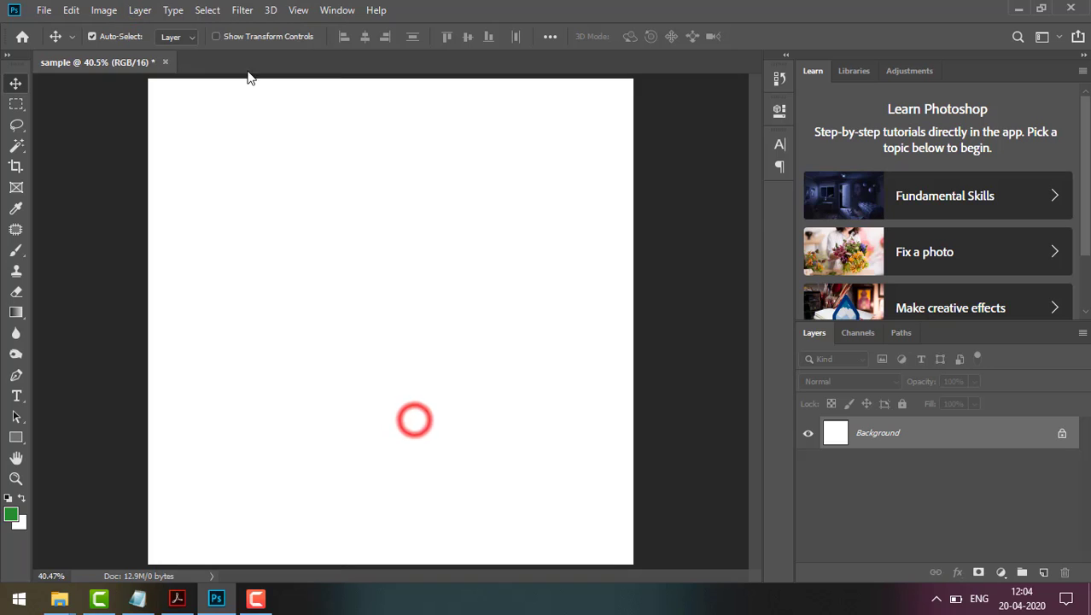
{"action": "left_click", "coordinate": [206, 11]}
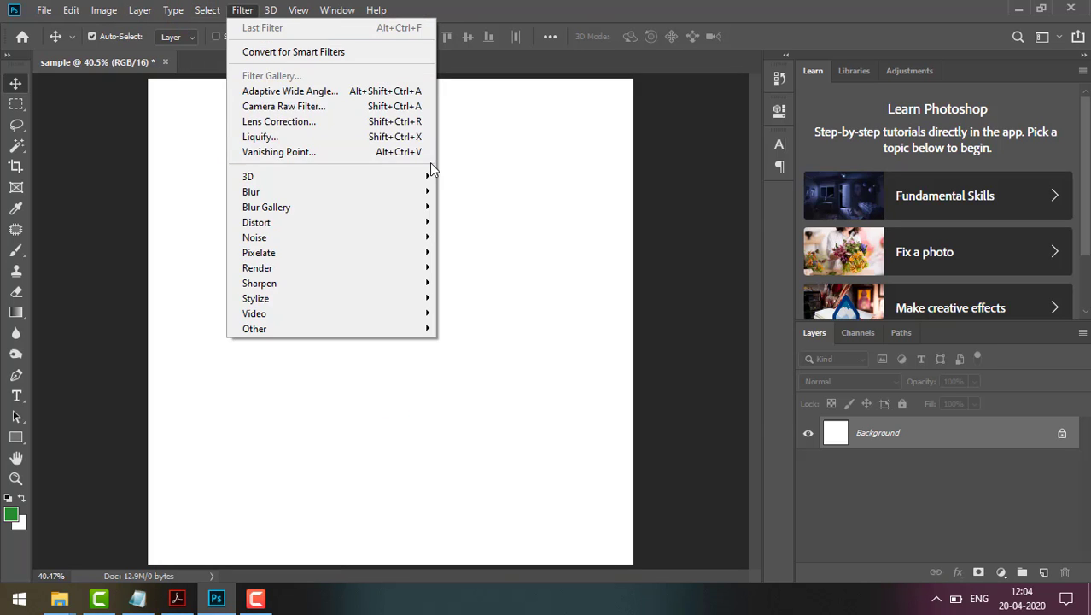
{"action": "mouse_move", "coordinate": [247, 5]}
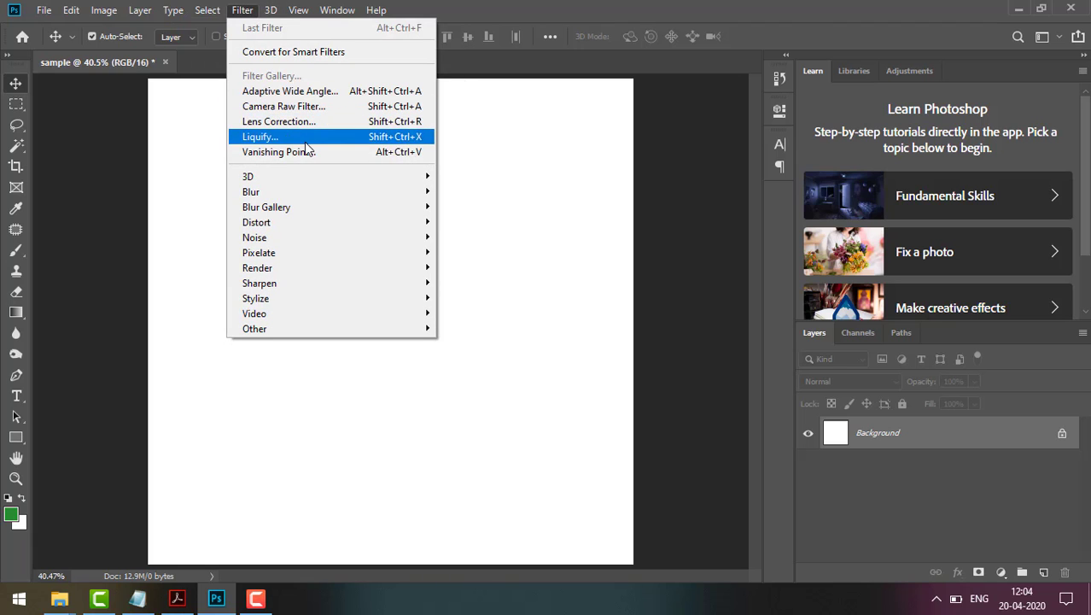
{"action": "mouse_move", "coordinate": [318, 208]}
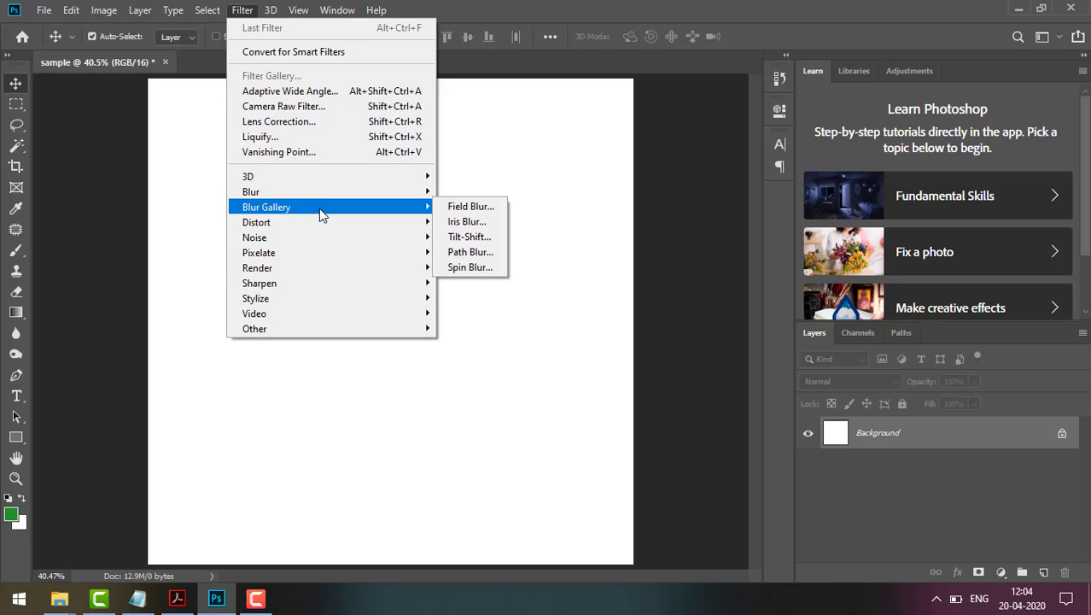
{"action": "mouse_move", "coordinate": [317, 181]}
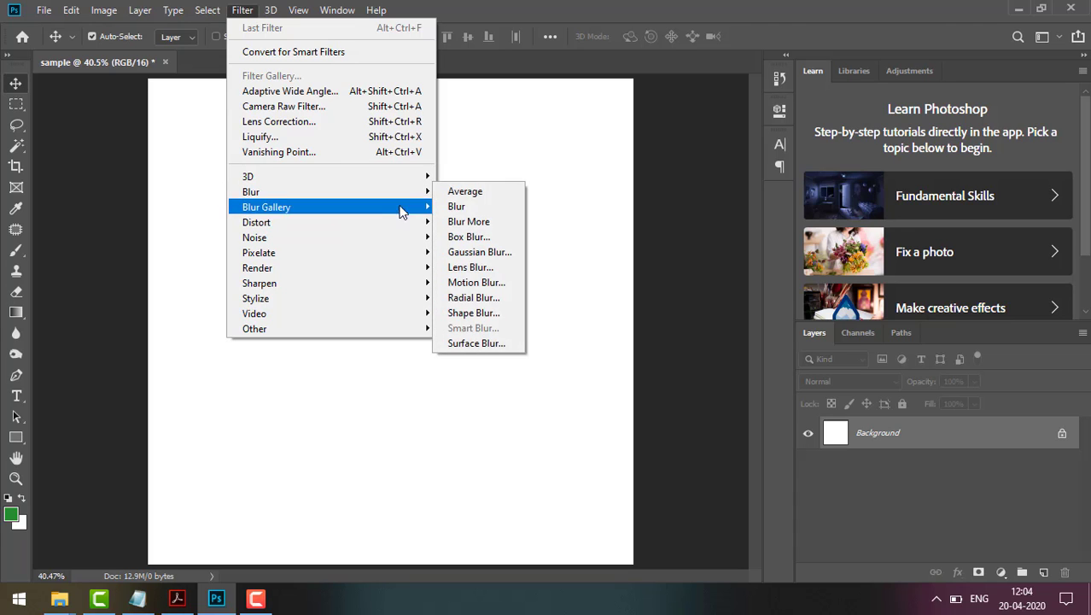
{"action": "mouse_move", "coordinate": [400, 244]}
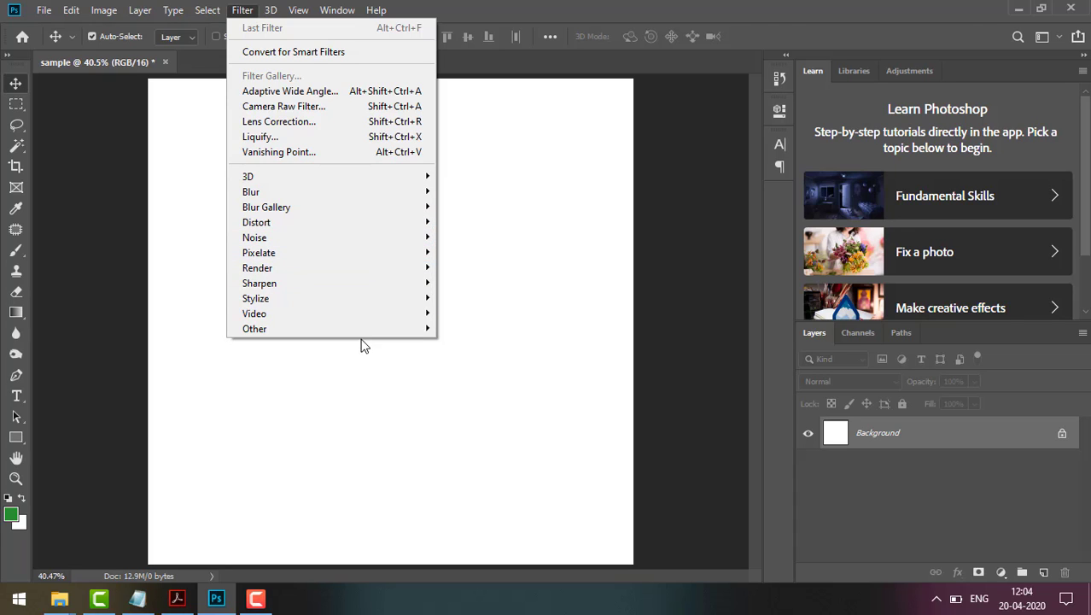
{"action": "left_click", "coordinate": [486, 224]}
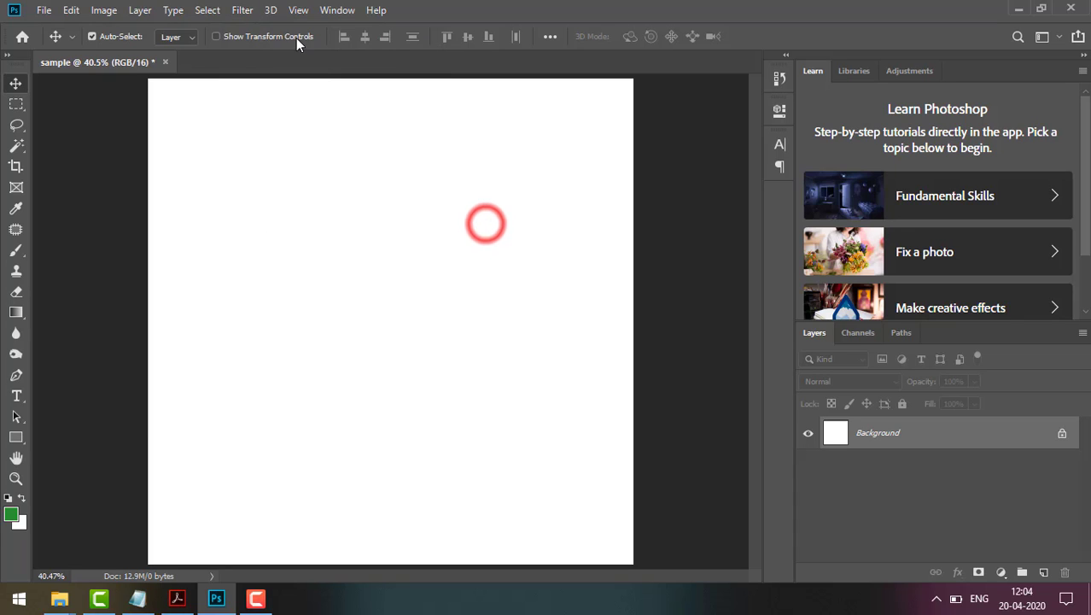
- Examine the 3D commands and the view commands
{"action": "left_click", "coordinate": [270, 11]}
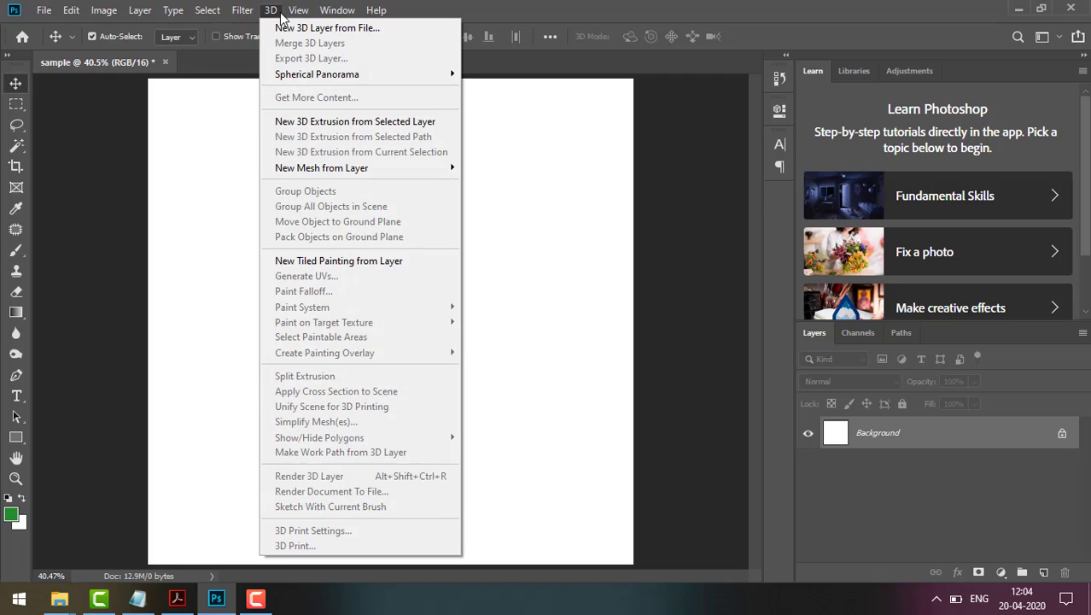
{"action": "left_click", "coordinate": [575, 176]}
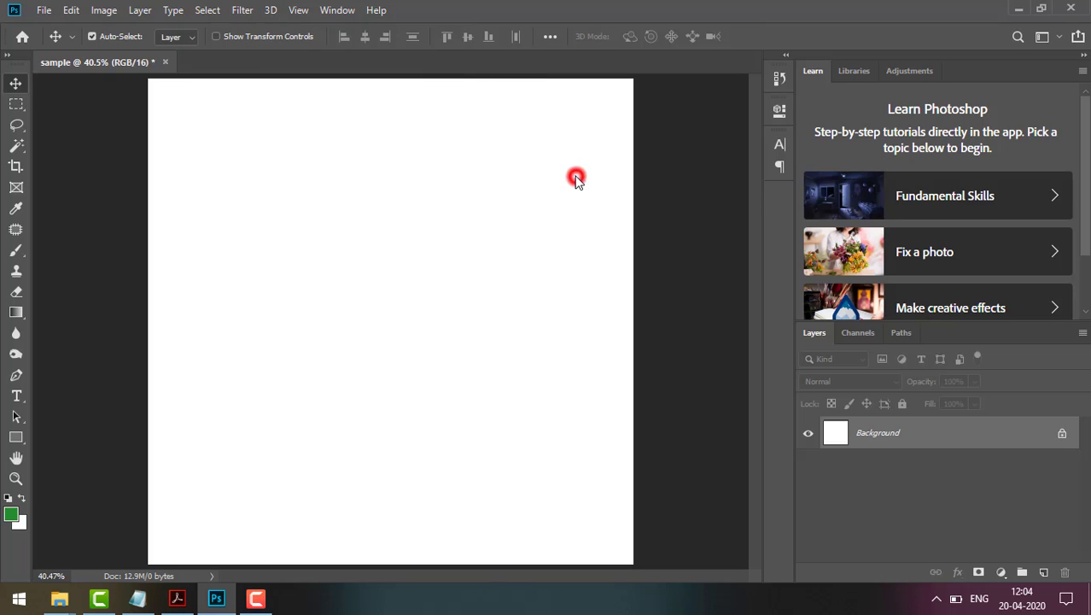
{"action": "left_click", "coordinate": [298, 10]}
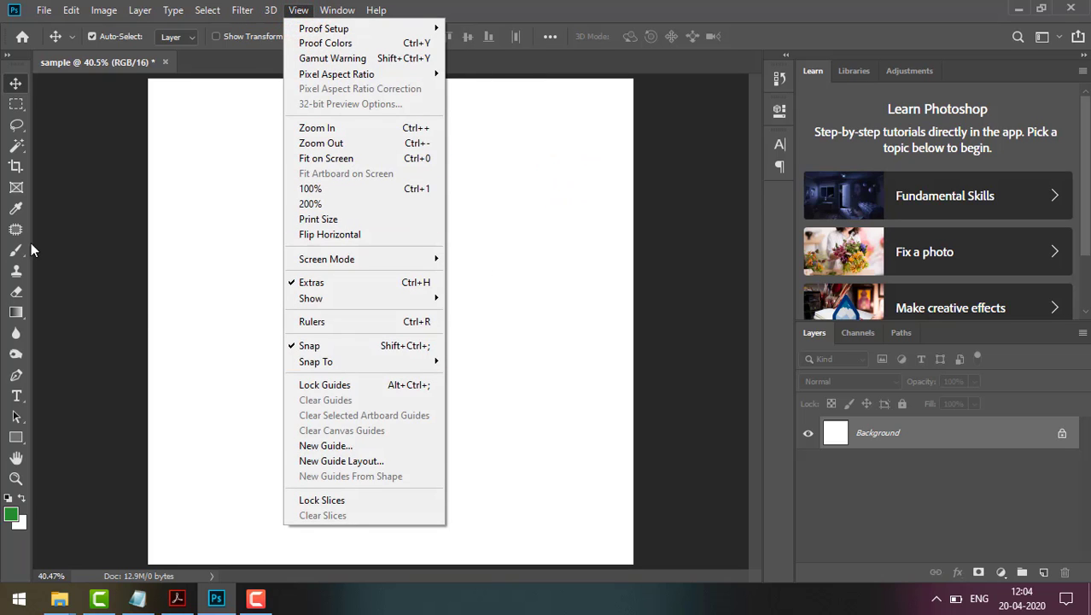
{"action": "left_click", "coordinate": [558, 240]}
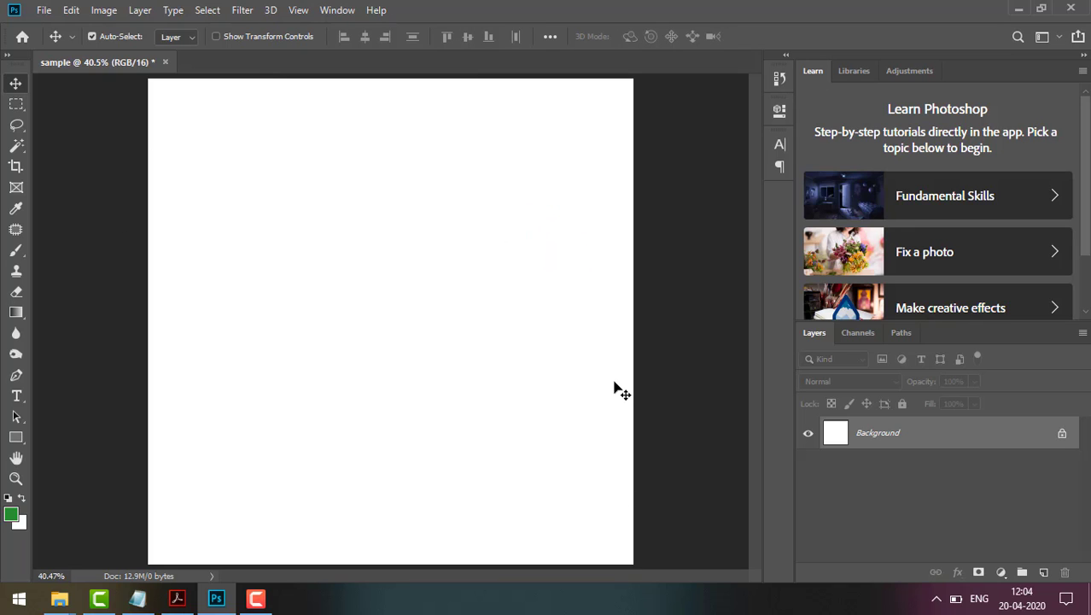
- View the document at 100% zoom, and fit the whole canvas on screen again
{"action": "left_click", "coordinate": [298, 10]}
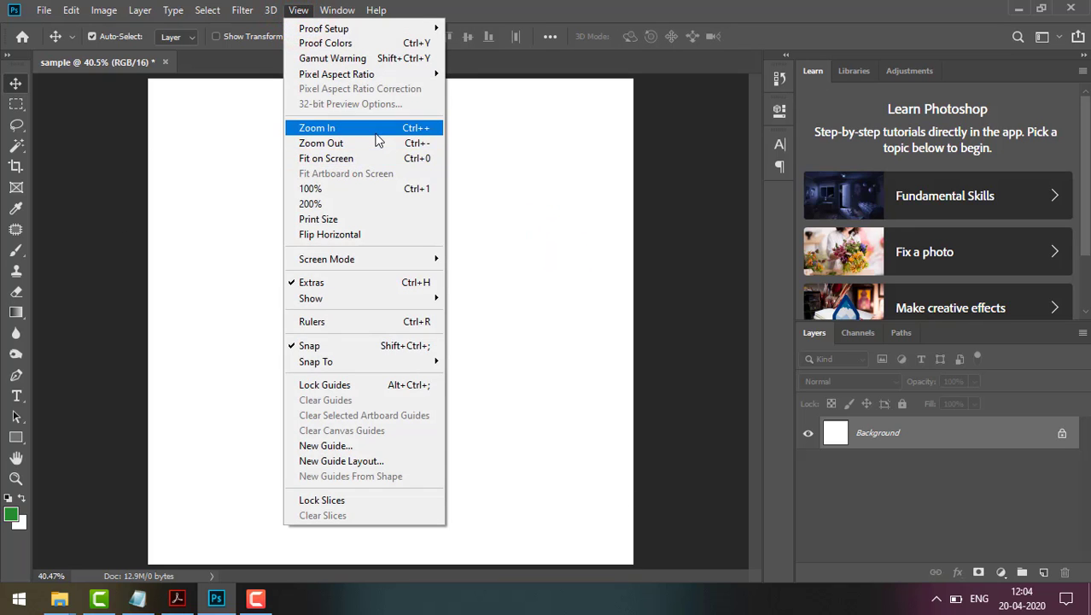
{"action": "left_click", "coordinate": [371, 188]}
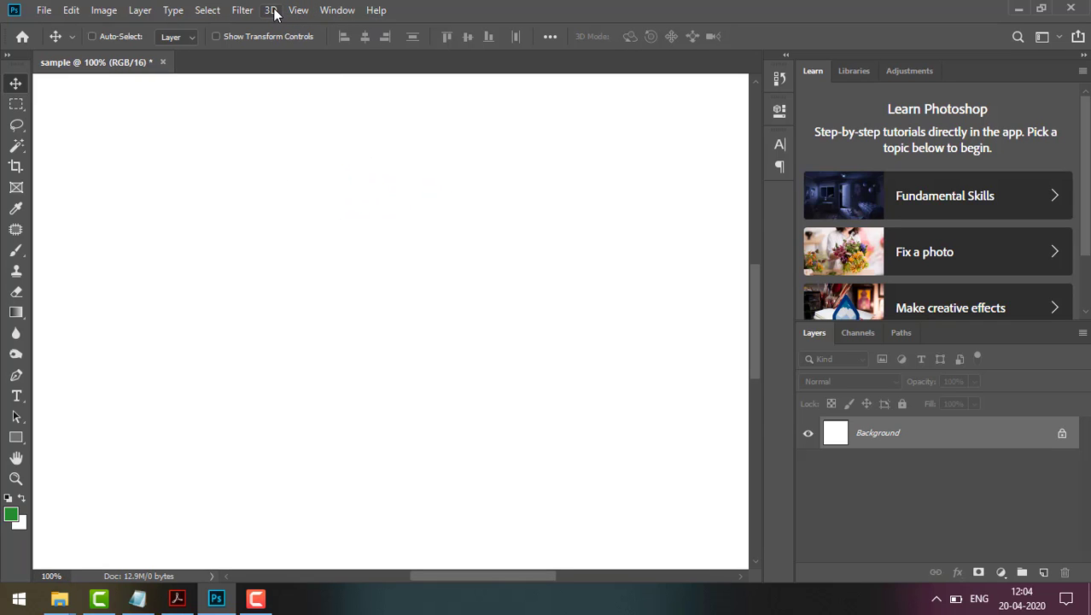
{"action": "key", "text": "ctrl+3"}
{"action": "key", "text": "ctrl+0"}
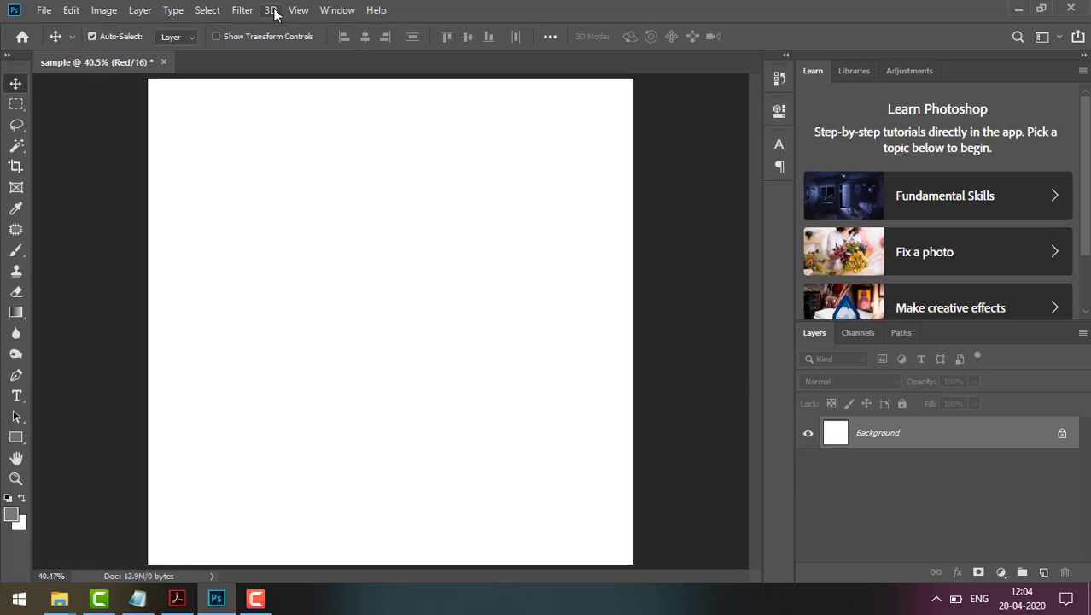
- Show the Actions panel and lengthen it to list more default actions, and close its whole tab group
{"action": "left_click", "coordinate": [336, 11]}
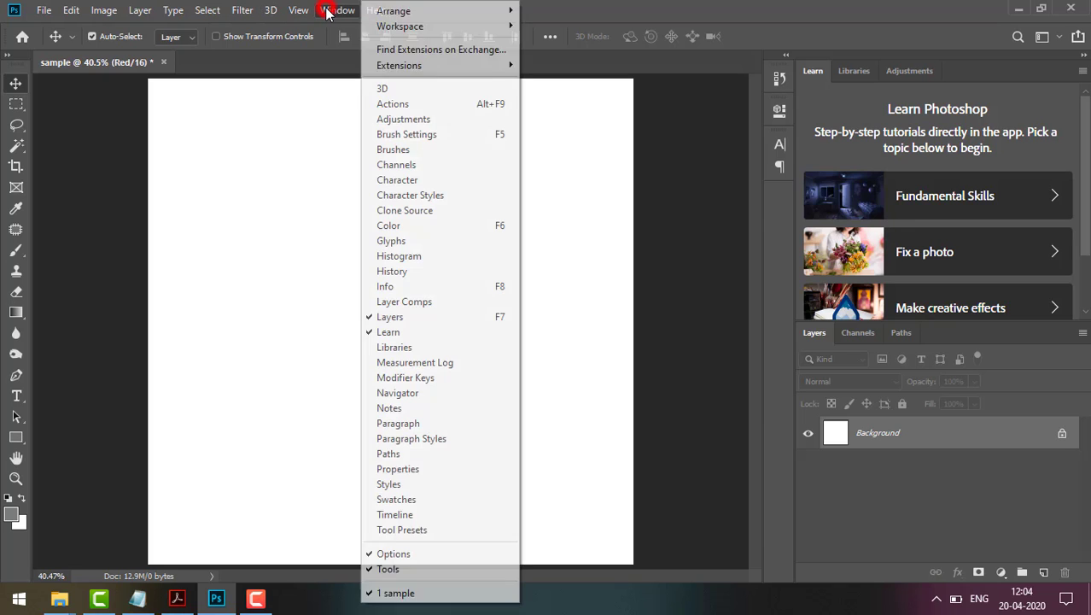
{"action": "left_click", "coordinate": [452, 105]}
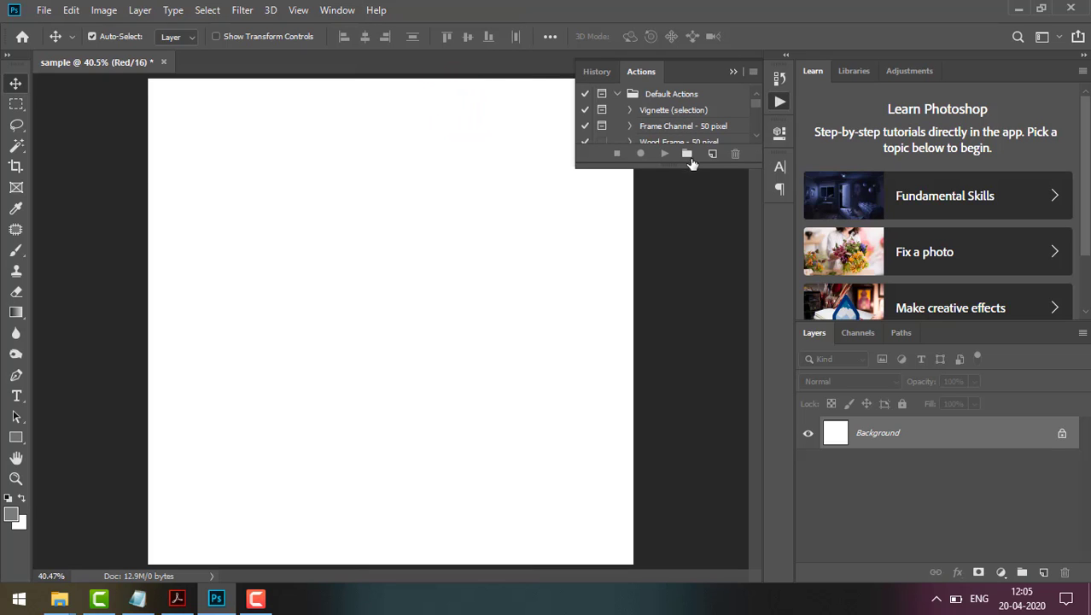
{"action": "left_click_drag", "start_coordinate": [694, 168], "coordinate": [691, 317]}
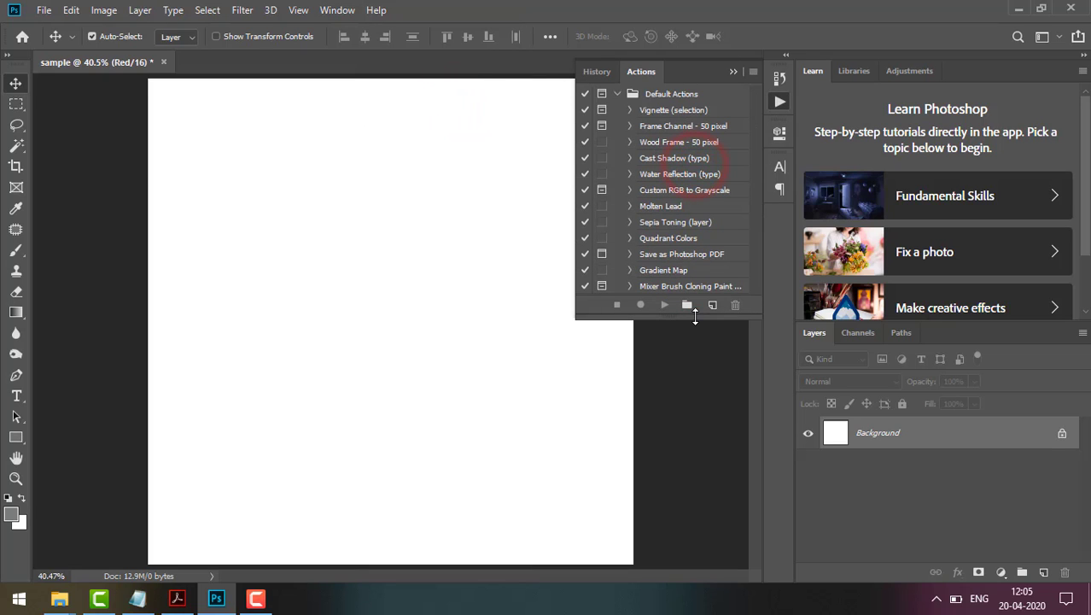
{"action": "left_click", "coordinate": [752, 73]}
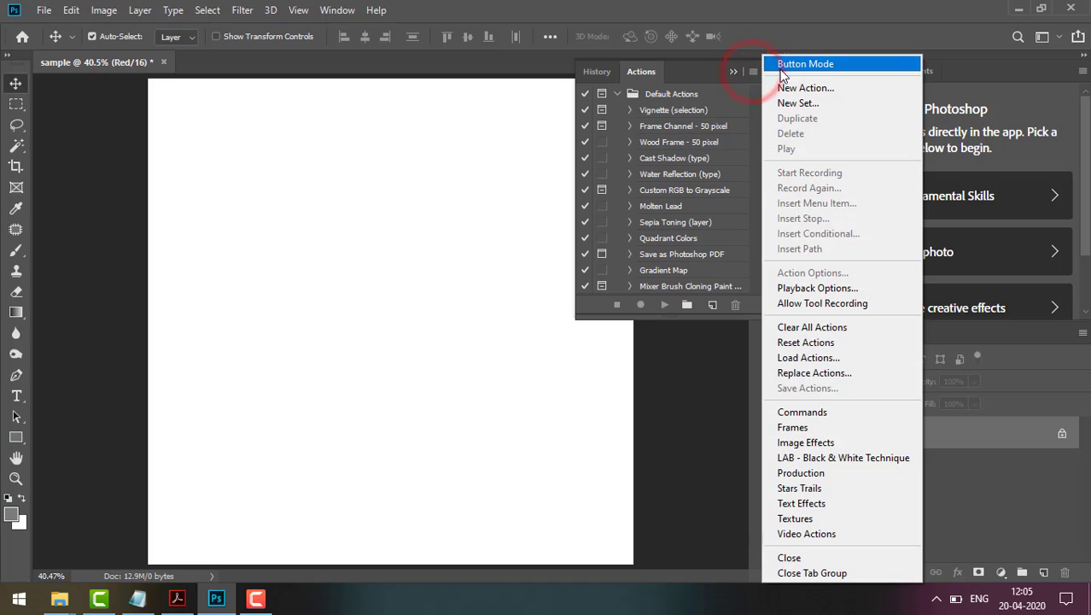
{"action": "left_click", "coordinate": [815, 573]}
- Show the Actions panel again, and collapse it
{"action": "left_click", "coordinate": [341, 10]}
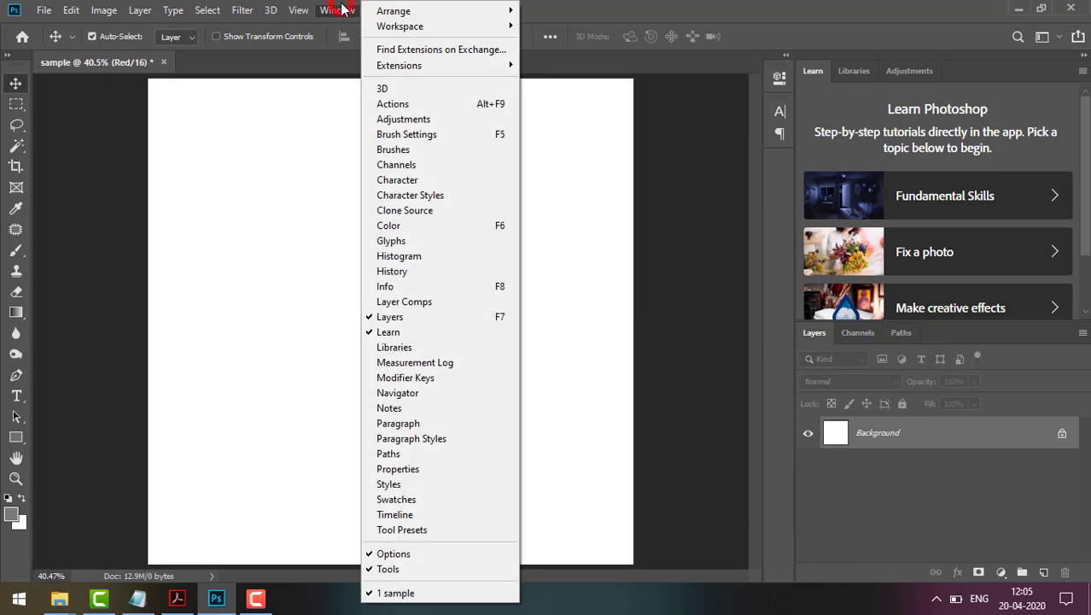
{"action": "left_click", "coordinate": [407, 105]}
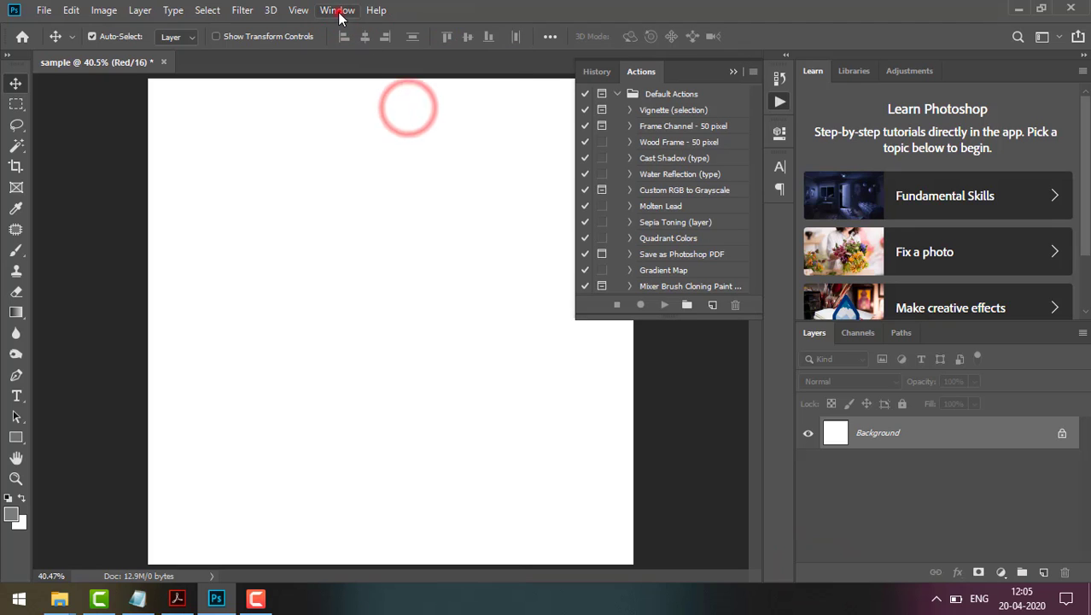
{"action": "left_click", "coordinate": [339, 10]}
{"action": "left_click", "coordinate": [391, 103]}
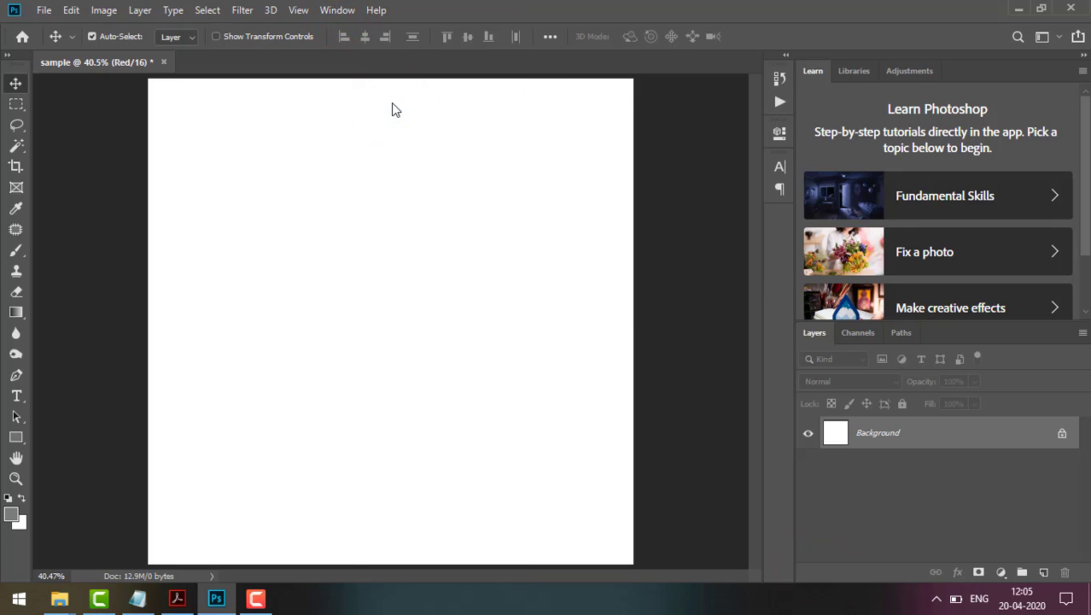
- Examine the list of panels that can be shown and the available help commands
{"action": "left_click", "coordinate": [339, 10]}
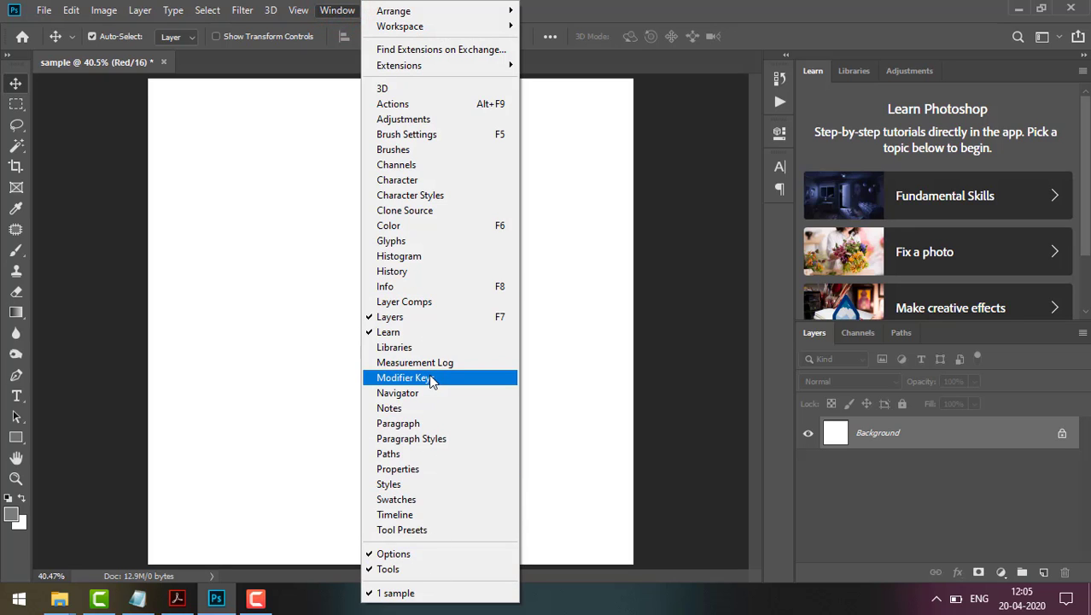
{"action": "left_click", "coordinate": [570, 263]}
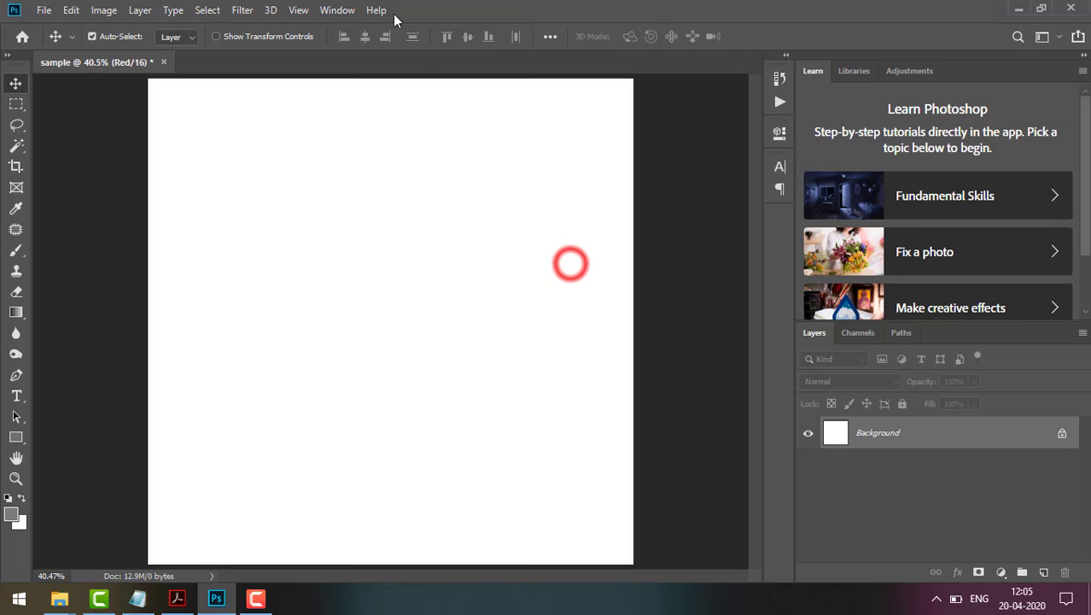
{"action": "left_click", "coordinate": [390, 12]}
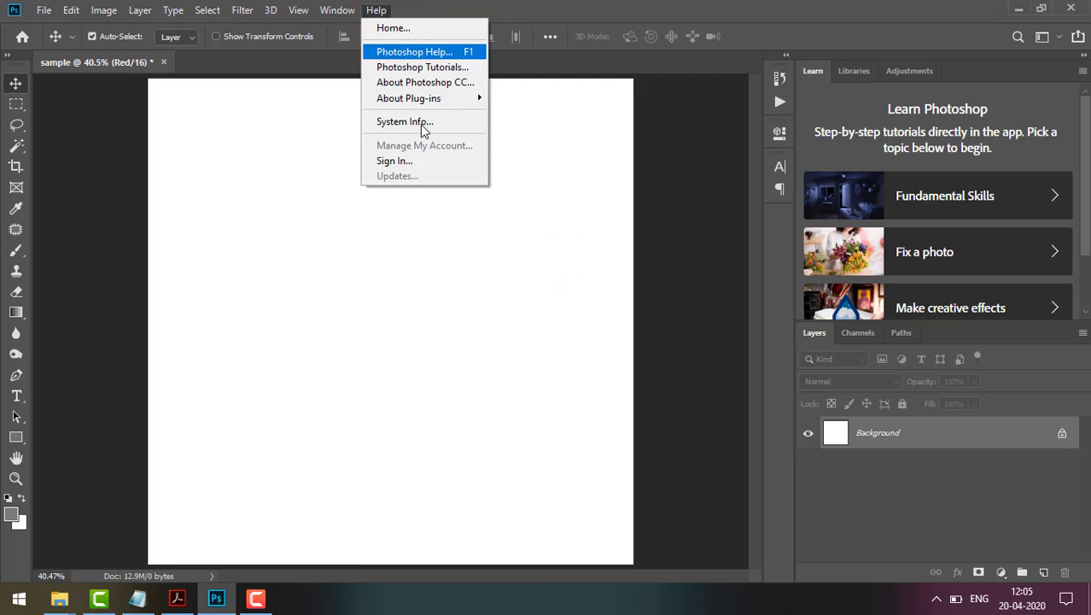
{"action": "left_click", "coordinate": [503, 239]}
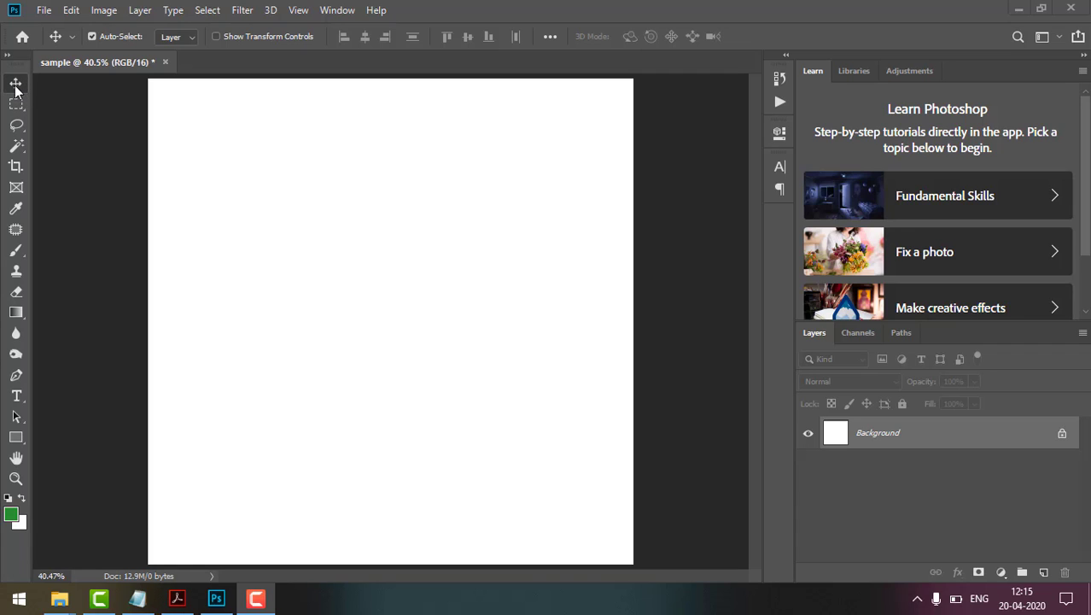
- Look over the Move, Rectangular Marquee and Lasso tools and what each is for
{"action": "left_click", "coordinate": [58, 134]}
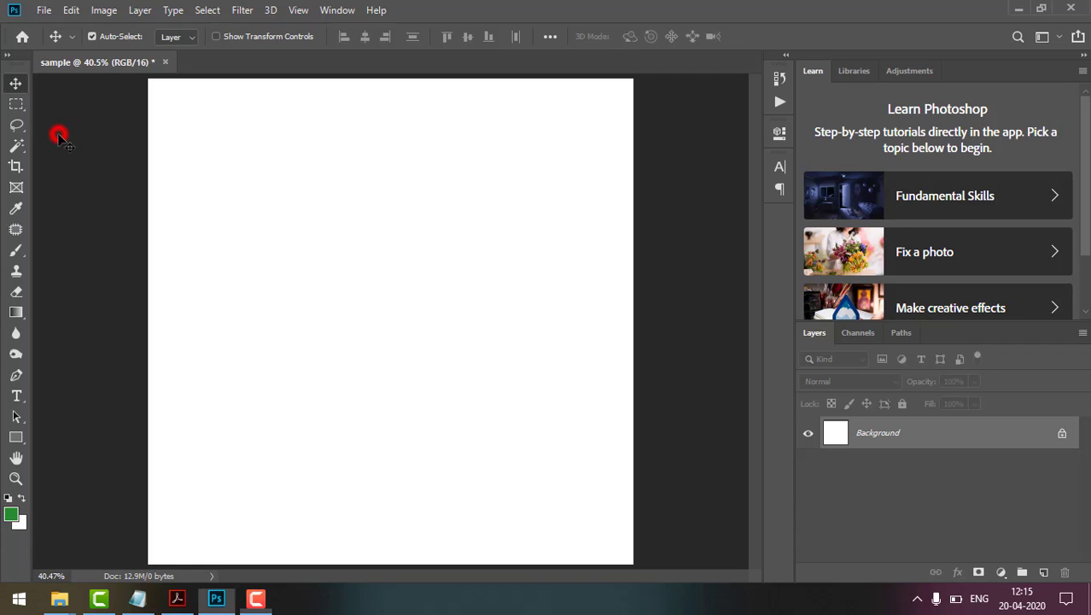
{"action": "left_click", "coordinate": [15, 103]}
{"action": "left_click", "coordinate": [15, 84]}
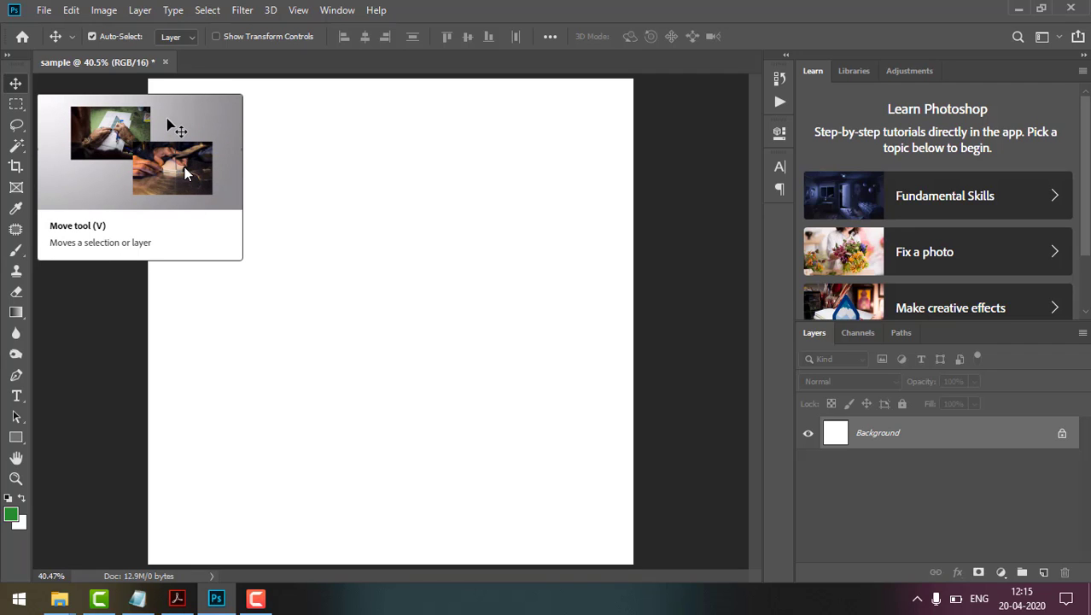
{"action": "left_click", "coordinate": [19, 109]}
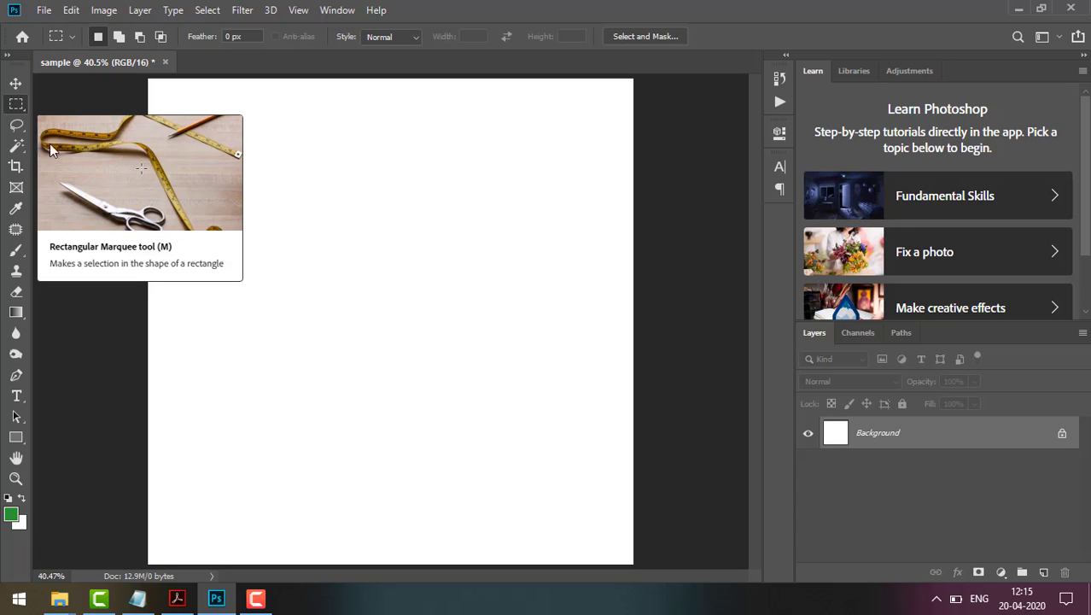
{"action": "left_click", "coordinate": [16, 125]}
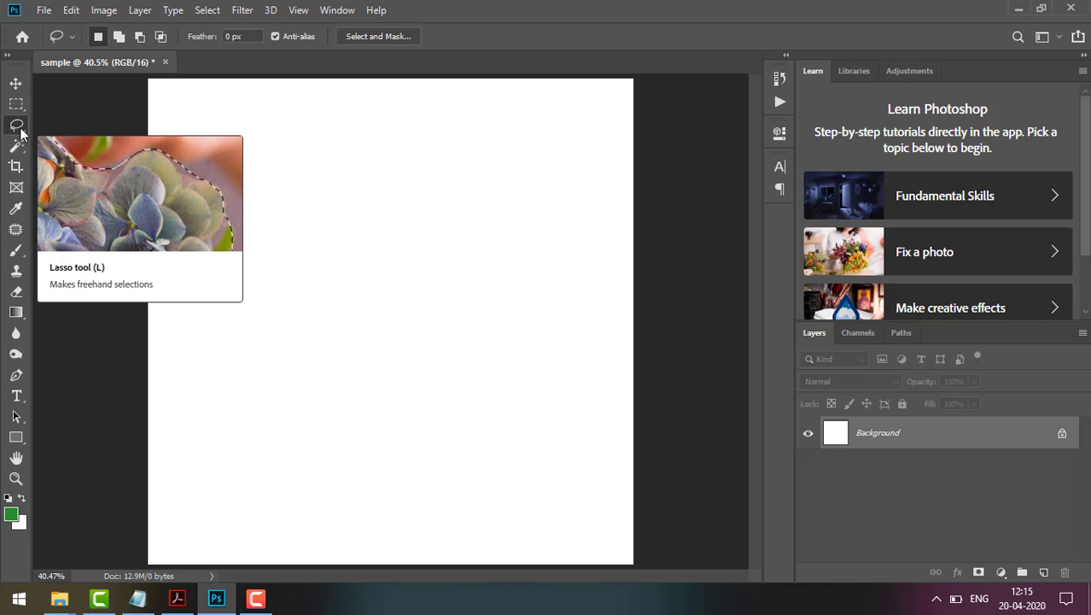
- Try the Magic Wand on the white canvas, and clear the selection
{"action": "left_click", "coordinate": [17, 147]}
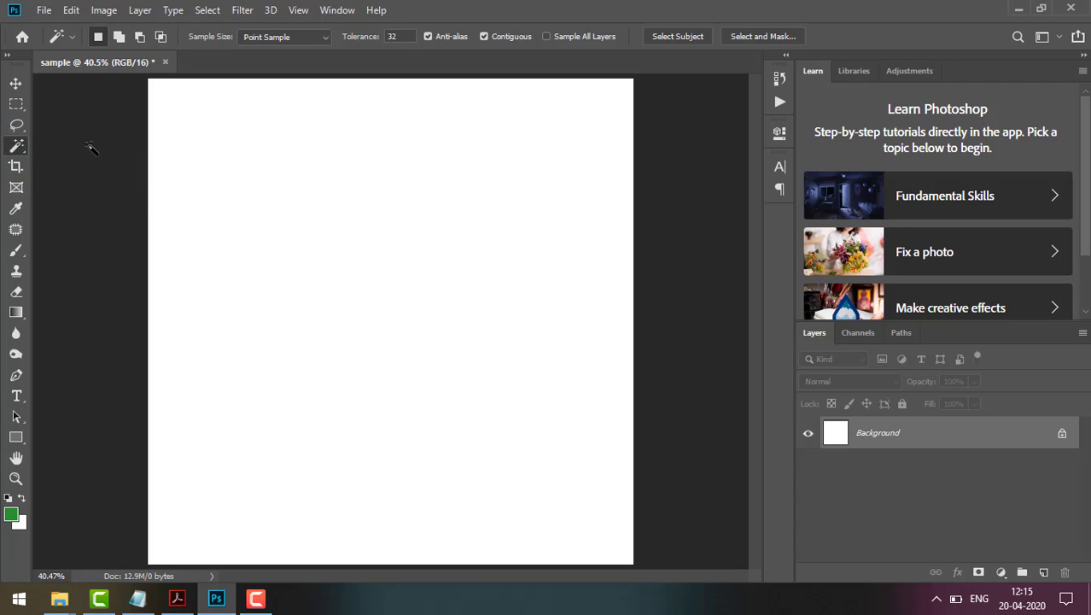
{"action": "left_click", "coordinate": [235, 171]}
{"action": "key", "text": "ctrl+d"}
- Try the Quick Selection tool by adding scattered spots across the white canvas
{"action": "right_click", "coordinate": [8, 146]}
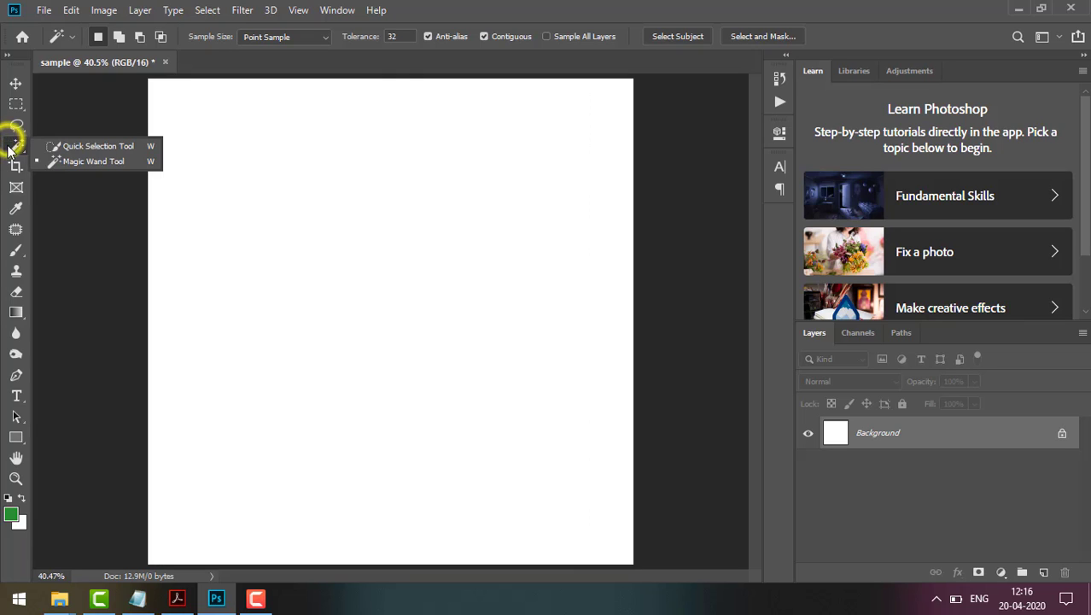
{"action": "left_click", "coordinate": [55, 157]}
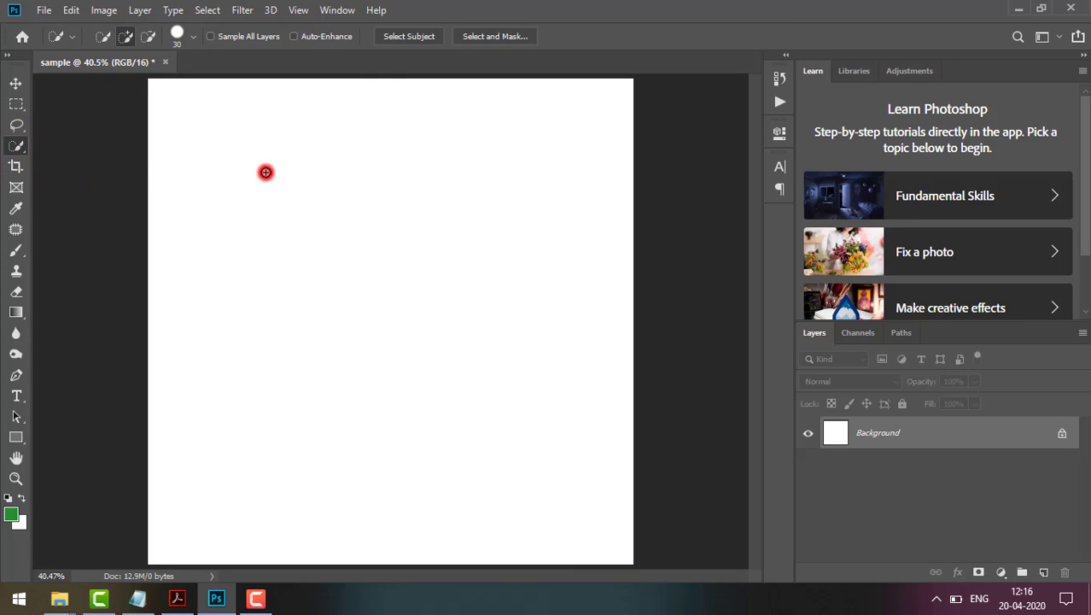
{"action": "left_click", "coordinate": [266, 173]}
{"action": "left_click", "coordinate": [358, 216]}
{"action": "left_click", "coordinate": [380, 243]}
{"action": "left_click", "coordinate": [310, 256]}
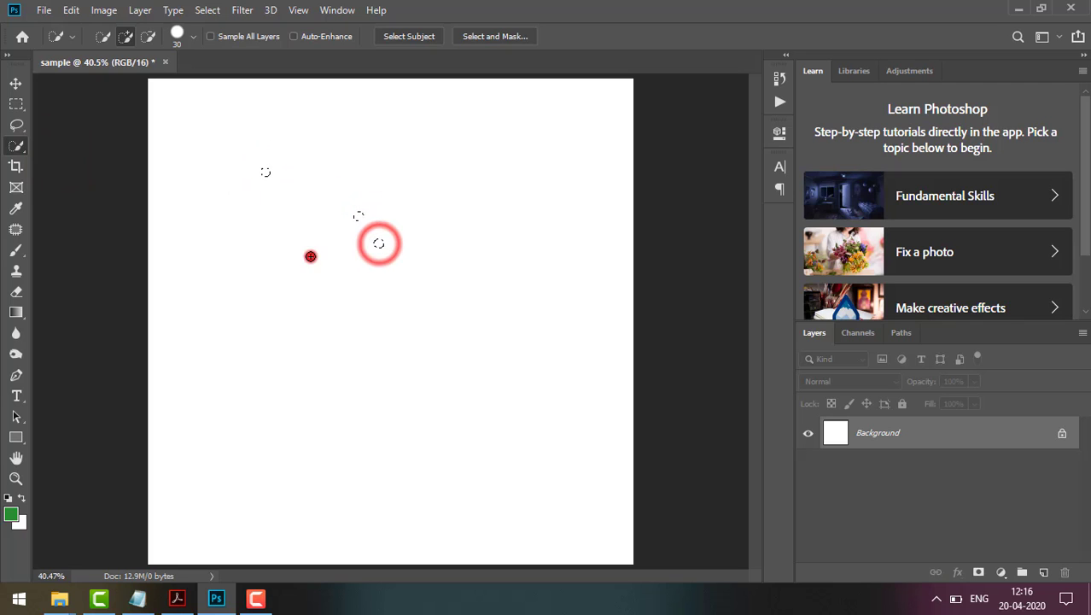
{"action": "left_click", "coordinate": [299, 165]}
{"action": "left_click", "coordinate": [348, 159]}
{"action": "left_click", "coordinate": [425, 226]}
{"action": "left_click", "coordinate": [418, 336]}
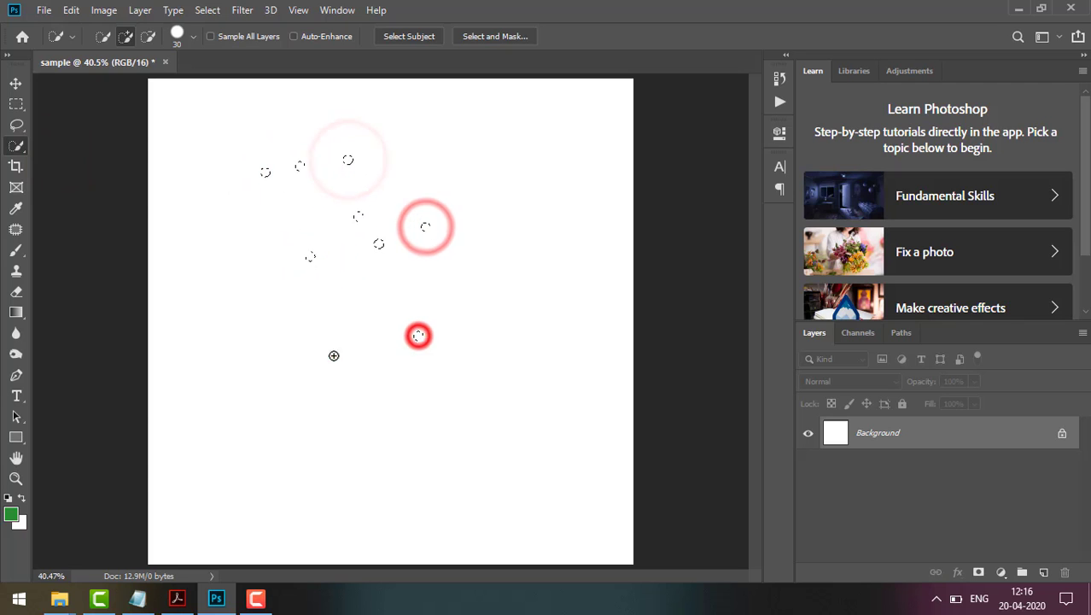
{"action": "left_click", "coordinate": [333, 355]}
{"action": "left_click", "coordinate": [254, 285]}
- Crop the canvas to a 6 by 4 landscape ratio
{"action": "left_click", "coordinate": [17, 165]}
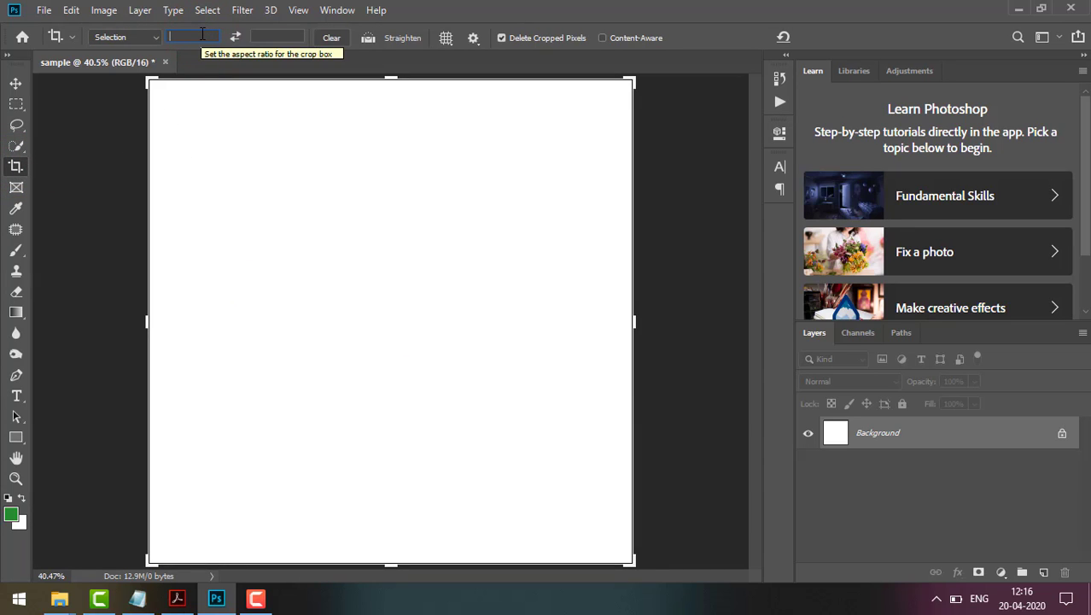
{"action": "type", "text": "6"}
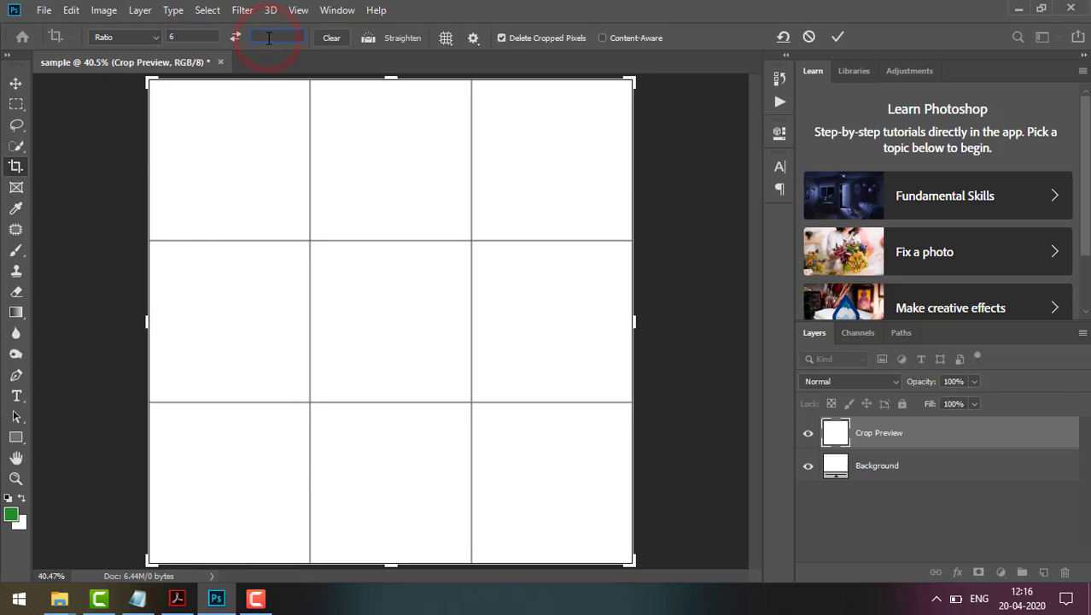
{"action": "type", "text": " in4 in"}
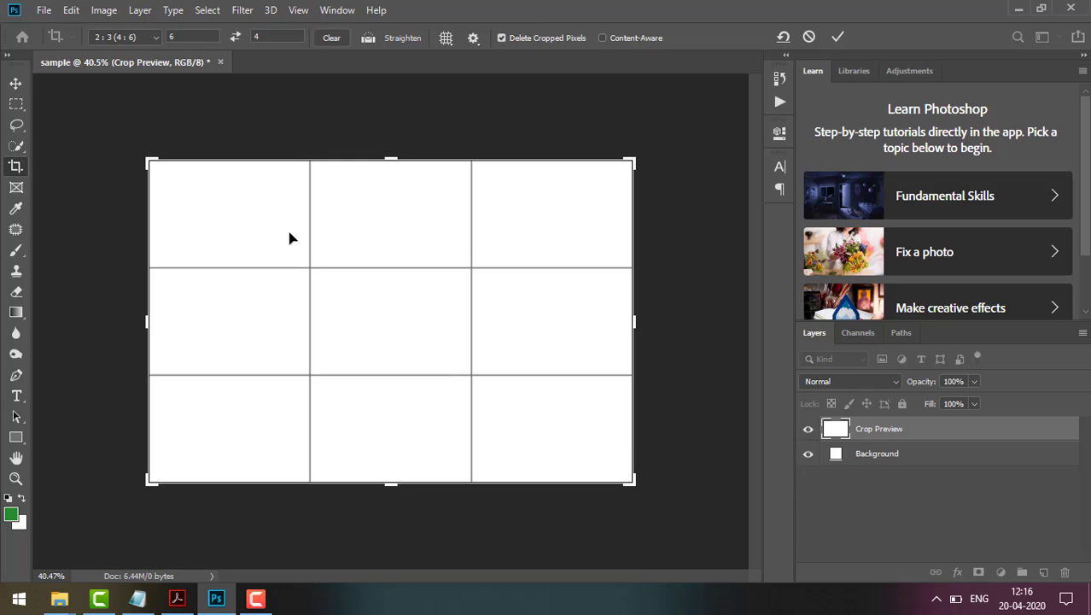
{"action": "left_click", "coordinate": [680, 307]}
- Add a rectangular portrait frame slightly left of the canvas centre with the Frame tool
{"action": "left_click", "coordinate": [16, 187]}
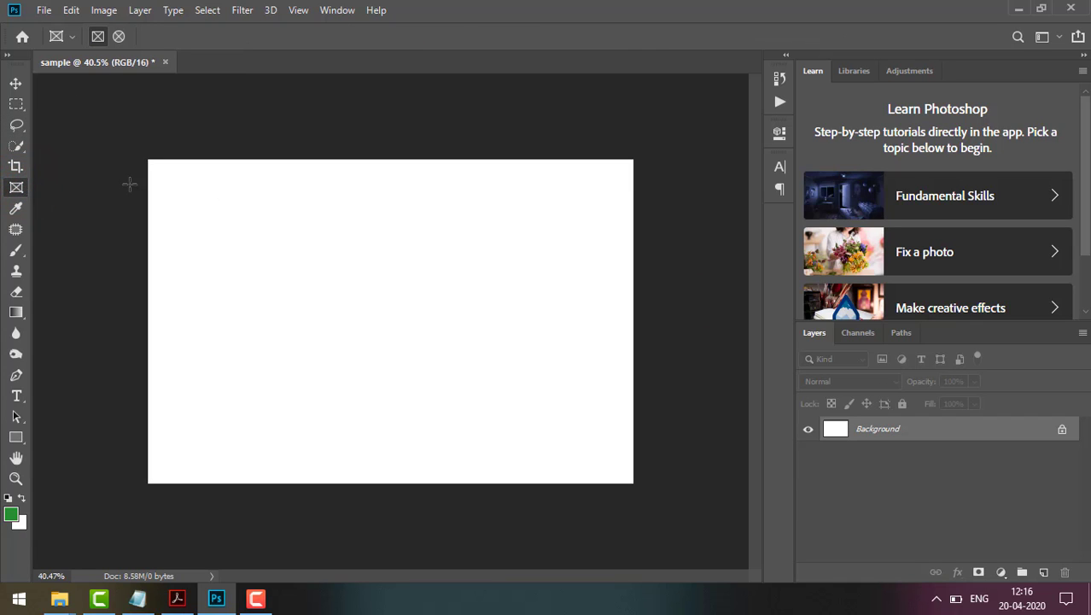
{"action": "left_click_drag", "start_coordinate": [280, 210], "coordinate": [429, 395]}
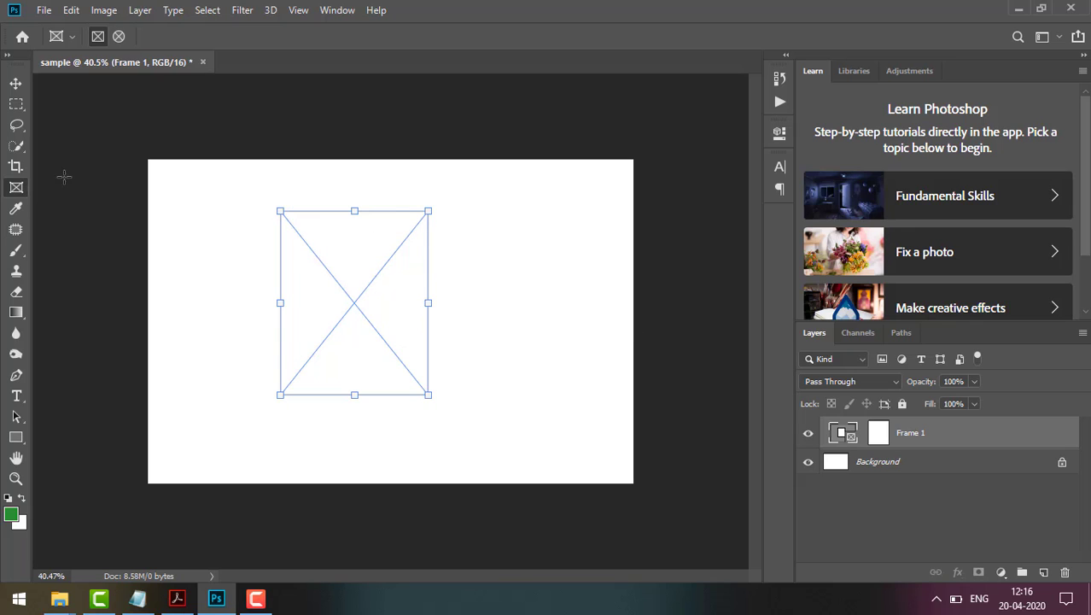
- Sample the dark workspace colour and the canvas white with the Eyedropper, leaving white as the foreground colour
{"action": "left_click", "coordinate": [10, 213]}
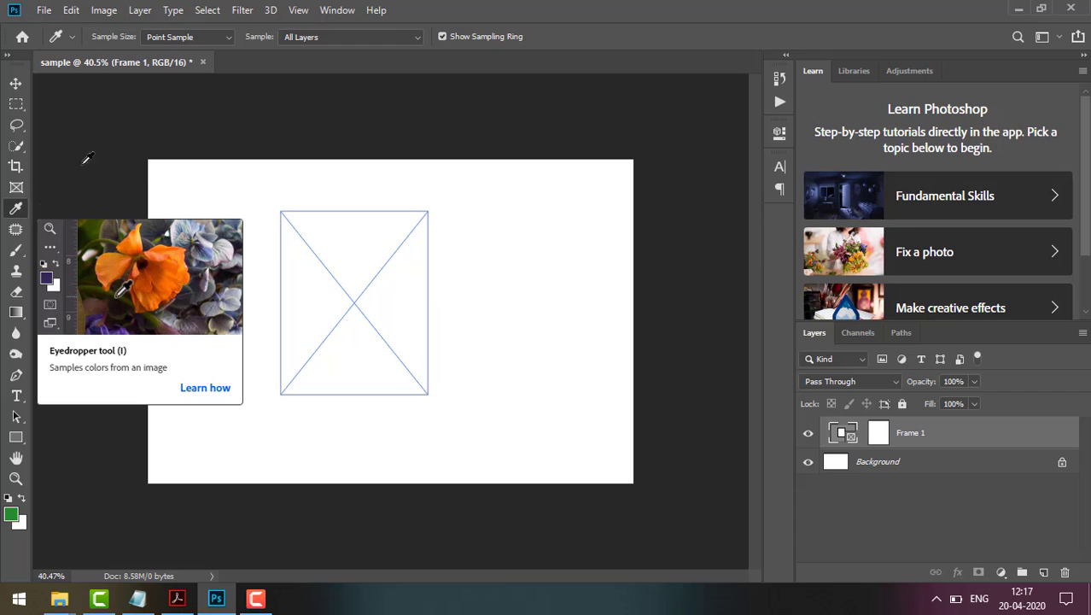
{"action": "left_click", "coordinate": [74, 126]}
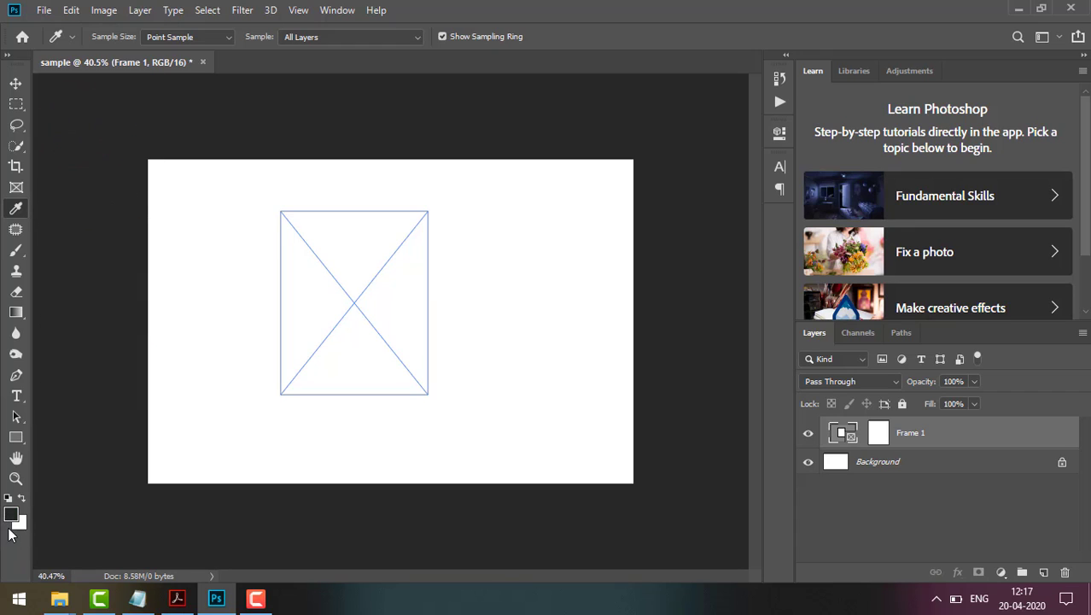
{"action": "left_click", "coordinate": [216, 318]}
- Look over the retouching and painting tools, including the Brush, Clone Stamp and Eraser
{"action": "left_click", "coordinate": [16, 229]}
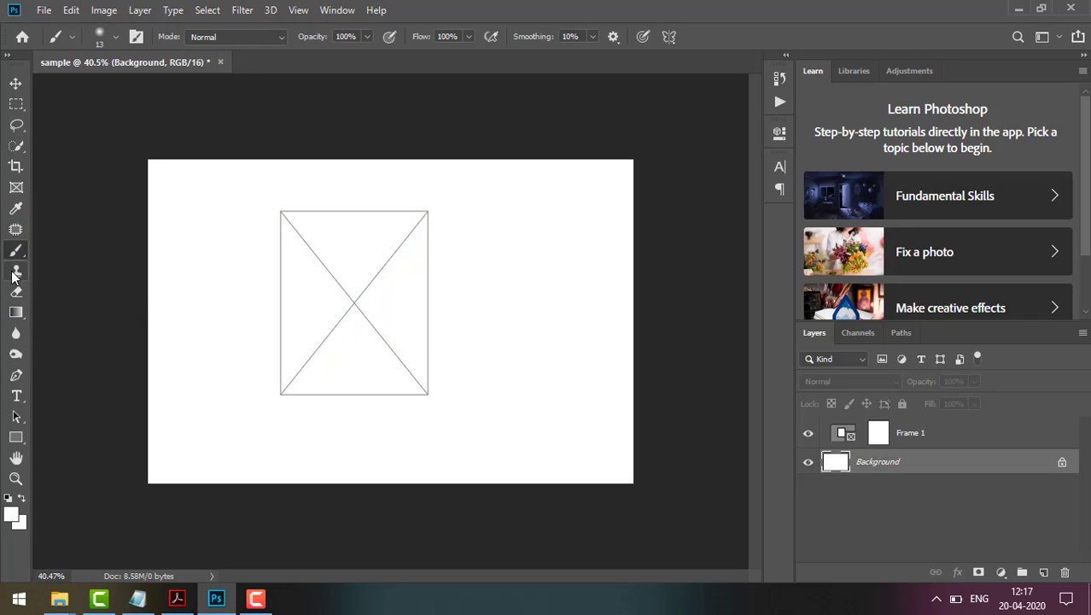
{"action": "left_click", "coordinate": [15, 273]}
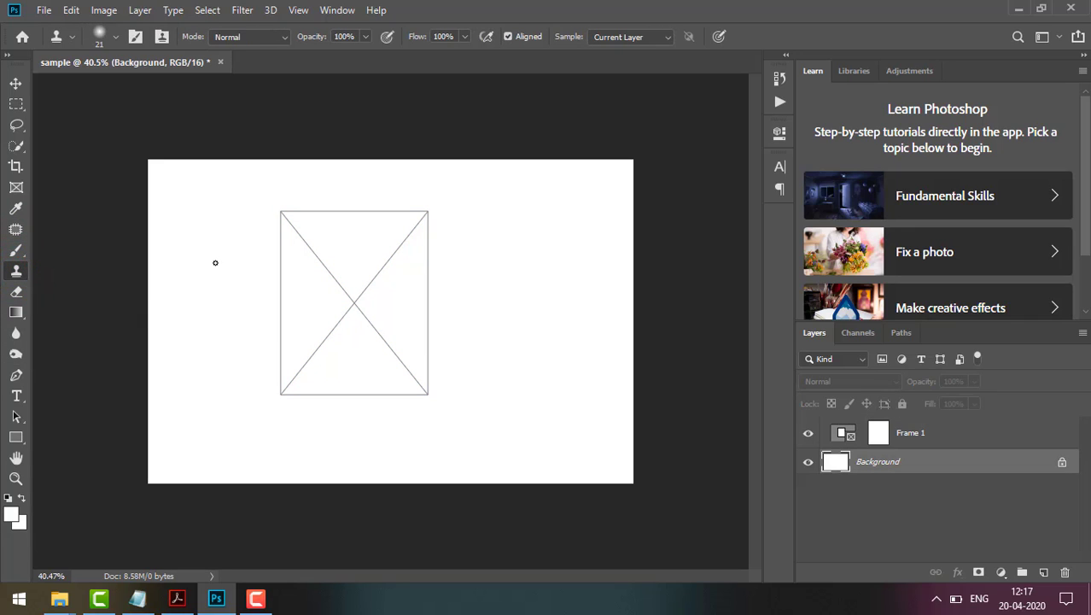
{"action": "left_click", "coordinate": [16, 291]}
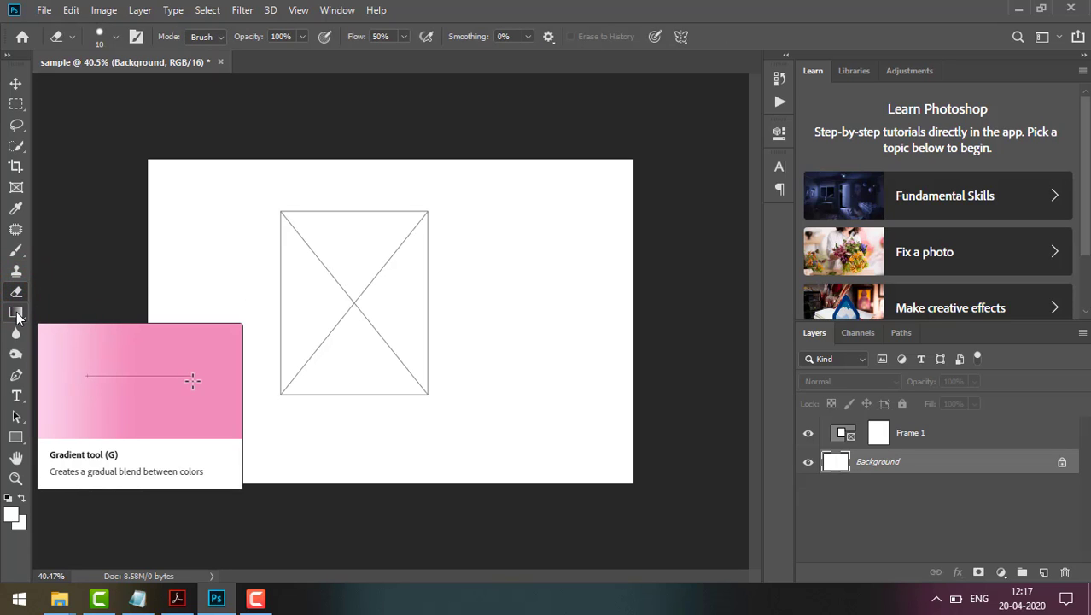
- Fill the Background layer with a black-to-white linear gradient running across the canvas
{"action": "left_click", "coordinate": [16, 312]}
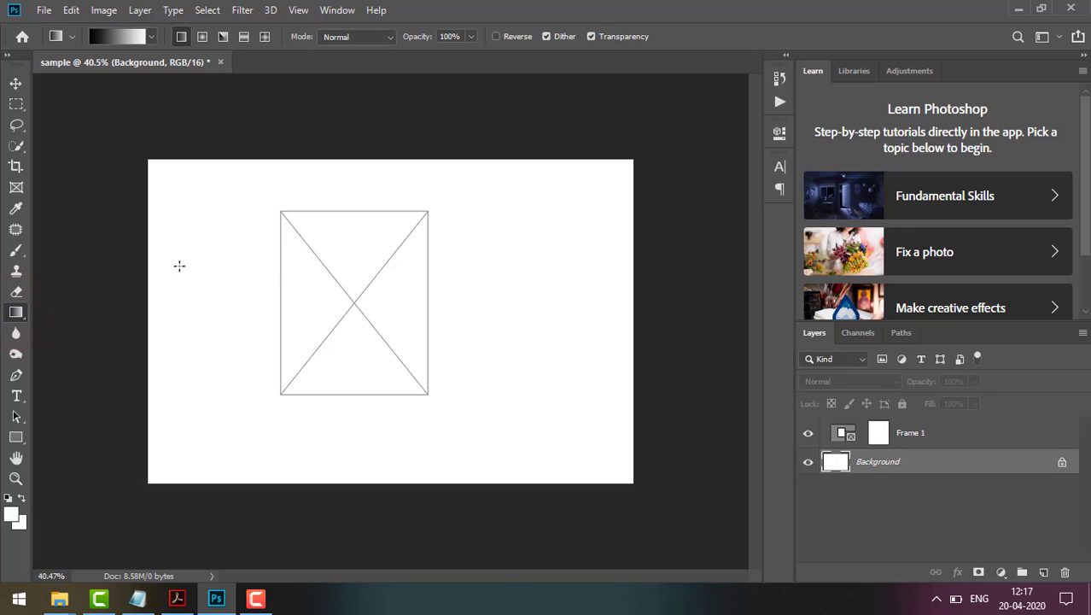
{"action": "left_click_drag", "start_coordinate": [180, 266], "coordinate": [479, 283]}
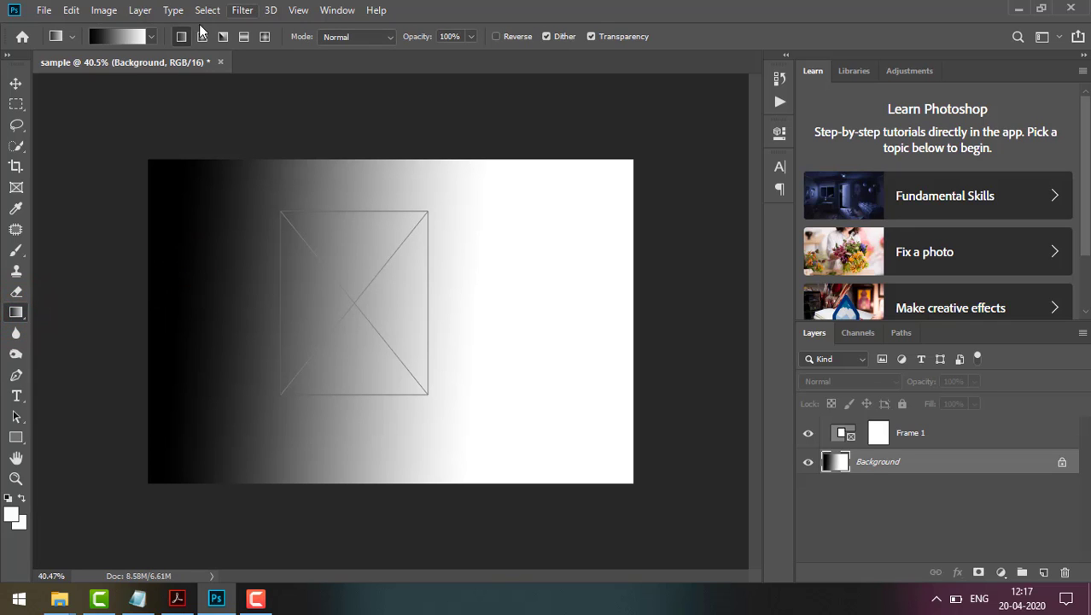
- Fill the Background layer with the orange-yellow-orange preset gradient, running diagonally from the canvas's upper left to its lower right
{"action": "left_click", "coordinate": [151, 38]}
{"action": "left_click", "coordinate": [65, 99]}
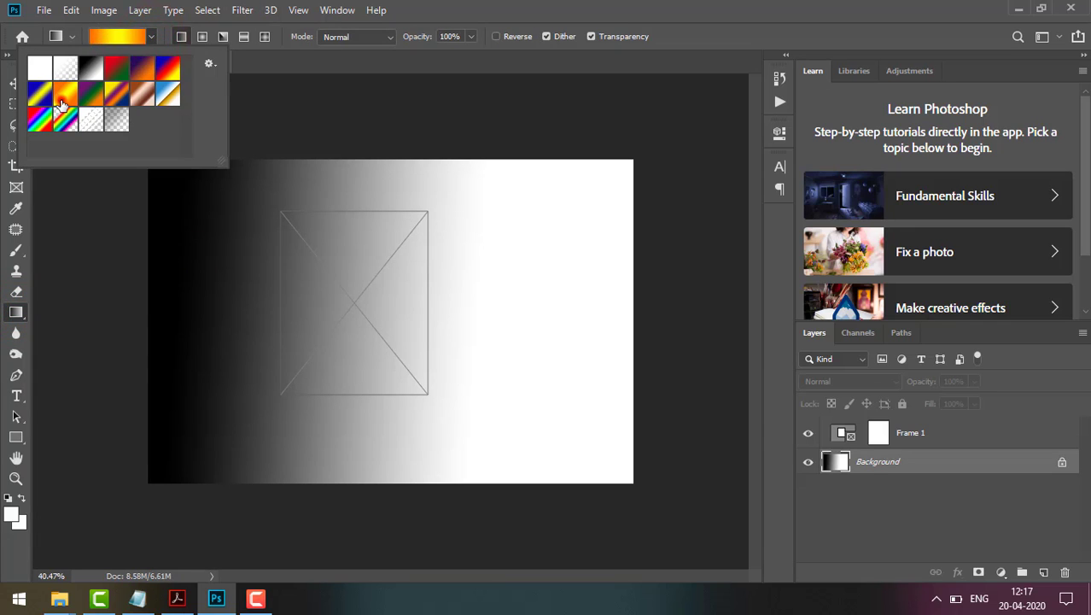
{"action": "left_click", "coordinate": [564, 204]}
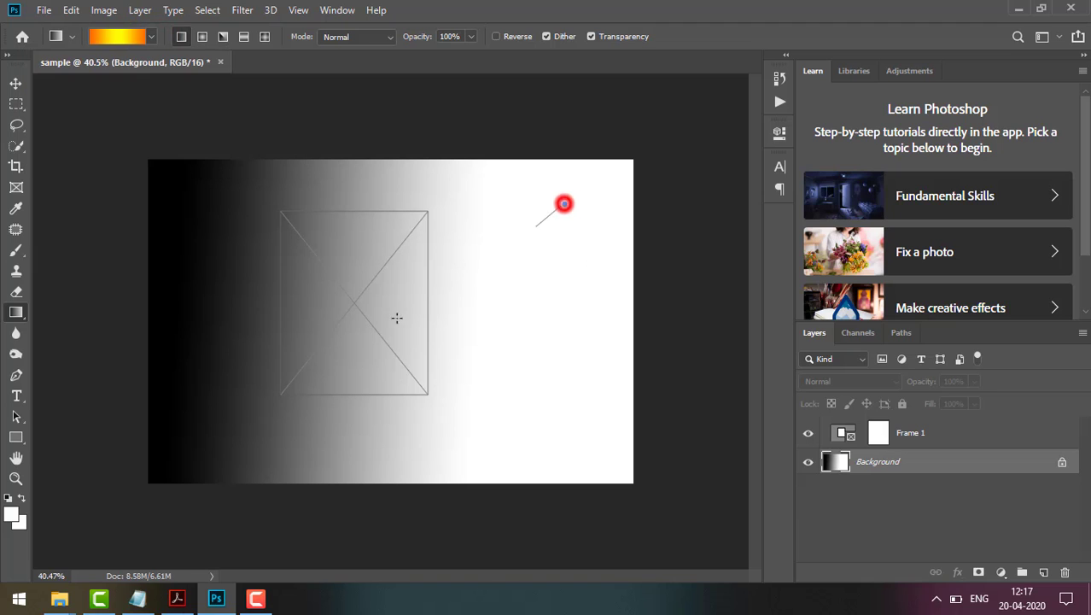
{"action": "left_click_drag", "start_coordinate": [563, 203], "coordinate": [256, 425]}
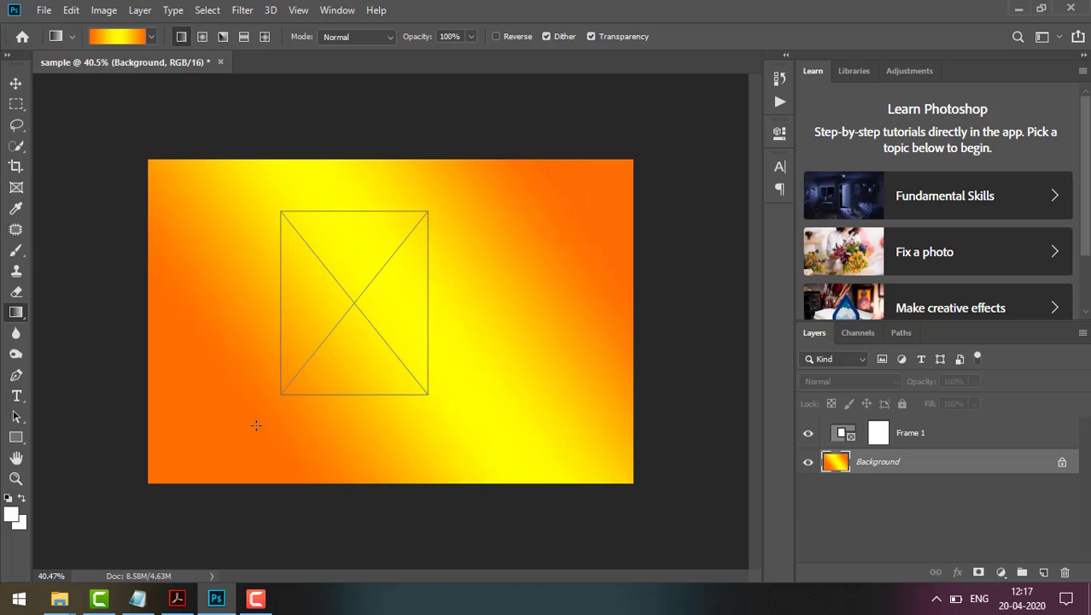
{"action": "left_click_drag", "start_coordinate": [212, 216], "coordinate": [605, 430]}
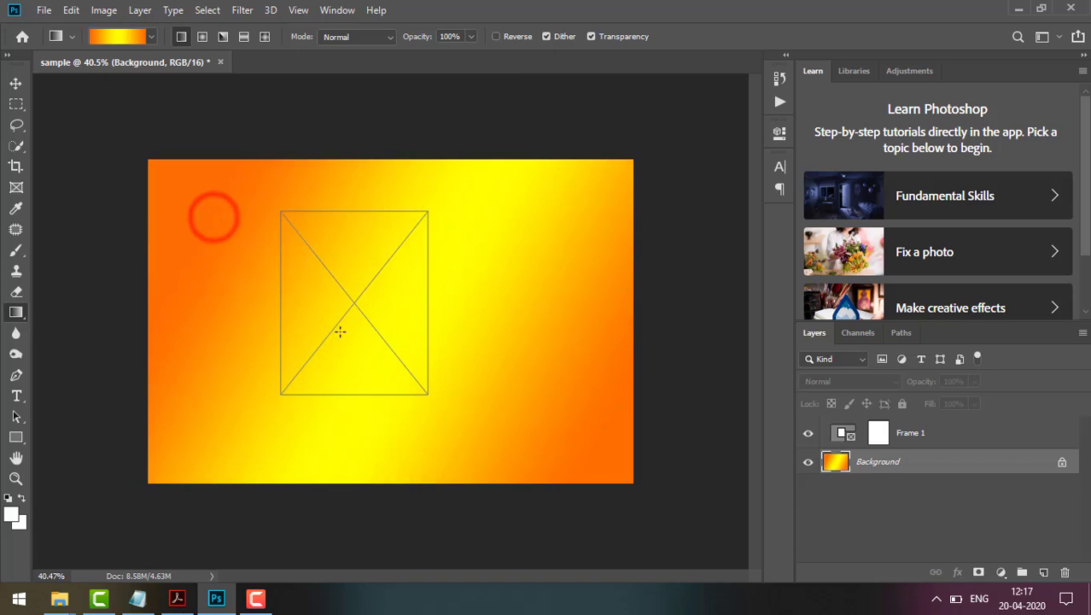
- Blur parts of the gradient inside and around the frame with the Blur tool
{"action": "left_click", "coordinate": [16, 333]}
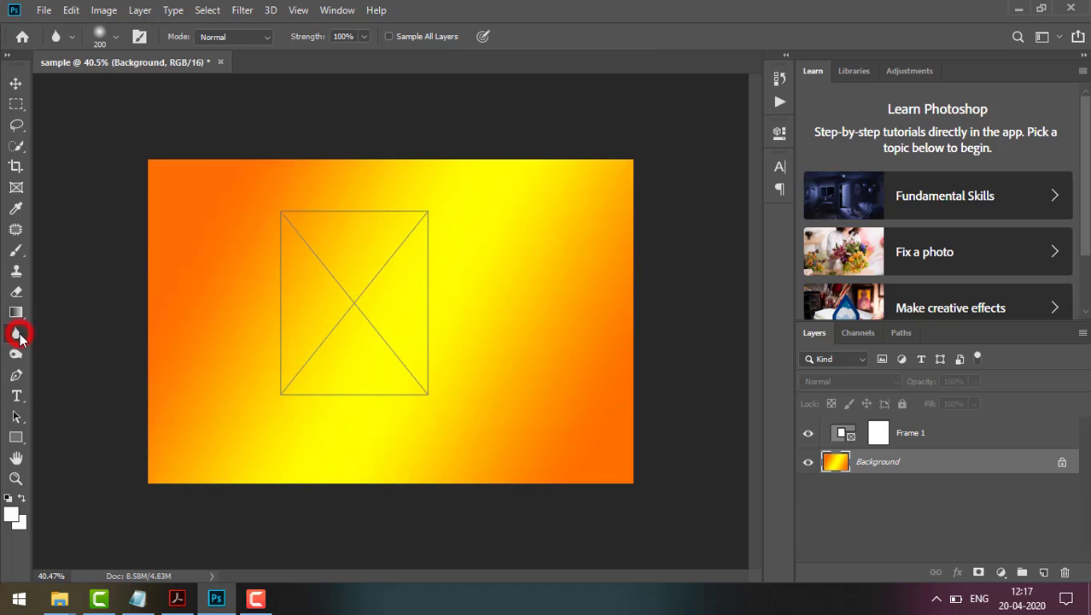
{"action": "left_click", "coordinate": [325, 315]}
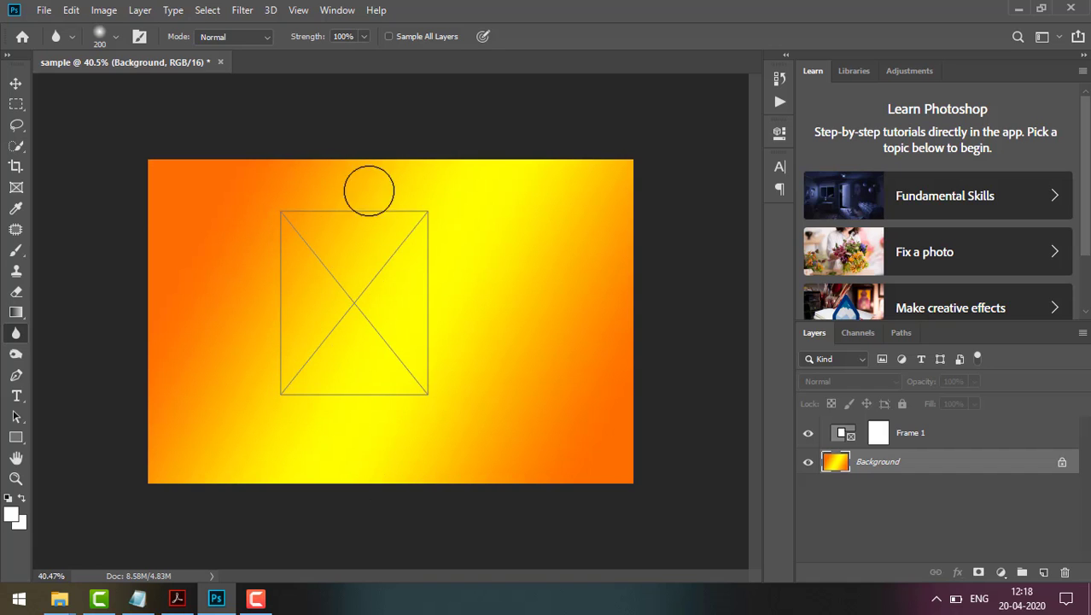
{"action": "left_click", "coordinate": [423, 319]}
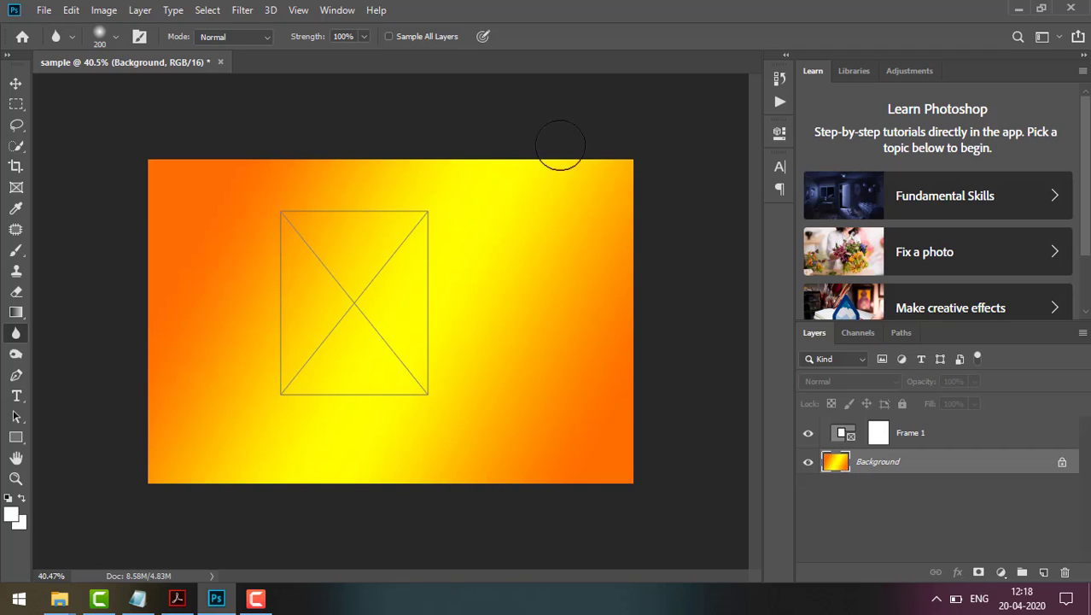
- Retouch the gradient's midtones in the frame's upper area with the Burn tool
{"action": "left_click", "coordinate": [11, 357]}
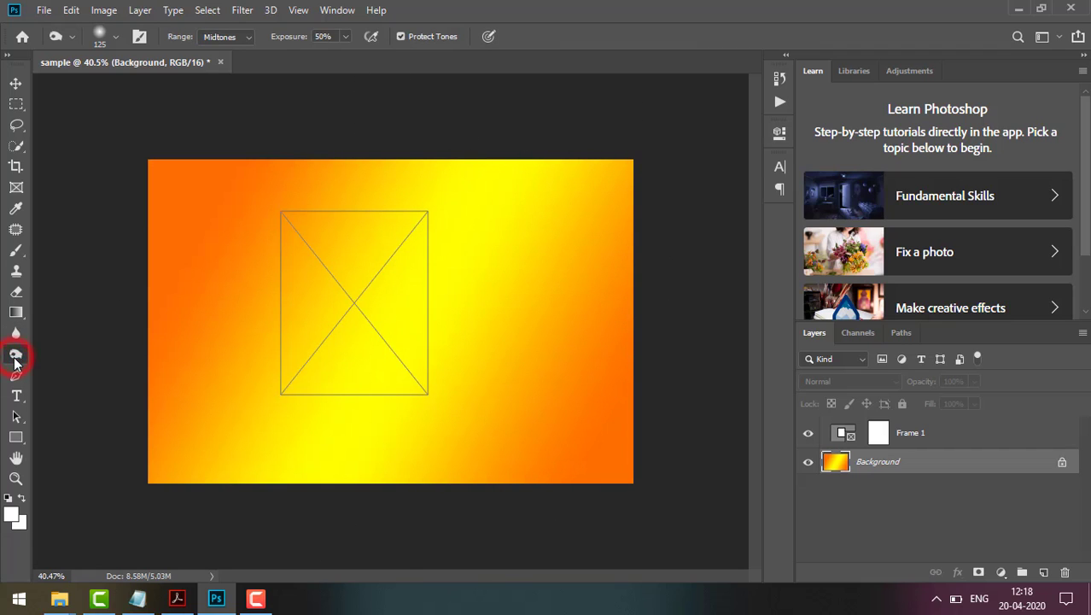
{"action": "left_click", "coordinate": [272, 295]}
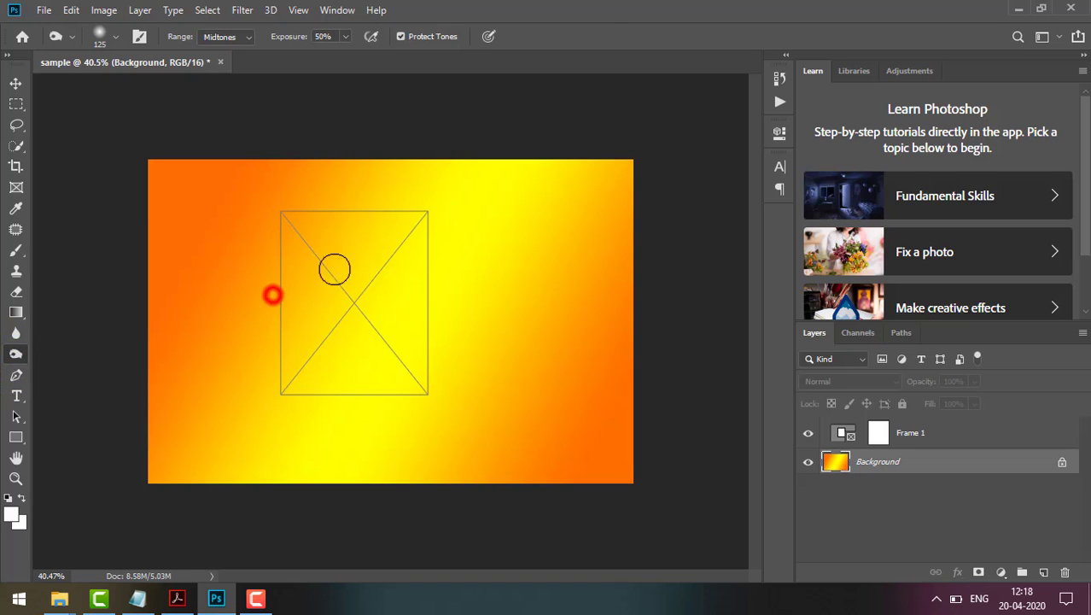
{"action": "left_click", "coordinate": [334, 247]}
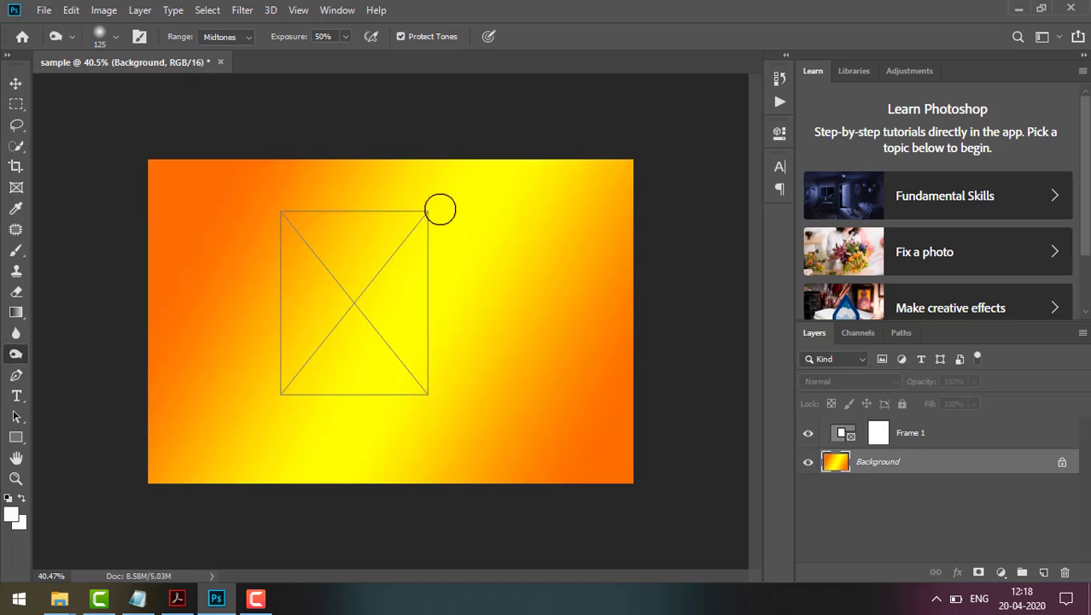
{"action": "left_click", "coordinate": [342, 276]}
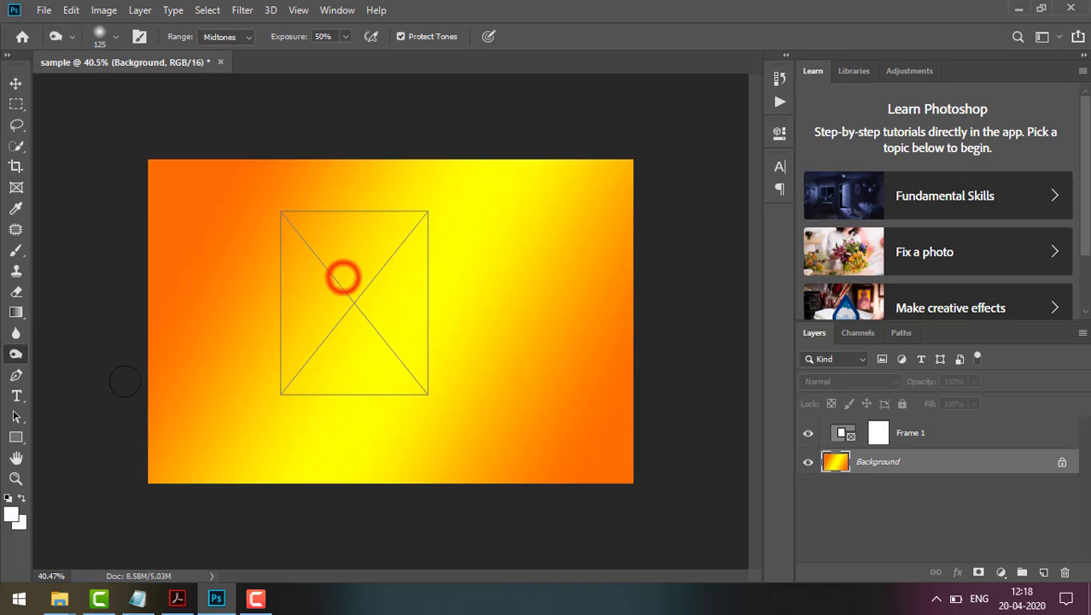
- Draw a closed, straight-segmented polygon path with the Pen tool around the frame's lower part and the surrounding gradient
{"action": "left_click", "coordinate": [18, 380]}
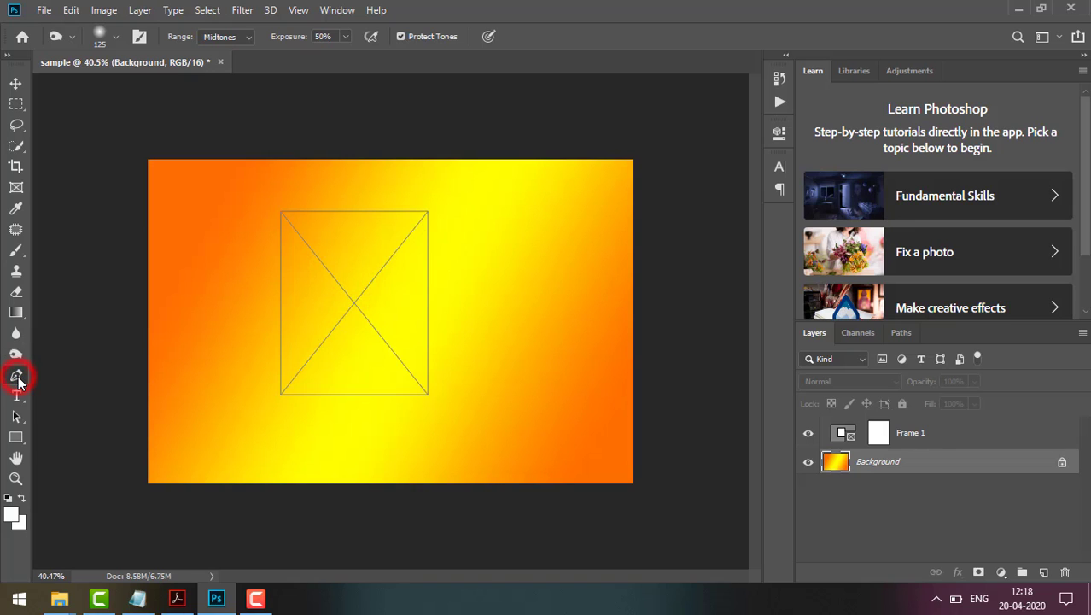
{"action": "left_click", "coordinate": [222, 292]}
{"action": "left_click", "coordinate": [282, 261]}
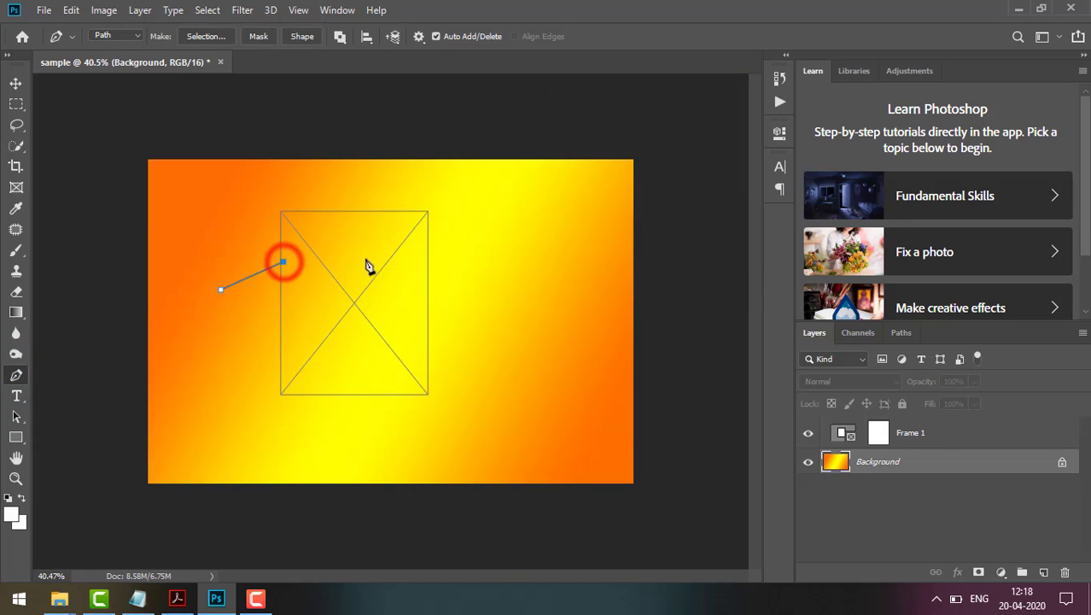
{"action": "left_click", "coordinate": [373, 257]}
{"action": "left_click", "coordinate": [420, 262]}
{"action": "left_click", "coordinate": [483, 349]}
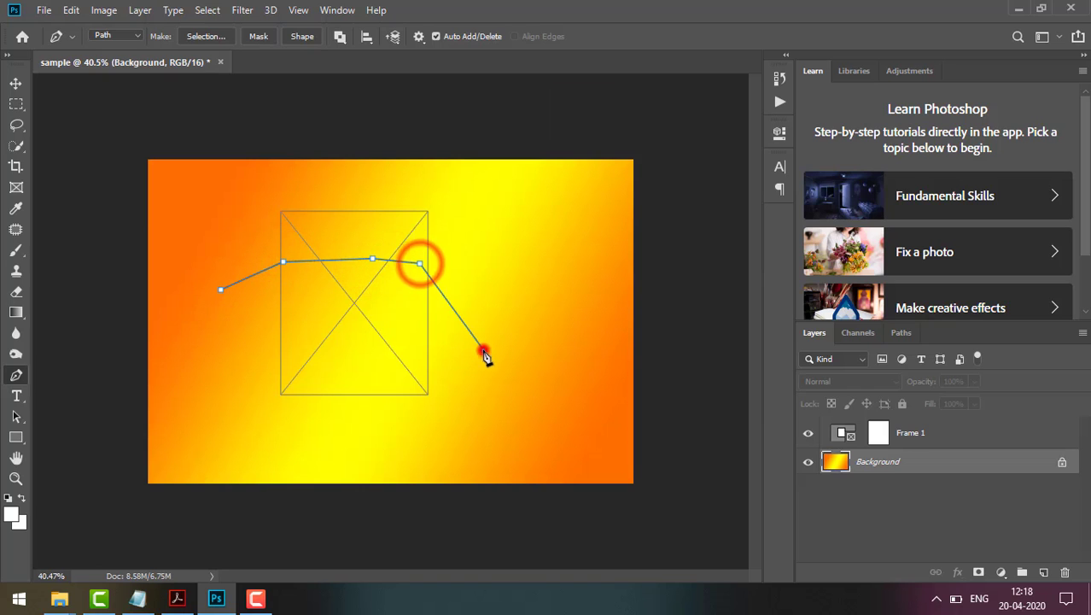
{"action": "left_click", "coordinate": [467, 398]}
{"action": "left_click", "coordinate": [400, 428]}
{"action": "left_click", "coordinate": [323, 439]}
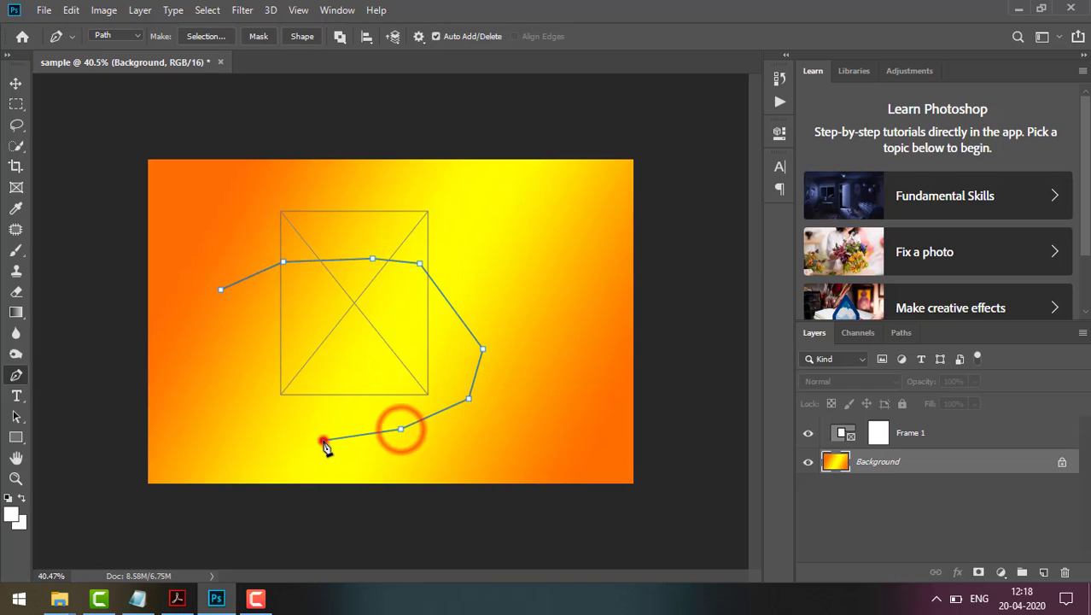
{"action": "left_click", "coordinate": [233, 404]}
{"action": "left_click", "coordinate": [221, 344]}
{"action": "left_click", "coordinate": [221, 290]}
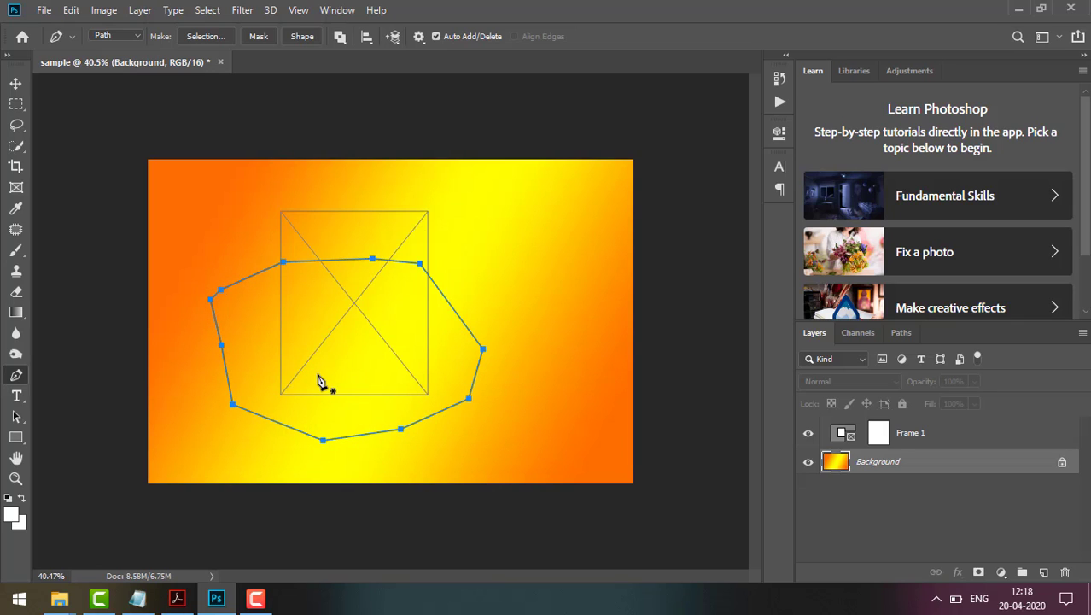
- Convert the polygon path to a selection, cut that area from the Background layer and paste it into the frame
{"action": "key", "text": "ctrl+Return"}
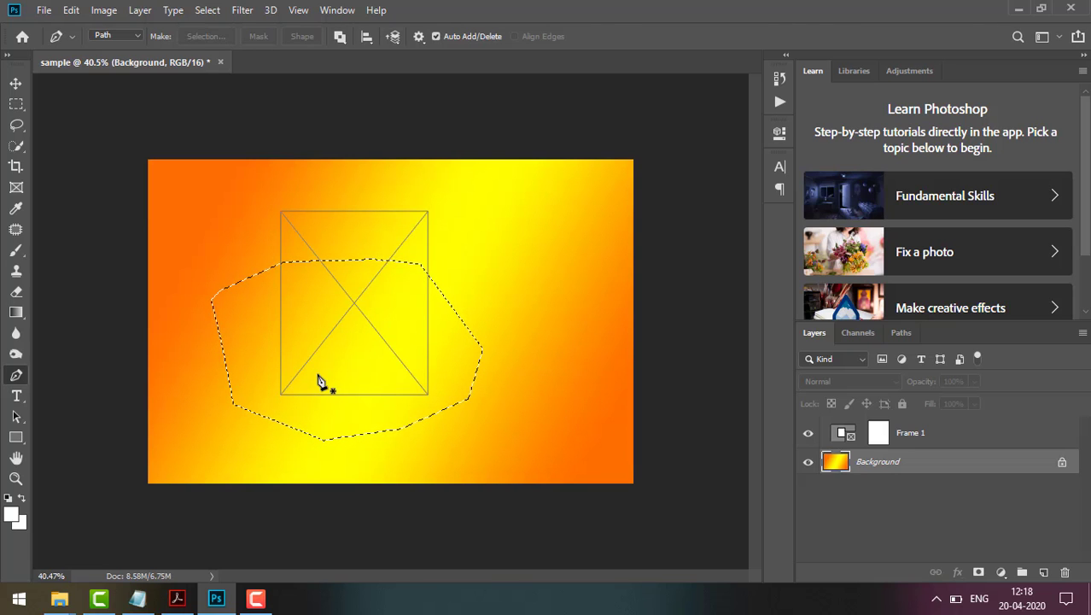
{"action": "key", "text": "ctrl+x"}
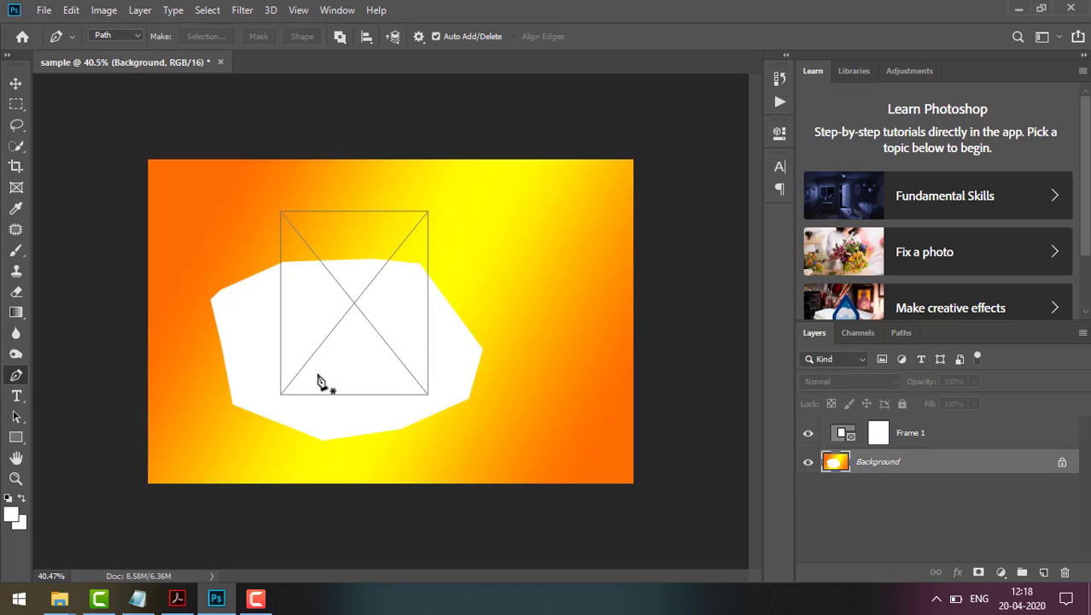
{"action": "key", "text": "ctrl+v"}
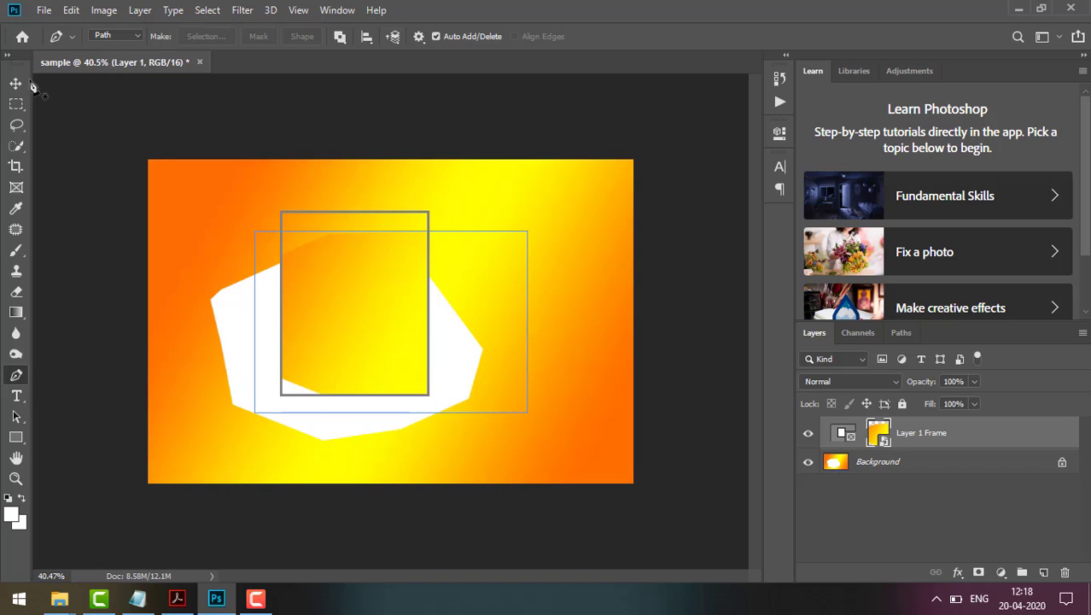
- Shift the pasted gradient piece up and left within the frame and scale it up until it fills the frame
{"action": "left_click", "coordinate": [15, 82]}
{"action": "left_click_drag", "start_coordinate": [387, 304], "coordinate": [354, 275]}
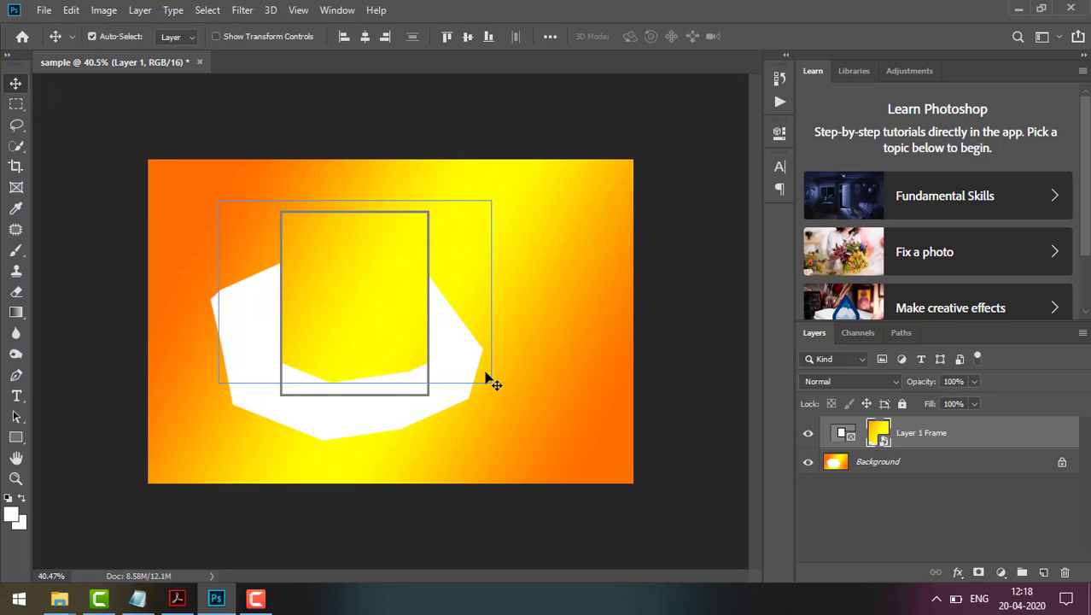
{"action": "key", "text": "ctrl+t"}
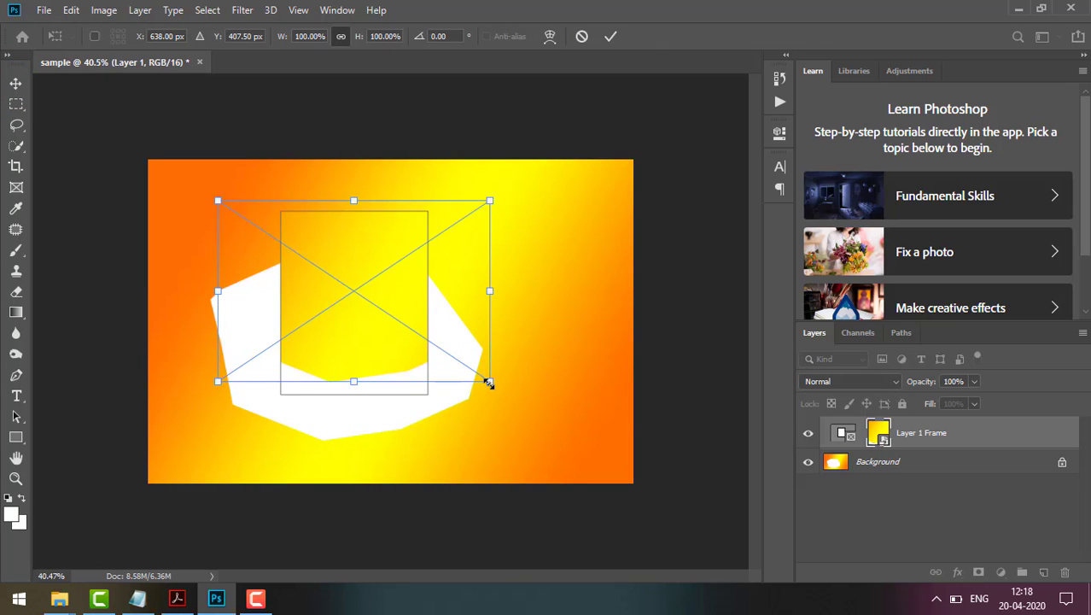
{"action": "left_click_drag", "start_coordinate": [489, 384], "coordinate": [572, 445]}
{"action": "key", "text": "Return"}
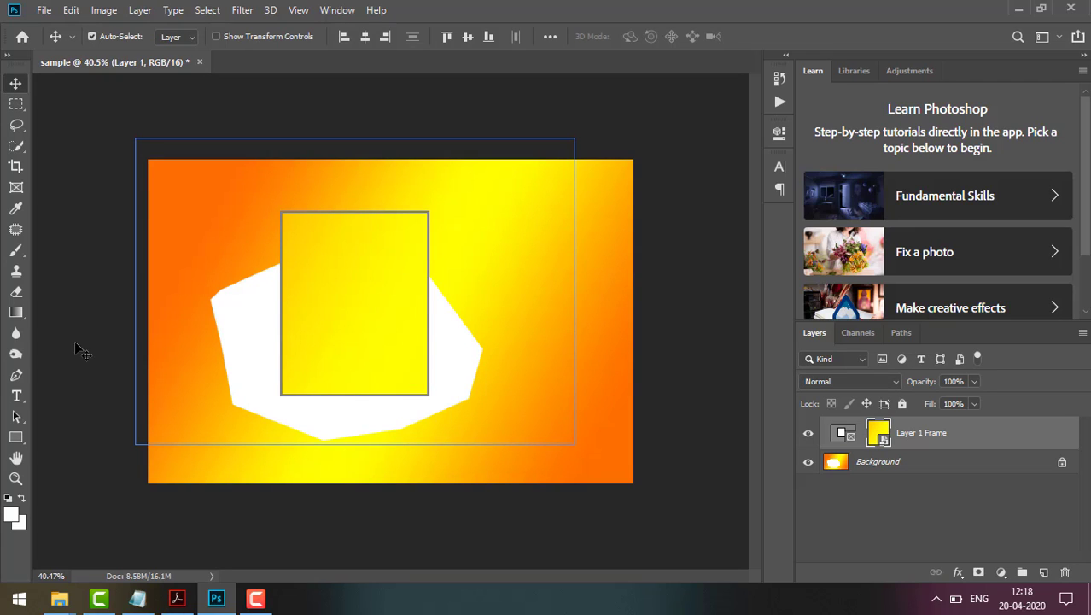
- Add the text "apsicfhpqeicpiqecpiawepi" in white 28 pt Myriad Pro Bold along the canvas's lower edge
{"action": "left_click", "coordinate": [18, 396]}
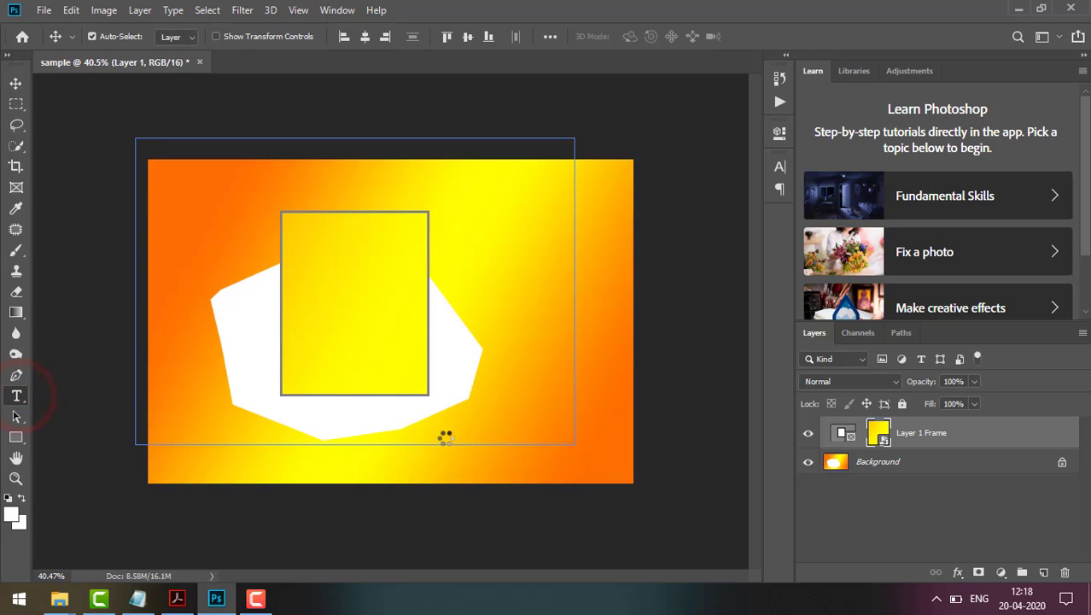
{"action": "left_click", "coordinate": [389, 467]}
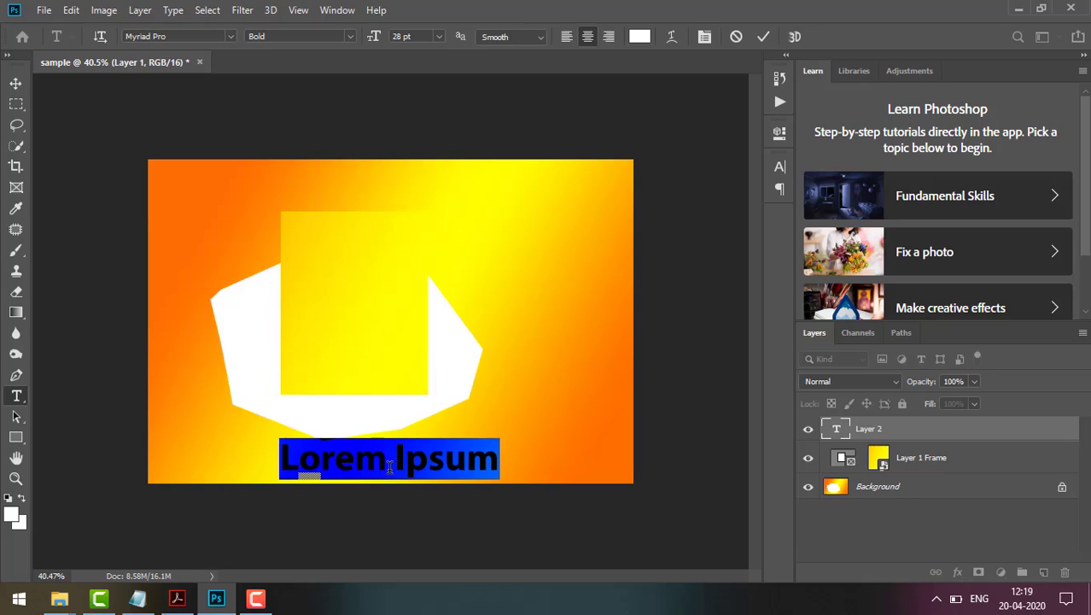
{"action": "type", "text": "apsicfhpqeicpiqecpiawepi"}
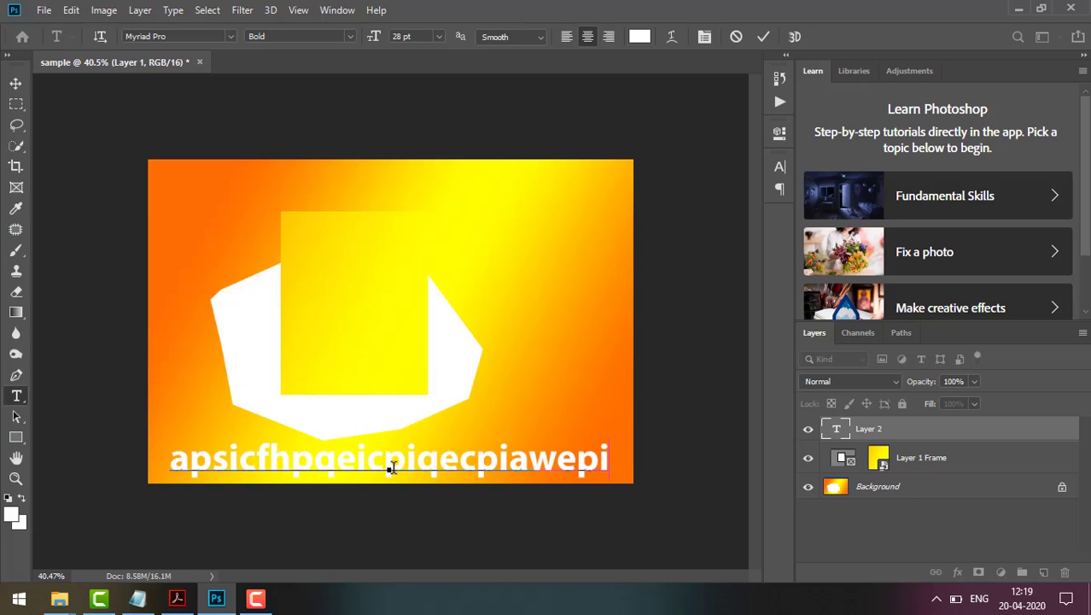
{"action": "left_click", "coordinate": [16, 83]}
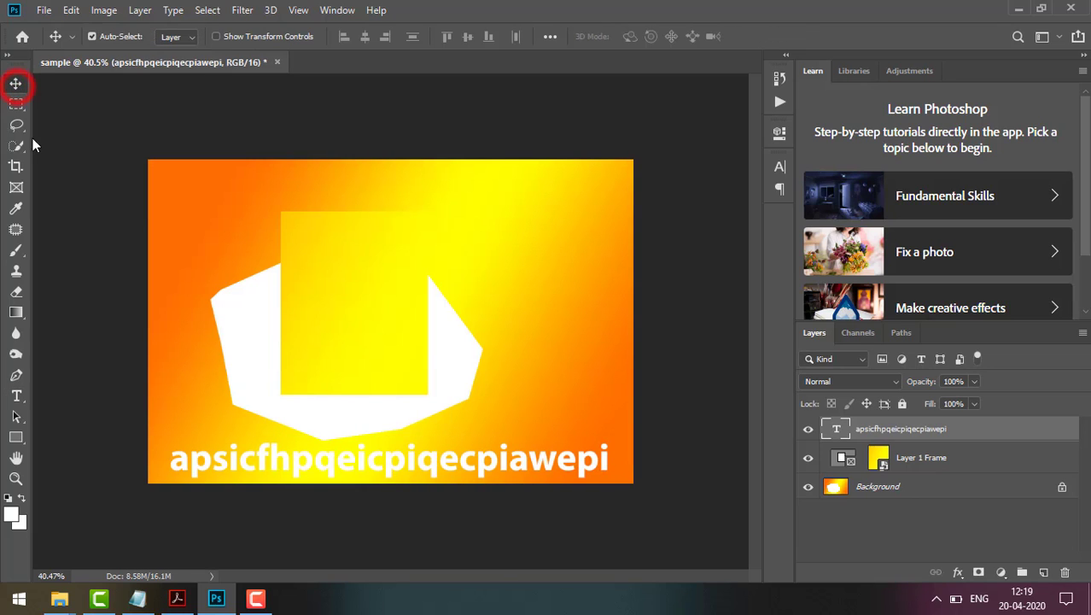
- Try the Path Selection tool on the frame area and the text line
{"action": "left_click", "coordinate": [15, 417]}
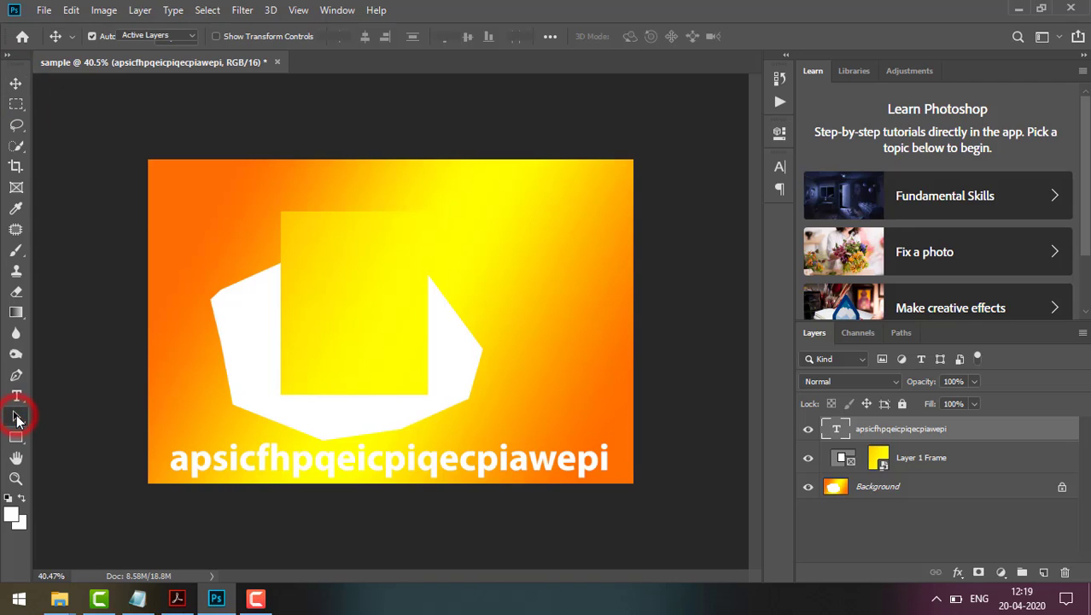
{"action": "left_click_drag", "start_coordinate": [361, 337], "coordinate": [509, 355]}
{"action": "left_click_drag", "start_coordinate": [337, 301], "coordinate": [556, 491]}
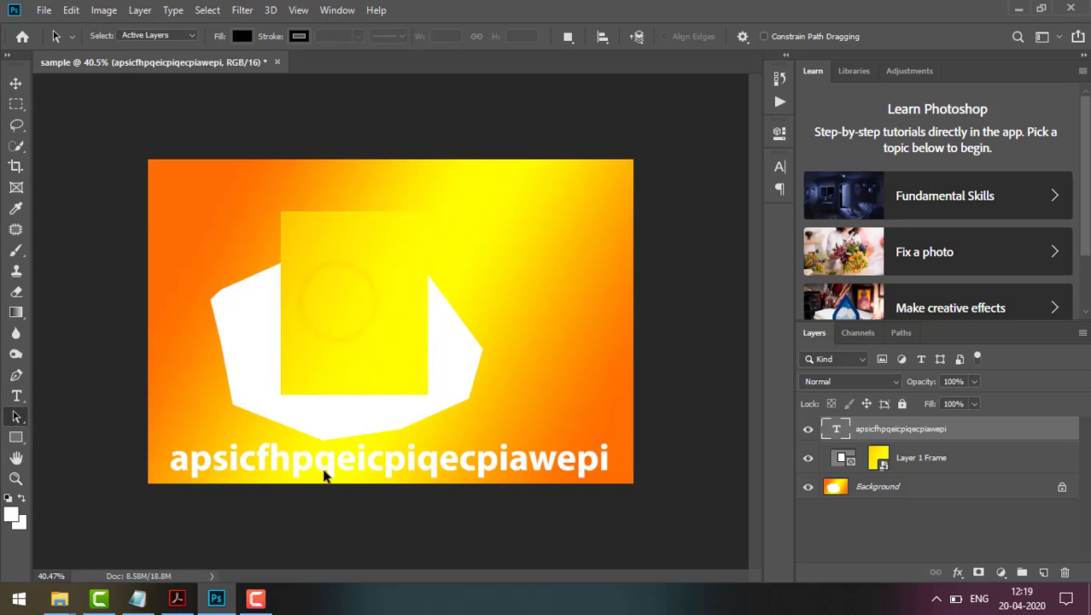
{"action": "left_click_drag", "start_coordinate": [205, 485], "coordinate": [688, 505]}
- Draw a white rectangle shape about 515 × 739 px over the left part of the canvas
{"action": "right_click", "coordinate": [14, 436]}
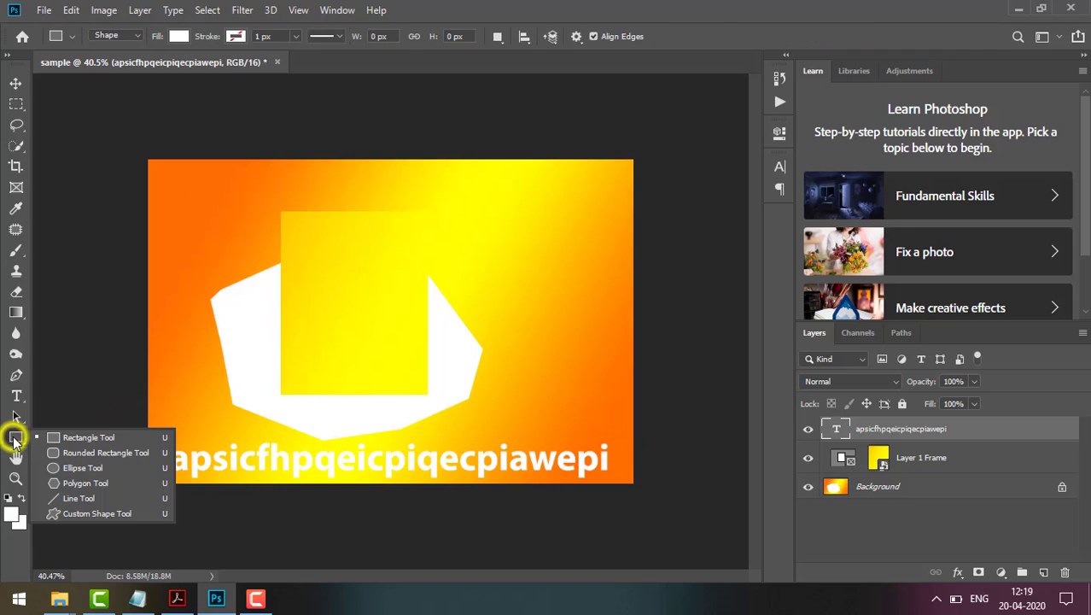
{"action": "left_click", "coordinate": [98, 443]}
{"action": "left_click_drag", "start_coordinate": [207, 181], "coordinate": [373, 419]}
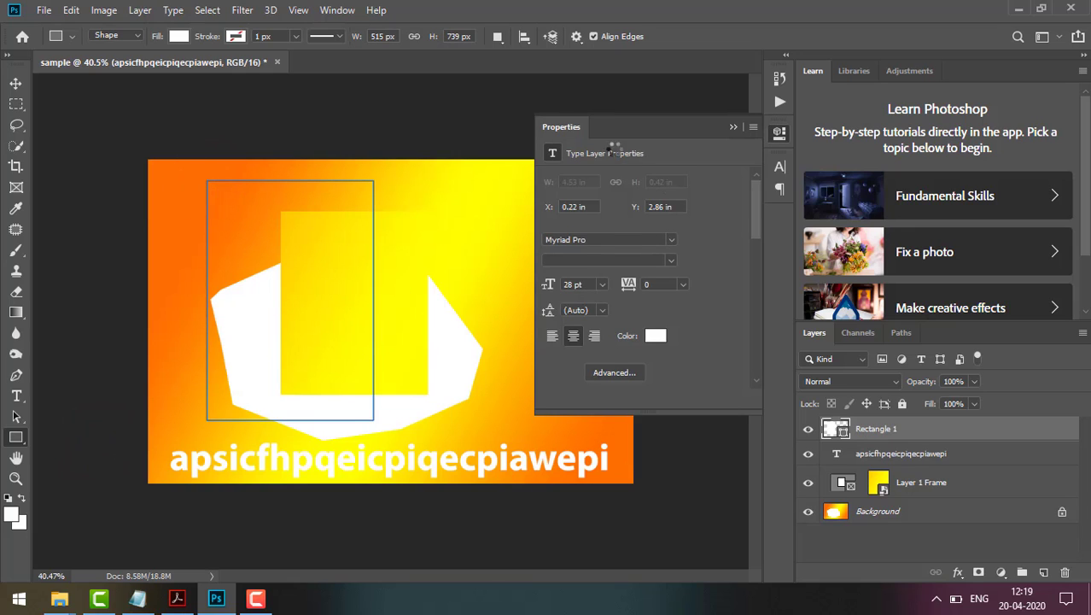
{"action": "left_click", "coordinate": [732, 126]}
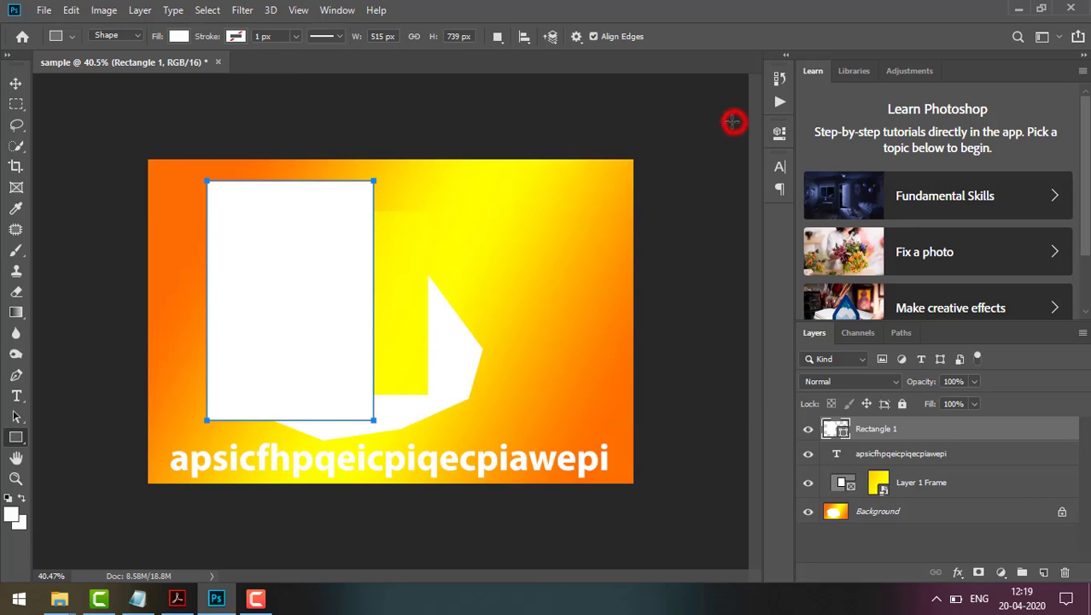
- Draw a white ellipse shape about 424 × 522 px on the canvas, to the right of the rectangle
{"action": "right_click", "coordinate": [15, 439]}
{"action": "left_click", "coordinate": [65, 463]}
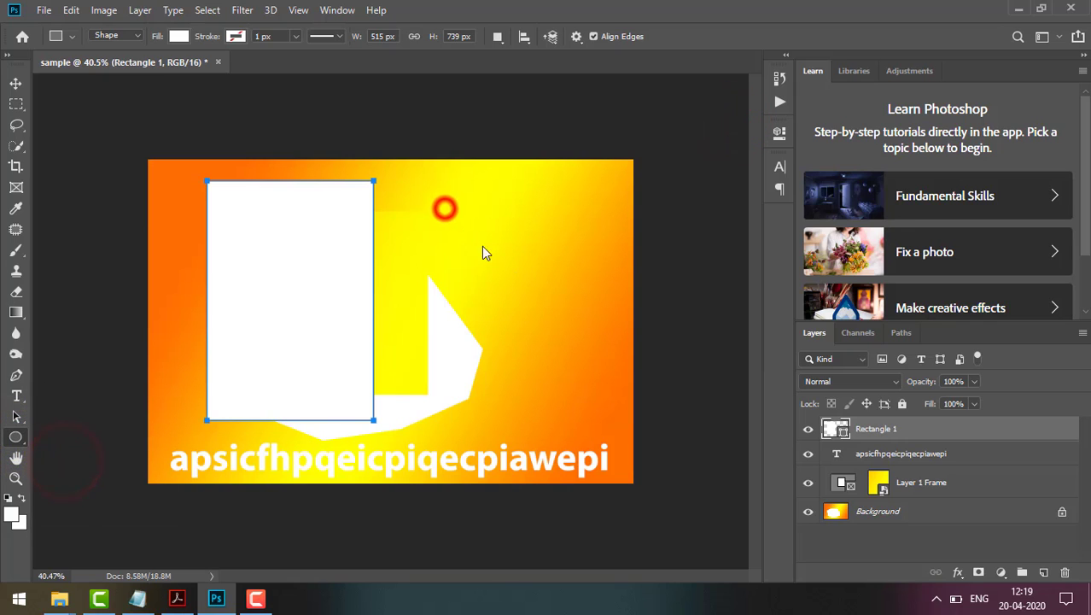
{"action": "left_click_drag", "start_coordinate": [444, 208], "coordinate": [591, 389]}
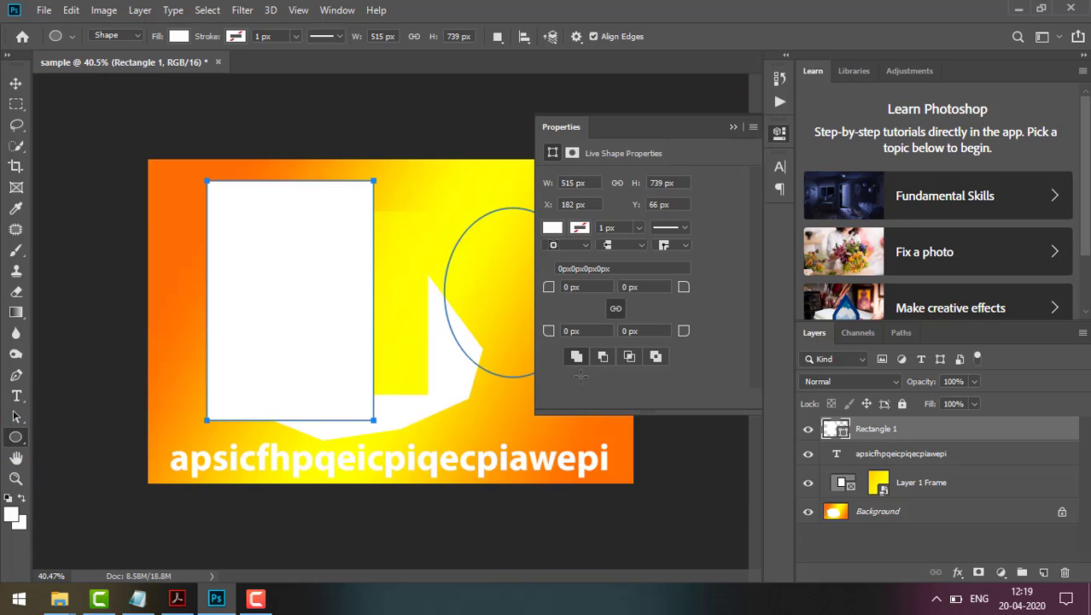
{"action": "left_click", "coordinate": [732, 127]}
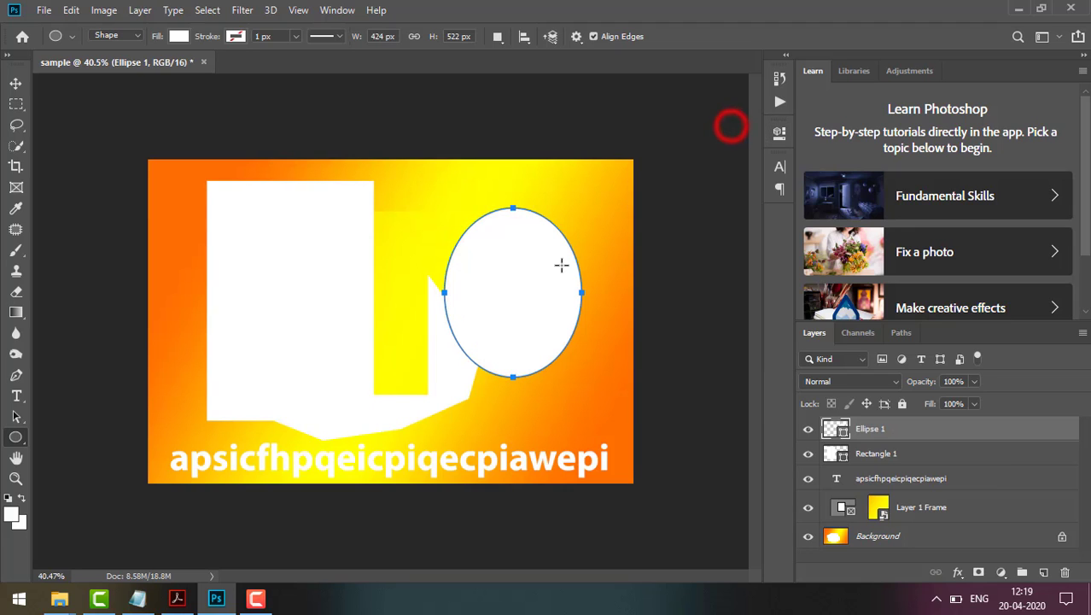
- Zoom in to 100% and pan around the canvas with the Hand tool to inspect the rectangle and ellipse
{"action": "left_click", "coordinate": [15, 457]}
{"action": "left_click_drag", "start_coordinate": [369, 345], "coordinate": [420, 368]}
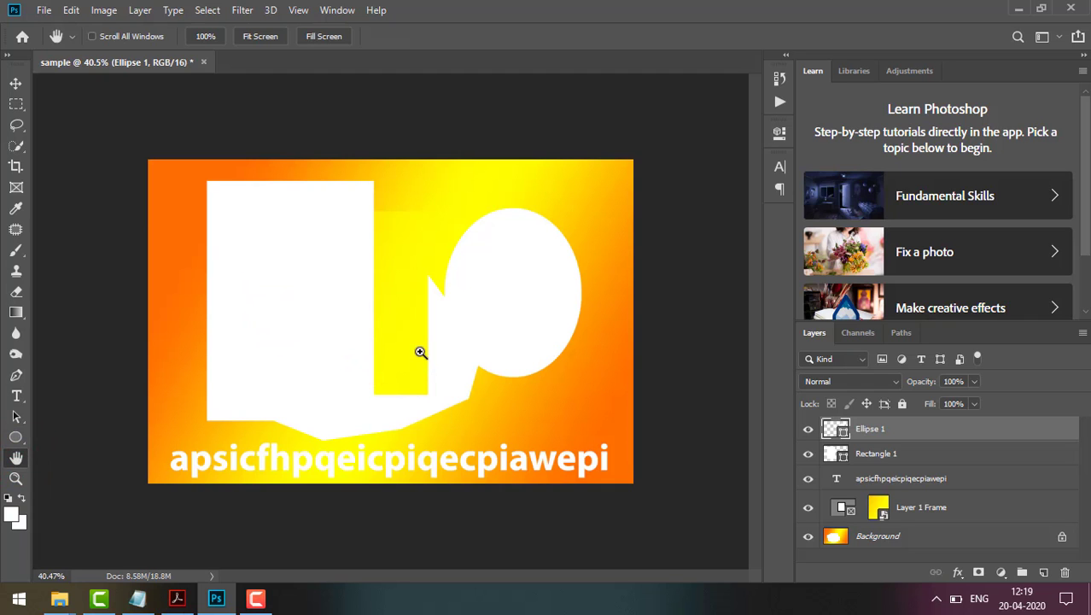
{"action": "left_click", "coordinate": [419, 346], "text": "ctrl"}
{"action": "left_click", "coordinate": [419, 346], "text": "ctrl"}
{"action": "left_click", "coordinate": [419, 345], "text": "ctrl"}
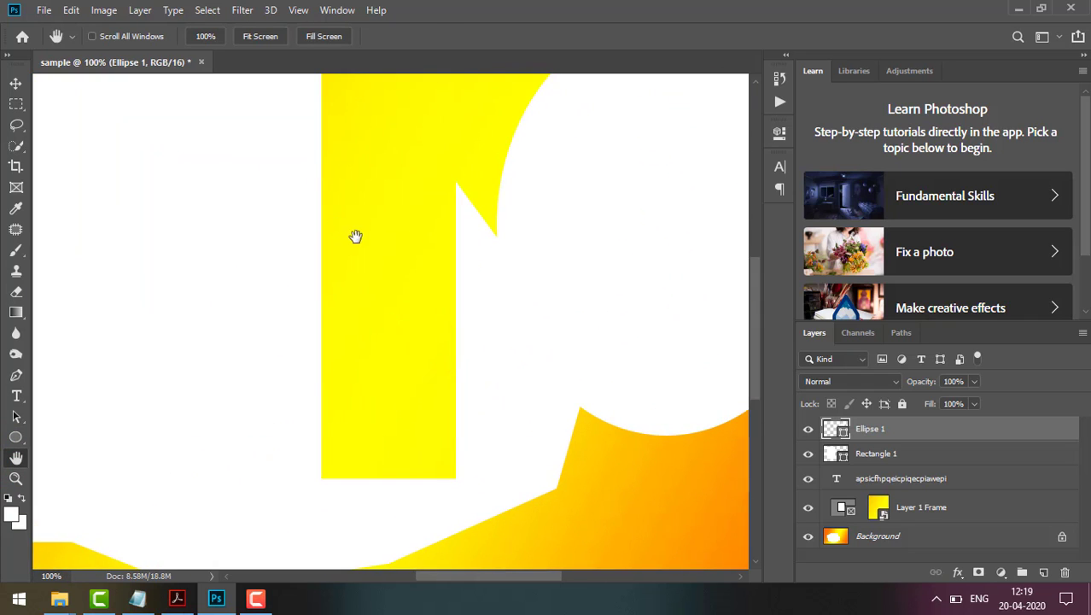
{"action": "left_click_drag", "start_coordinate": [91, 238], "coordinate": [600, 493]}
{"action": "left_click_drag", "start_coordinate": [354, 255], "coordinate": [86, 276]}
{"action": "left_click_drag", "start_coordinate": [358, 312], "coordinate": [340, 278]}
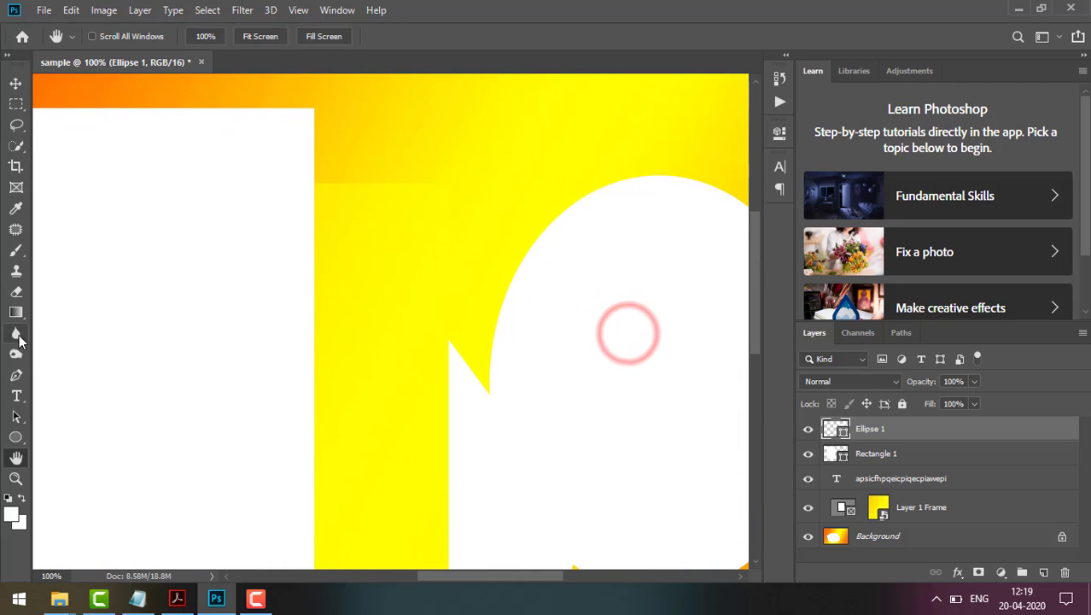
{"action": "left_click", "coordinate": [17, 83]}
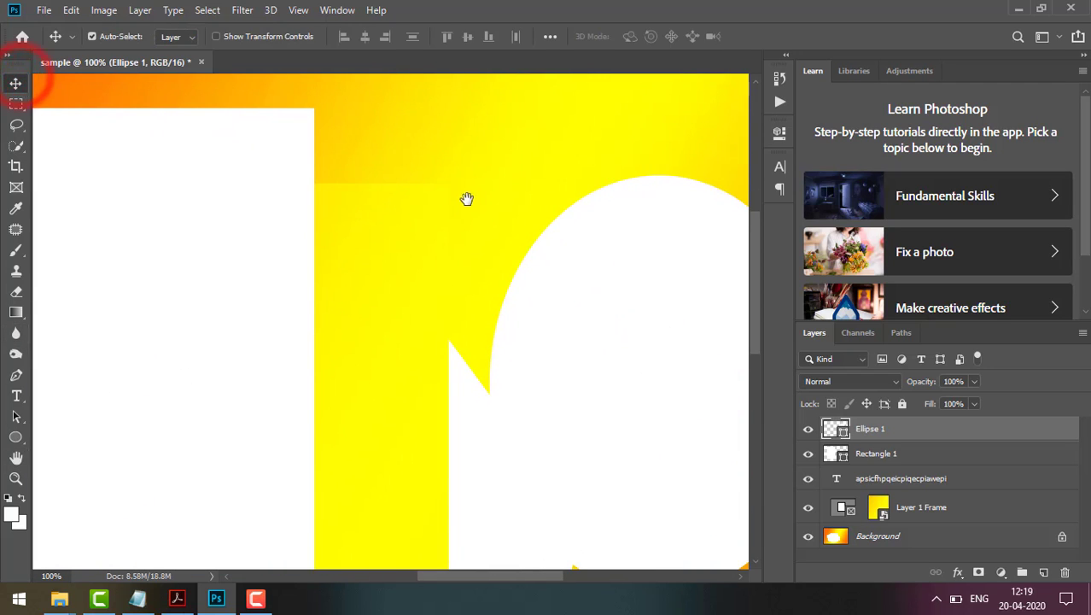
{"action": "left_click_drag", "start_coordinate": [269, 154], "coordinate": [414, 212]}
{"action": "left_click_drag", "start_coordinate": [434, 137], "coordinate": [375, 120]}
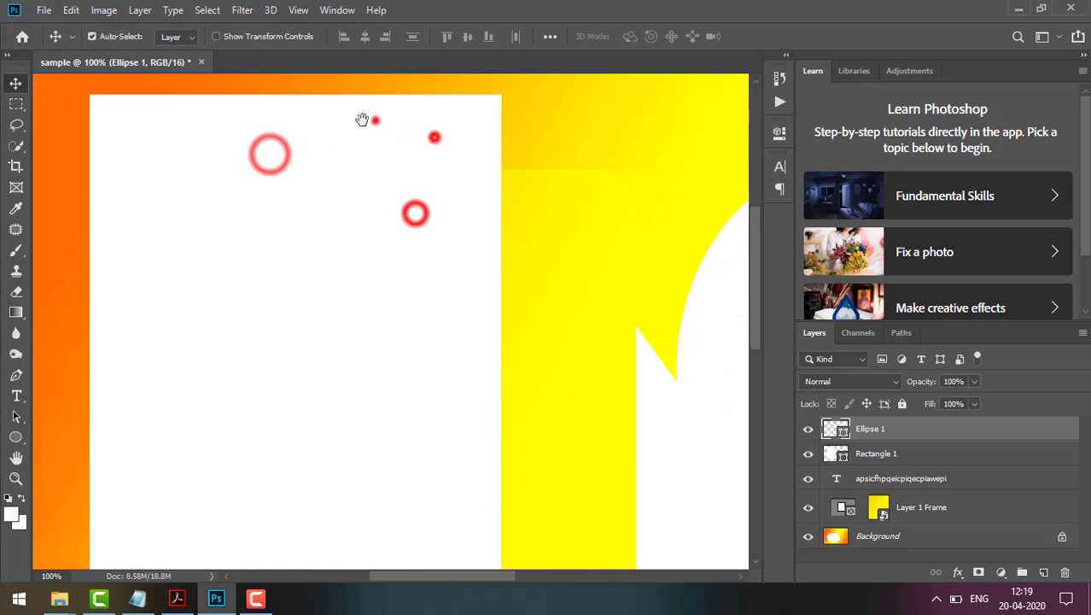
{"action": "left_click_drag", "start_coordinate": [574, 399], "coordinate": [457, 288]}
{"action": "left_click_drag", "start_coordinate": [533, 439], "coordinate": [388, 495]}
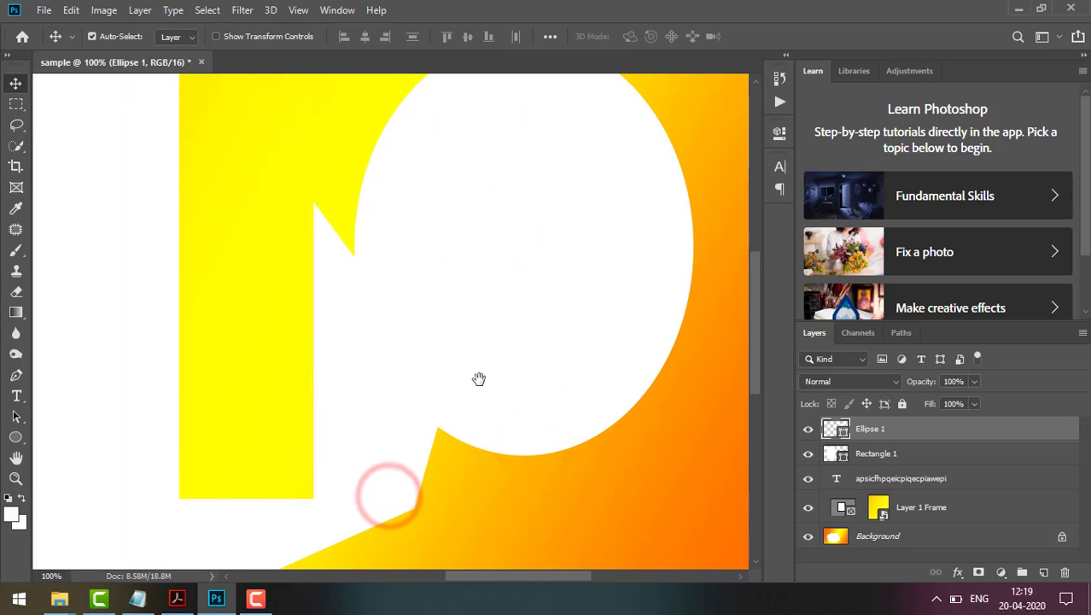
{"action": "left_click", "coordinate": [15, 476]}
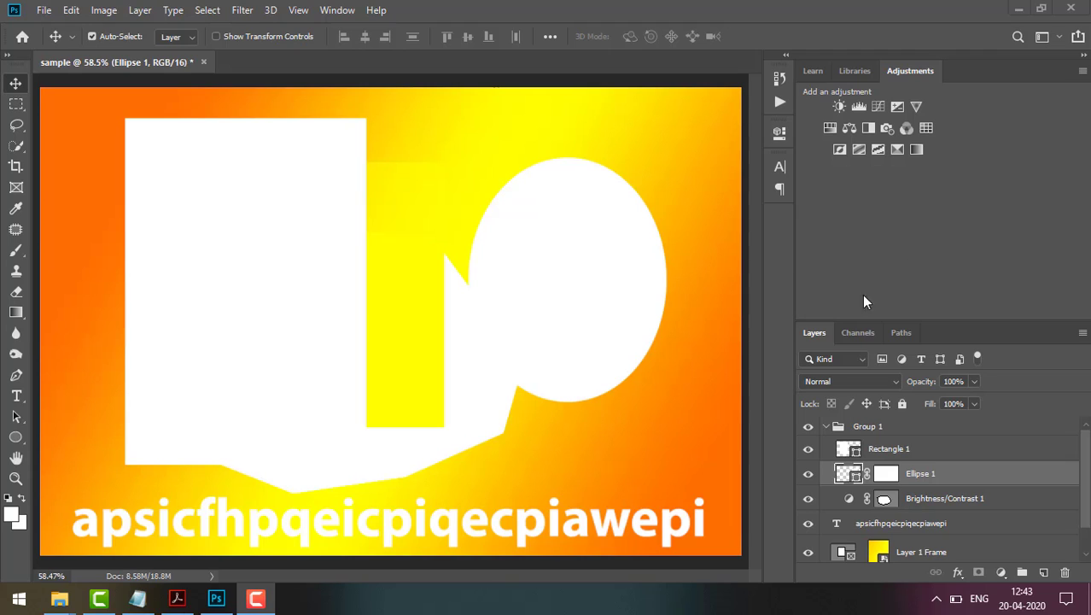
- Preview the image's color channels by hiding and reshowing the RGB, Red, Green and Blue channels one after another
{"action": "left_click", "coordinate": [849, 333]}
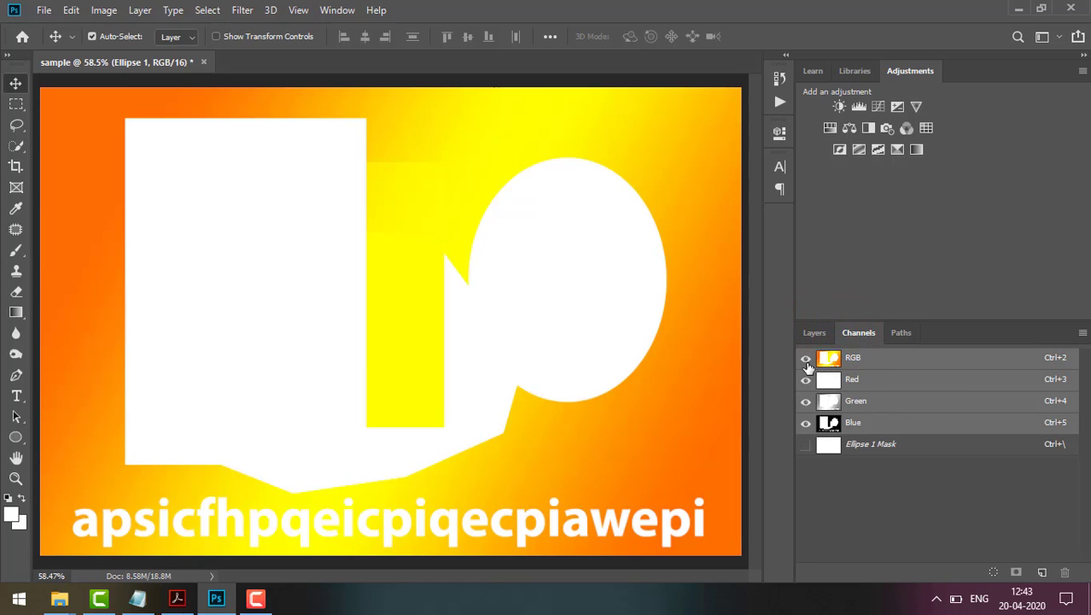
{"action": "left_click", "coordinate": [806, 362]}
{"action": "left_click", "coordinate": [803, 360]}
{"action": "left_click", "coordinate": [804, 380]}
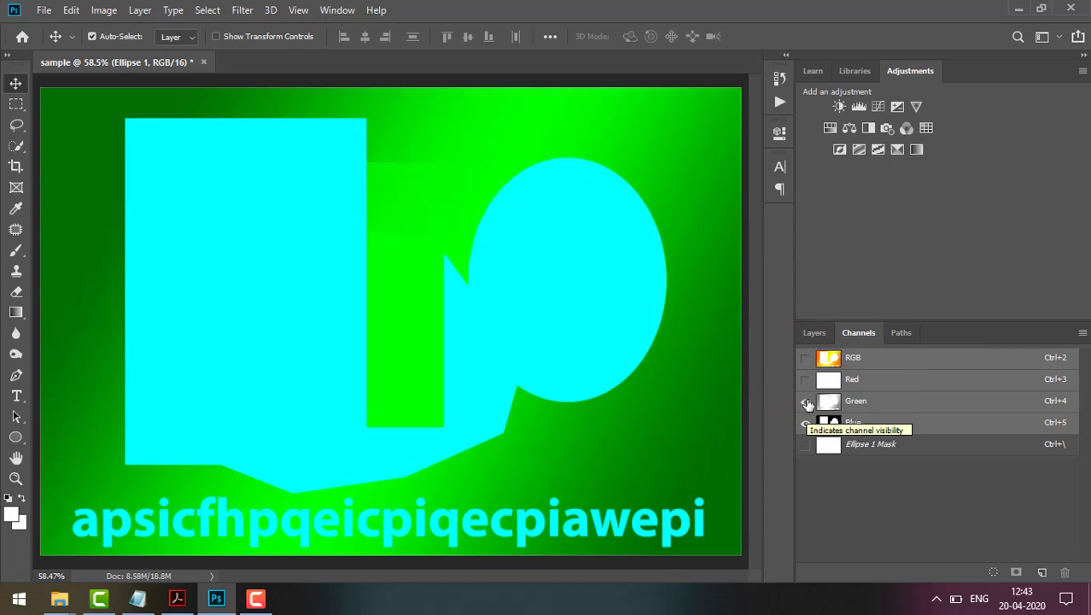
{"action": "left_click", "coordinate": [805, 380]}
{"action": "left_click", "coordinate": [805, 401]}
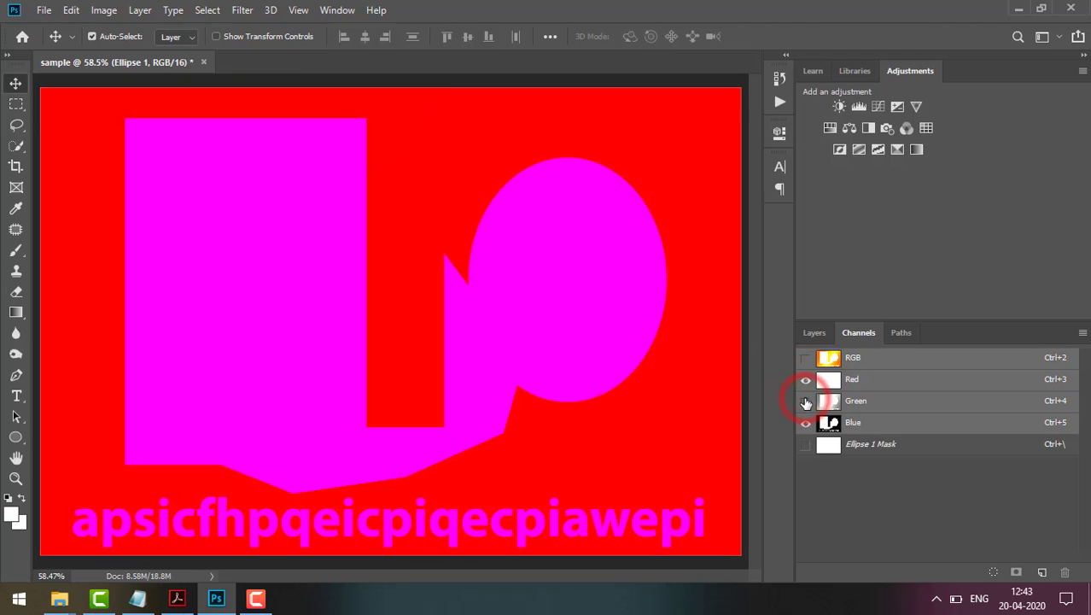
{"action": "left_click", "coordinate": [805, 401]}
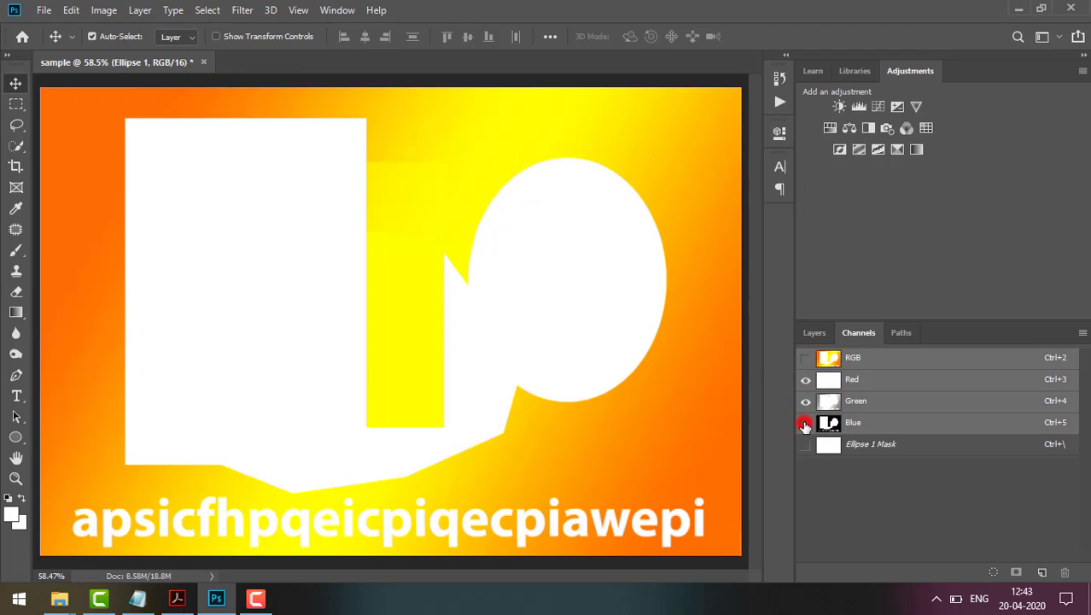
{"action": "left_click", "coordinate": [804, 424]}
{"action": "left_click", "coordinate": [804, 424]}
{"action": "left_click", "coordinate": [811, 333]}
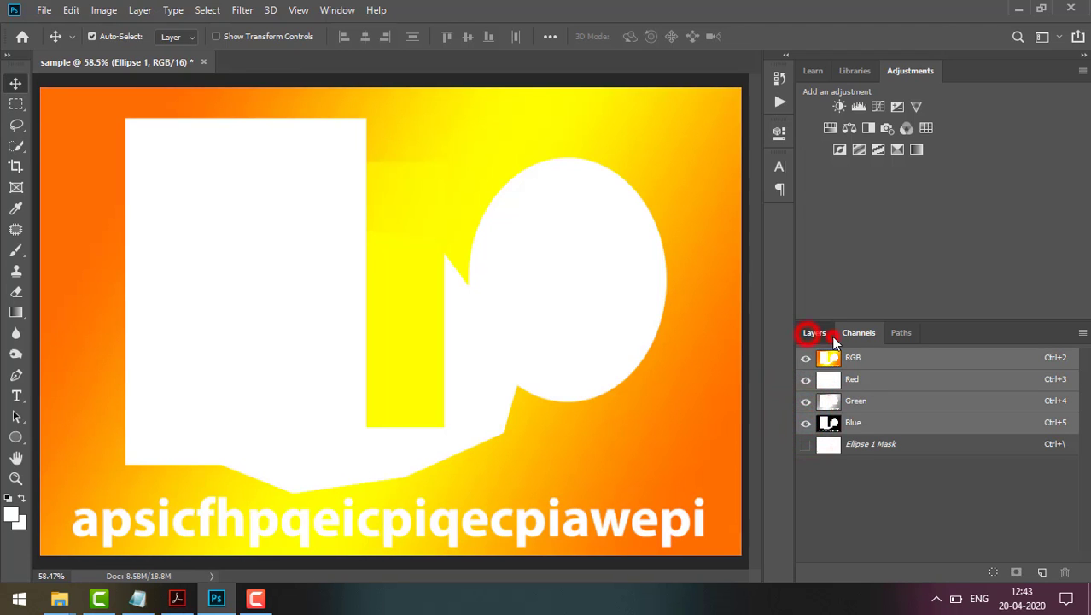
- Inspect the document's paths by selecting the Work Path, the ellipse's shape path and the rectangle's shape path, then deselecting them
{"action": "left_click", "coordinate": [851, 335]}
{"action": "left_click", "coordinate": [903, 335]}
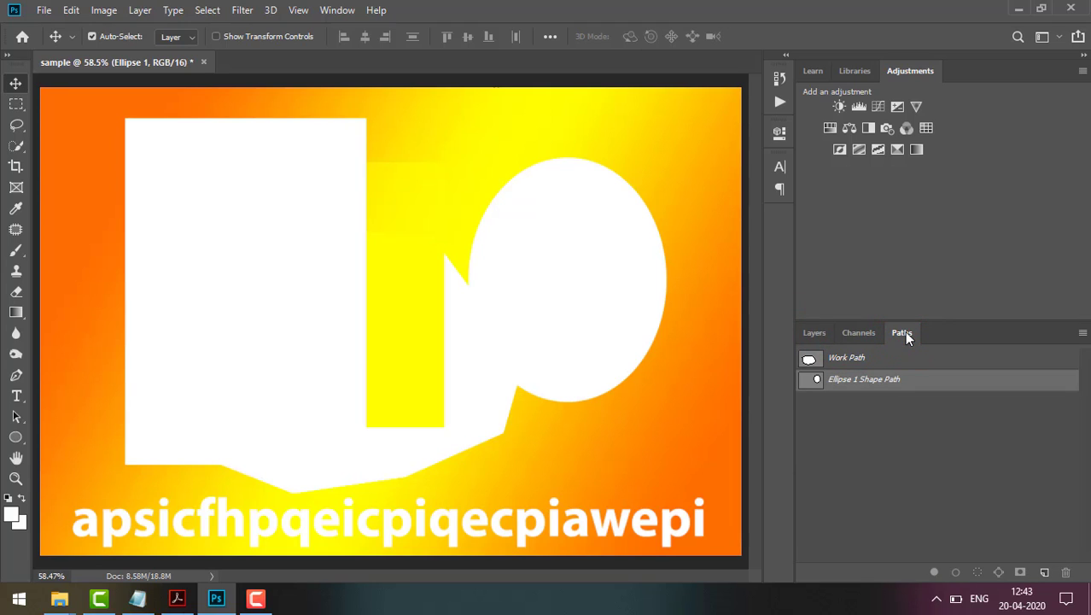
{"action": "left_click", "coordinate": [901, 365]}
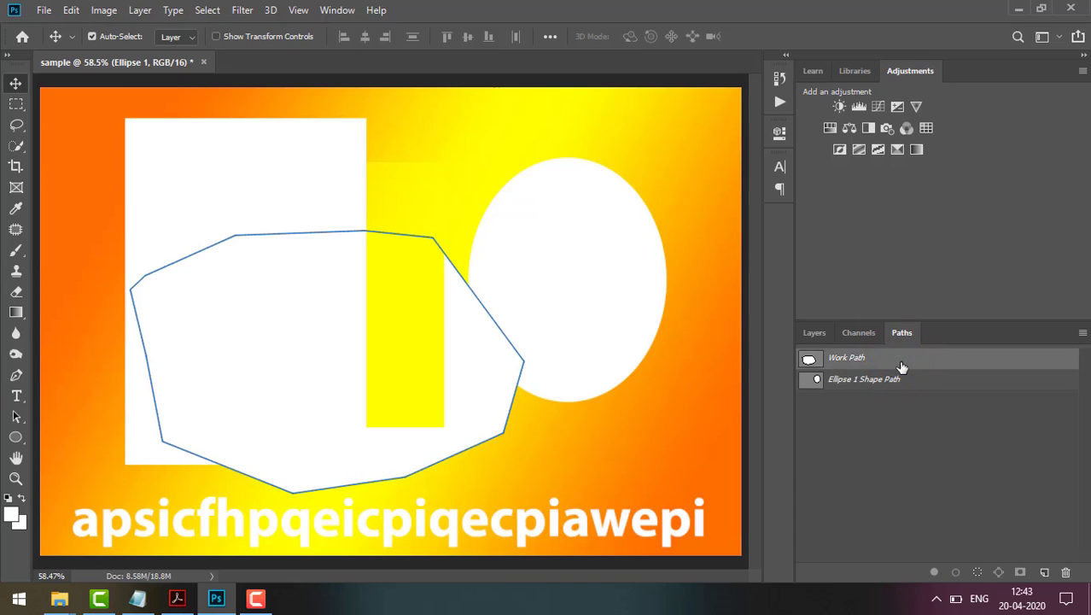
{"action": "left_click", "coordinate": [893, 389]}
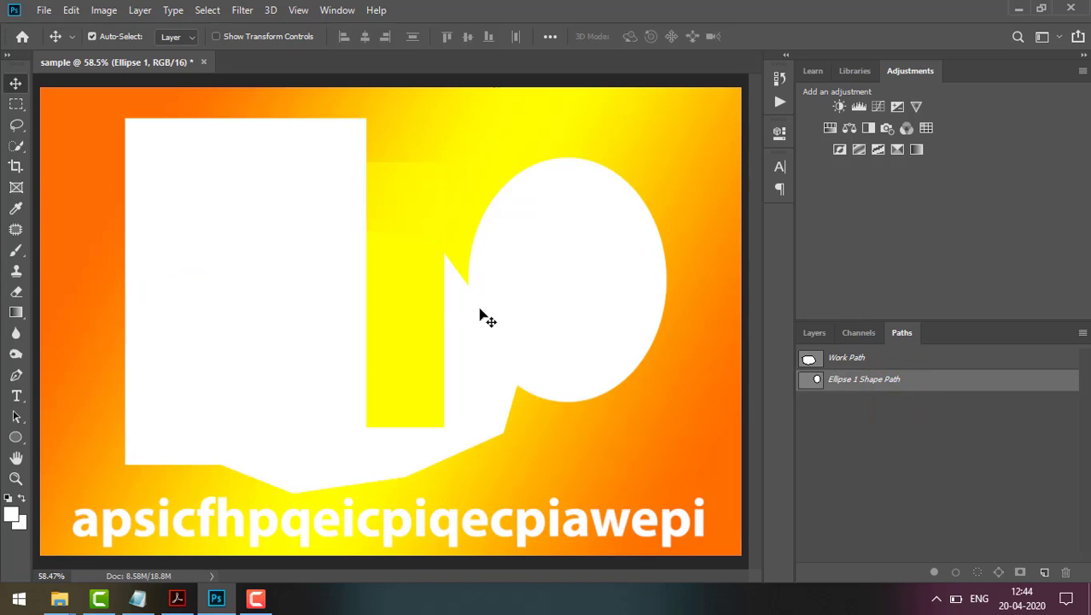
{"action": "left_click", "coordinate": [193, 226]}
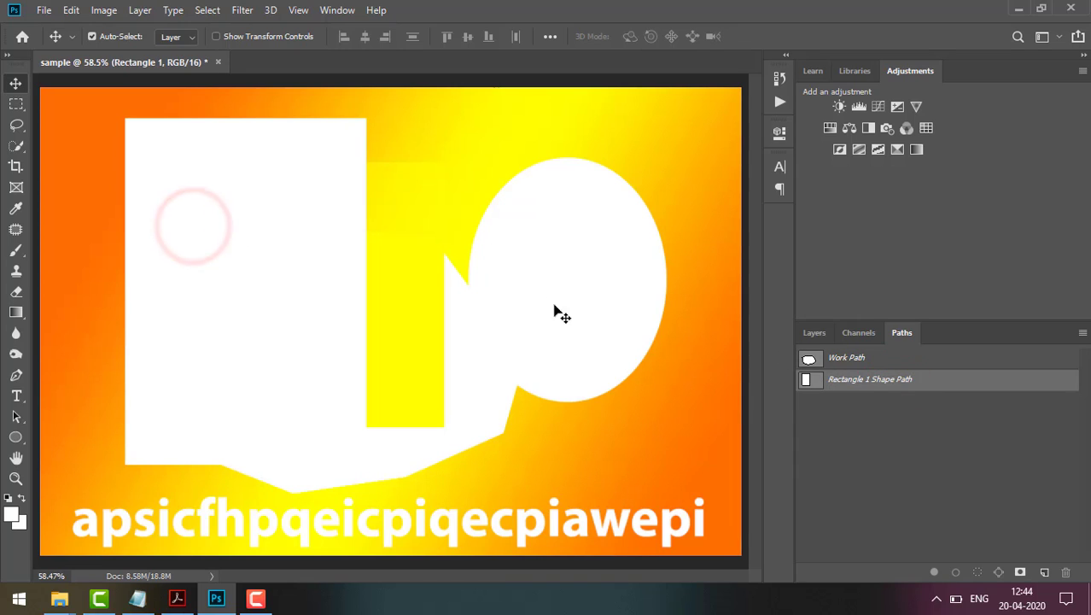
{"action": "left_click", "coordinate": [909, 404]}
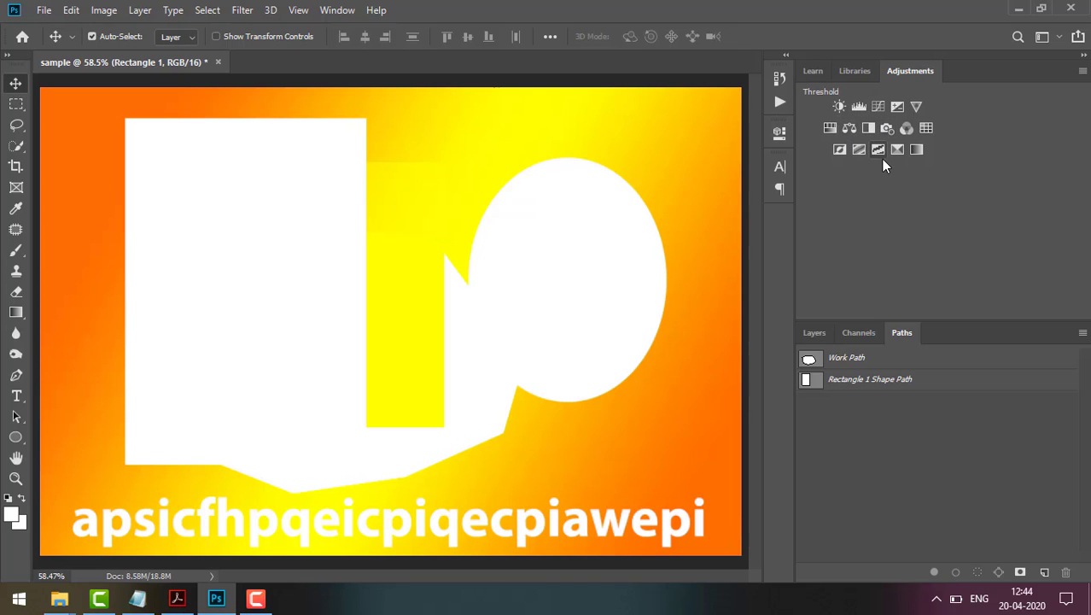
- Look through the list of predefined actions and go back to the beginning of the document's history
{"action": "left_click", "coordinate": [780, 102]}
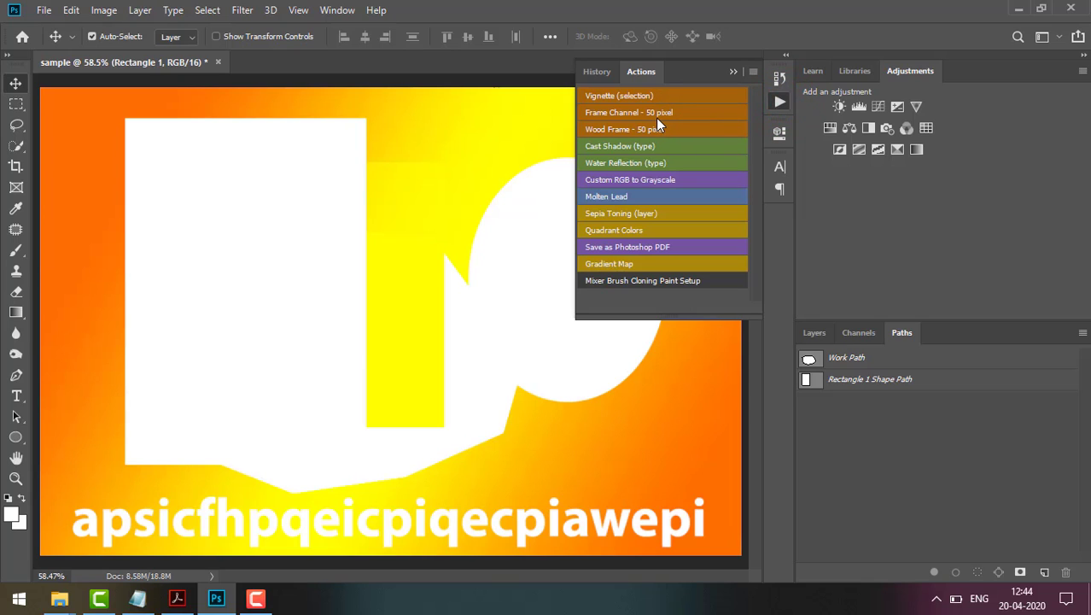
{"action": "left_click", "coordinate": [598, 73]}
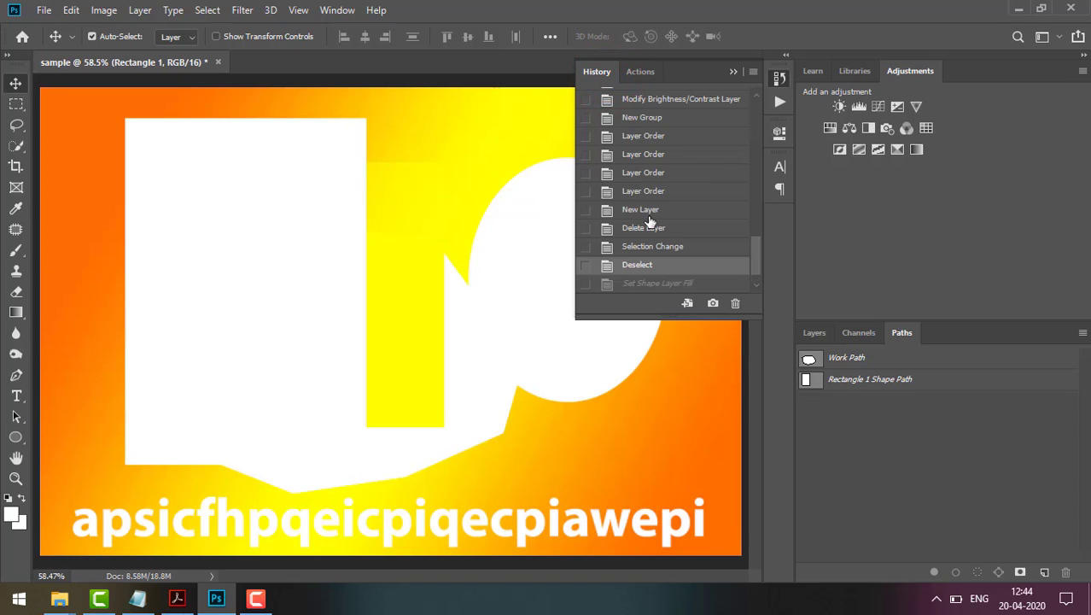
{"action": "scroll", "coordinate": [649, 222], "scroll_direction": "up", "scroll_amount": 10}
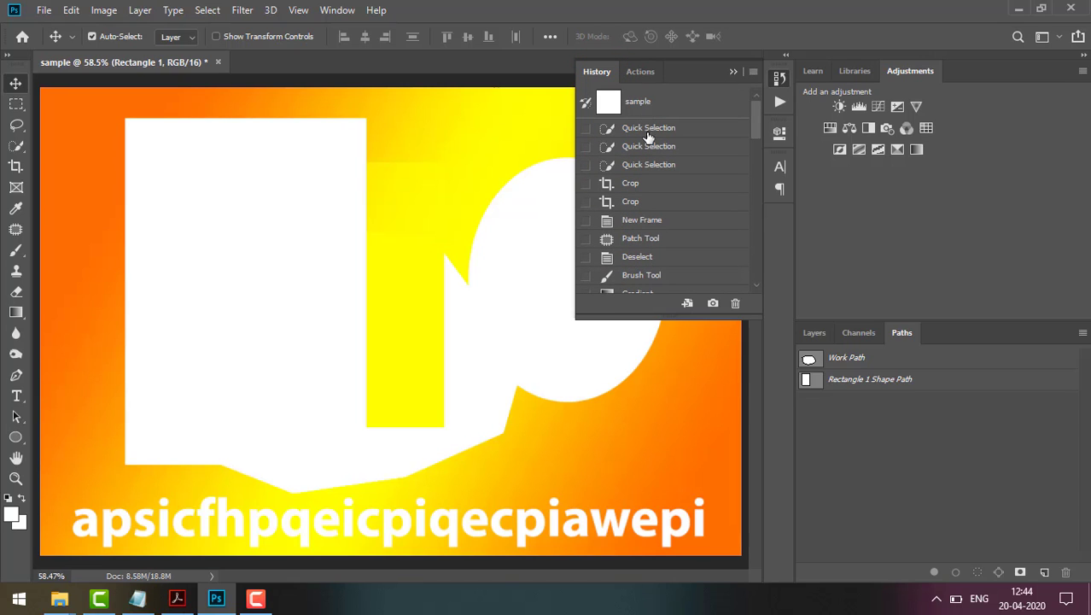
- Step through the history states Quick Selection, Layer Order and Set Shape Layer Fill, and finish by restoring the Selection Change state
{"action": "left_click", "coordinate": [649, 130]}
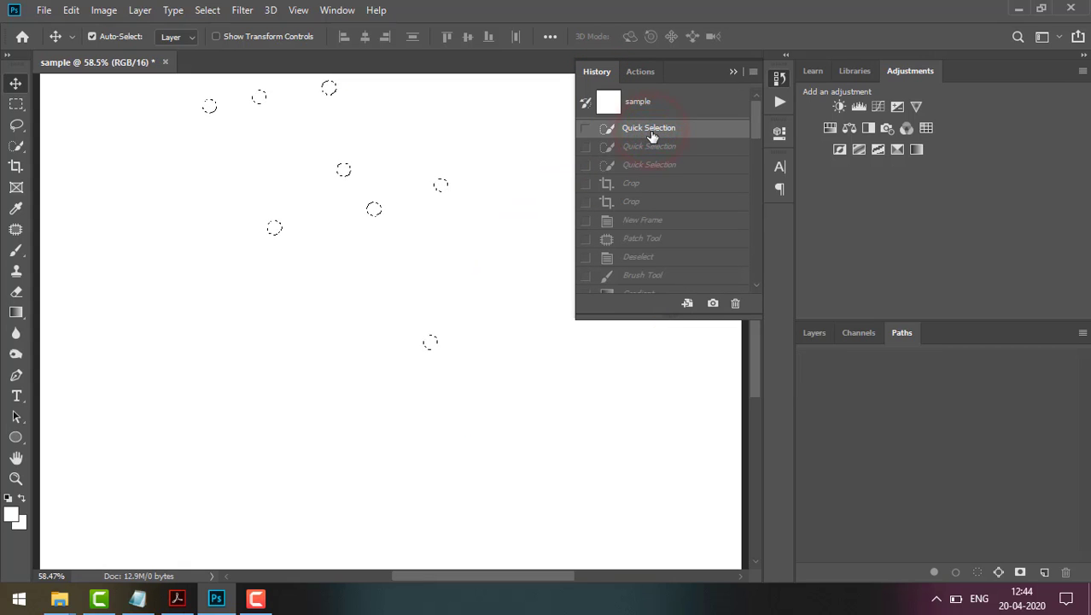
{"action": "left_click_drag", "start_coordinate": [756, 124], "coordinate": [753, 249]}
{"action": "left_click", "coordinate": [651, 232]}
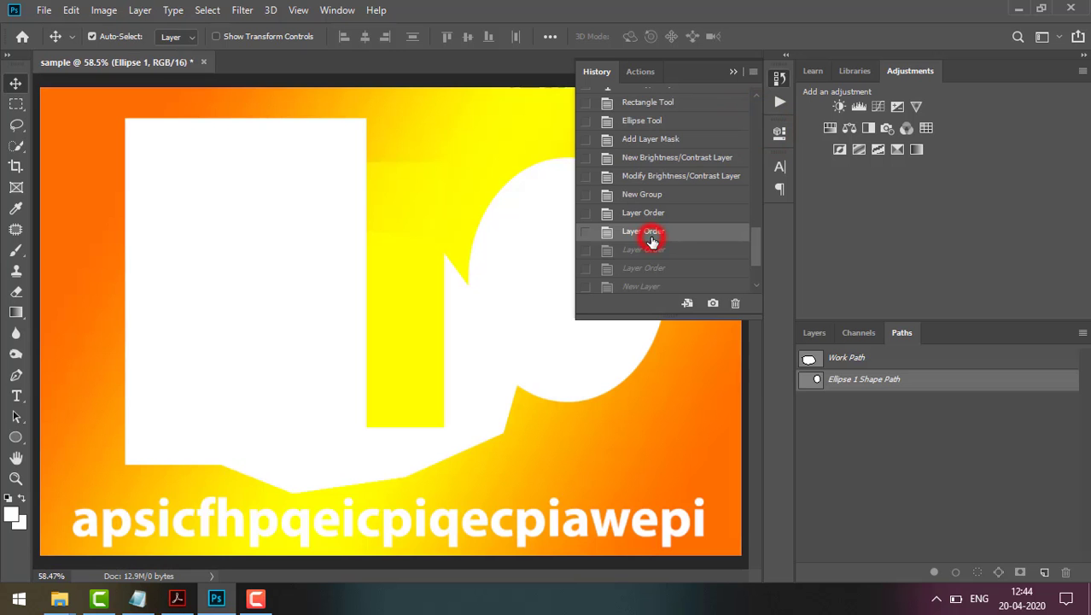
{"action": "left_click", "coordinate": [757, 247]}
{"action": "left_click", "coordinate": [674, 283]}
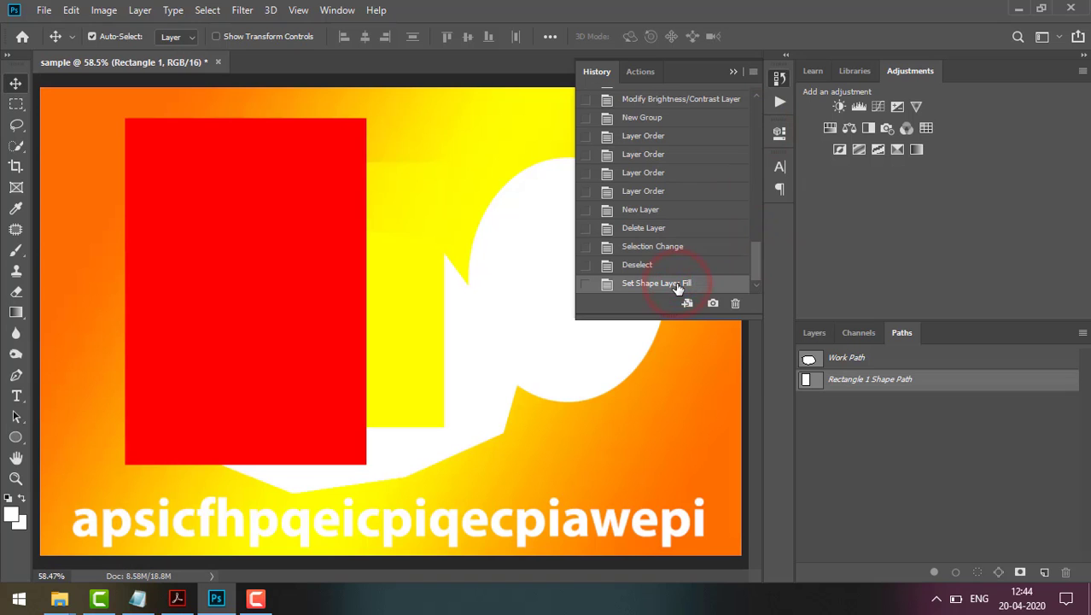
{"action": "left_click", "coordinate": [666, 248]}
- Try black and green as the fill of the large rectangle shape in its properties, and set the fill to yellow
{"action": "left_click", "coordinate": [779, 132]}
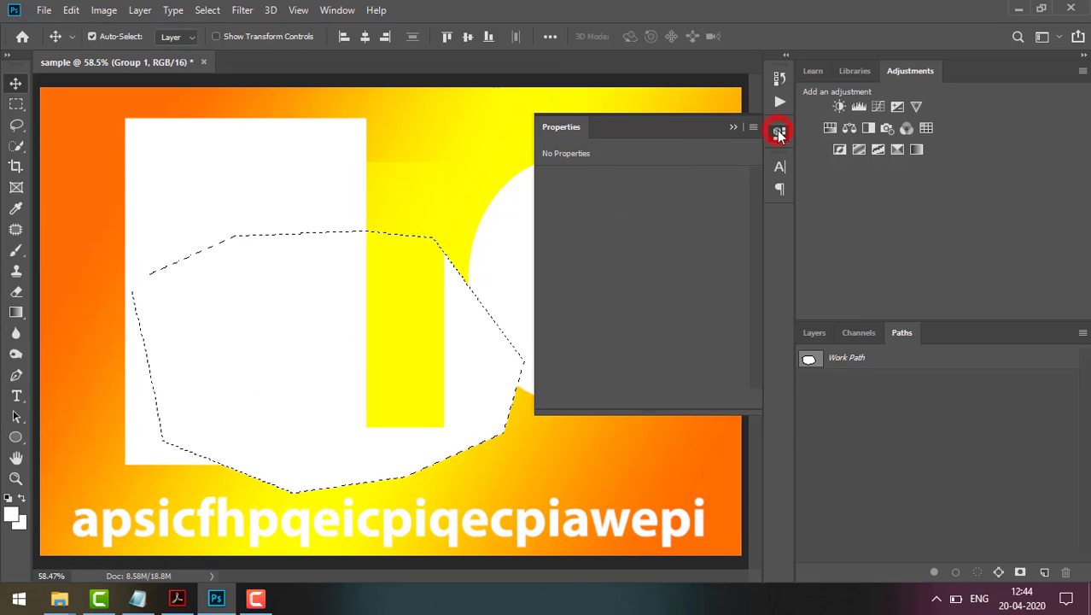
{"action": "left_click", "coordinate": [299, 154]}
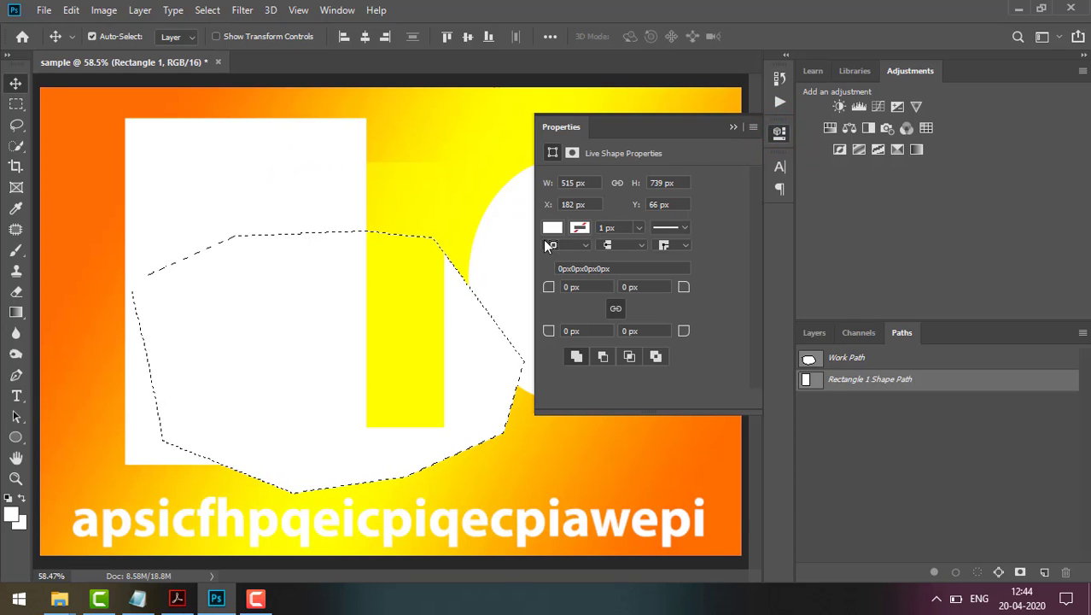
{"action": "left_click", "coordinate": [557, 228]}
{"action": "left_click", "coordinate": [555, 311]}
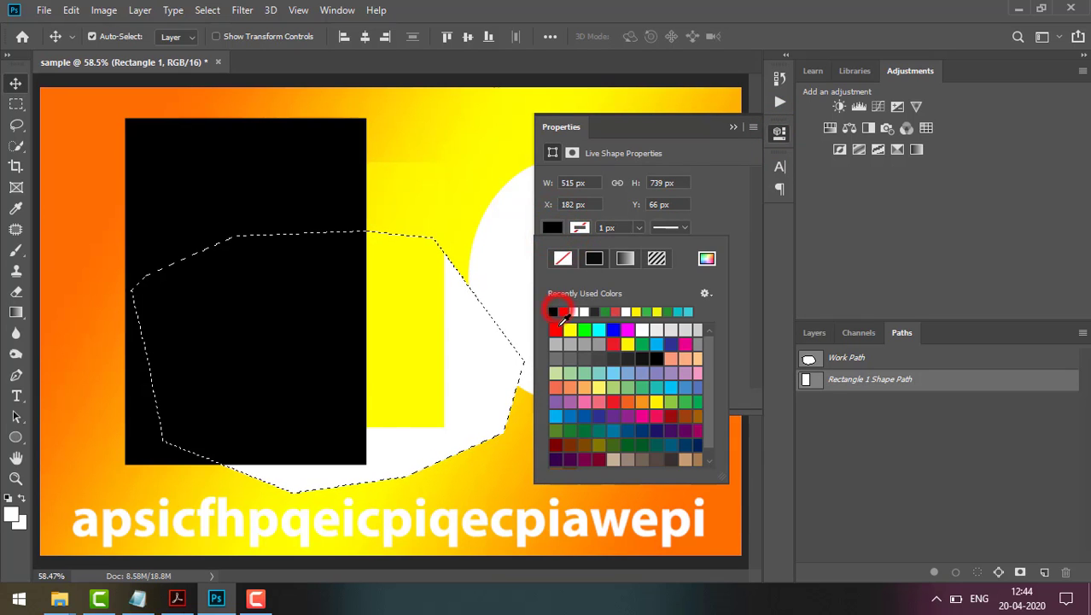
{"action": "left_click", "coordinate": [581, 331]}
{"action": "left_click", "coordinate": [572, 331]}
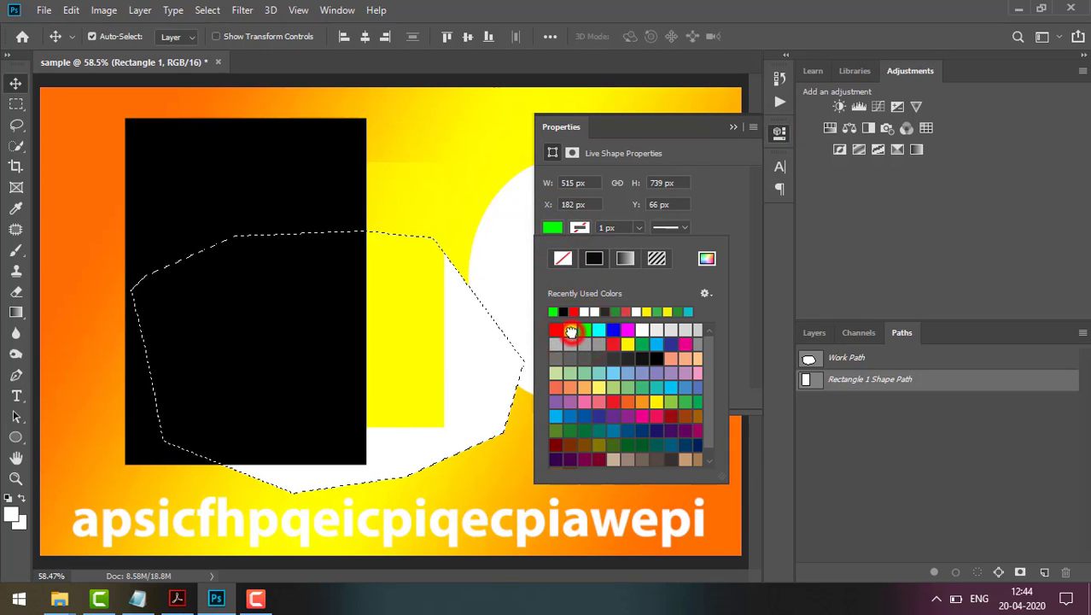
{"action": "left_click", "coordinate": [731, 125]}
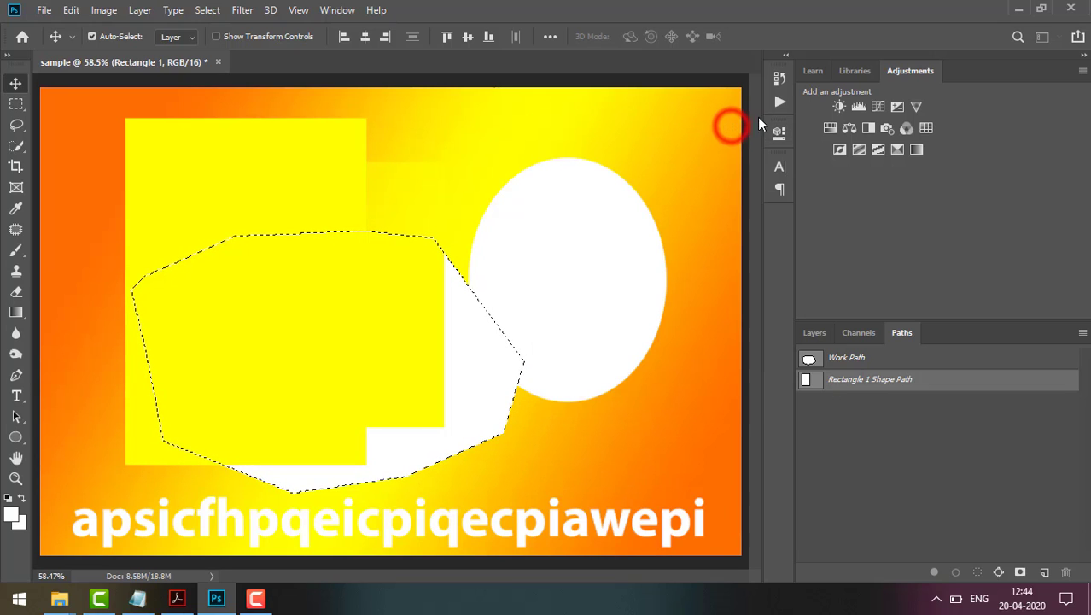
- Examine the character and paragraph formatting settings and the list of panels that can be shown
{"action": "left_click", "coordinate": [781, 164]}
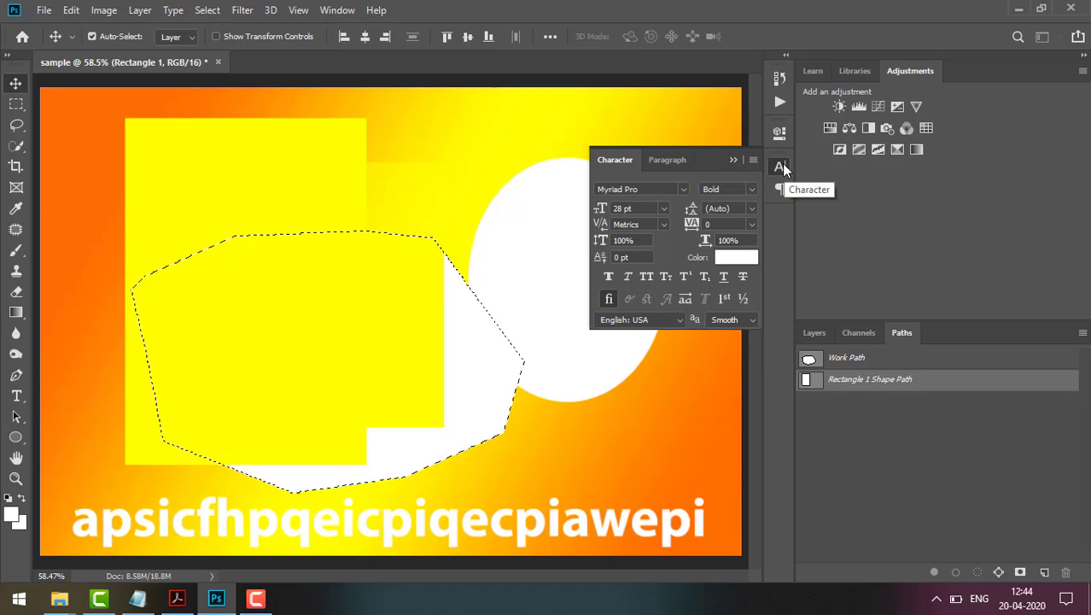
{"action": "left_click", "coordinate": [674, 158]}
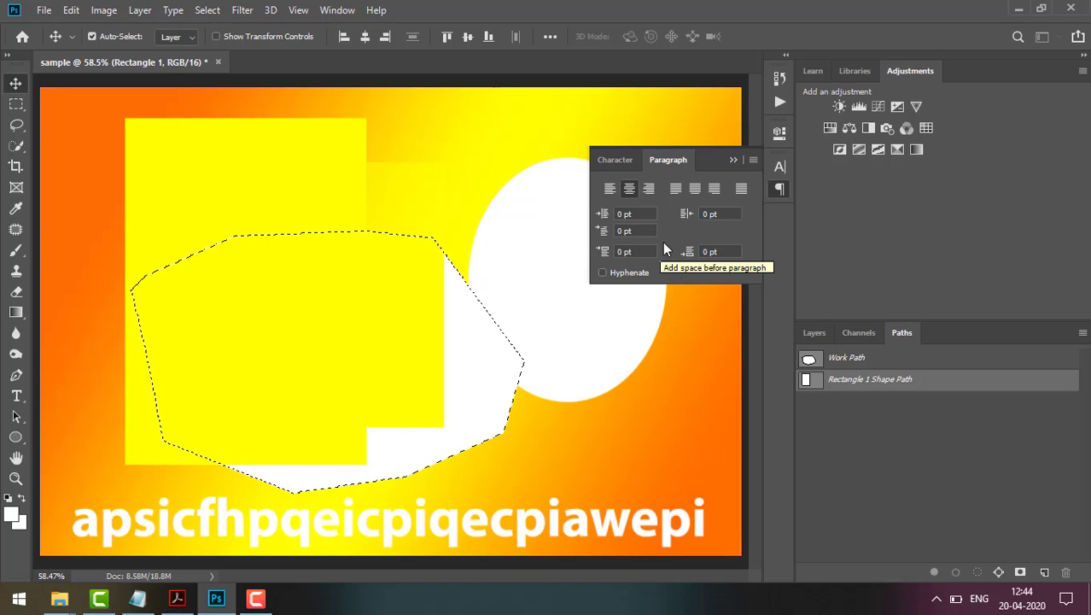
{"action": "left_click", "coordinate": [779, 190]}
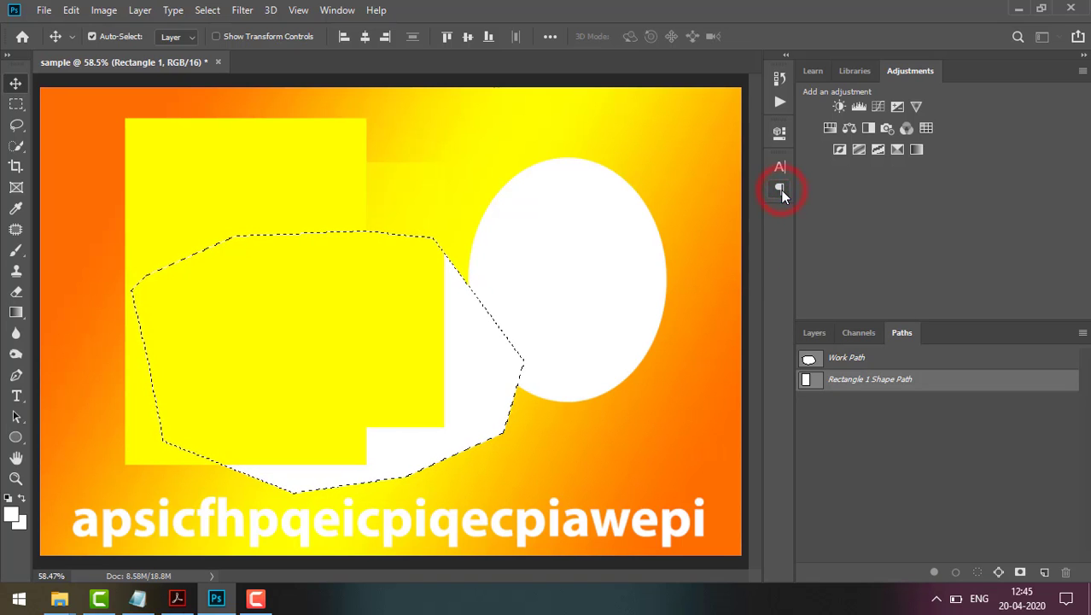
{"action": "left_click", "coordinate": [340, 12]}
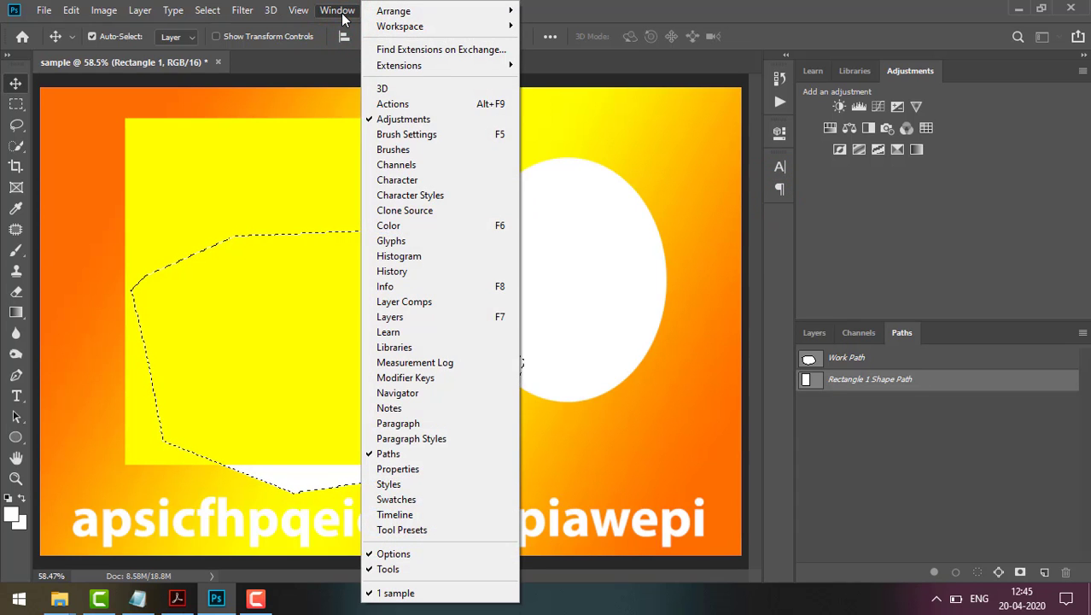
{"action": "left_click", "coordinate": [656, 175]}
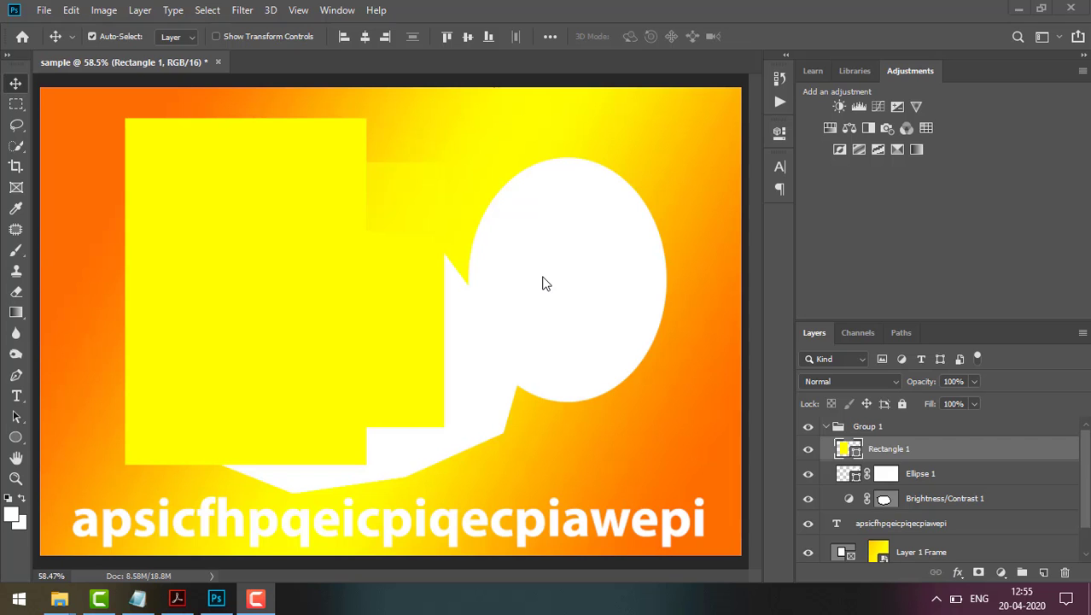
- Create a new document from the Photo preset Landscape, 8 x 10, measuring 10 x 8 in at 300 ppi
{"action": "key", "text": "ctrl+n"}
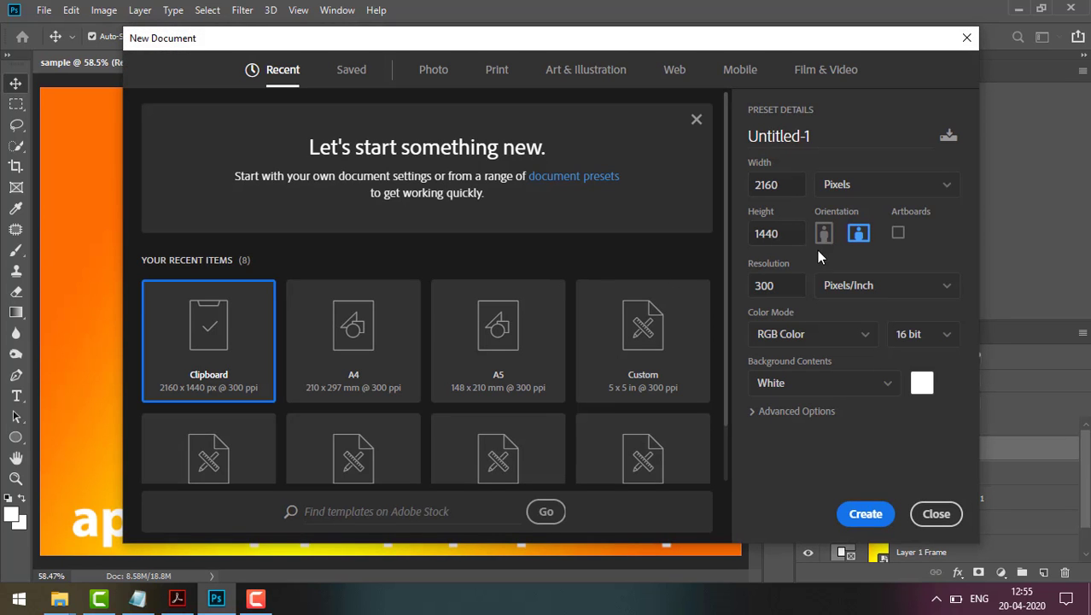
{"action": "left_click", "coordinate": [498, 77]}
{"action": "left_click", "coordinate": [434, 72]}
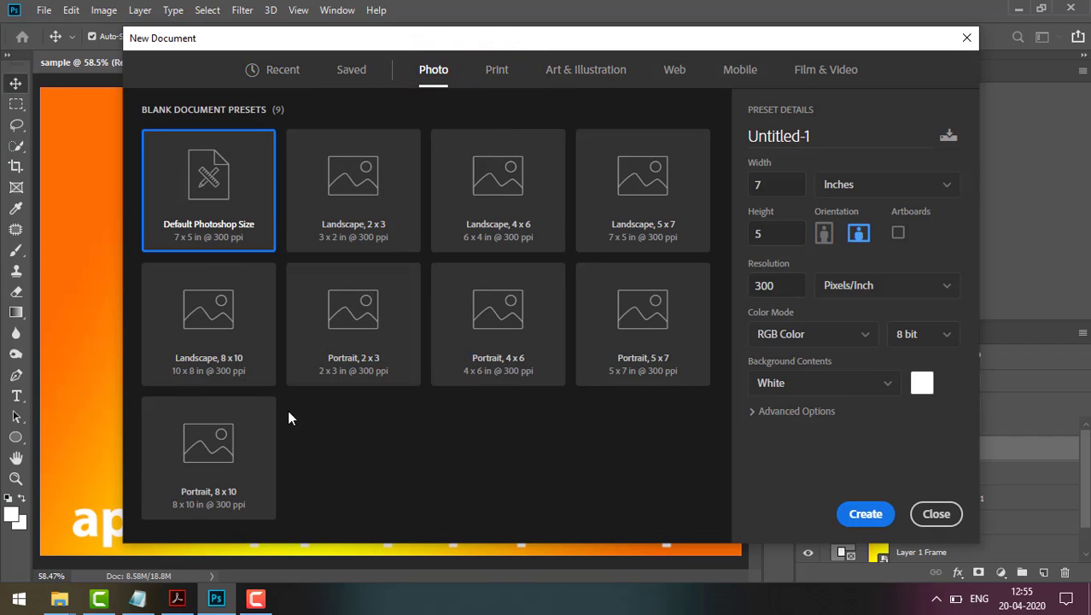
{"action": "left_click", "coordinate": [237, 332]}
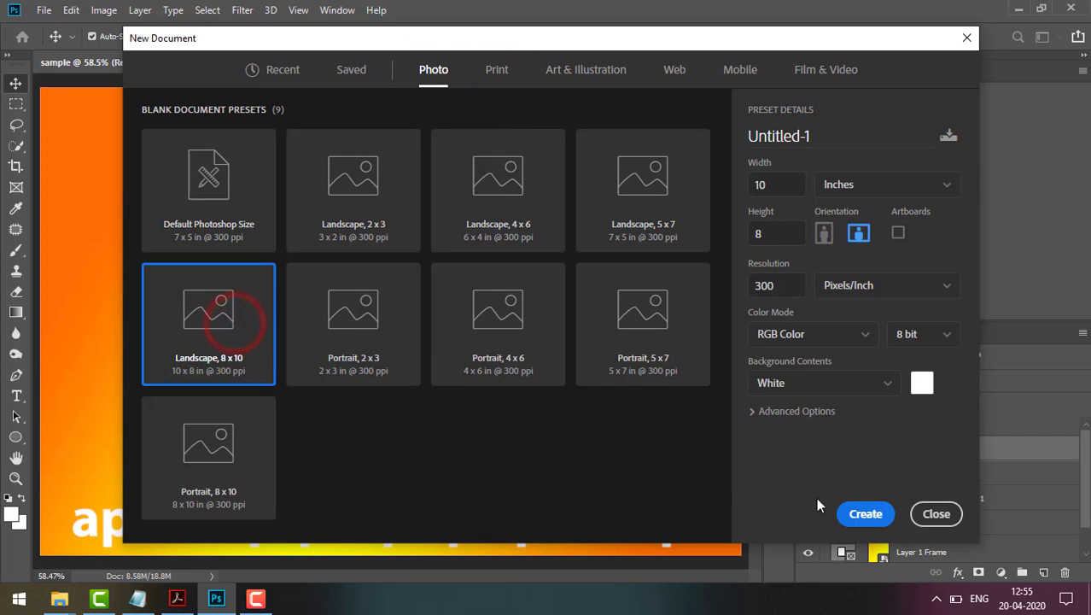
{"action": "left_click", "coordinate": [862, 513]}
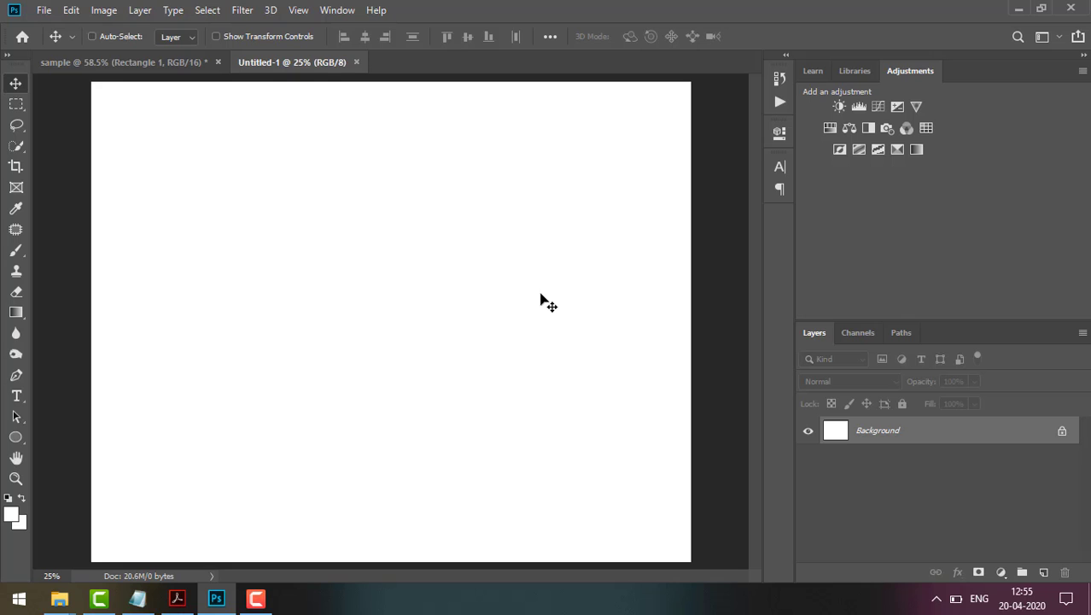
- Open the image "bg thumb" from the Channel folder as a separate document
{"action": "key", "text": "ctrl+o"}
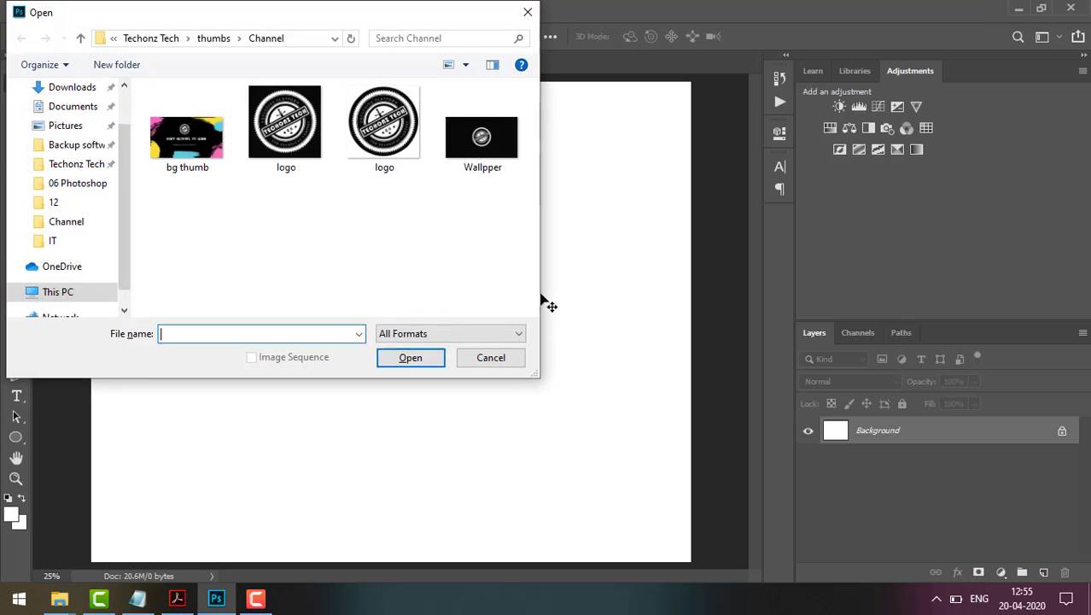
{"action": "left_click", "coordinate": [198, 138]}
{"action": "left_click", "coordinate": [414, 362]}
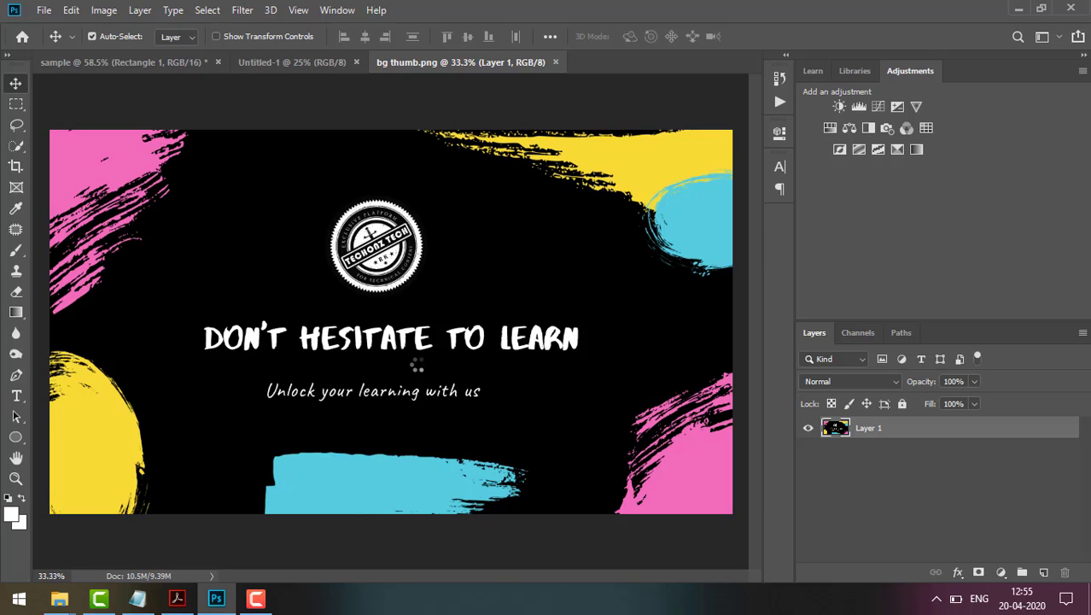
- Copy the entire bg thumb image and paste it into the Untitled-1 document
{"action": "key", "text": "ctrl+a"}
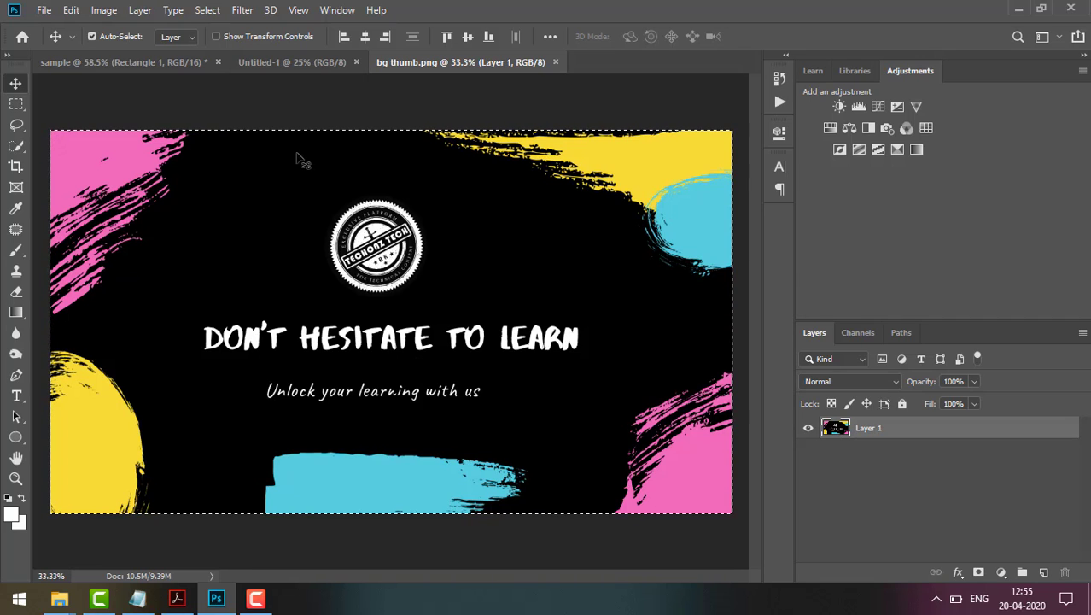
{"action": "left_click", "coordinate": [264, 65]}
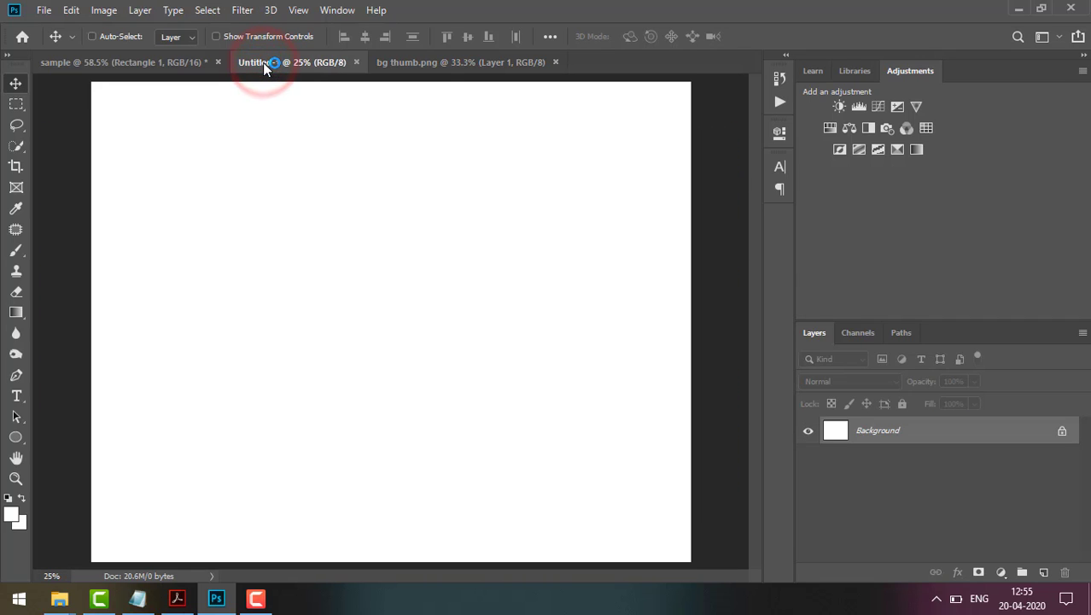
{"action": "key", "text": "ctrl+v"}
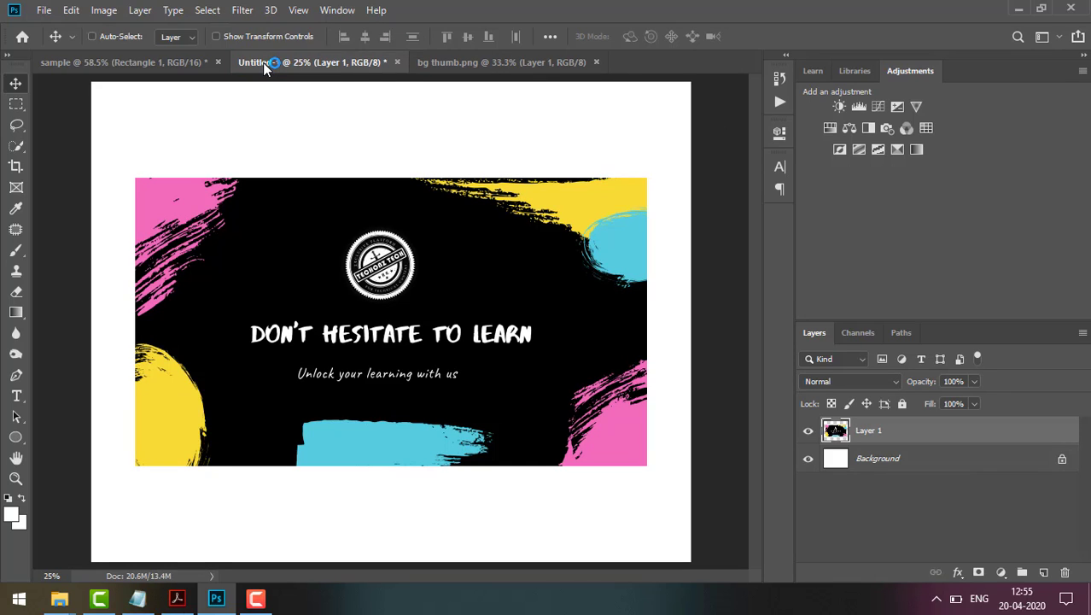
- Enlarge the pasted image with Free Transform to about 117% so that it spans the full width of the canvas
{"action": "key", "text": "ctrl+t"}
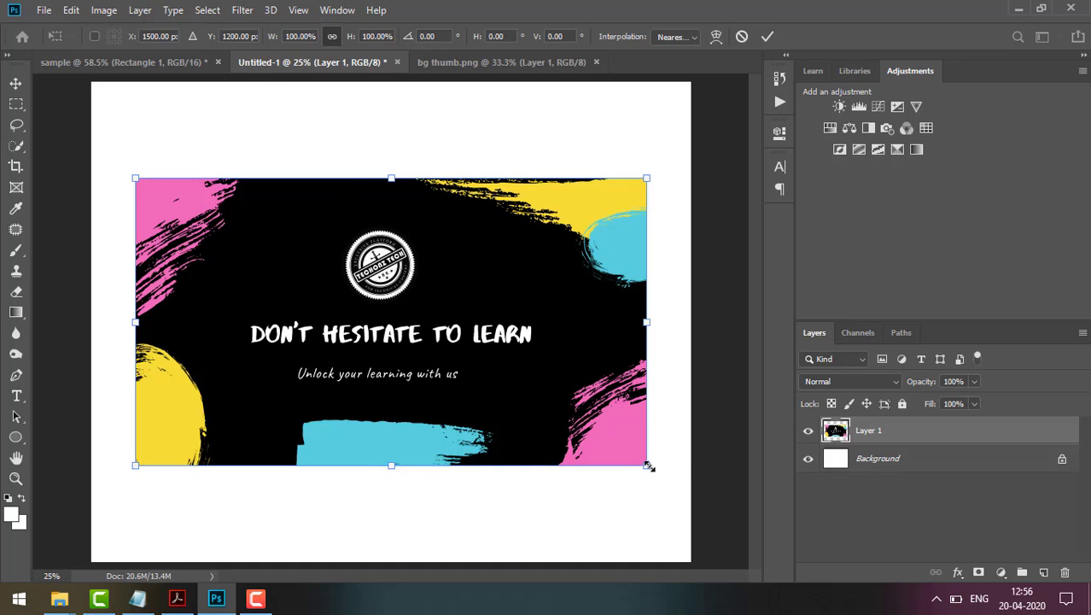
{"action": "left_click_drag", "start_coordinate": [647, 465], "coordinate": [683, 506]}
{"action": "left_click_drag", "start_coordinate": [135, 178], "coordinate": [89, 153]}
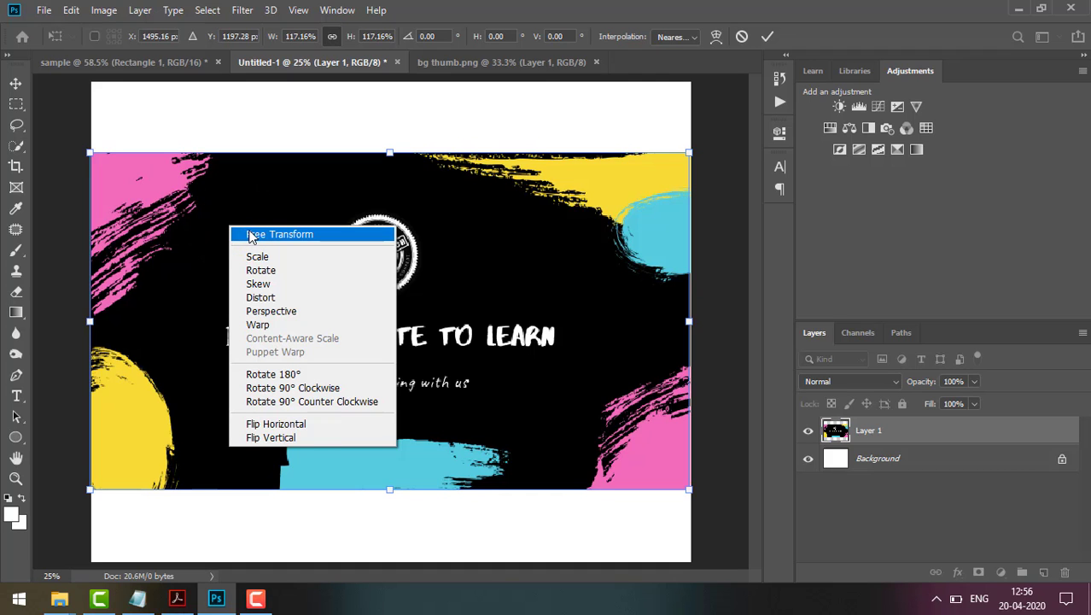
- Scale the pasted image down to about 101%, rotate it by 180°, and apply the transform
{"action": "left_click", "coordinate": [248, 233]}
{"action": "left_click_drag", "start_coordinate": [389, 152], "coordinate": [422, 198]}
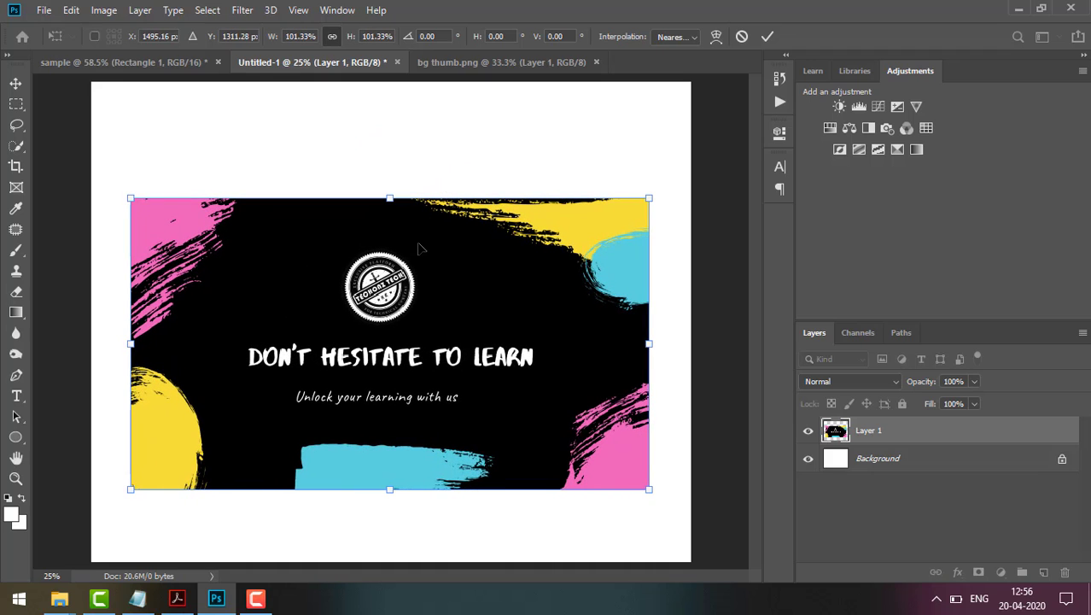
{"action": "right_click", "coordinate": [418, 246]}
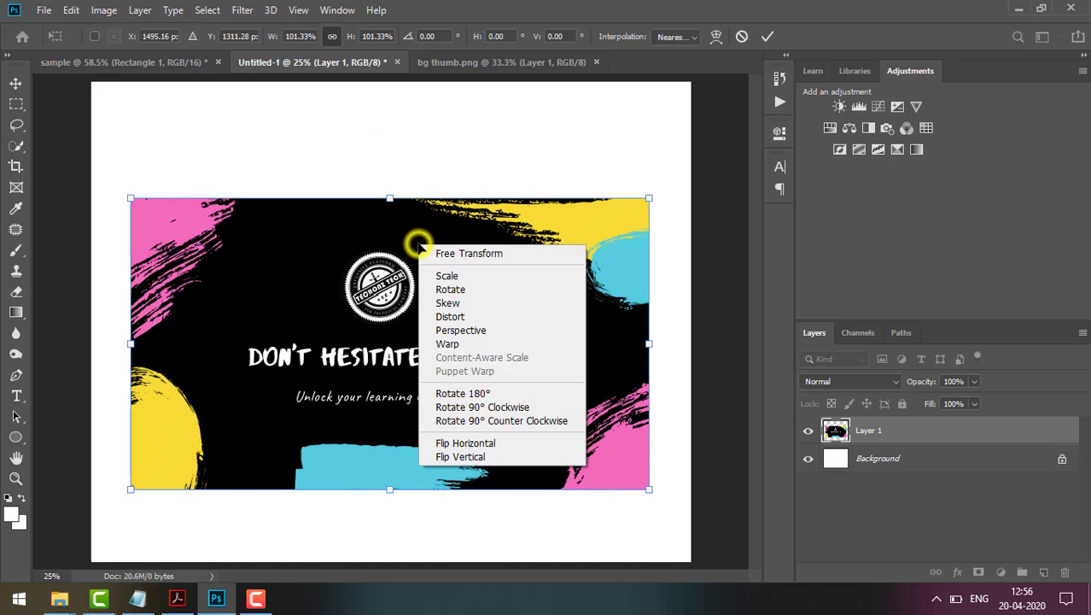
{"action": "left_click", "coordinate": [447, 276]}
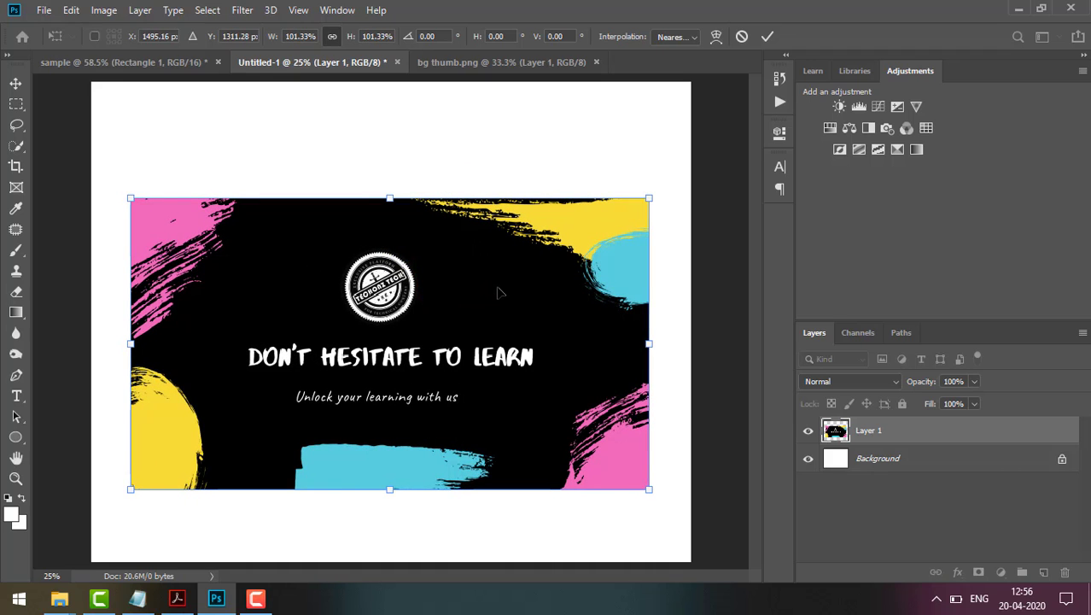
{"action": "right_click", "coordinate": [435, 275]}
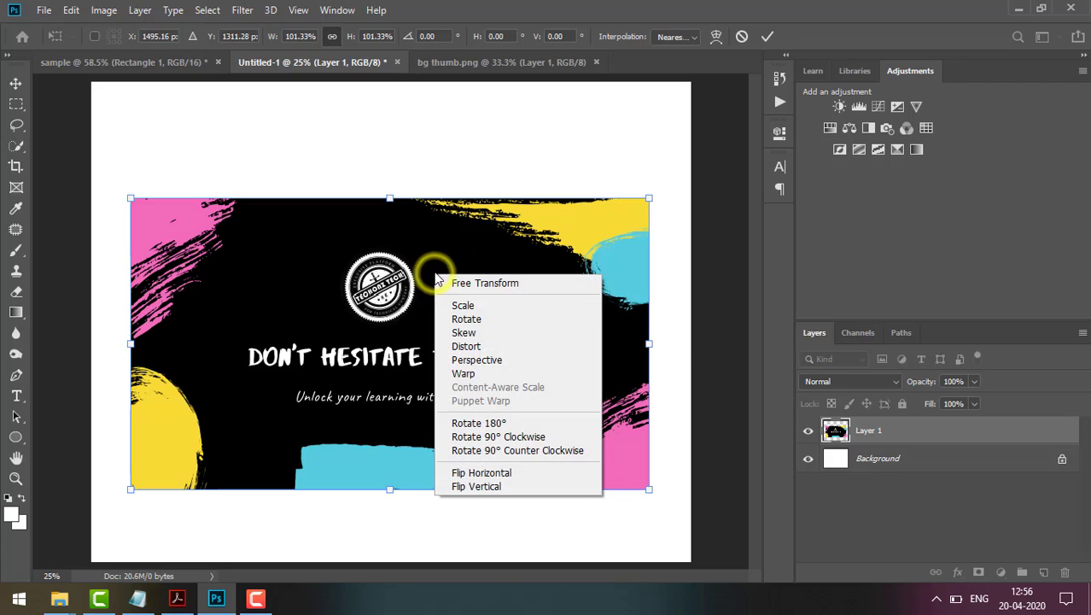
{"action": "left_click", "coordinate": [468, 318]}
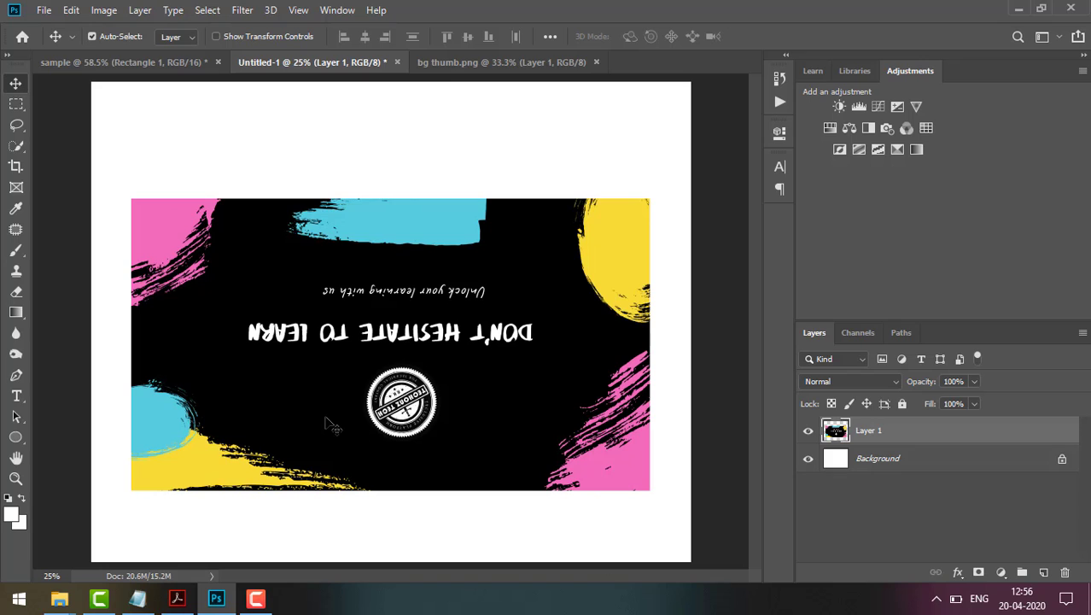
- Crop the canvas at the 2 : 3 (4 : 6) ratio to an area inside the pasted image, removing the white margins
{"action": "left_click", "coordinate": [16, 166]}
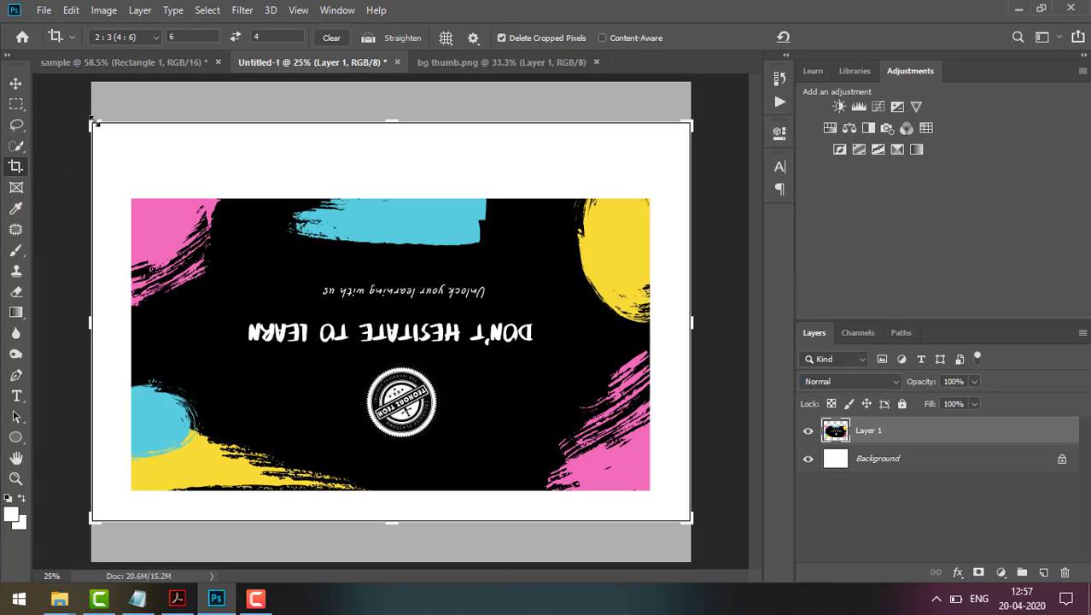
{"action": "left_click_drag", "start_coordinate": [94, 122], "coordinate": [118, 130]}
{"action": "key", "text": "Return"}
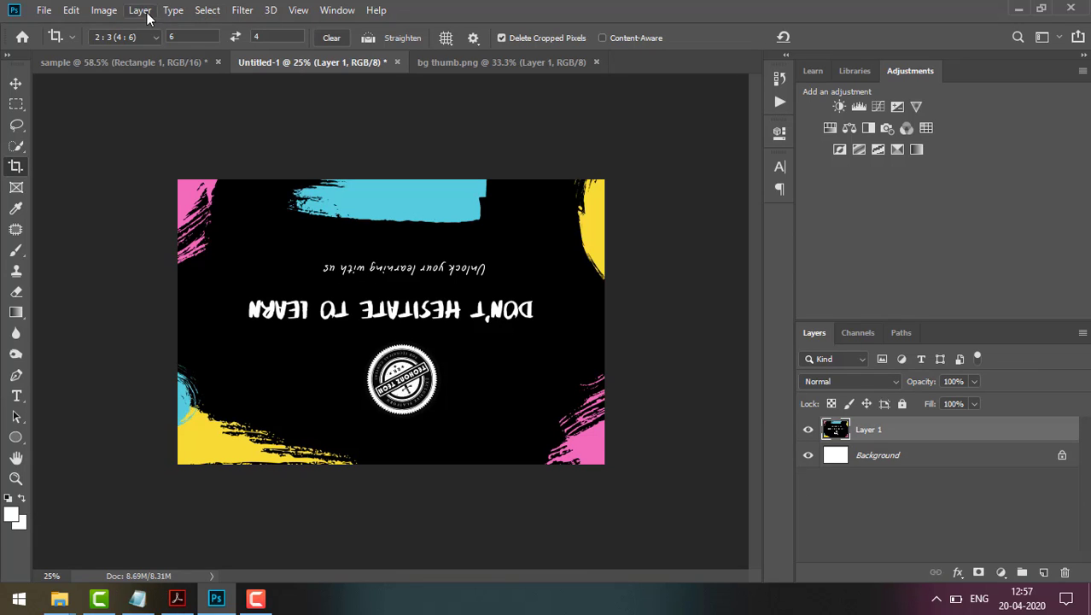
- Flip the entire canvas vertically
{"action": "left_click", "coordinate": [104, 11]}
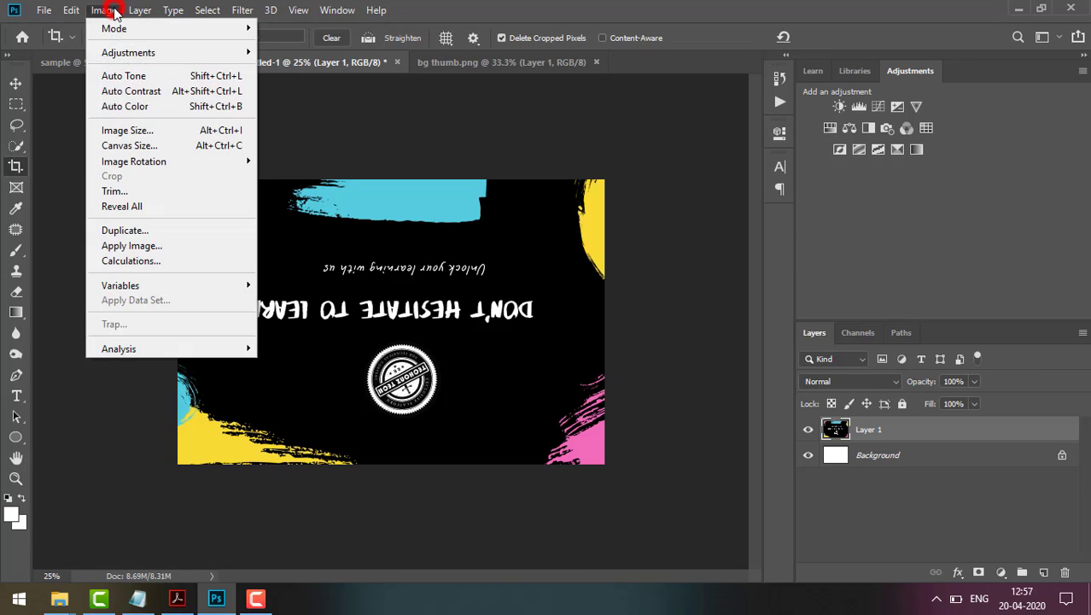
{"action": "left_click", "coordinate": [183, 161]}
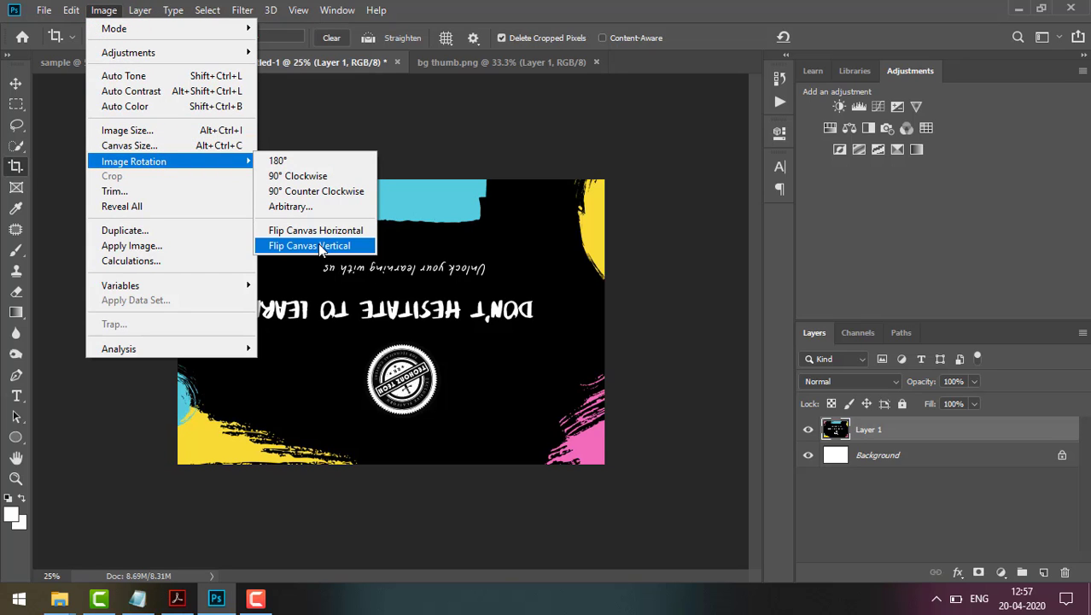
{"action": "left_click", "coordinate": [319, 246]}
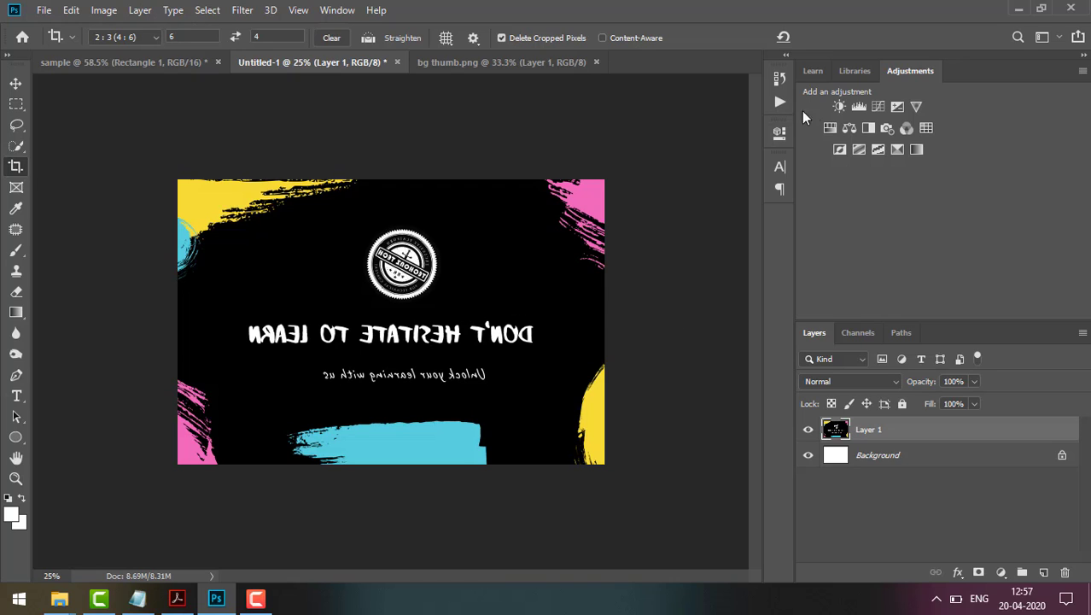
- Add a Brightness/Contrast adjustment layer with brightness 71 and contrast 78
{"action": "left_click", "coordinate": [838, 104]}
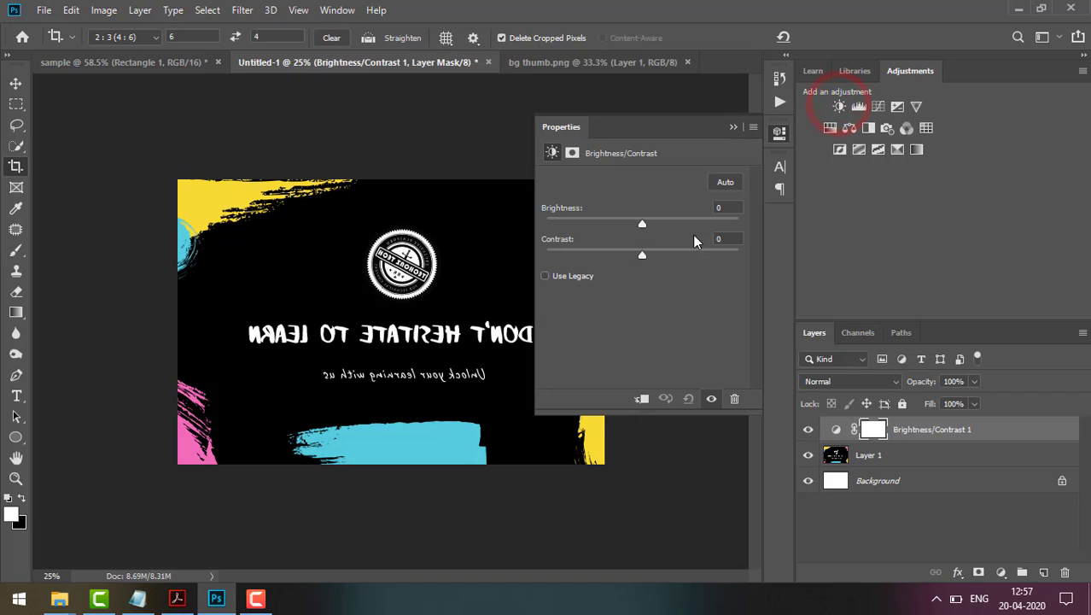
{"action": "left_click_drag", "start_coordinate": [643, 224], "coordinate": [687, 223]}
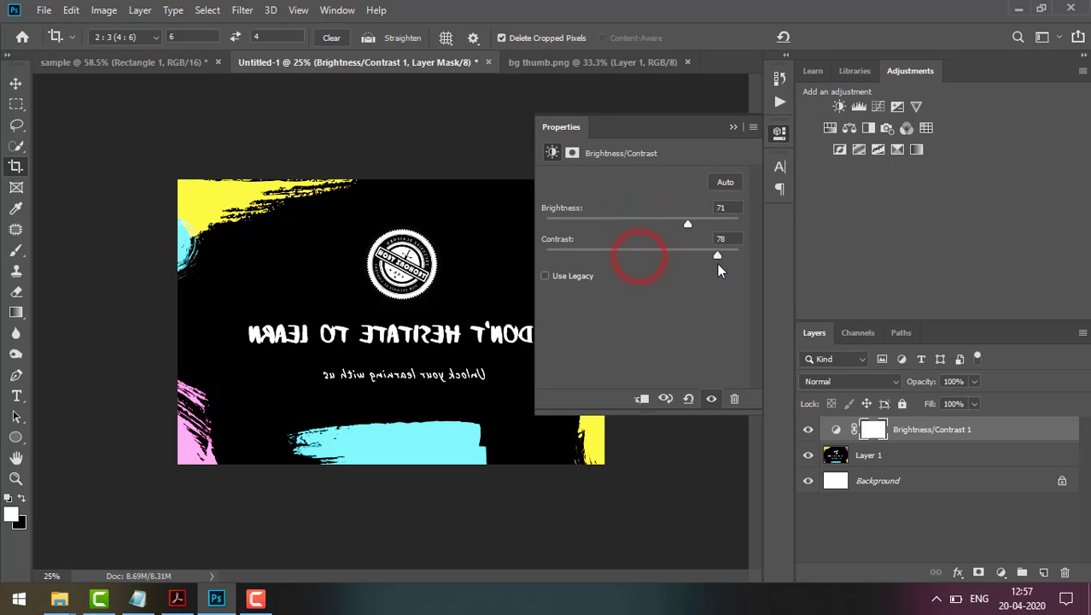
- Add a Levels adjustment layer, switch it to the Red channel and nudge the midtone slider to 1.00
{"action": "left_click", "coordinate": [859, 106]}
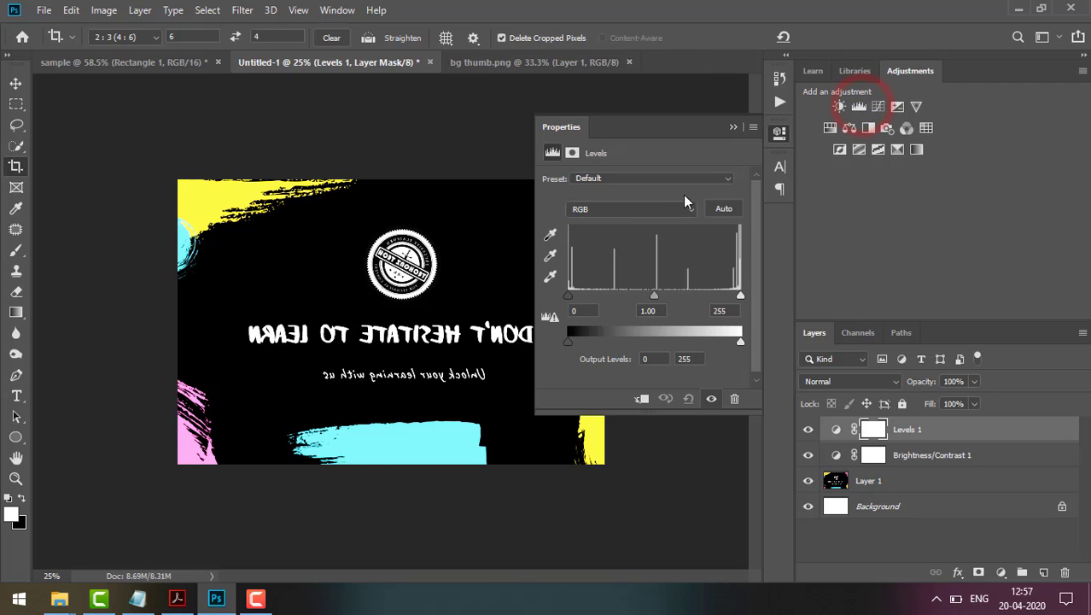
{"action": "left_click", "coordinate": [656, 213]}
{"action": "left_click", "coordinate": [657, 212]}
{"action": "left_click", "coordinate": [656, 213]}
{"action": "left_click", "coordinate": [640, 235]}
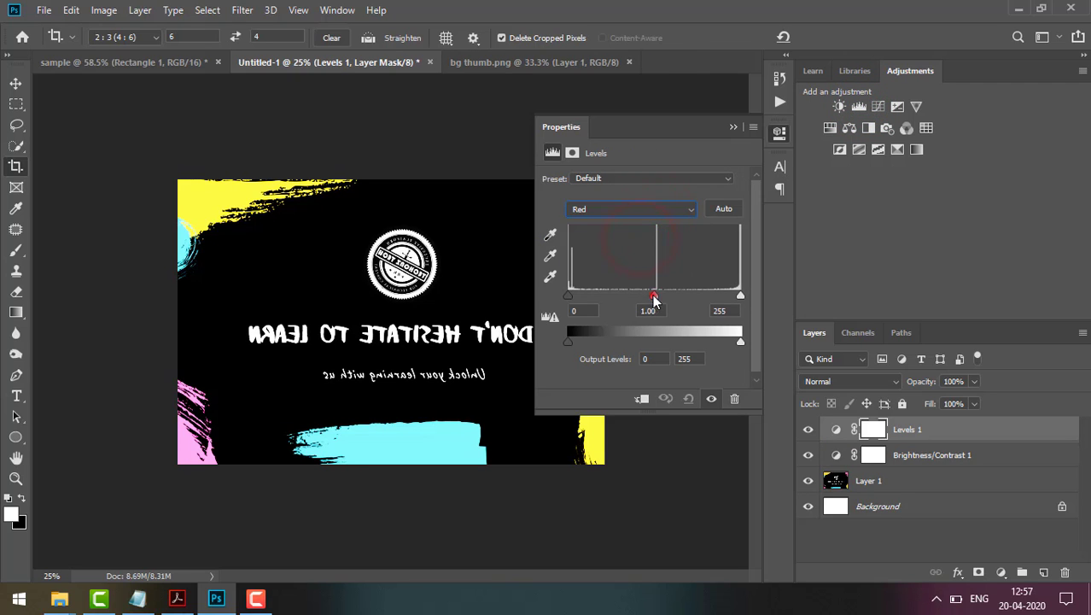
{"action": "mouse_move", "coordinate": [654, 299]}
{"action": "left_mouse_down"}
{"action": "mouse_move", "coordinate": [721, 293]}
{"action": "mouse_move", "coordinate": [590, 296]}
{"action": "mouse_move", "coordinate": [655, 297]}
{"action": "left_mouse_up"}
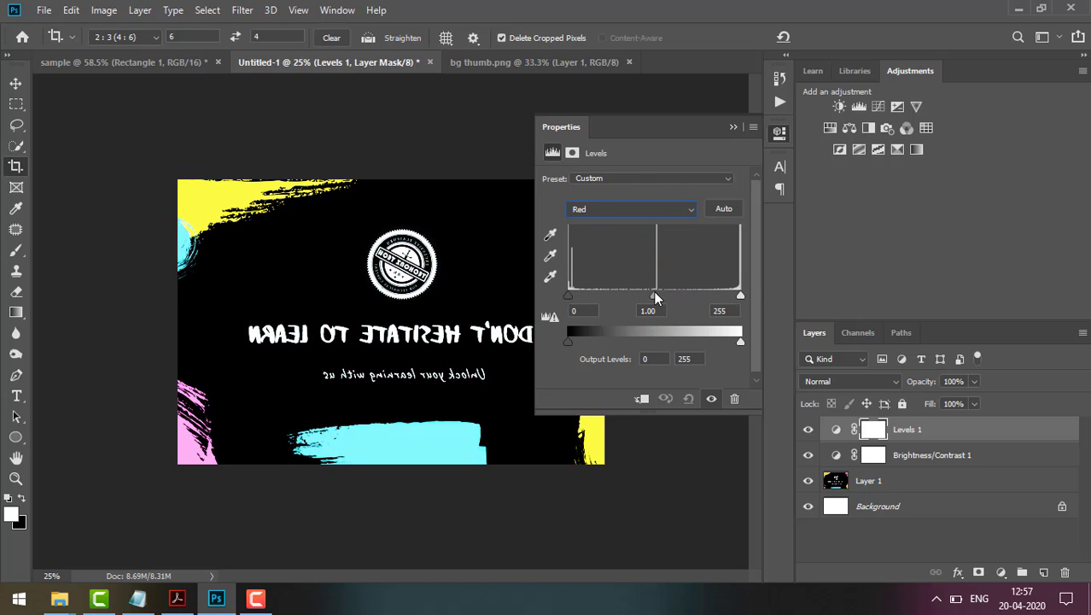
- Add a Curves adjustment layer, bend the RGB curve upward from its middle to brighten the image, and collapse its properties
{"action": "left_click", "coordinate": [878, 106]}
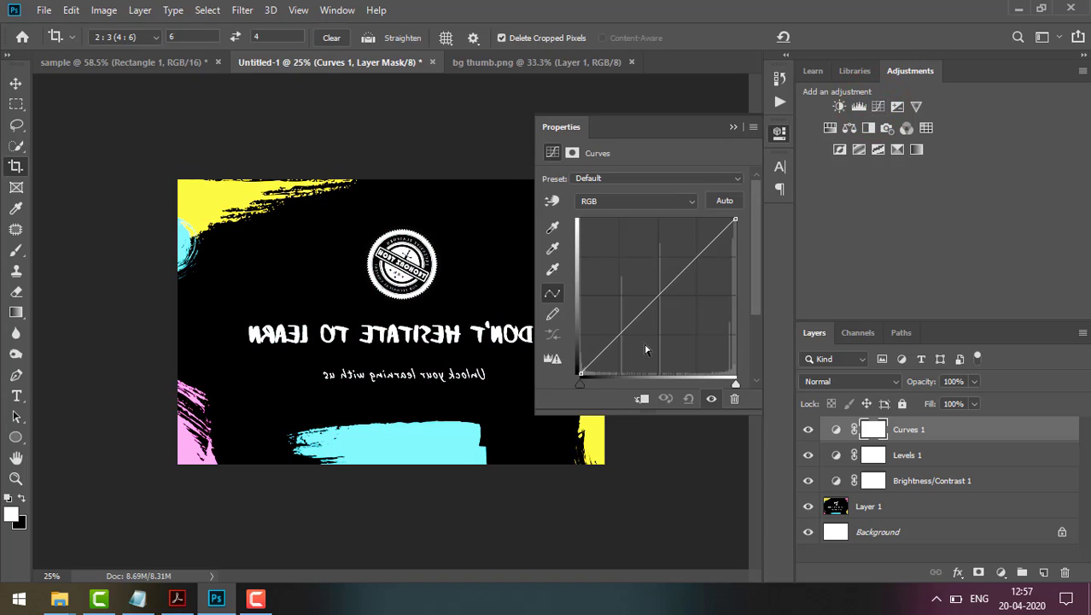
{"action": "left_click_drag", "start_coordinate": [657, 292], "coordinate": [628, 285]}
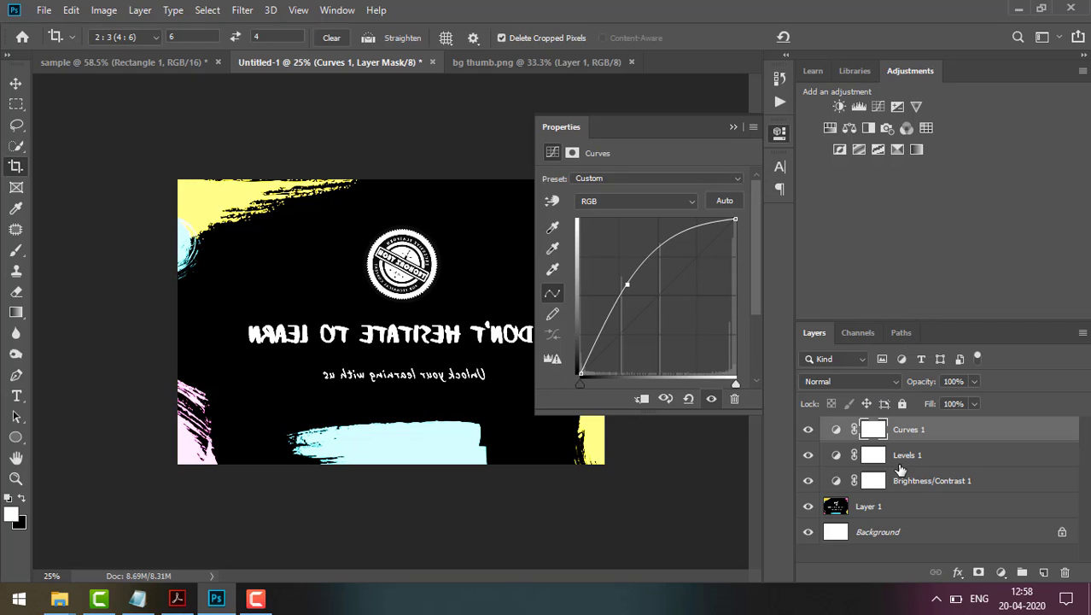
{"action": "left_click", "coordinate": [735, 128]}
- Delete the Curves, Levels and Brightness/Contrast adjustment layers together
{"action": "left_click", "coordinate": [969, 453], "text": "shift"}
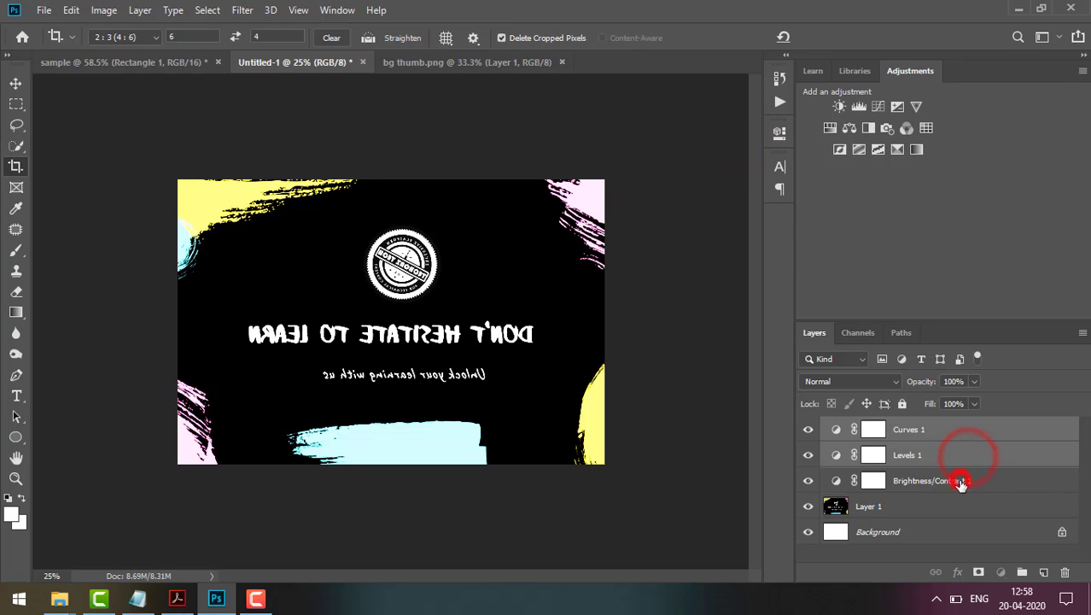
{"action": "left_click", "coordinate": [962, 483], "text": "shift"}
{"action": "key", "text": "Delete"}
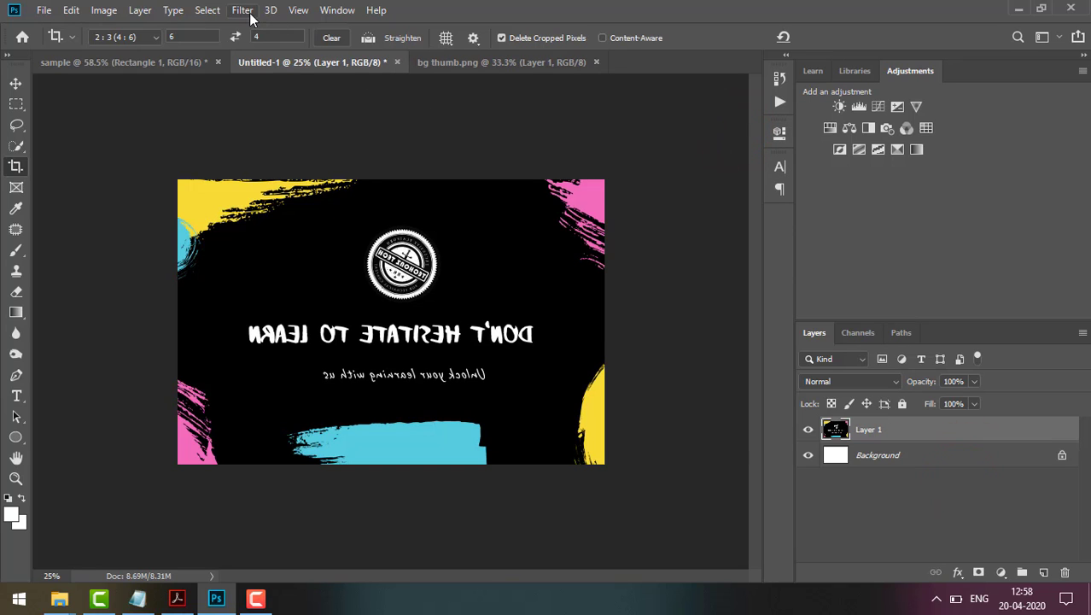
- Preview the direct Brightness/Contrast image adjustment on Layer 1 with brightness up to 150, and cancel it
{"action": "left_click", "coordinate": [172, 11]}
{"action": "left_click", "coordinate": [150, 11]}
{"action": "left_click", "coordinate": [148, 11]}
{"action": "left_click", "coordinate": [107, 11]}
{"action": "left_click", "coordinate": [105, 11]}
{"action": "left_click", "coordinate": [163, 51]}
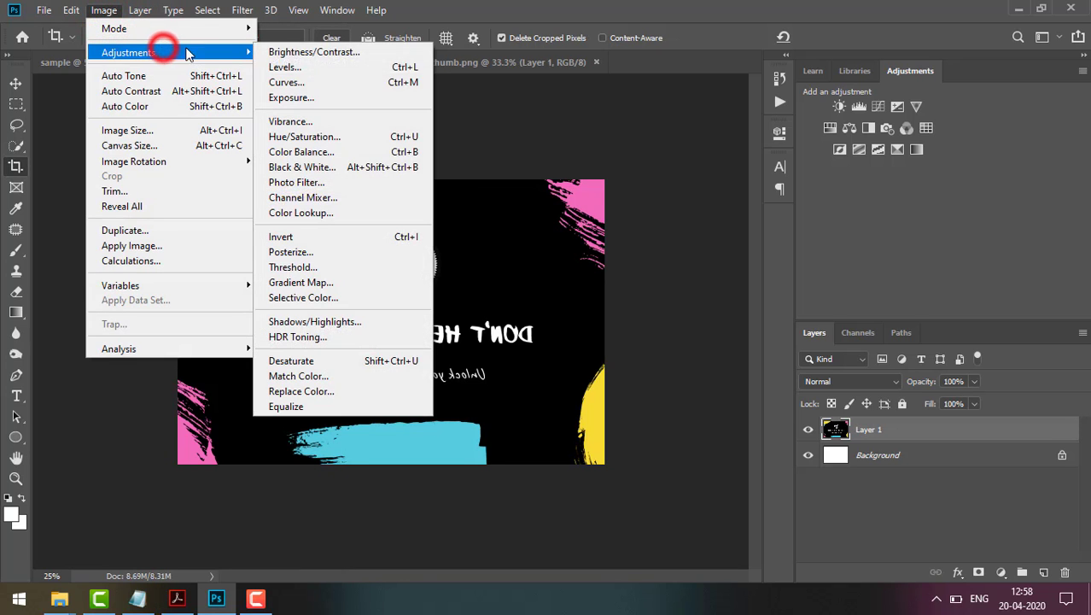
{"action": "left_click", "coordinate": [322, 51]}
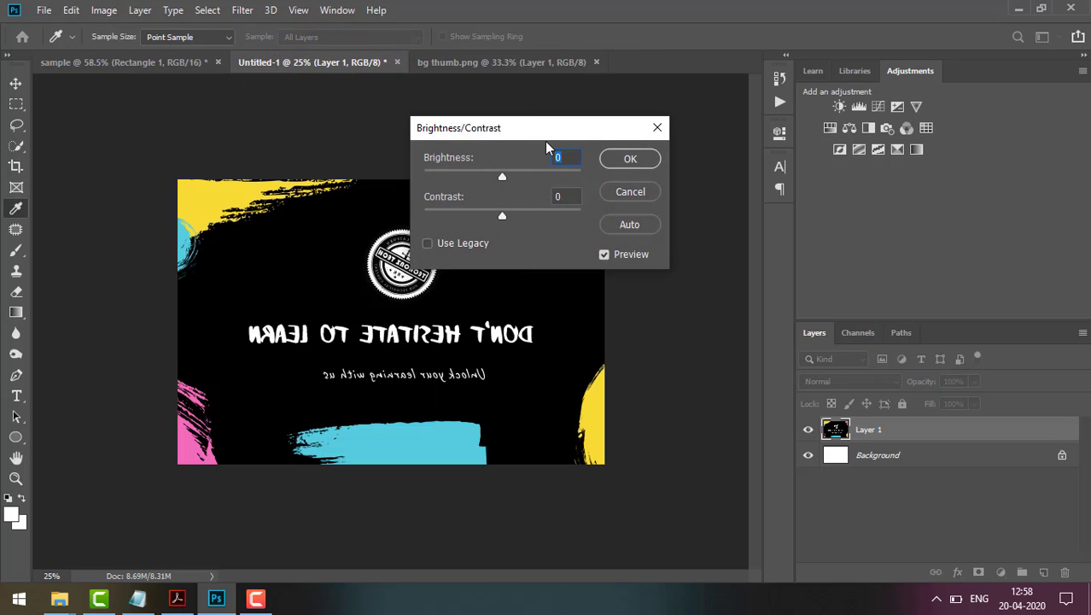
{"action": "left_click_drag", "start_coordinate": [542, 138], "coordinate": [620, 278]}
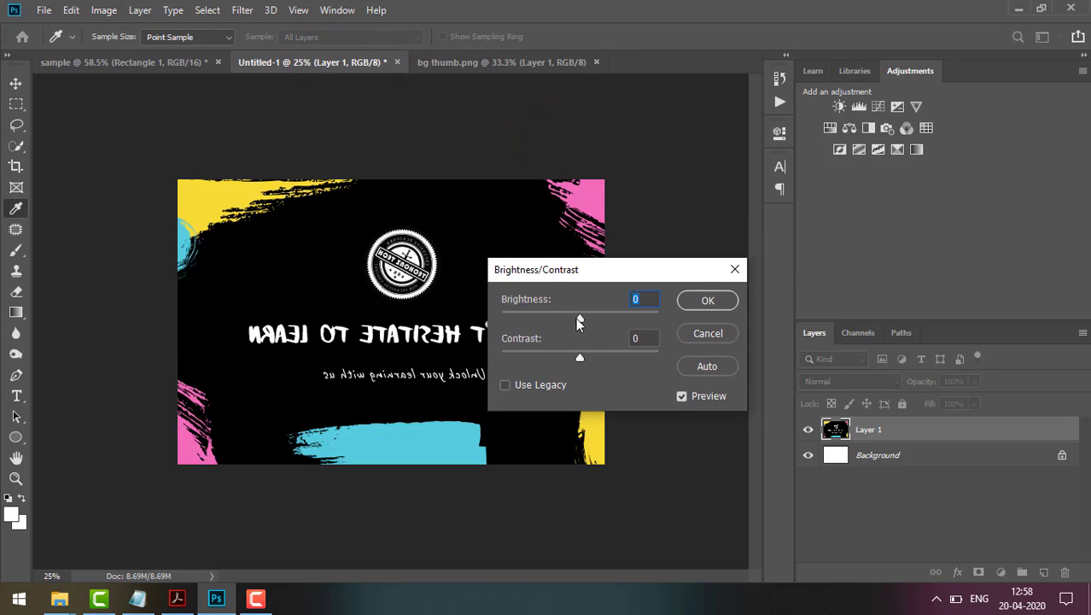
{"action": "left_click_drag", "start_coordinate": [578, 319], "coordinate": [729, 362]}
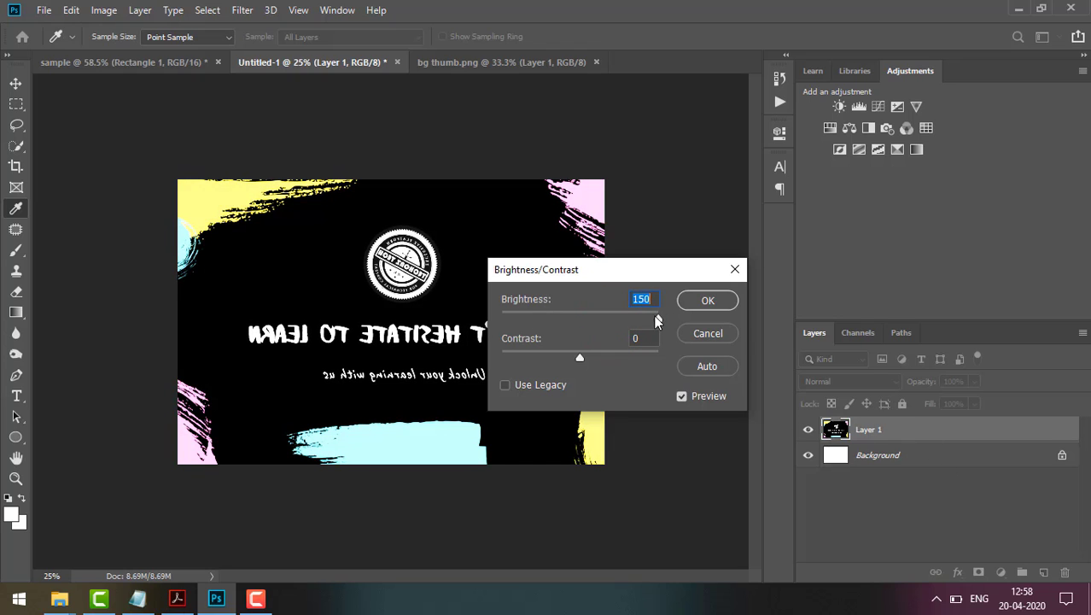
{"action": "left_click_drag", "start_coordinate": [615, 323], "coordinate": [585, 334]}
{"action": "left_click", "coordinate": [707, 333]}
{"action": "key", "text": "c"}
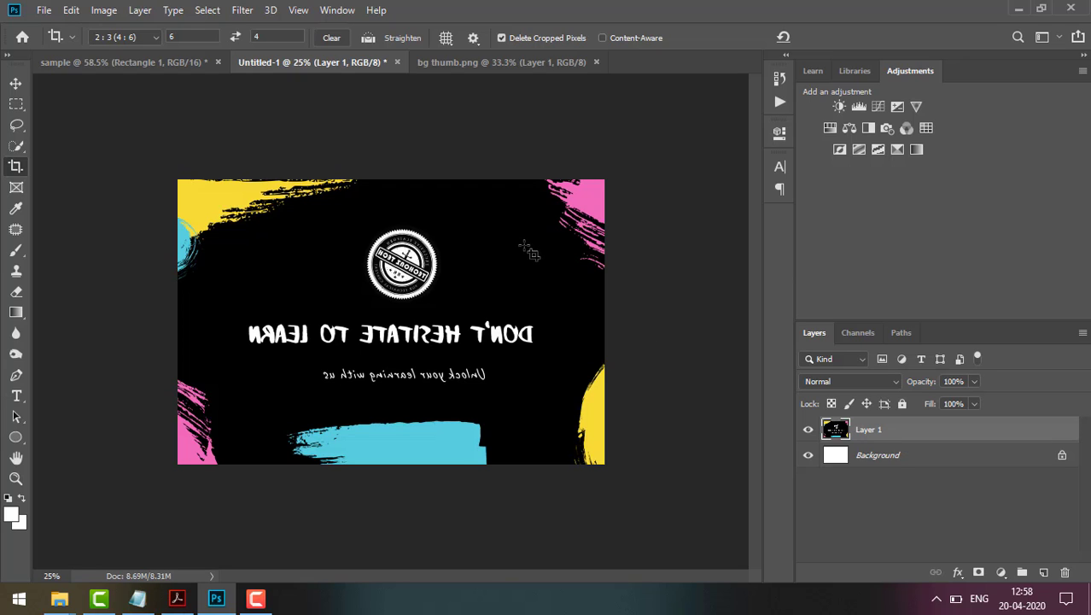
- Apply a Gaussian Blur with a radius of 61.1 pixels to Layer 1
{"action": "left_click", "coordinate": [243, 11]}
{"action": "left_click", "coordinate": [338, 189]}
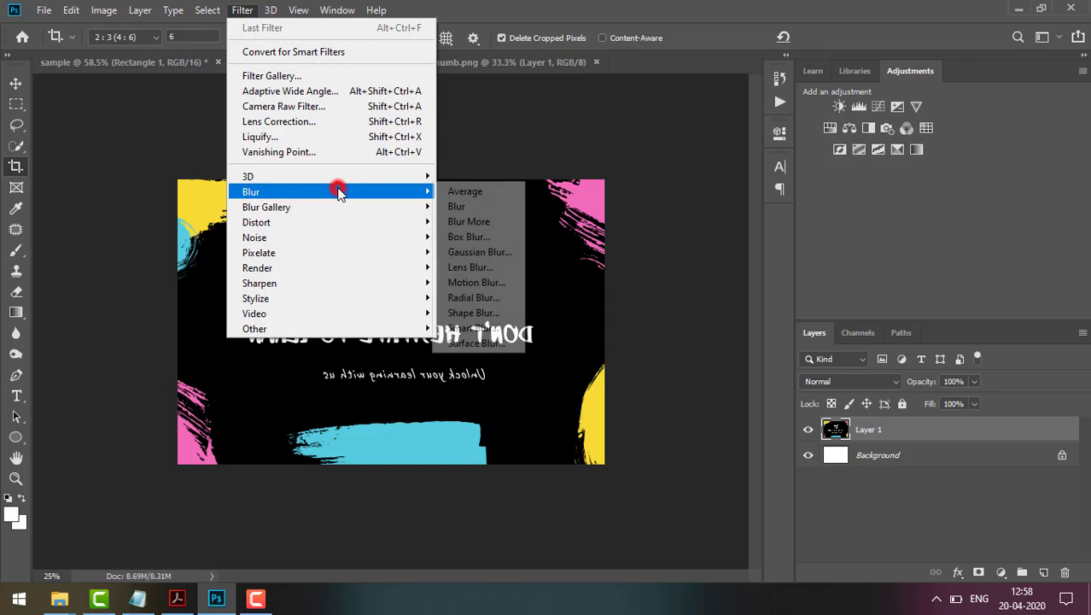
{"action": "left_click", "coordinate": [480, 252]}
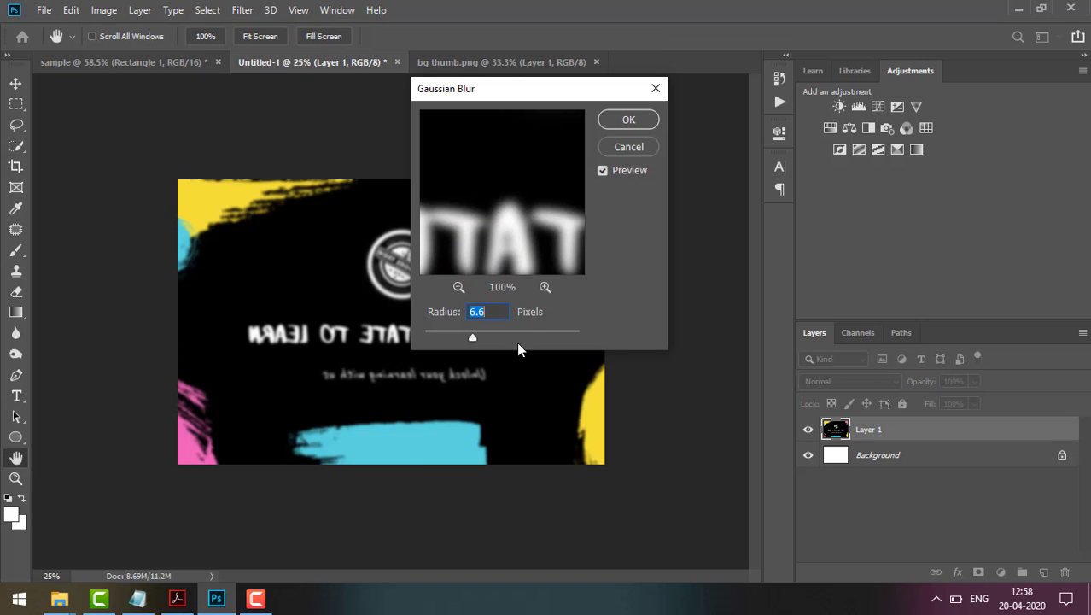
{"action": "left_click_drag", "start_coordinate": [496, 91], "coordinate": [657, 150]}
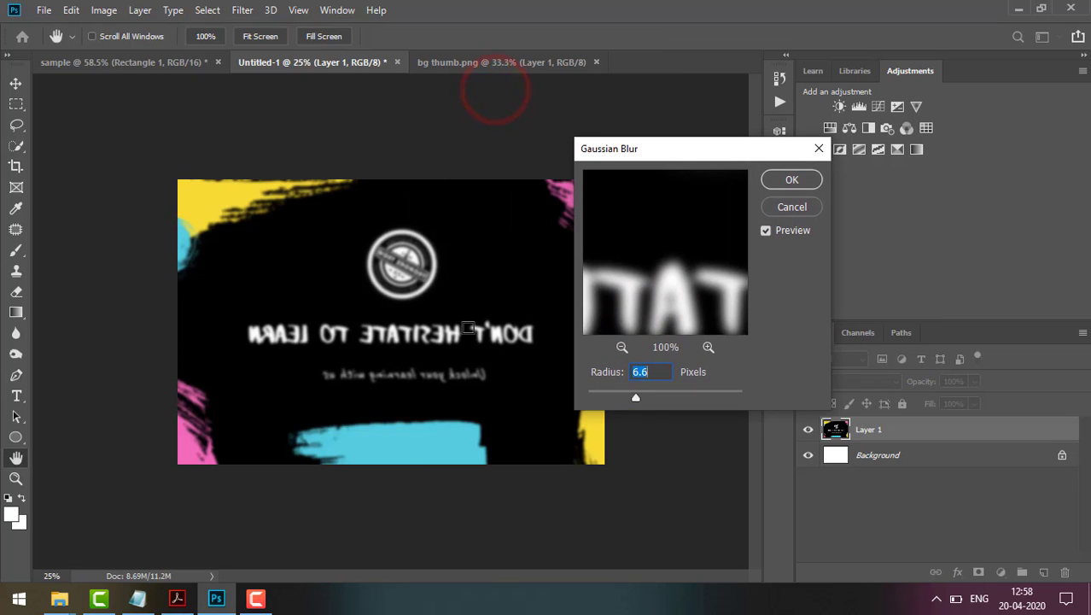
{"action": "mouse_move", "coordinate": [668, 404]}
{"action": "left_mouse_down"}
{"action": "mouse_move", "coordinate": [694, 397]}
{"action": "mouse_move", "coordinate": [675, 401]}
{"action": "left_mouse_up"}
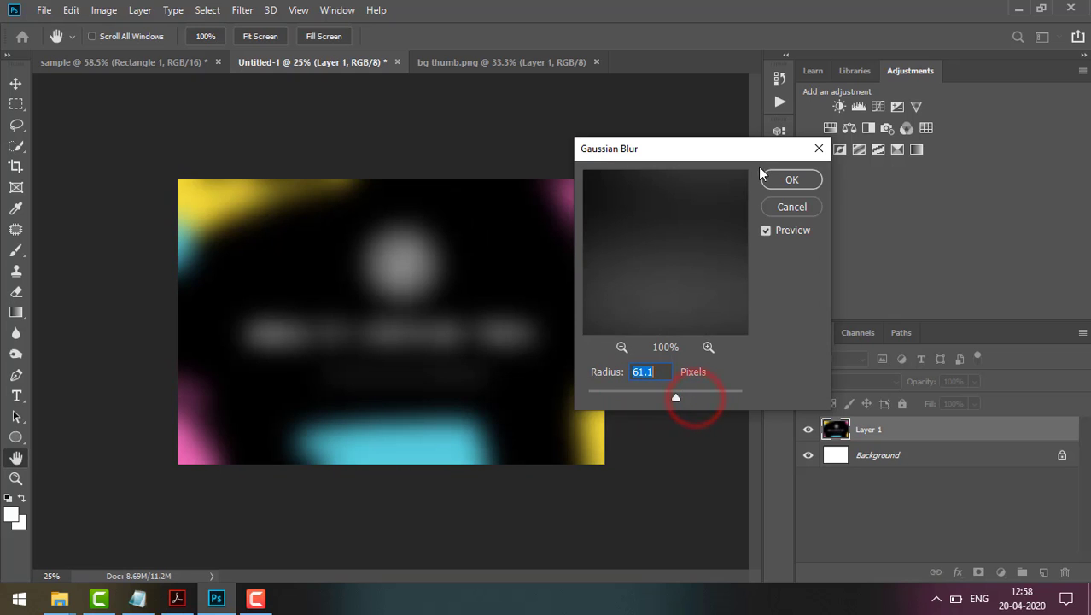
{"action": "left_click", "coordinate": [774, 181]}
{"action": "key", "text": "c"}
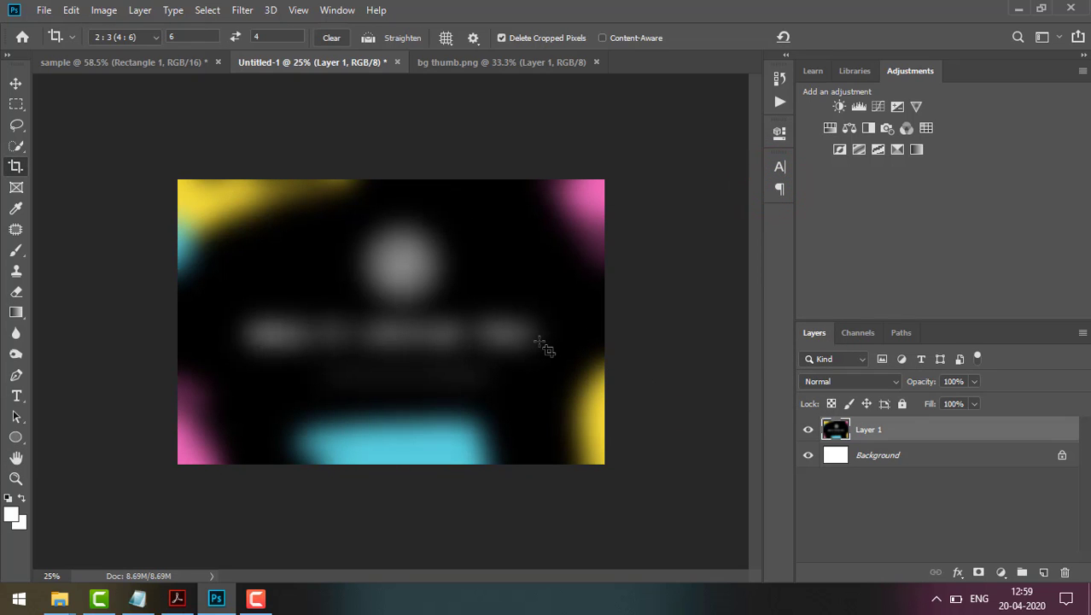
- Undo the Gaussian blur, the deletion of the three adjustment layers and the bend of the RGB curve
{"action": "key", "text": "ctrl+z"}
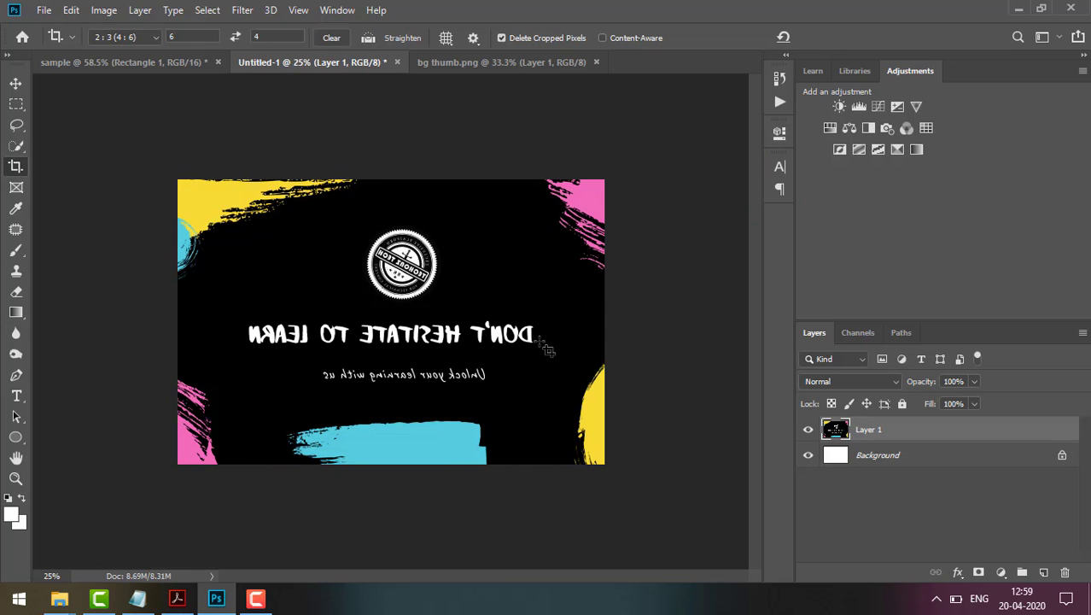
{"action": "key", "text": "ctrl+shift+z"}
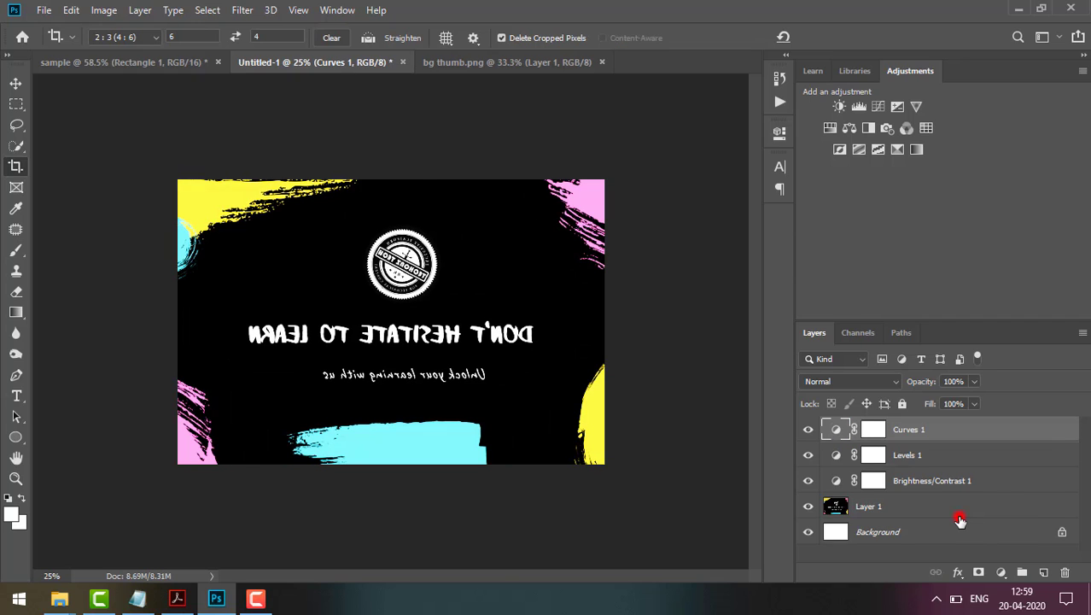
- Scale Layer 1 down to about 76% with Free Transform and centre it on the canvas
{"action": "left_click", "coordinate": [959, 520]}
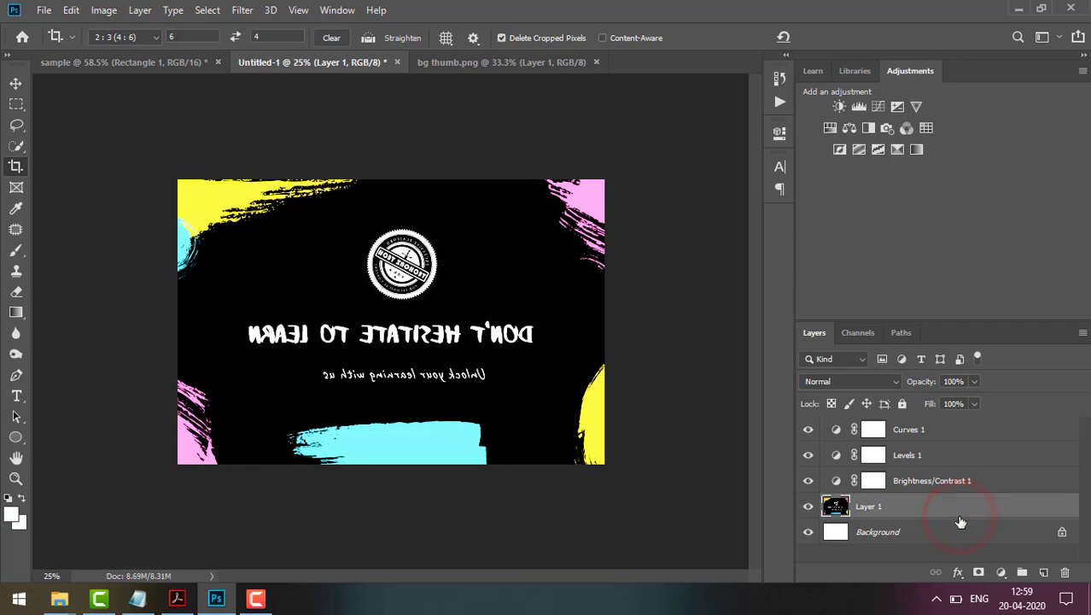
{"action": "key", "text": "ctrl+t"}
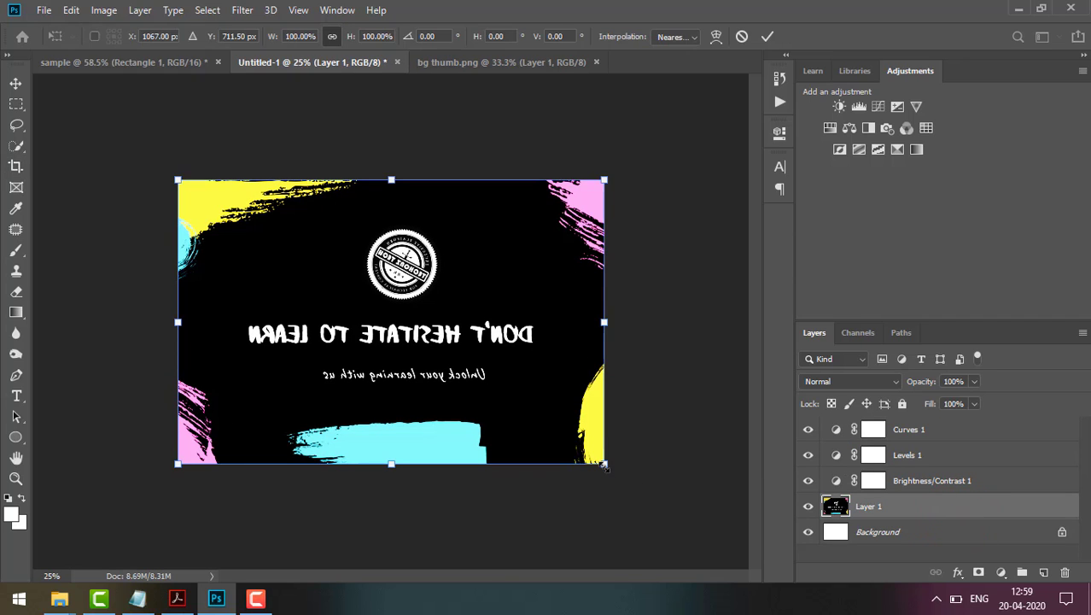
{"action": "left_click_drag", "start_coordinate": [603, 464], "coordinate": [500, 395]}
{"action": "left_click_drag", "start_coordinate": [419, 295], "coordinate": [466, 341]}
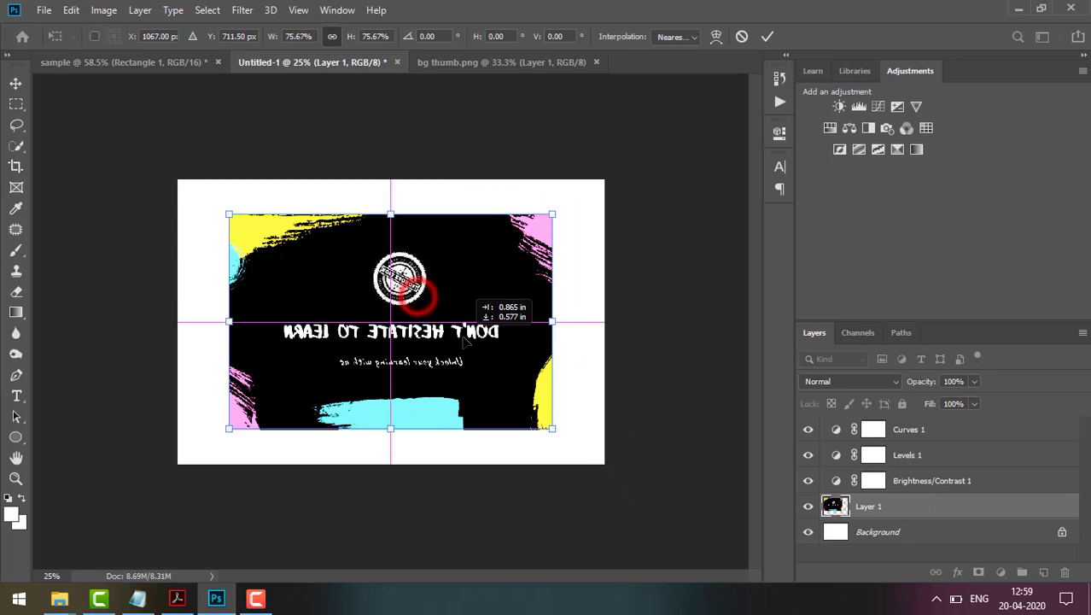
{"action": "key", "text": "c"}
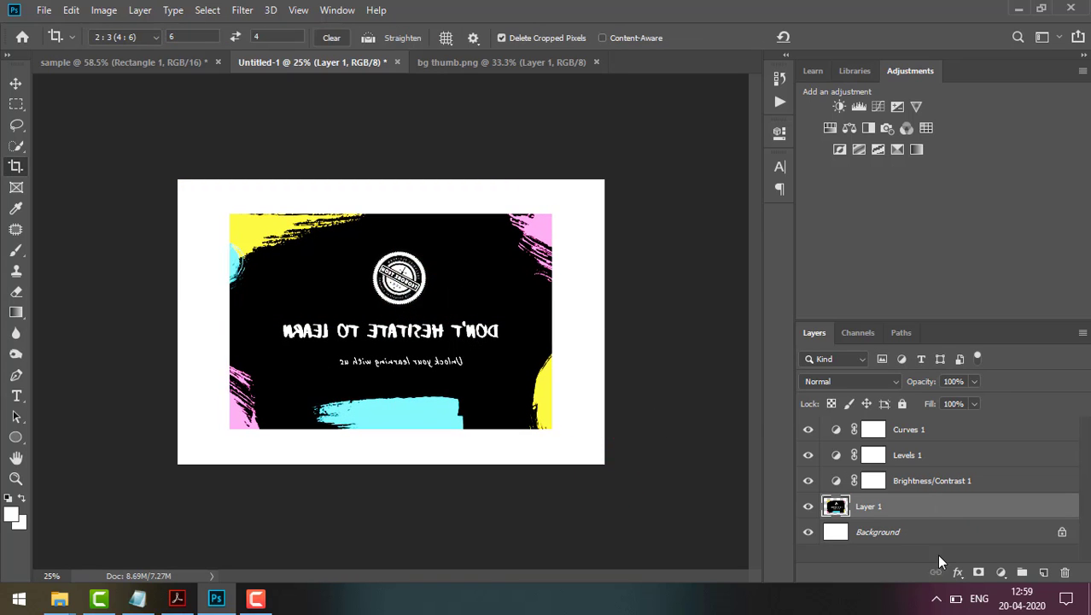
- Open the blending options of Layer 1 and move the Layer Style dialog clear of the artwork
{"action": "left_click", "coordinate": [959, 579]}
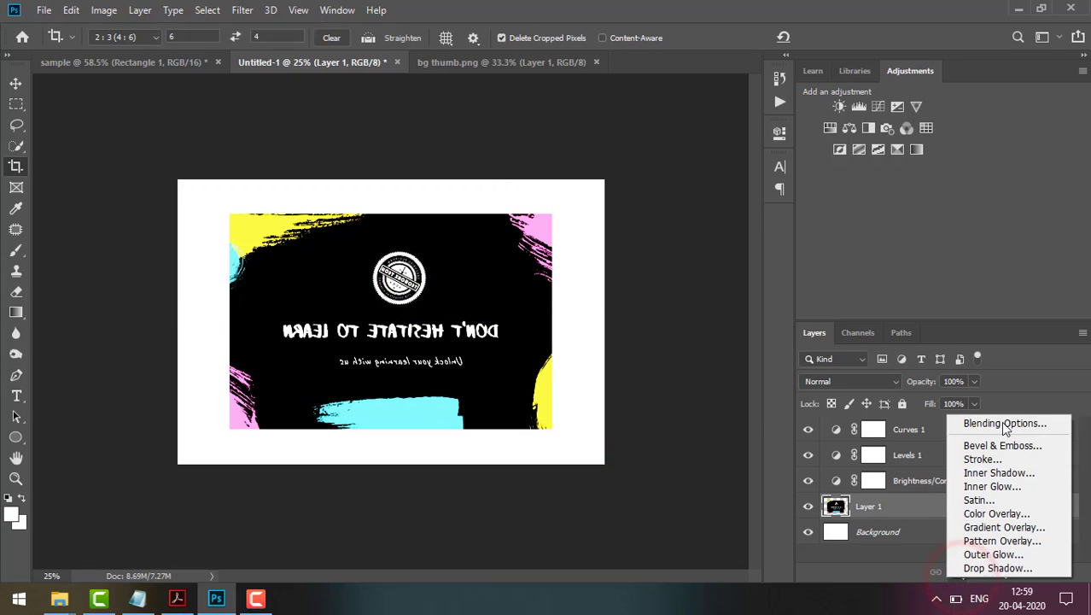
{"action": "left_click", "coordinate": [1003, 427]}
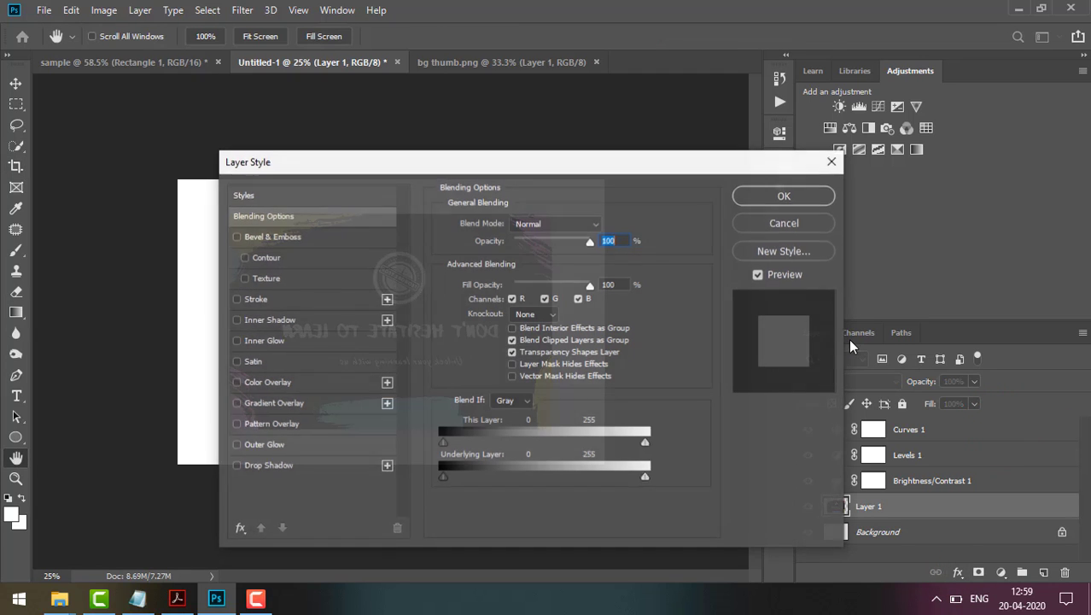
{"action": "left_click_drag", "start_coordinate": [604, 166], "coordinate": [957, 119]}
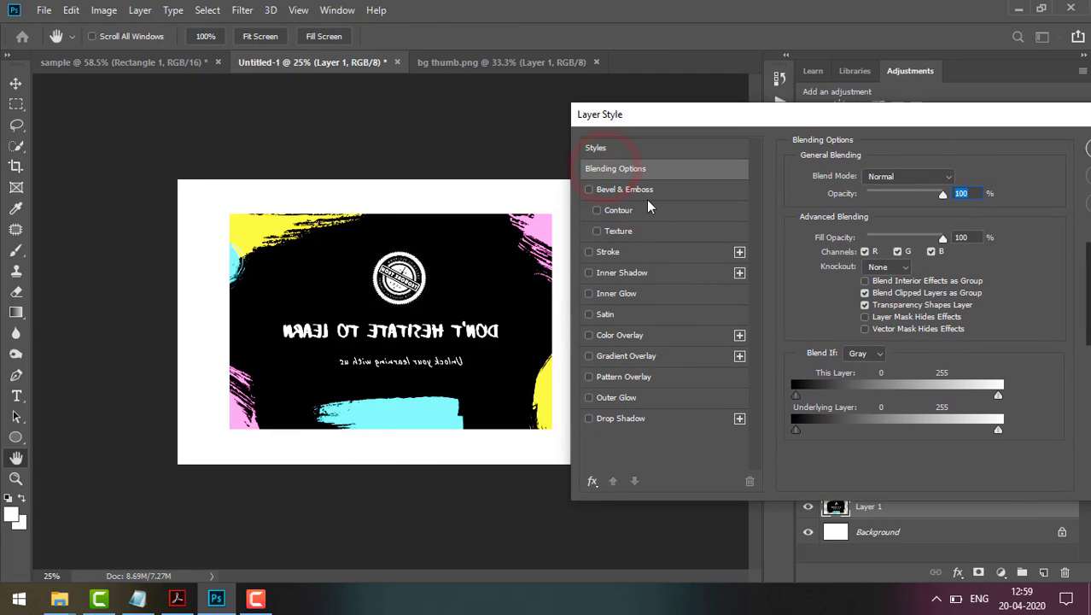
- Preview the Bevel & Emboss, Stroke, Inner Shadow and Inner Glow effects one at a time on Layer 1, switching each off again
{"action": "left_click", "coordinate": [589, 189]}
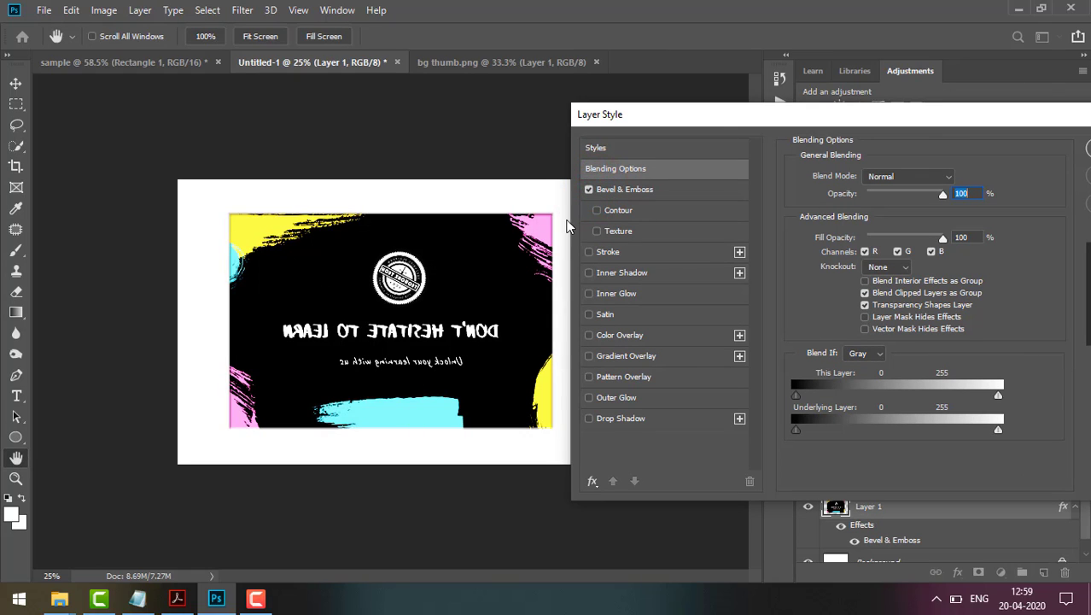
{"action": "left_click", "coordinate": [589, 189]}
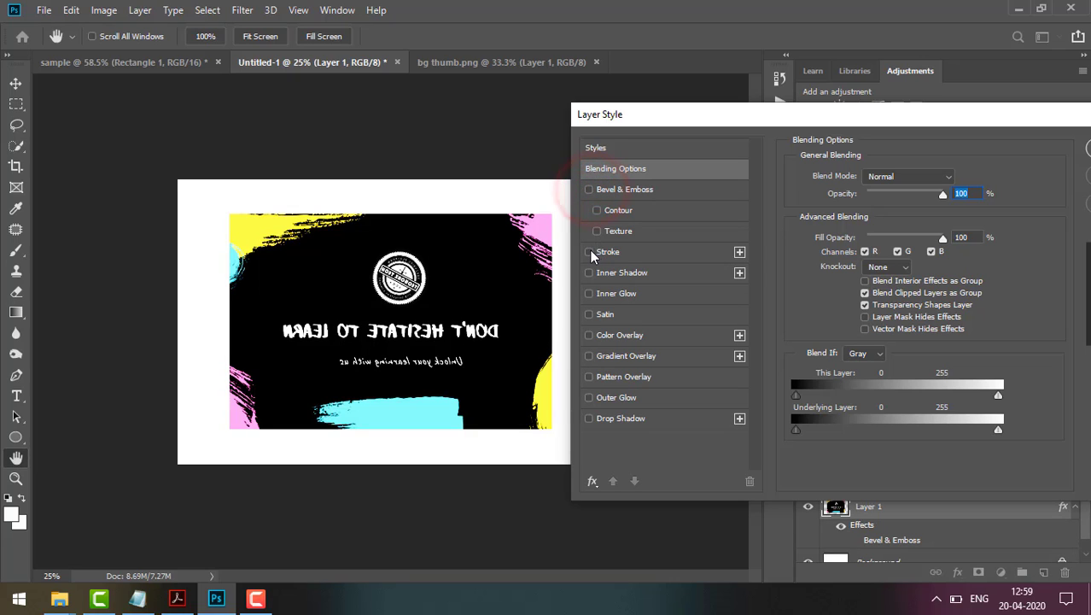
{"action": "left_click", "coordinate": [588, 252]}
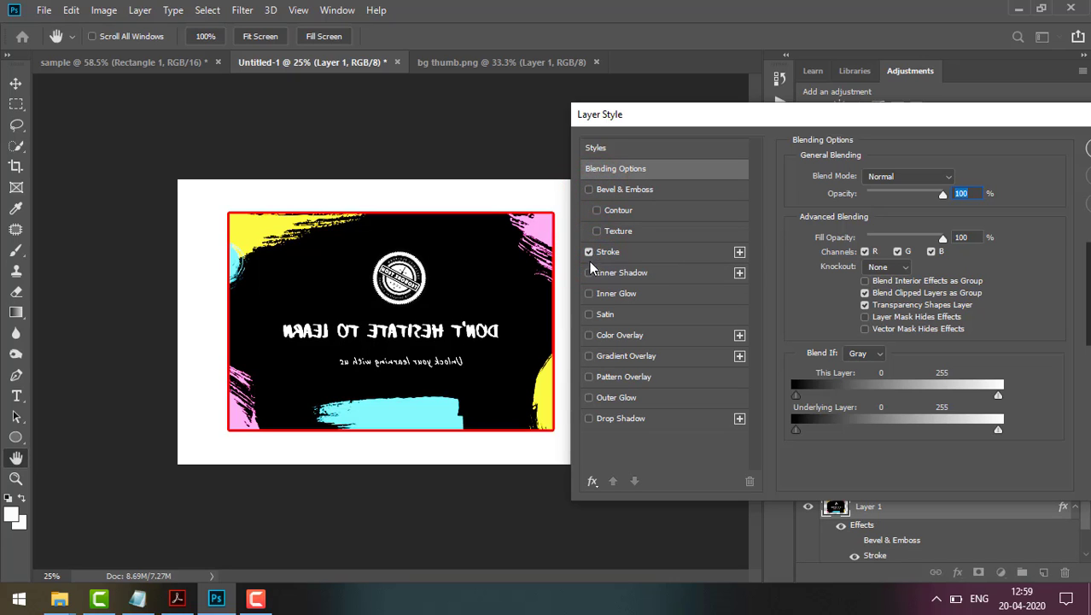
{"action": "left_click", "coordinate": [589, 251]}
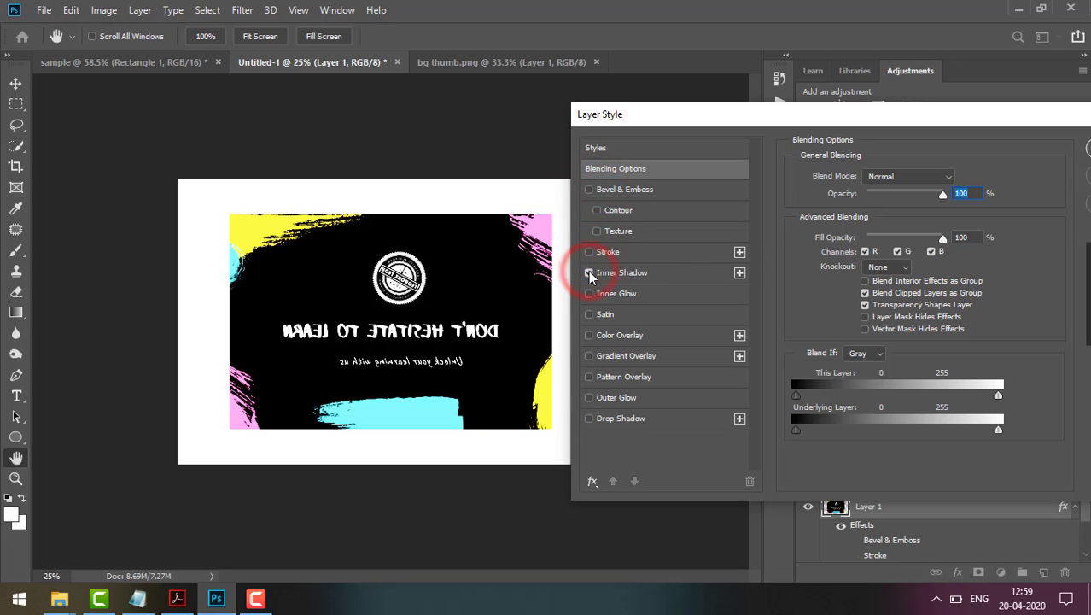
{"action": "left_click", "coordinate": [589, 294]}
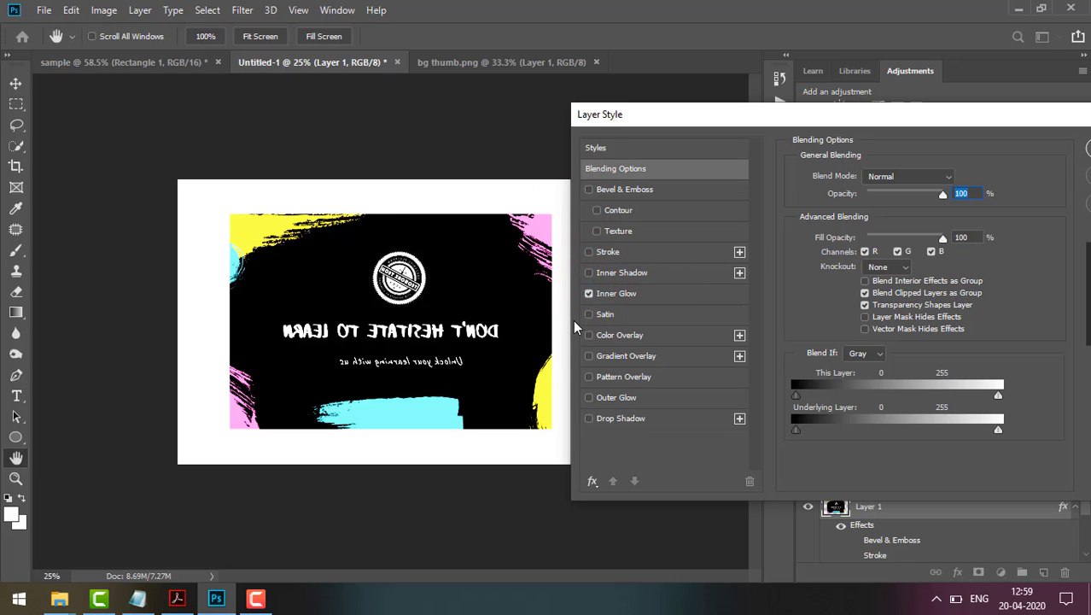
{"action": "left_click", "coordinate": [588, 295]}
{"action": "left_click", "coordinate": [589, 295]}
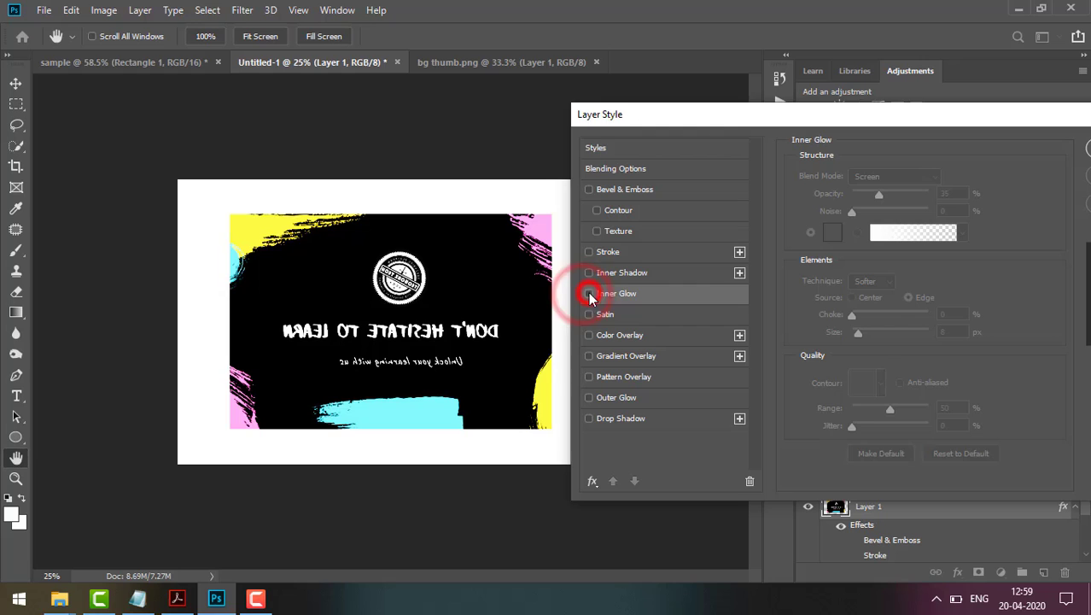
- Preview the Color Overlay, Gradient Overlay, Pattern Overlay and Outer Glow effects on Layer 1, switching each off again
{"action": "left_click", "coordinate": [589, 335]}
{"action": "left_click", "coordinate": [589, 335]}
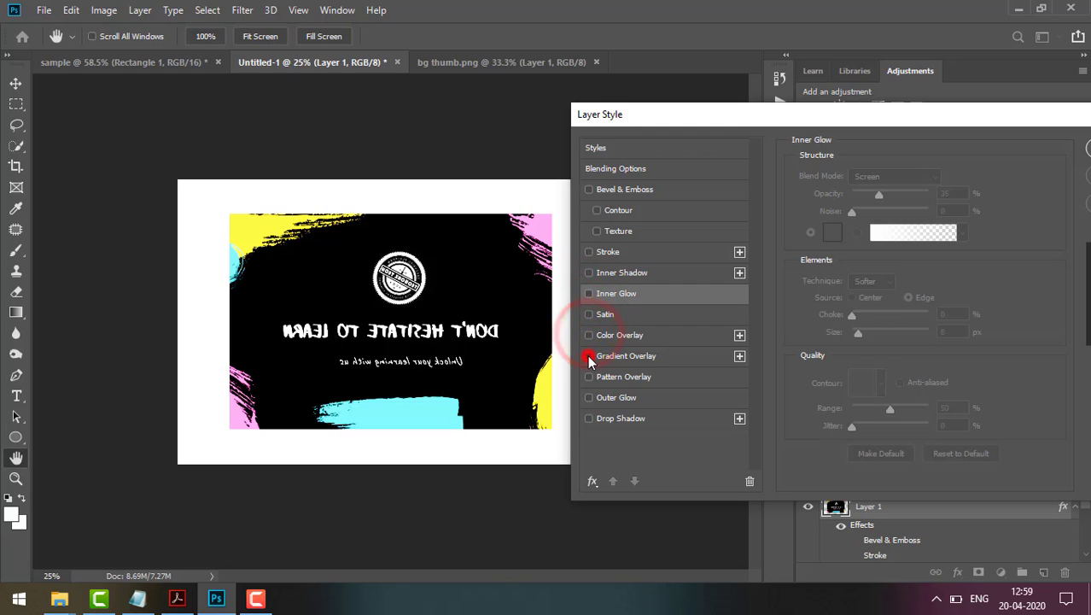
{"action": "left_click", "coordinate": [588, 356]}
{"action": "left_click", "coordinate": [588, 356]}
{"action": "left_click", "coordinate": [588, 376]}
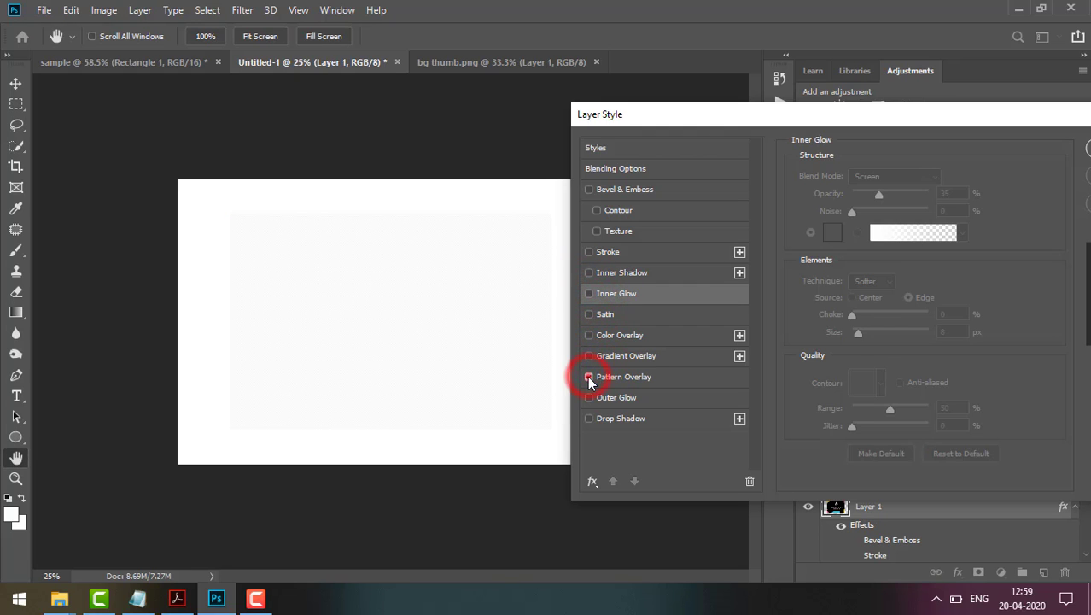
{"action": "left_click", "coordinate": [588, 377]}
{"action": "left_click", "coordinate": [589, 398]}
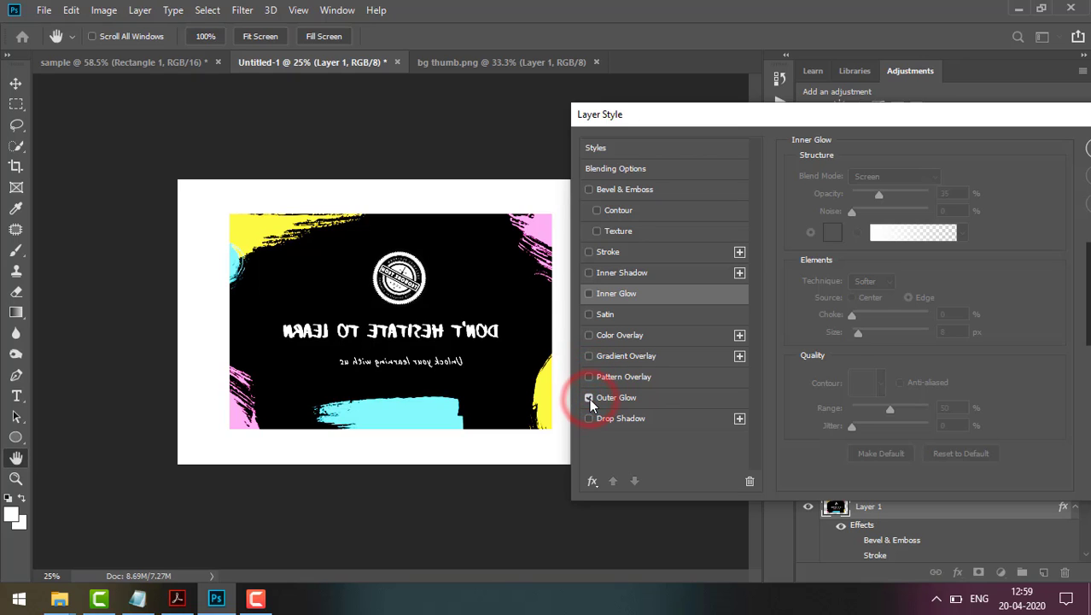
{"action": "left_click", "coordinate": [589, 399]}
- Apply a Drop Shadow effect with a size of 250 px to Layer 1
{"action": "left_click", "coordinate": [588, 418]}
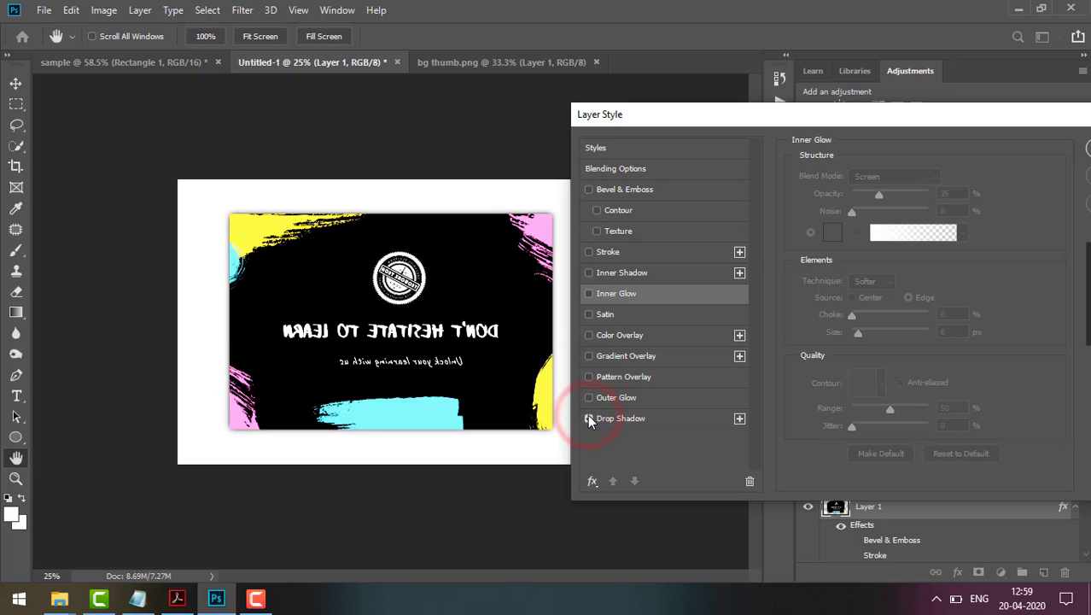
{"action": "left_click", "coordinate": [617, 416]}
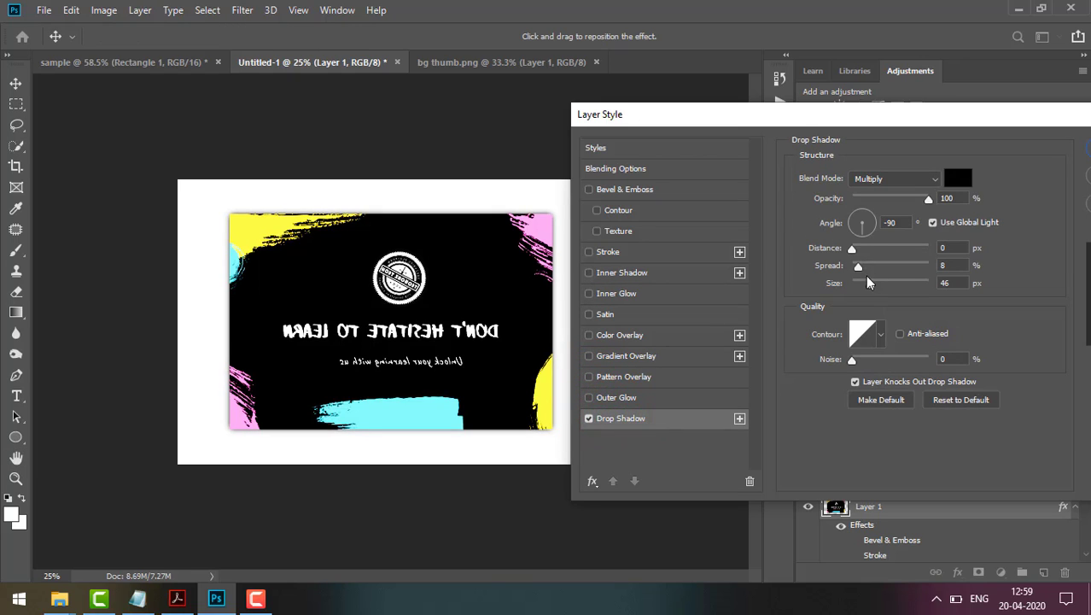
{"action": "left_click_drag", "start_coordinate": [869, 282], "coordinate": [939, 294]}
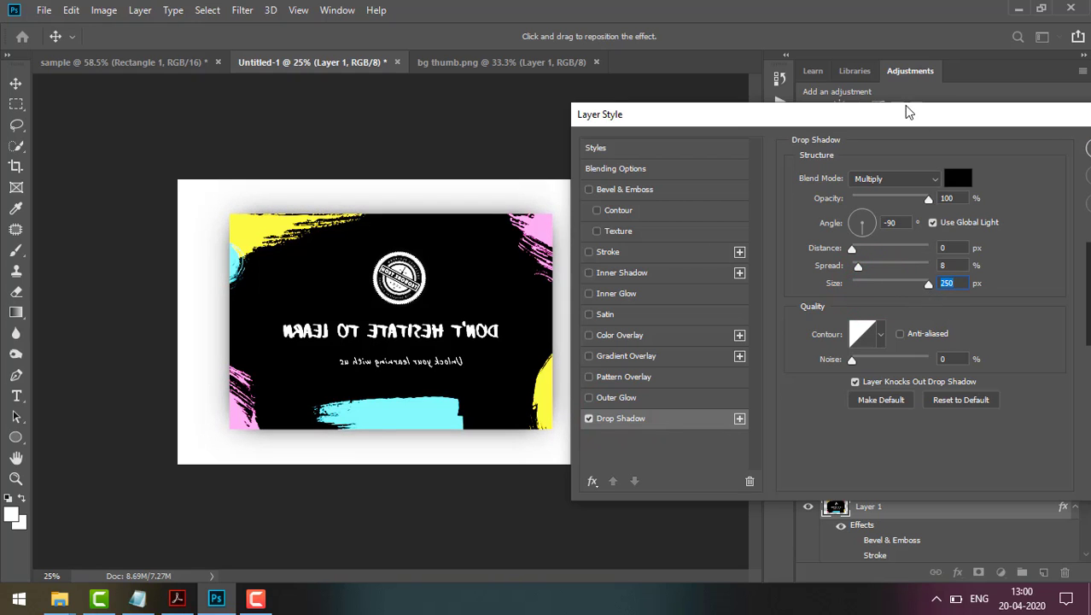
{"action": "left_click_drag", "start_coordinate": [907, 111], "coordinate": [618, 192]}
{"action": "left_click", "coordinate": [850, 227]}
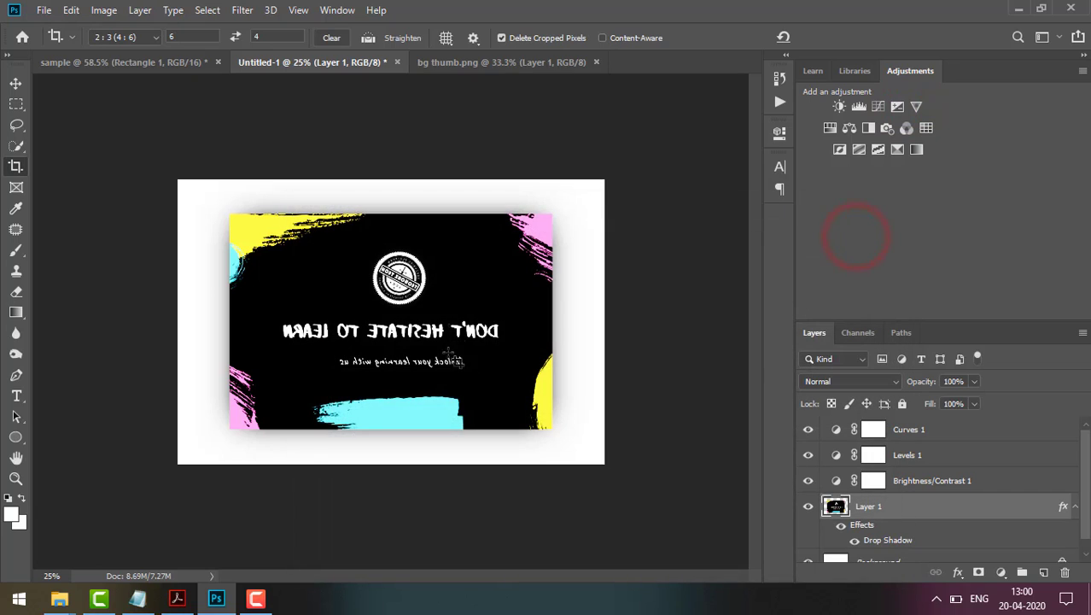
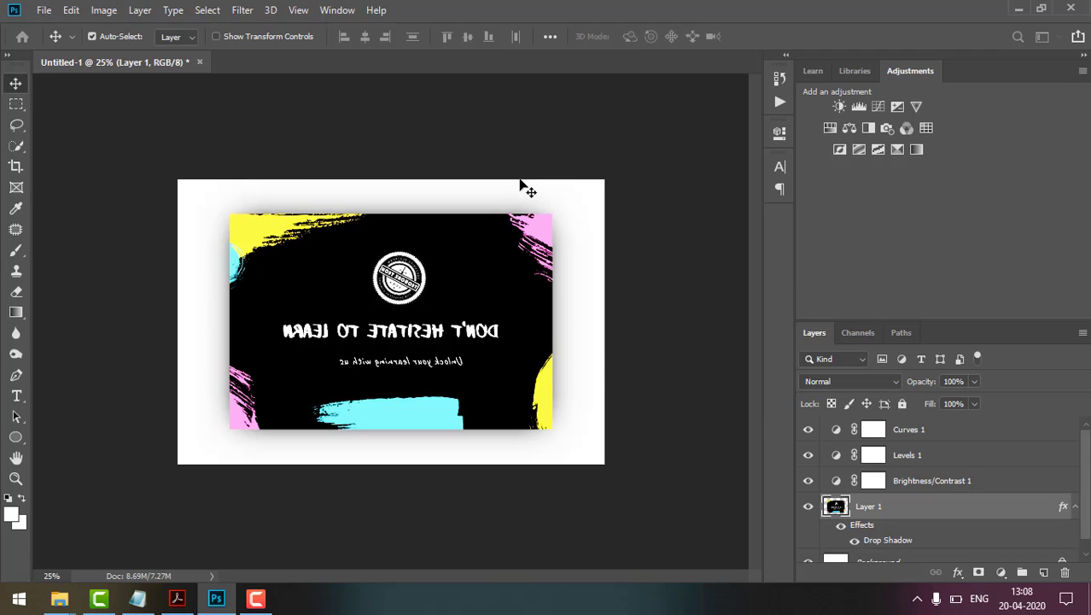
- Create a new document from the Photo preset Landscape, 2 x 3 at 300 ppi
{"action": "key", "text": "ctrl+n"}
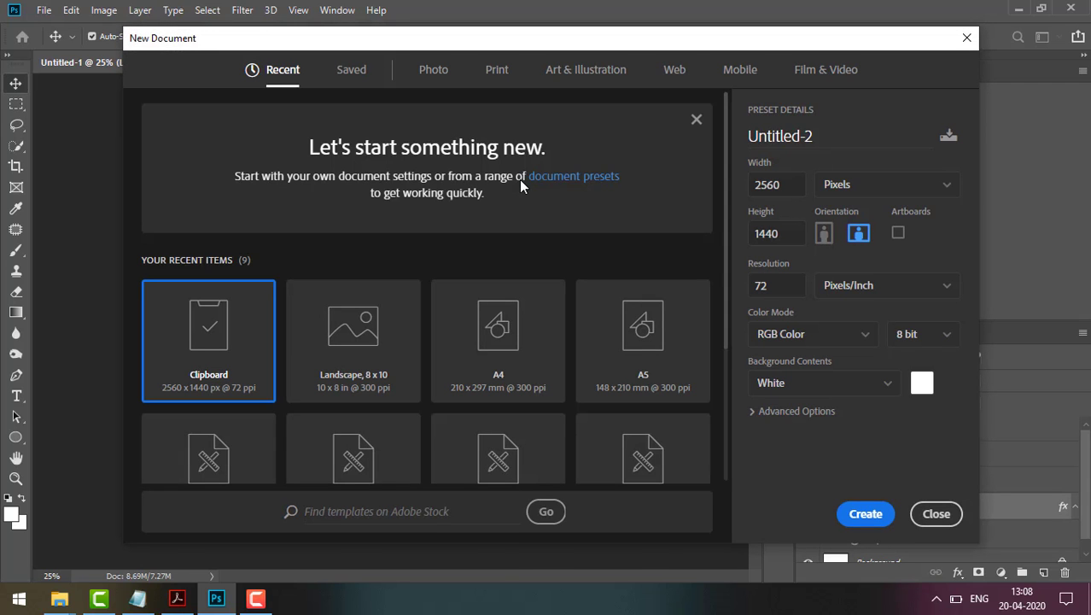
{"action": "left_click", "coordinate": [433, 72]}
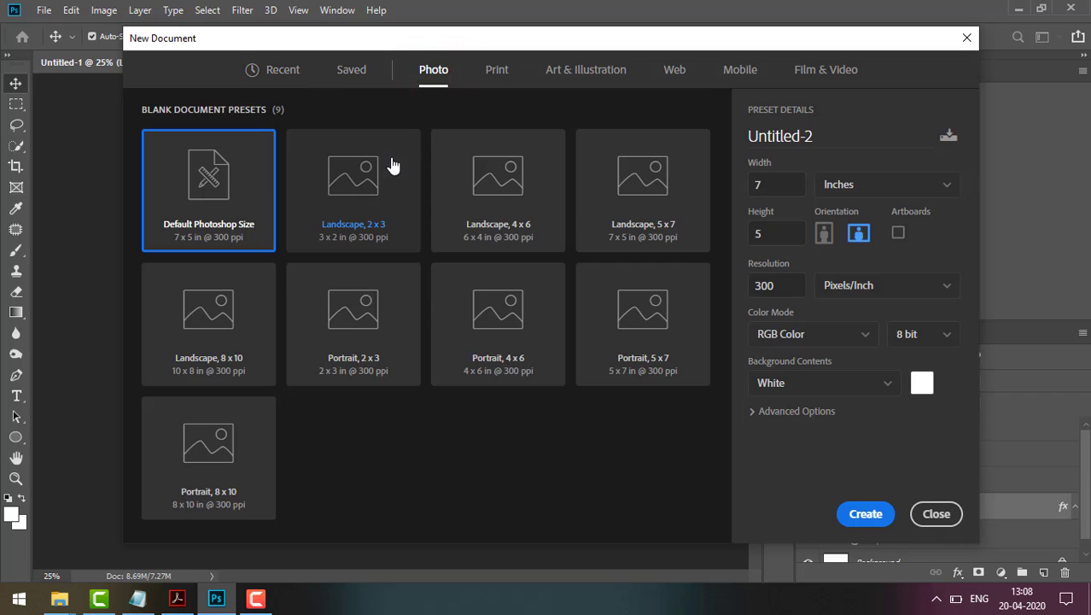
{"action": "left_click", "coordinate": [379, 195]}
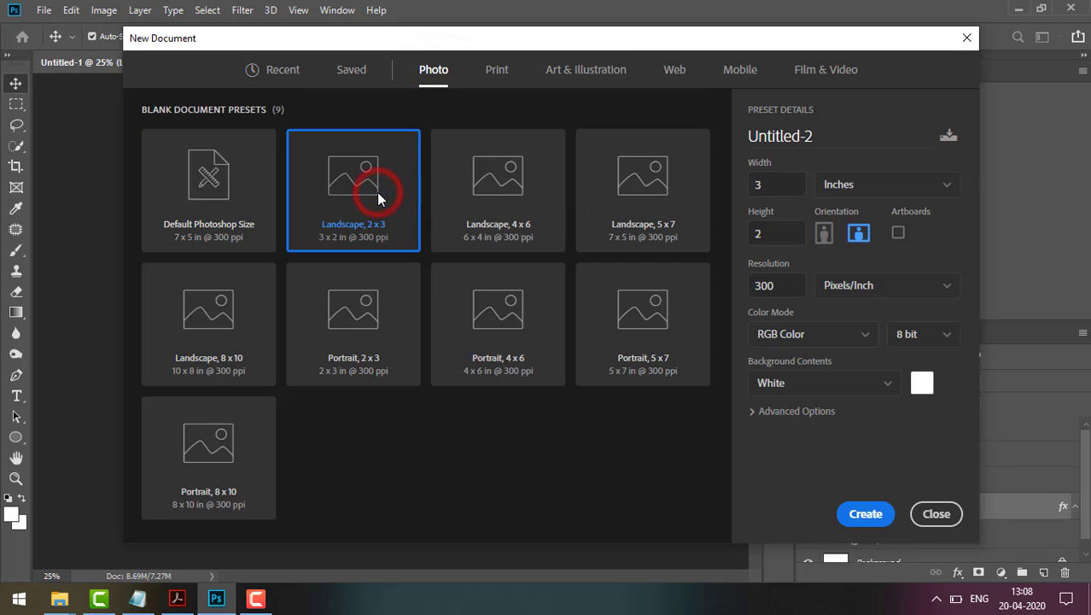
{"action": "left_click", "coordinate": [862, 513]}
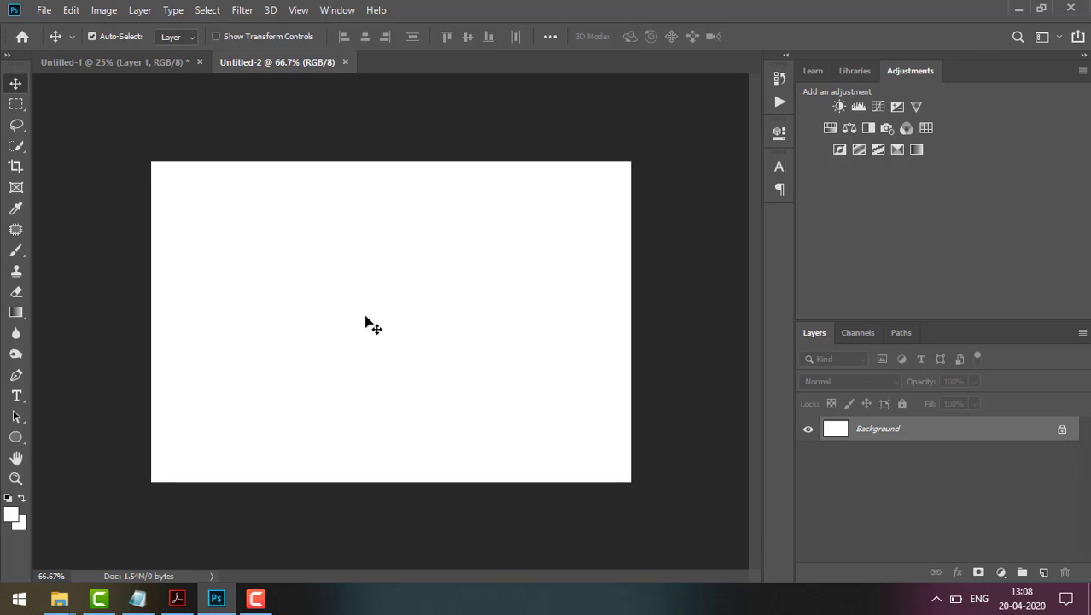
- Draw an ellipse shape about 586 px wide and 298 px high on the lower middle of the canvas
{"action": "left_click", "coordinate": [15, 436]}
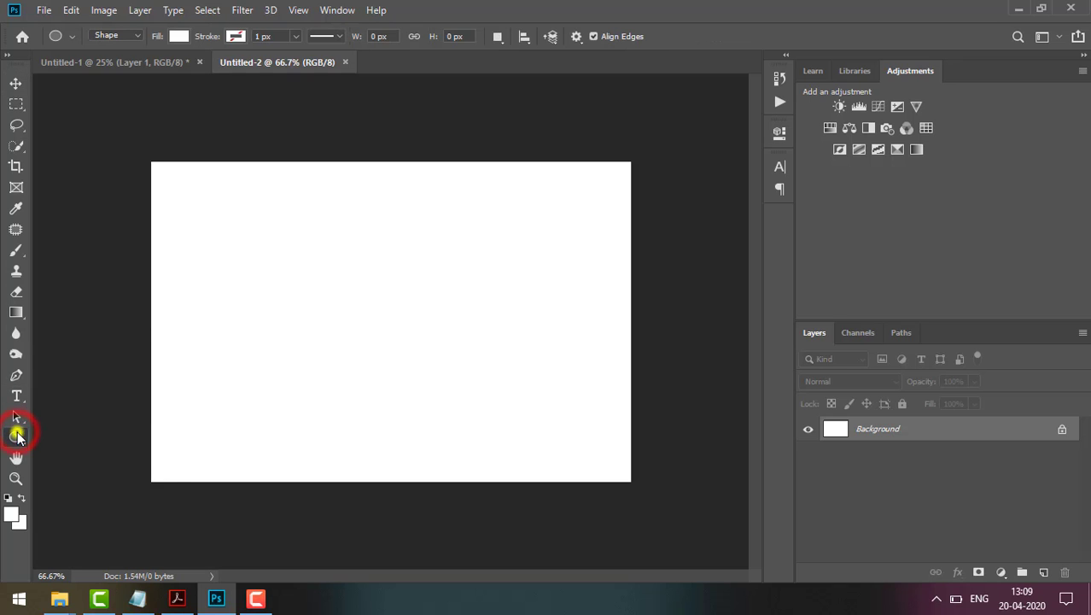
{"action": "left_click", "coordinate": [67, 468]}
{"action": "left_click_drag", "start_coordinate": [232, 265], "coordinate": [543, 421]}
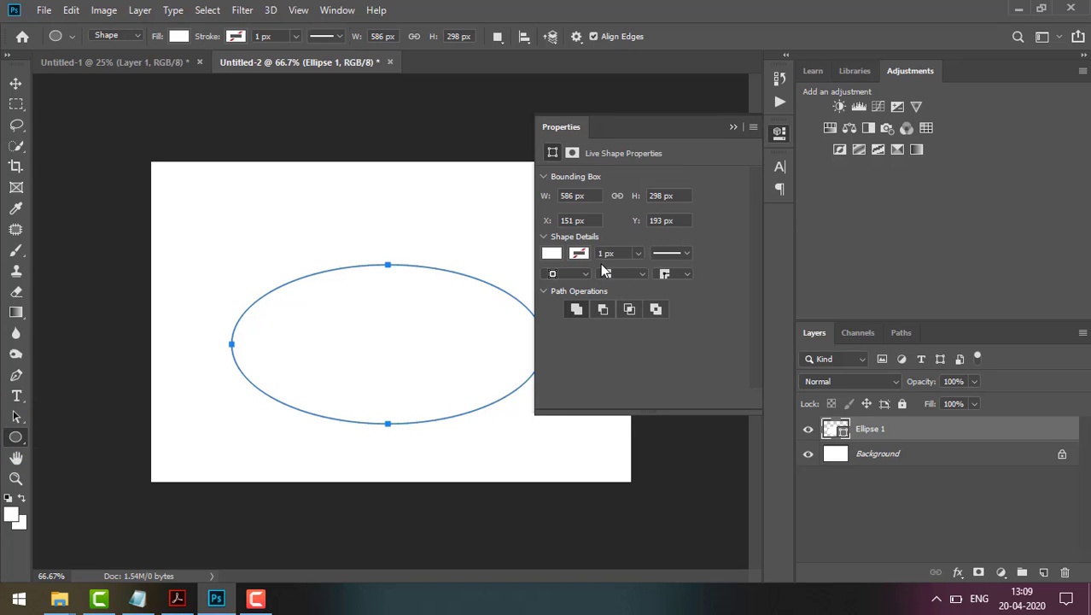
- Fill the ellipse with yellow and move it up to the middle of the canvas
{"action": "left_click", "coordinate": [553, 254]}
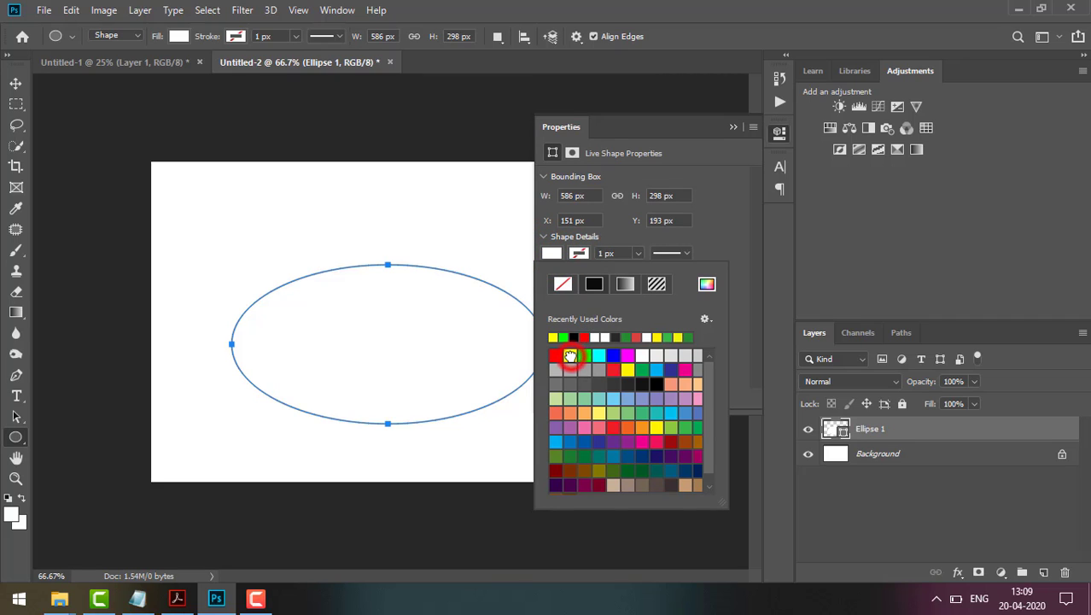
{"action": "left_click", "coordinate": [570, 356]}
{"action": "left_click", "coordinate": [735, 127]}
{"action": "left_click", "coordinate": [734, 126]}
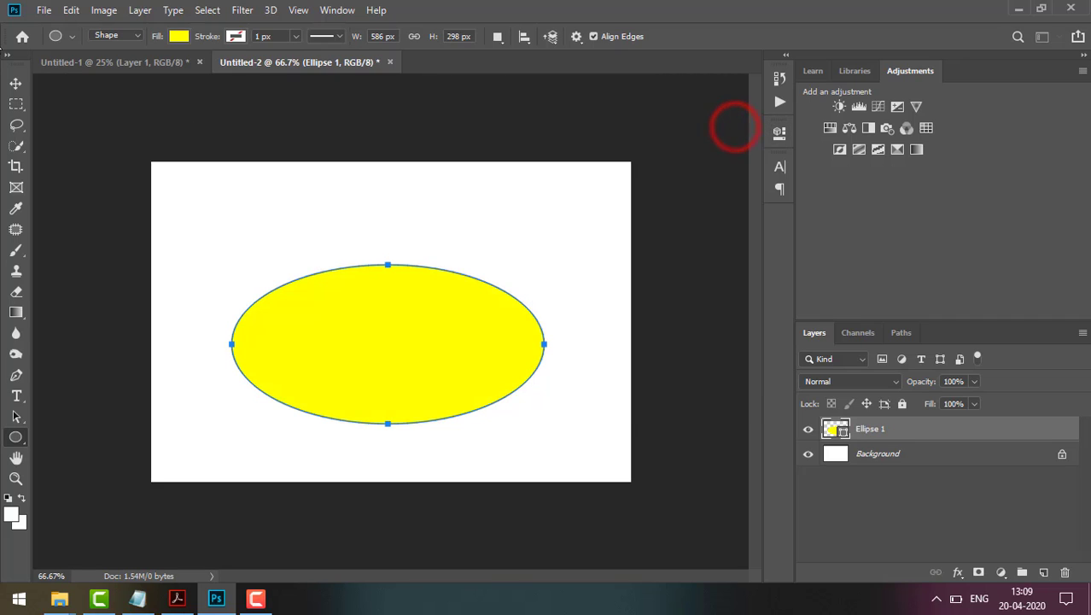
{"action": "left_click", "coordinate": [16, 84]}
{"action": "left_click_drag", "start_coordinate": [409, 353], "coordinate": [413, 329]}
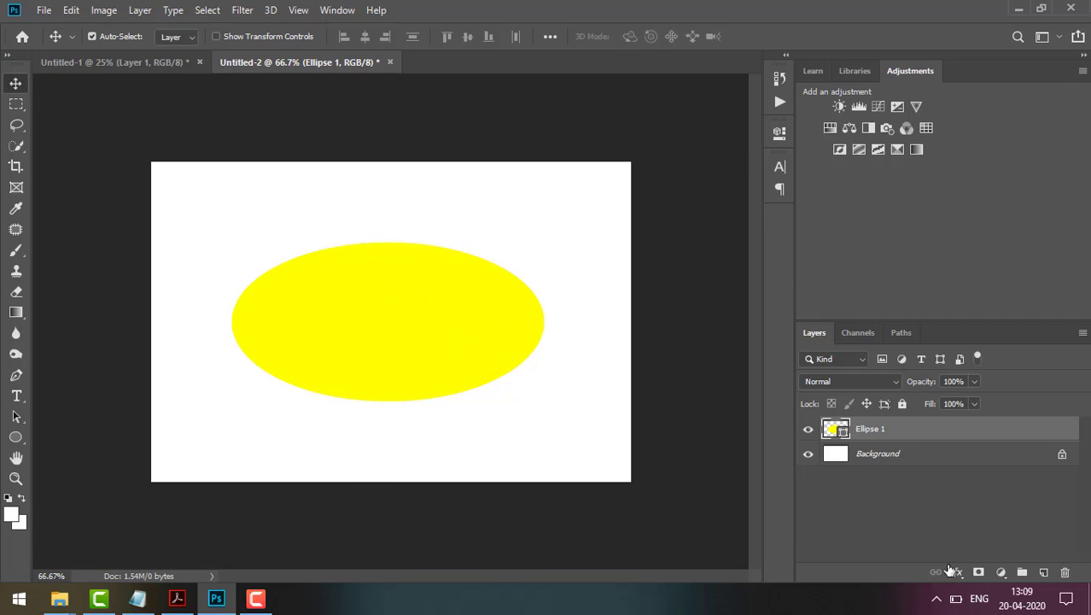
- Give the ellipse a solid red stroke 3 px wide
{"action": "left_click", "coordinate": [780, 81]}
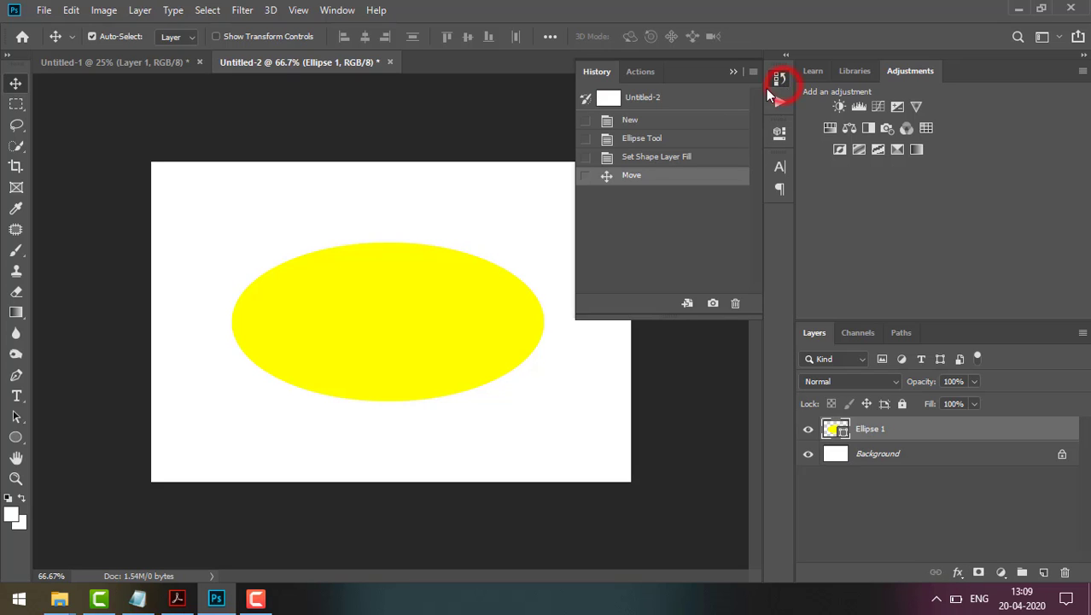
{"action": "left_click", "coordinate": [779, 133]}
{"action": "left_click", "coordinate": [580, 253]}
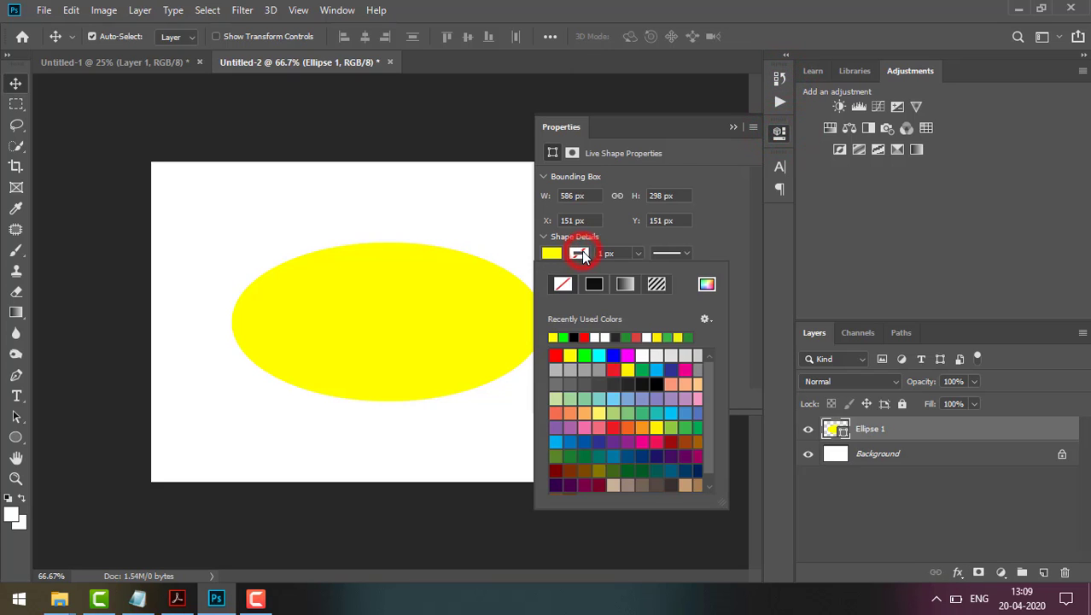
{"action": "left_click", "coordinate": [594, 284]}
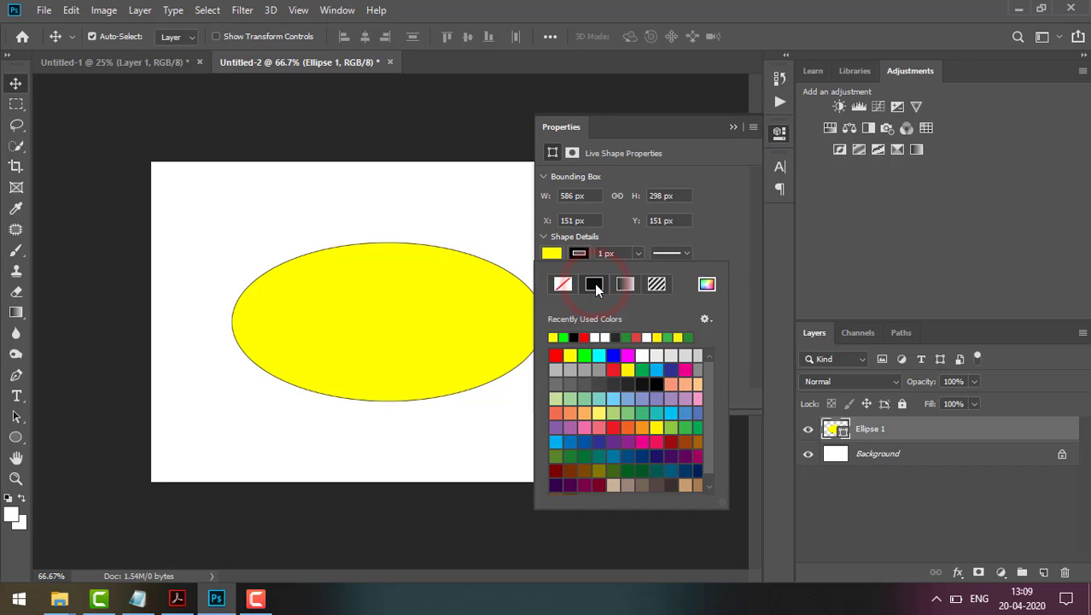
{"action": "left_click", "coordinate": [555, 355]}
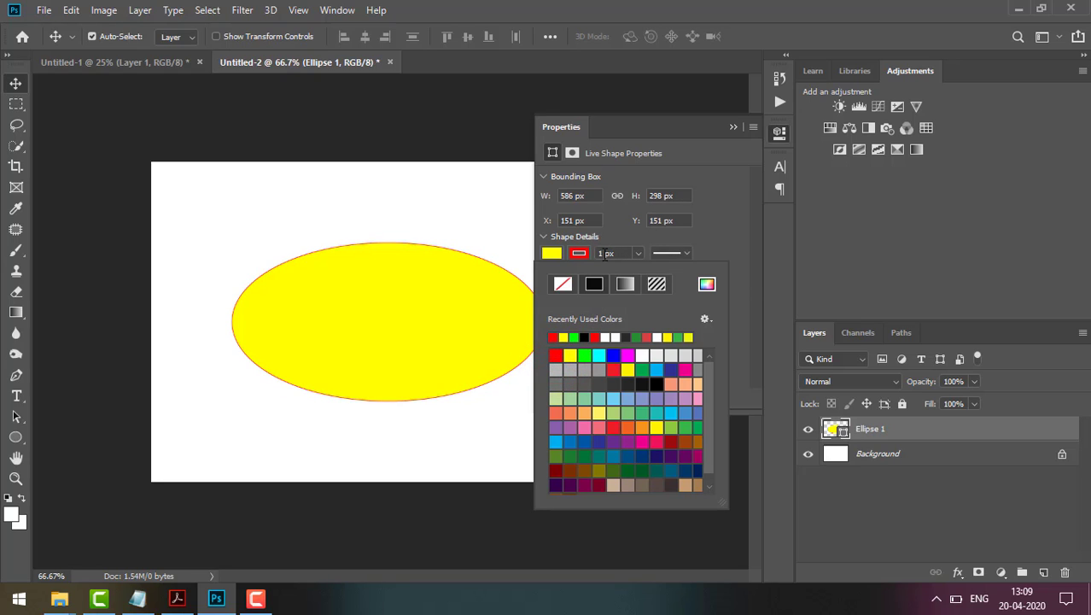
{"action": "left_click", "coordinate": [604, 254]}
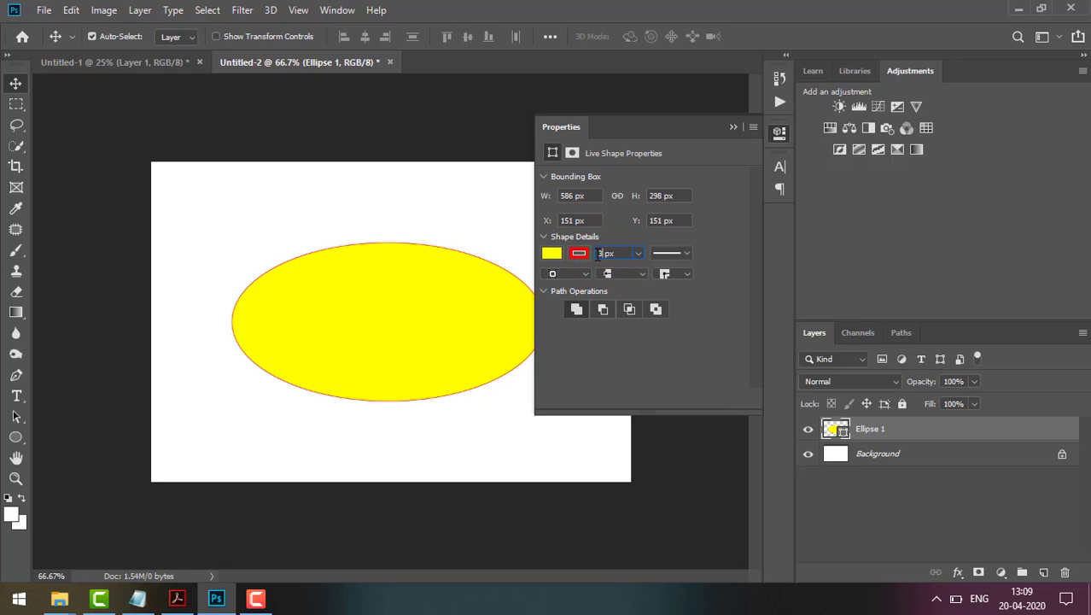
{"action": "type", "text": "3"}
{"action": "key", "text": "Return"}
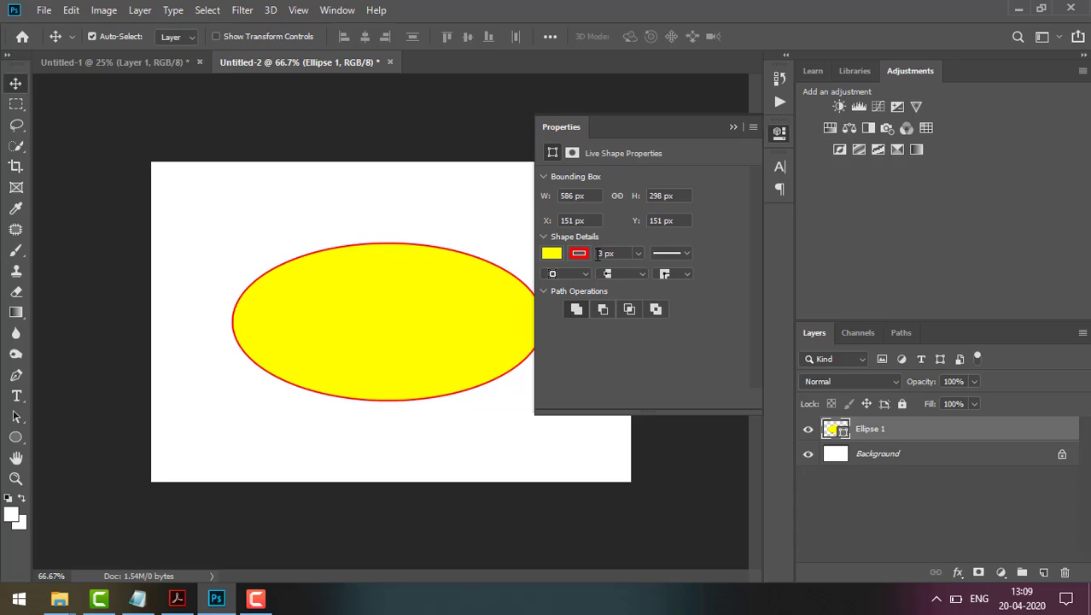
{"action": "left_click", "coordinate": [731, 127]}
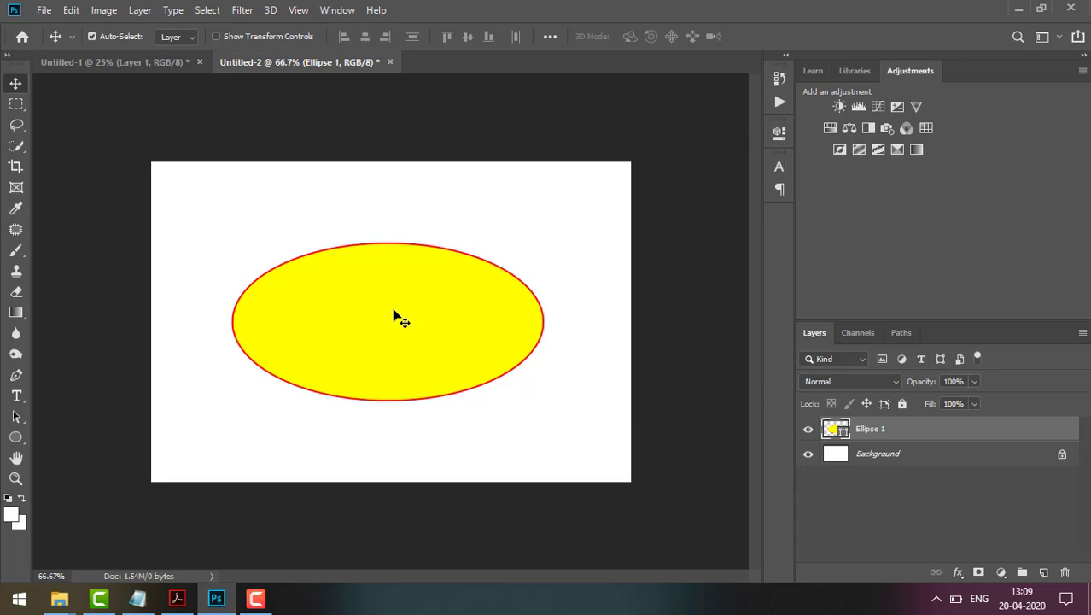
- Add the text TECHONZ TECH in black THE MINION Regular at 28 pt below the ellipse
{"action": "key", "text": "t"}
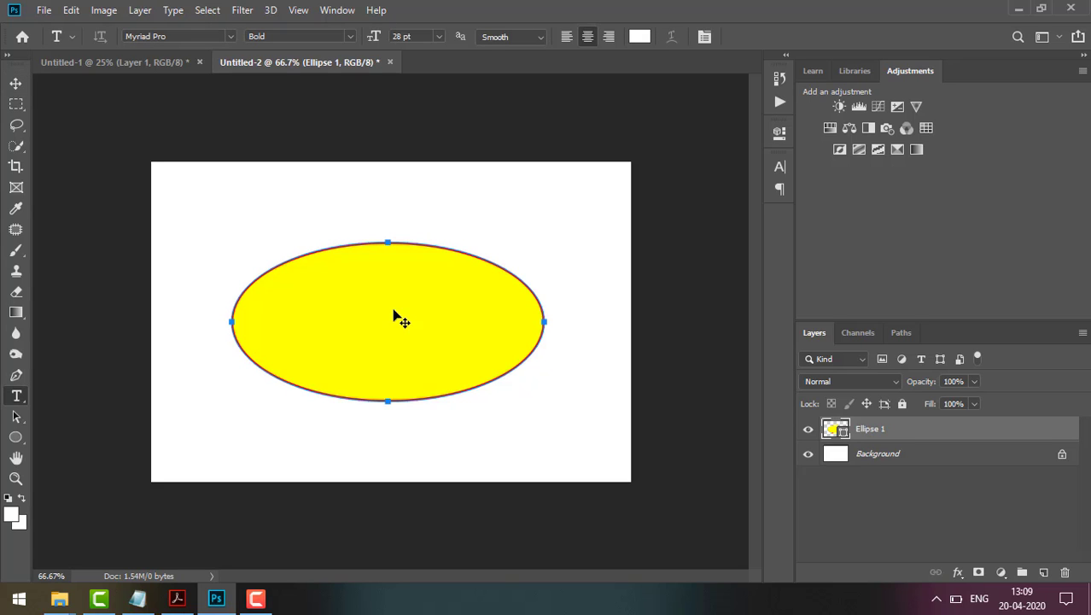
{"action": "left_click", "coordinate": [513, 446]}
{"action": "type", "text": "TECHONZ T"}
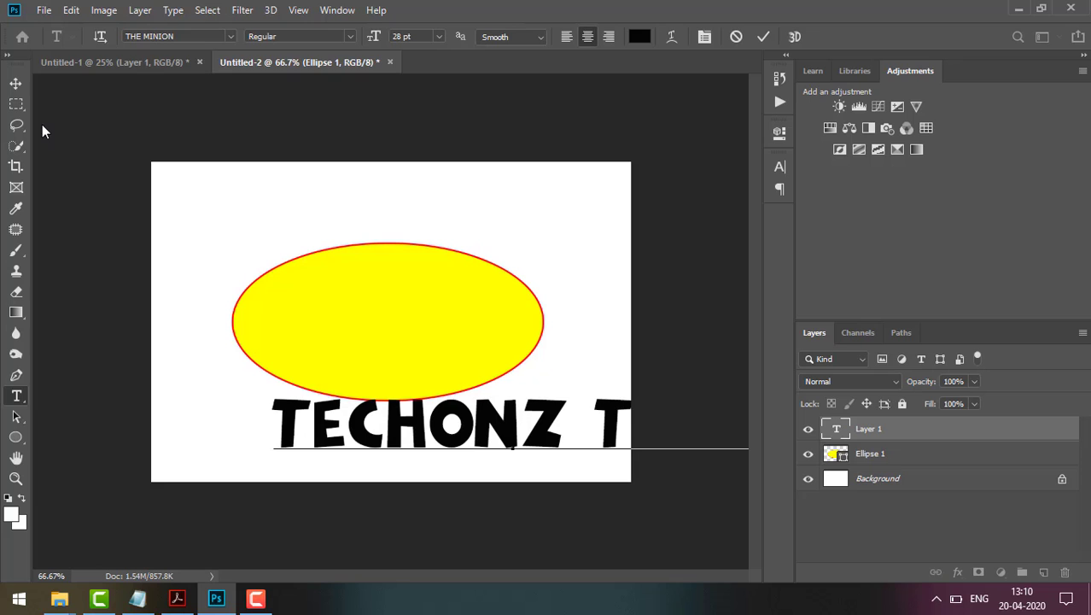
{"action": "left_click", "coordinate": [16, 83]}
- Move the TECHONZ TECH text onto the middle of the ellipse and scale it down to about 16 pt to fit inside
{"action": "left_click_drag", "start_coordinate": [491, 429], "coordinate": [368, 339]}
{"action": "key", "text": "ctrl+t"}
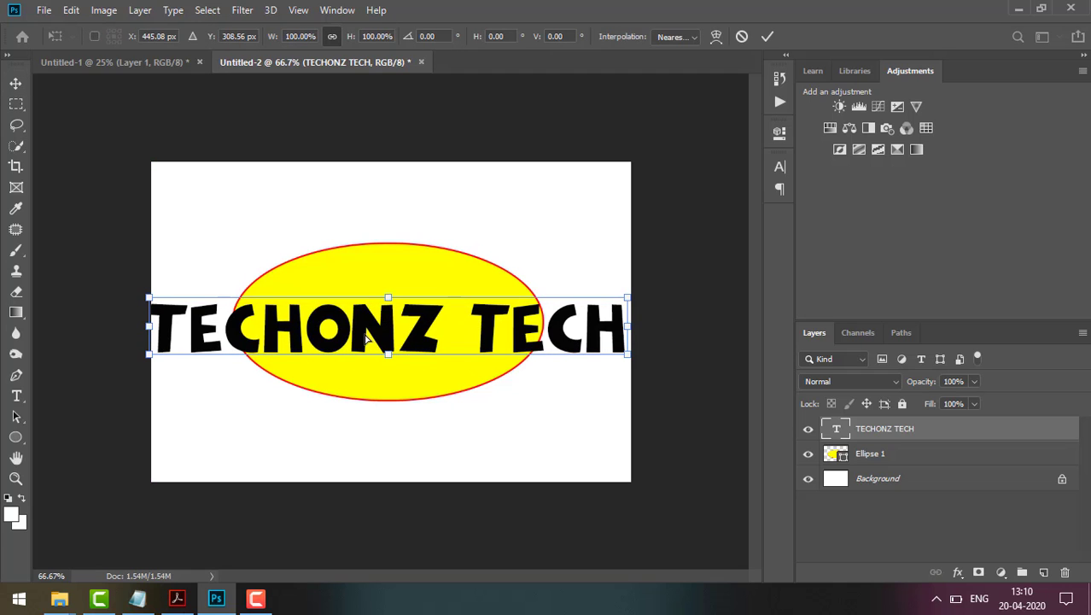
{"action": "left_click_drag", "start_coordinate": [625, 356], "coordinate": [497, 323]}
{"action": "key", "text": "Return"}
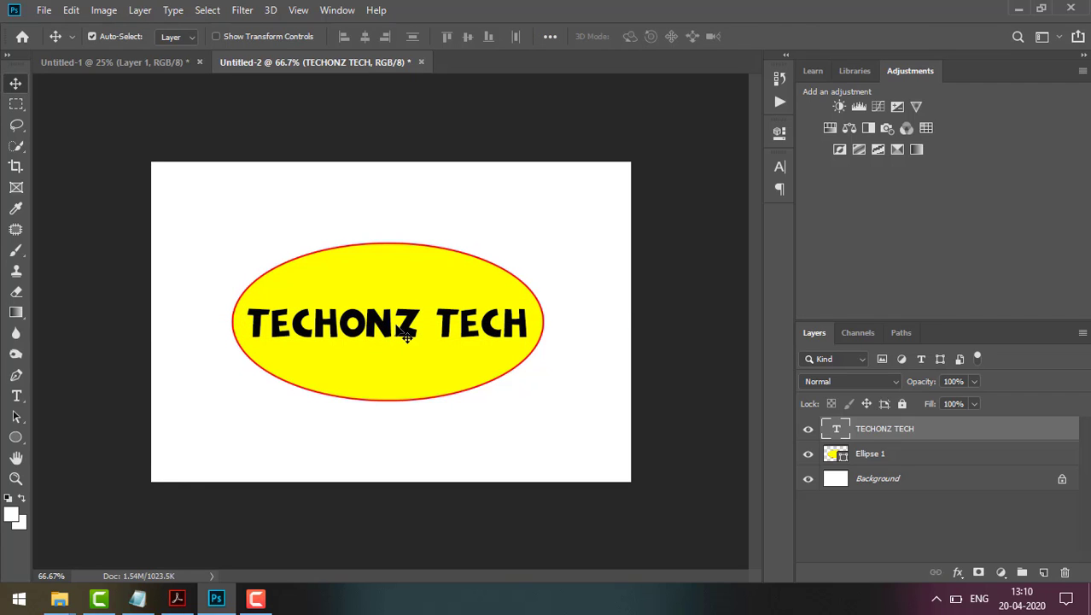
- Copy the letters ECH at the end of the TECHONZ TECH text and delete them from it
{"action": "key", "text": "t"}
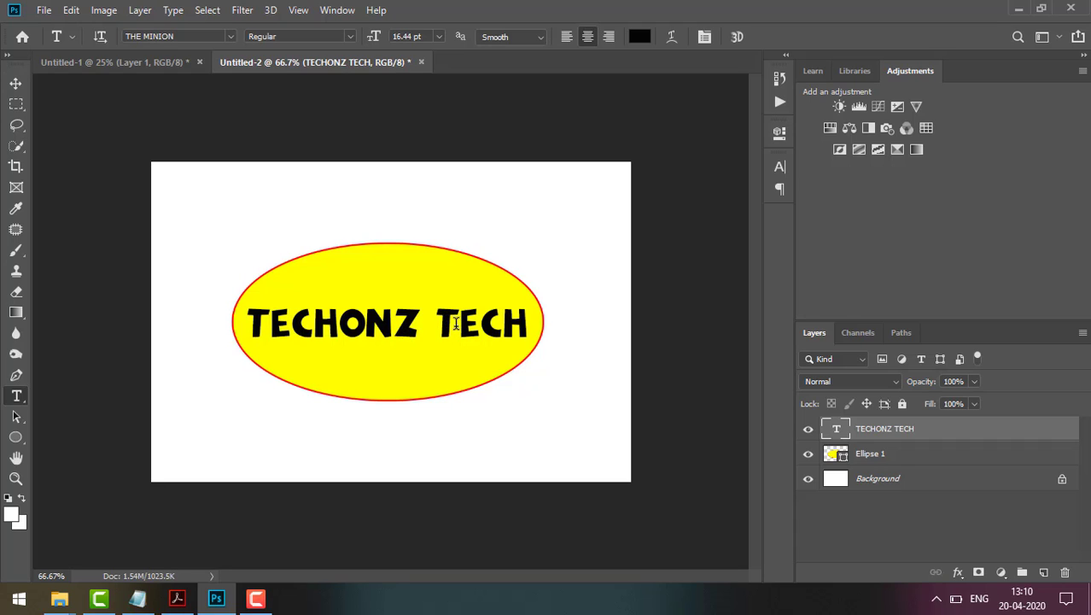
{"action": "left_click_drag", "start_coordinate": [455, 323], "coordinate": [529, 327]}
{"action": "key", "text": "ctrl+c"}
{"action": "key", "text": "BackSpace"}
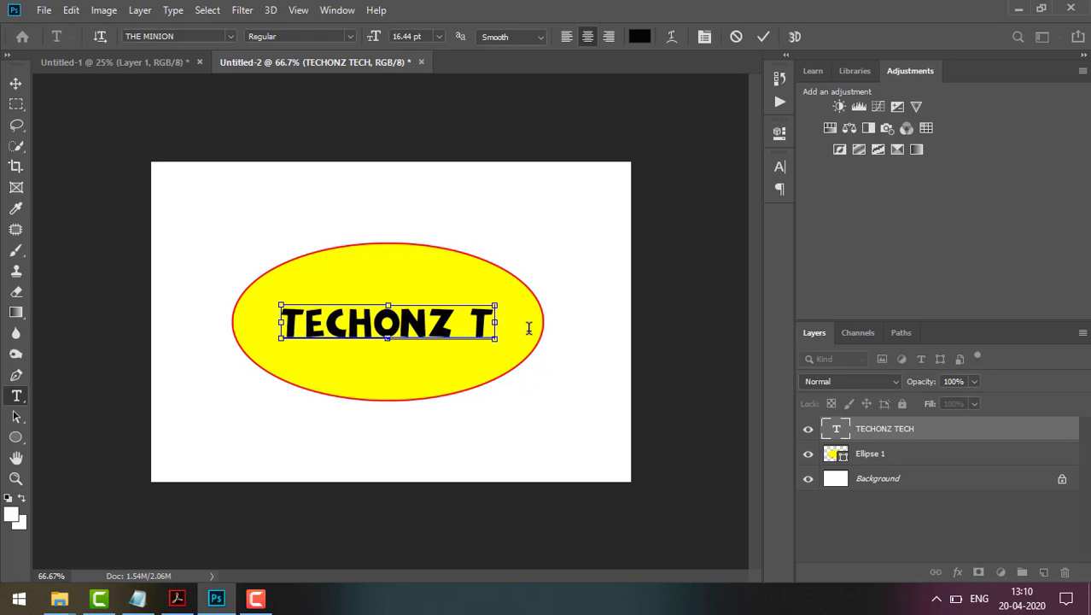
{"action": "left_click", "coordinate": [15, 83]}
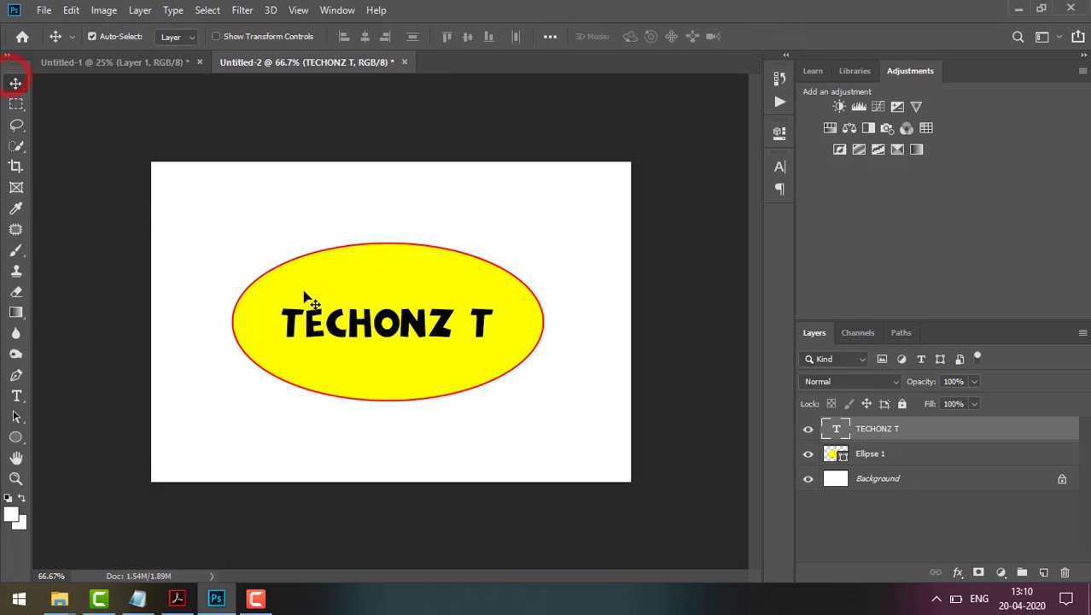
- Paste the copied letters ECH as a separate text layer below the ellipse's lower right edge
{"action": "key", "text": "t"}
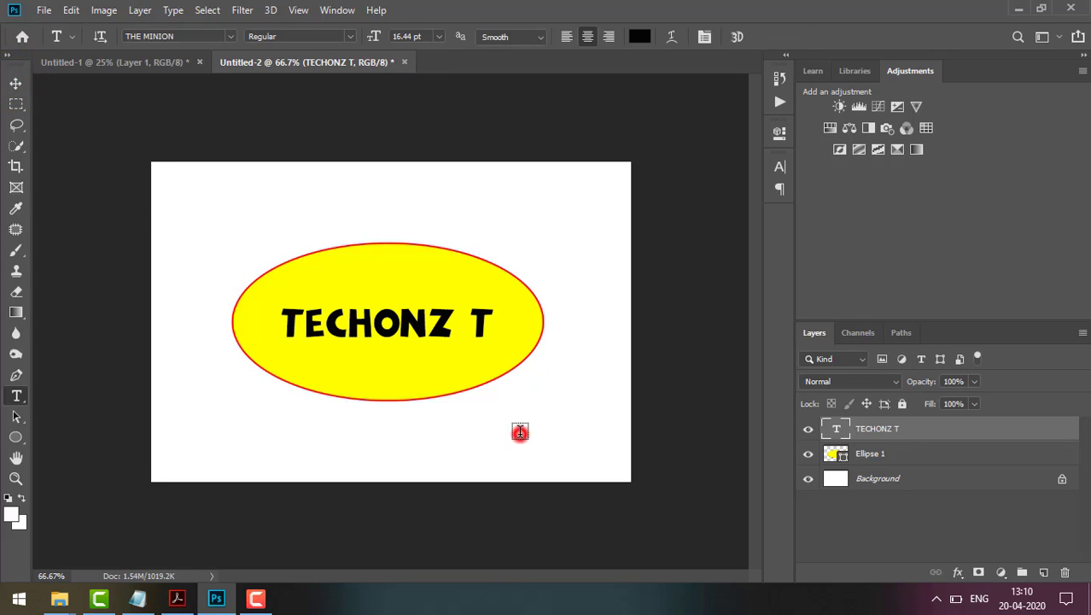
{"action": "left_click", "coordinate": [520, 432]}
{"action": "key", "text": "ctrl+v"}
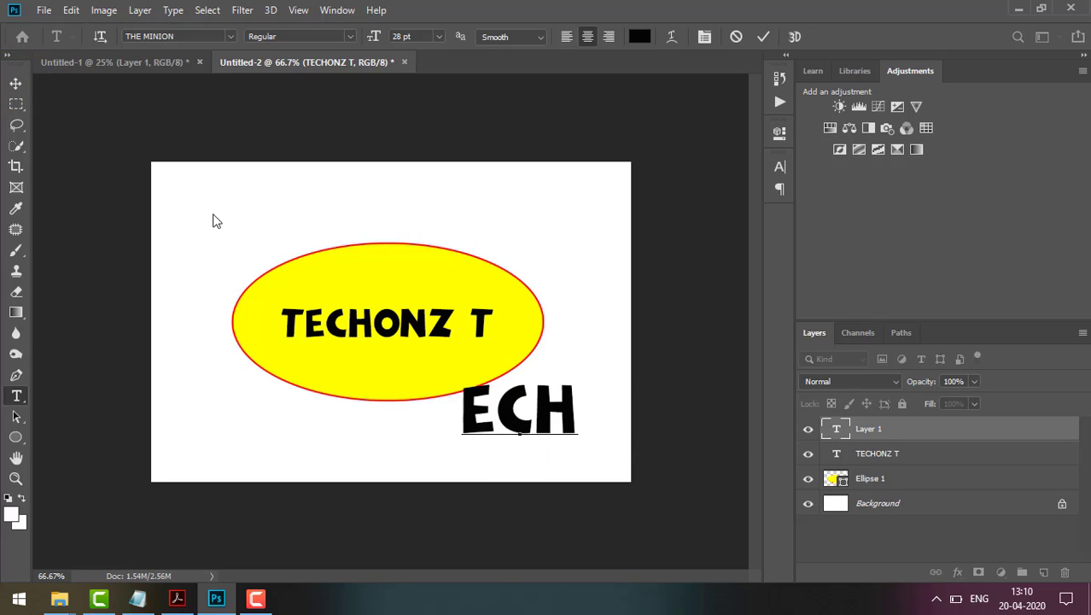
{"action": "left_click", "coordinate": [16, 83]}
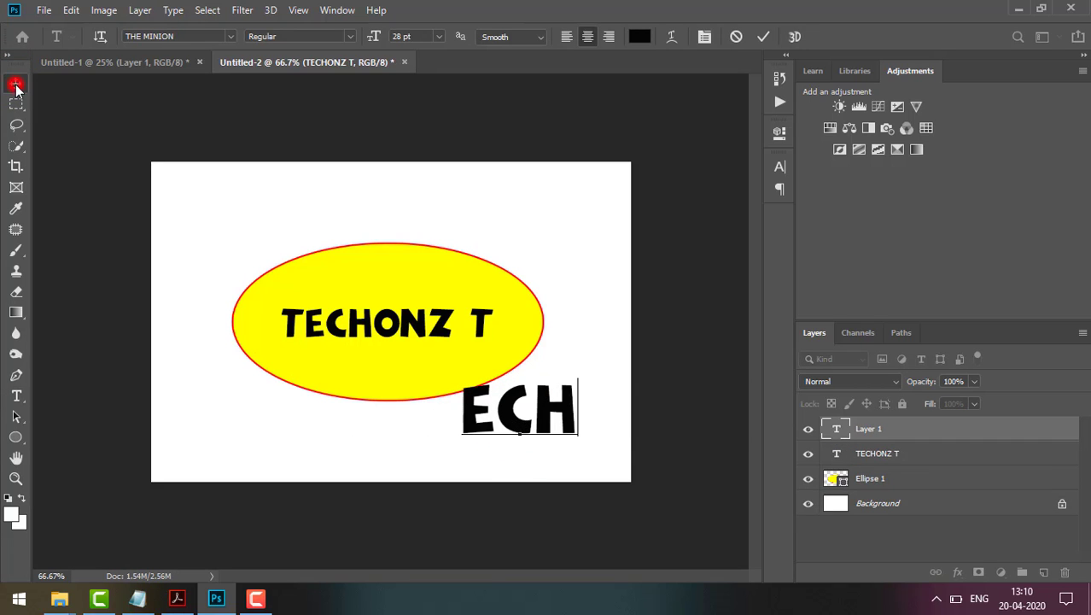
- Scale the ECH text down to about 17 pt and move it onto the ellipse
{"action": "left_click", "coordinate": [482, 434]}
{"action": "key", "text": "ctrl+t"}
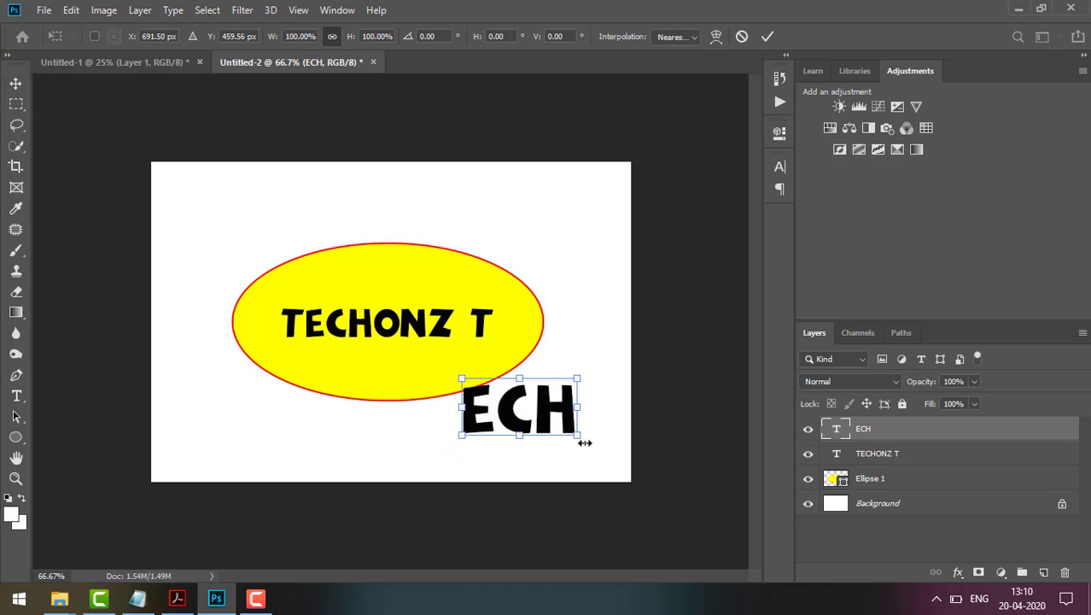
{"action": "left_click_drag", "start_coordinate": [578, 438], "coordinate": [382, 343]}
{"action": "key", "text": "Return"}
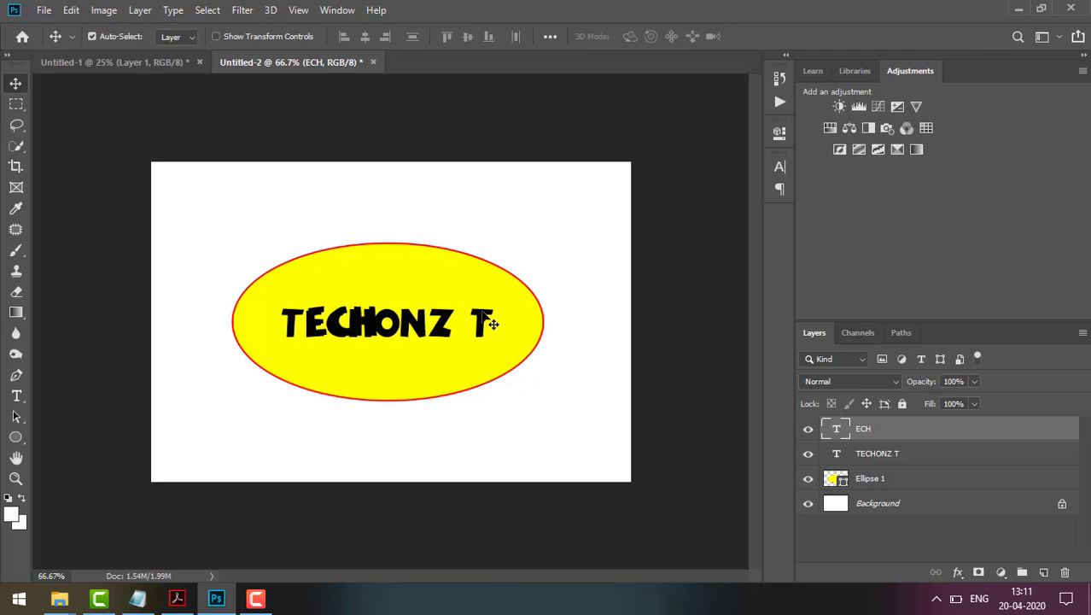
- Shorten the TECHONZ T text to TECHON and move the ECH text just below it
{"action": "left_click", "coordinate": [492, 323]}
{"action": "key", "text": "t"}
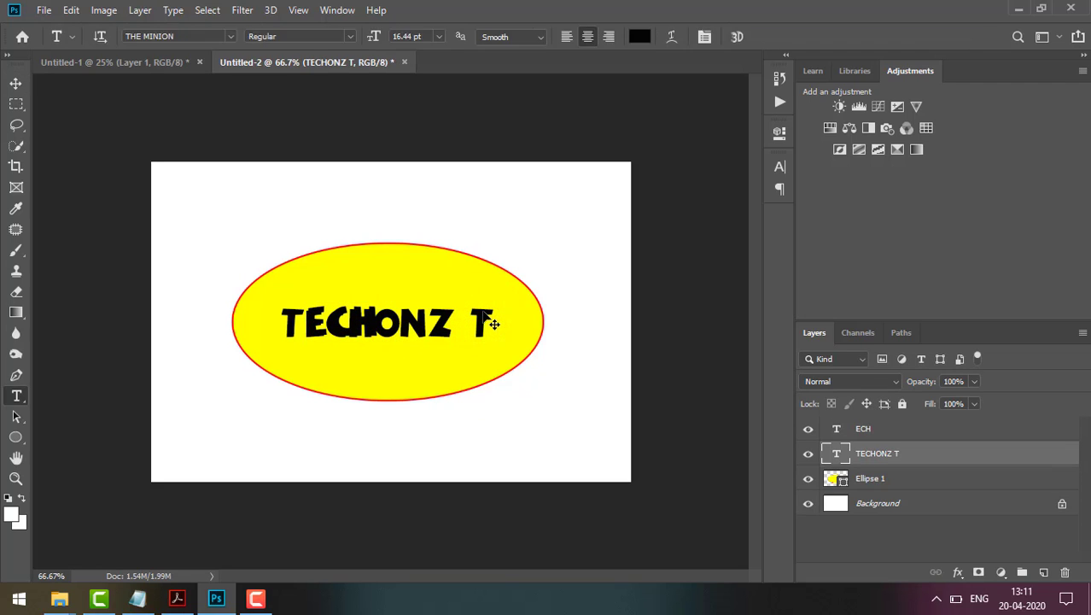
{"action": "left_click_drag", "start_coordinate": [459, 317], "coordinate": [539, 316]}
{"action": "key", "text": "BackSpace"}
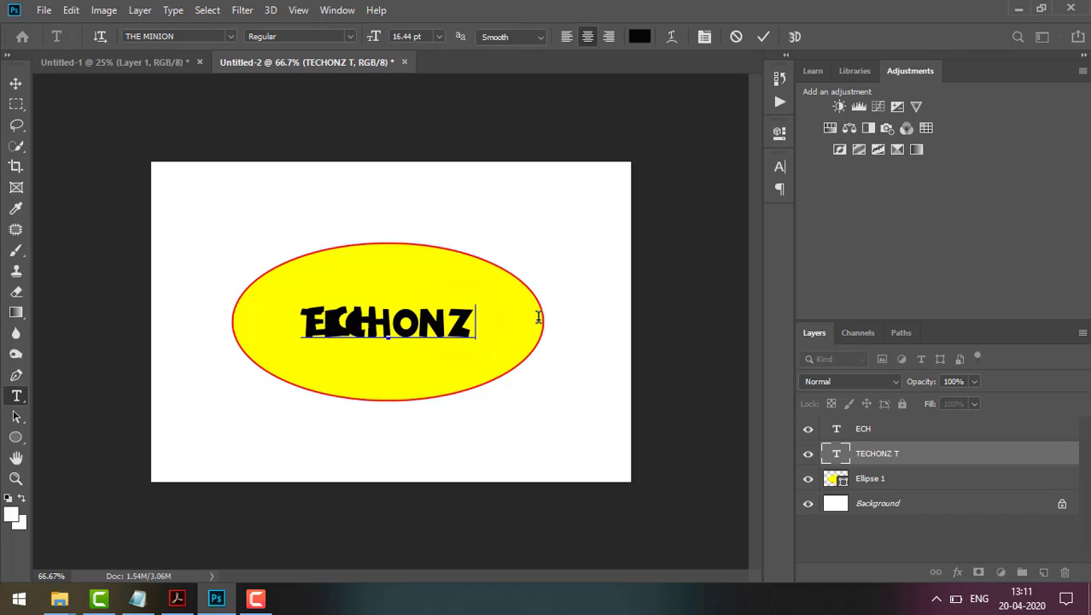
{"action": "key", "text": "BackSpace"}
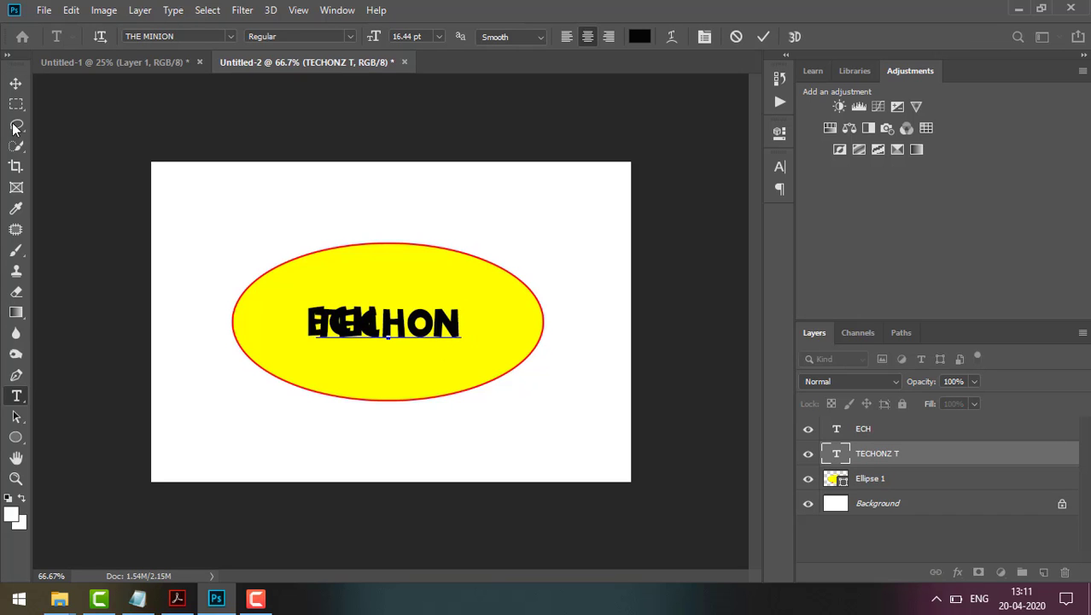
{"action": "left_click", "coordinate": [15, 83]}
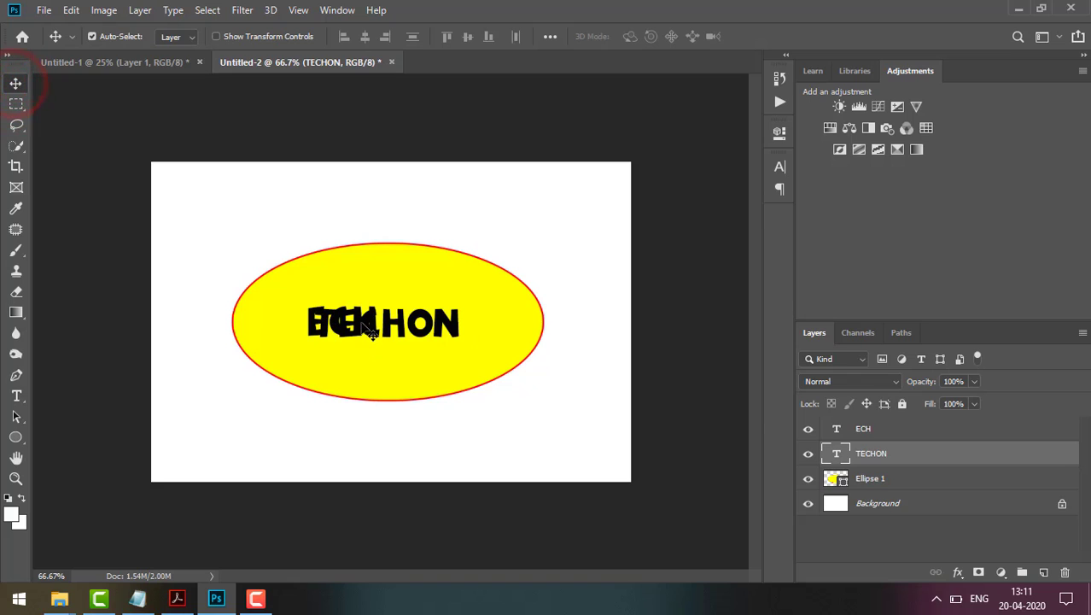
{"action": "left_click_drag", "start_coordinate": [371, 333], "coordinate": [367, 377]}
- Enlarge the first letter T of TECHON to about 37 pt
{"action": "key", "text": "t"}
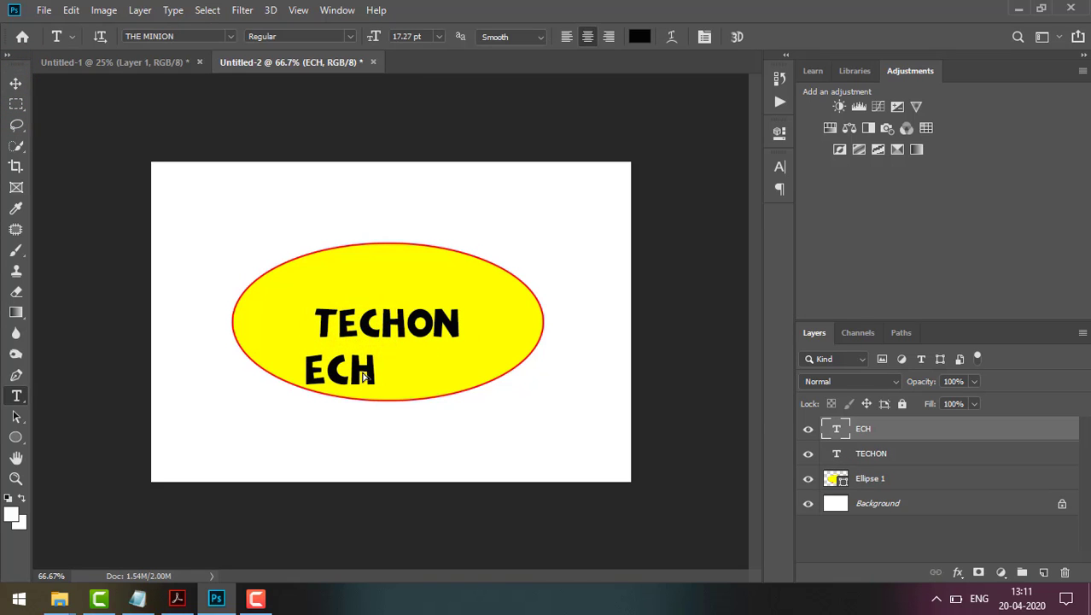
{"action": "left_click_drag", "start_coordinate": [319, 328], "coordinate": [331, 326]}
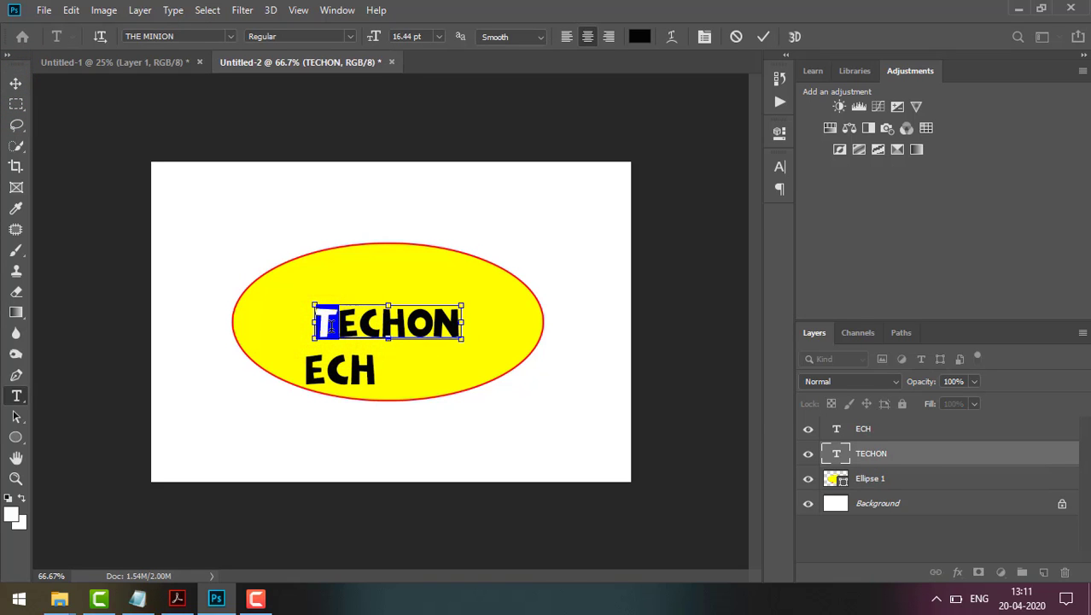
{"action": "key", "text": "ctrl+shift+period"}
{"action": "key", "text": "ctrl+shift+period"}
{"action": "key", "text": "ctrl+shift+period"}
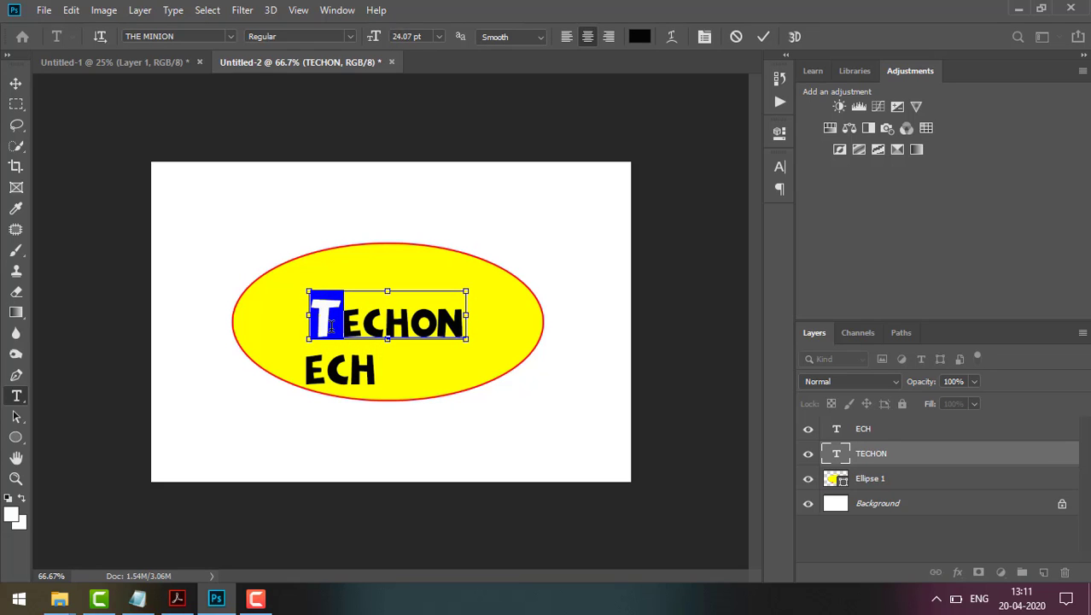
{"action": "key", "text": "ctrl+shift+period"}
{"action": "key", "text": "ctrl+shift+period"}
{"action": "key", "text": "ctrl+shift+period"}
{"action": "key", "text": "ctrl+shift+period"}
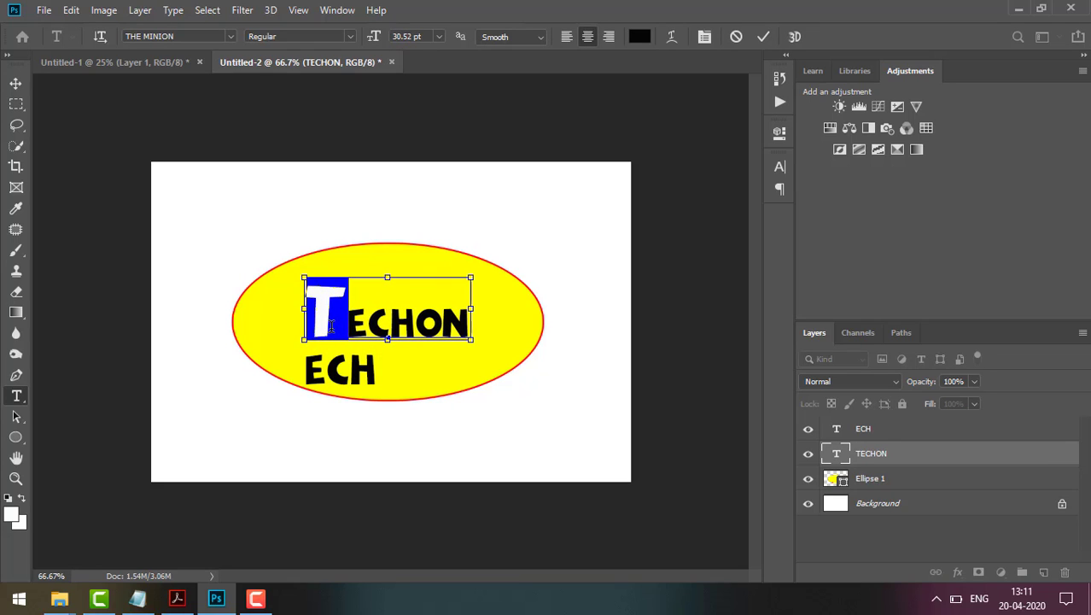
{"action": "key", "text": "ctrl+shift+period"}
{"action": "key", "text": "ctrl+shift+period"}
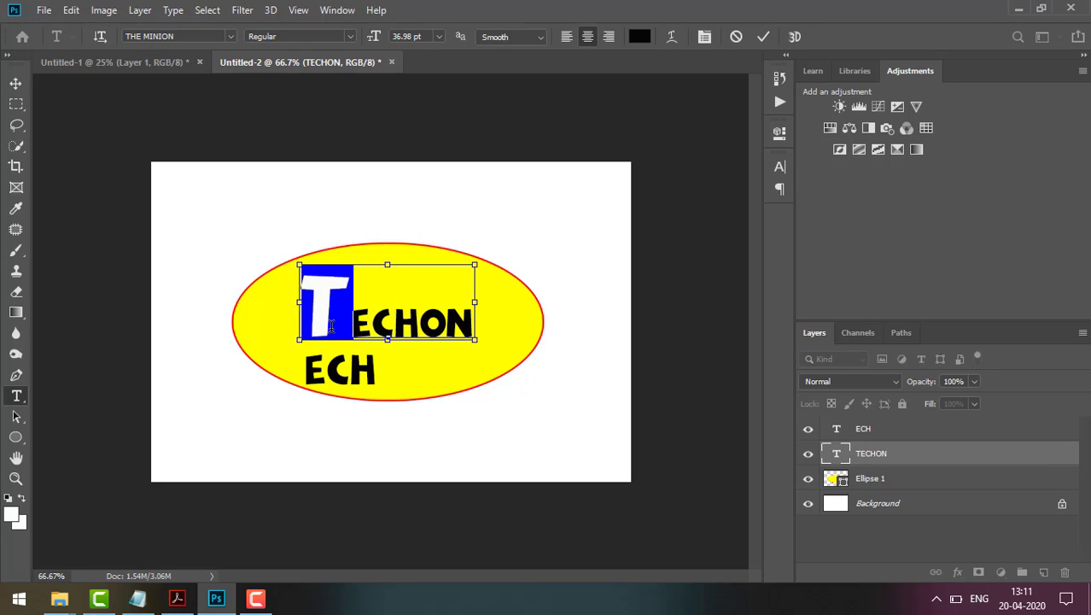
{"action": "key", "text": "ctrl+t"}
- Add the letter Z at the end of the TECHON text
{"action": "left_click", "coordinate": [397, 327]}
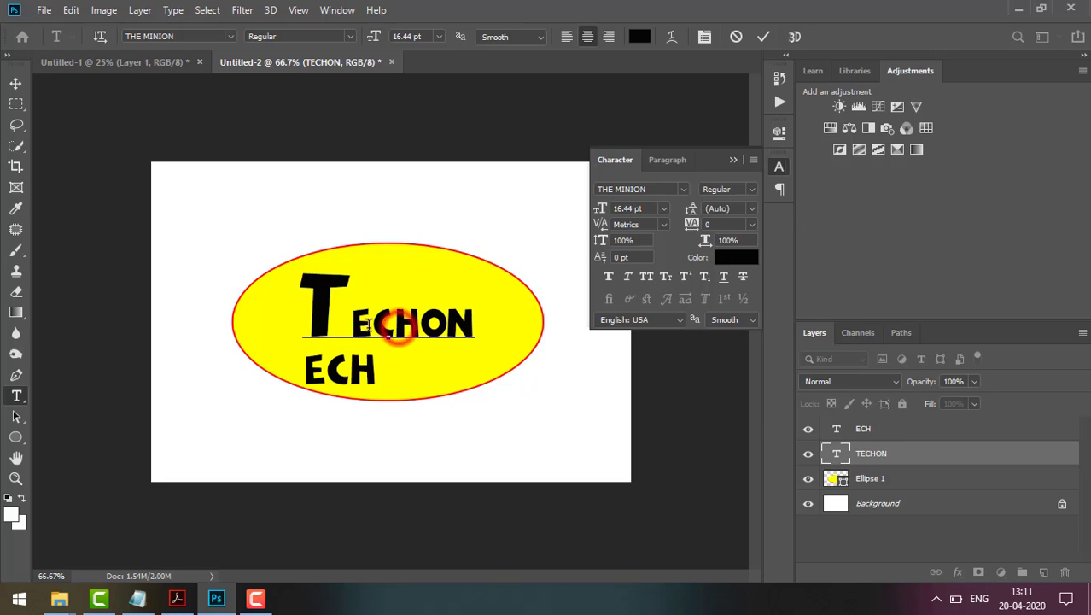
{"action": "left_click_drag", "start_coordinate": [357, 327], "coordinate": [481, 328]}
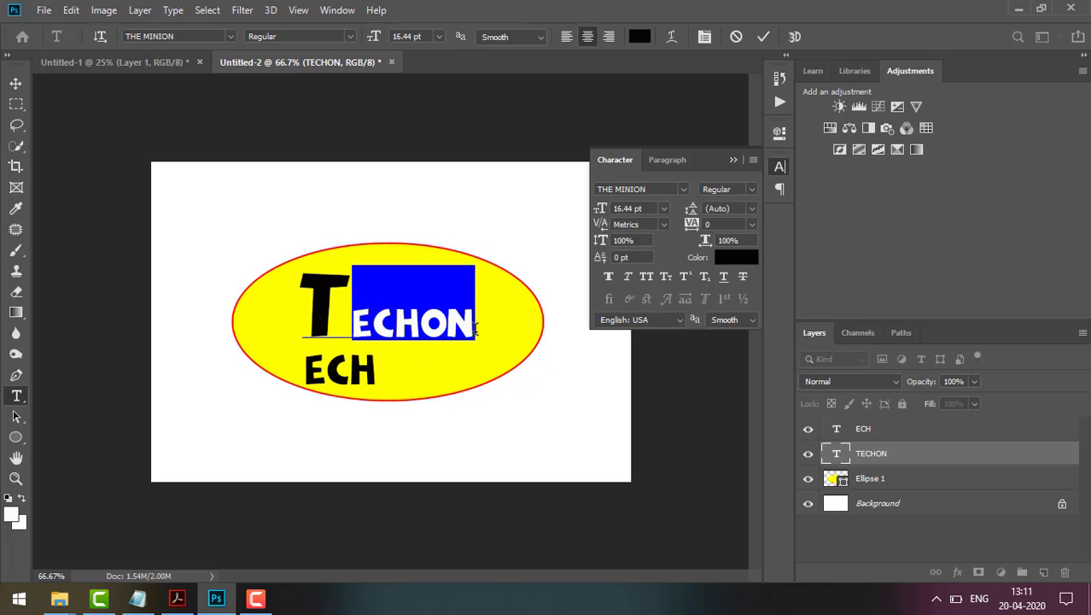
{"action": "left_click", "coordinate": [479, 329]}
{"action": "type", "text": "Z"}
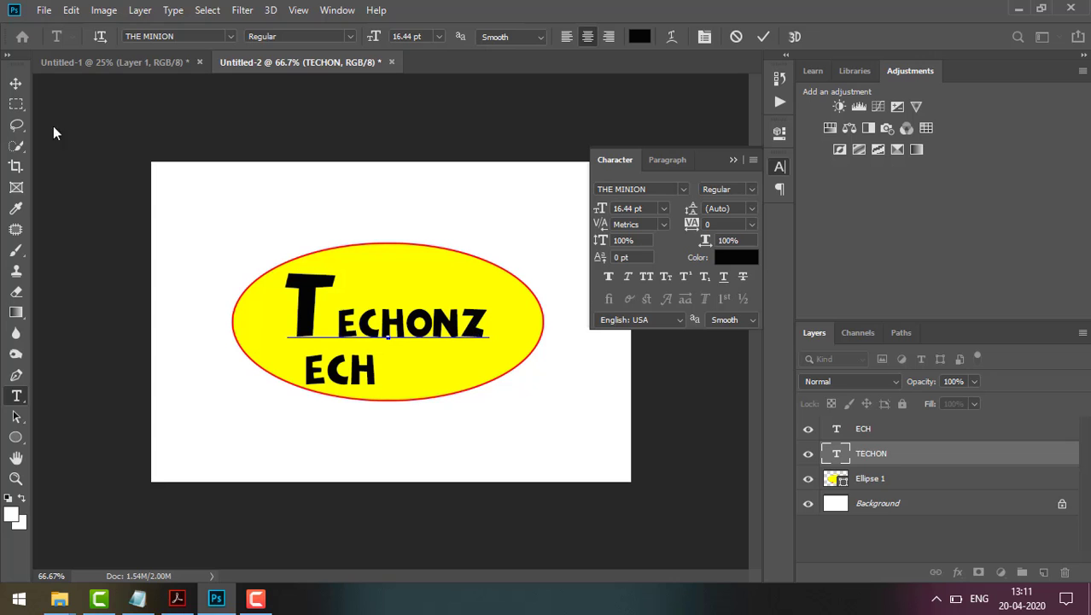
{"action": "left_click", "coordinate": [13, 83]}
- Move the TECHONZ text toward the ellipse's right side and place ECH directly left of its large T
{"action": "left_click_drag", "start_coordinate": [411, 322], "coordinate": [460, 323]}
{"action": "left_click_drag", "start_coordinate": [352, 371], "coordinate": [311, 337]}
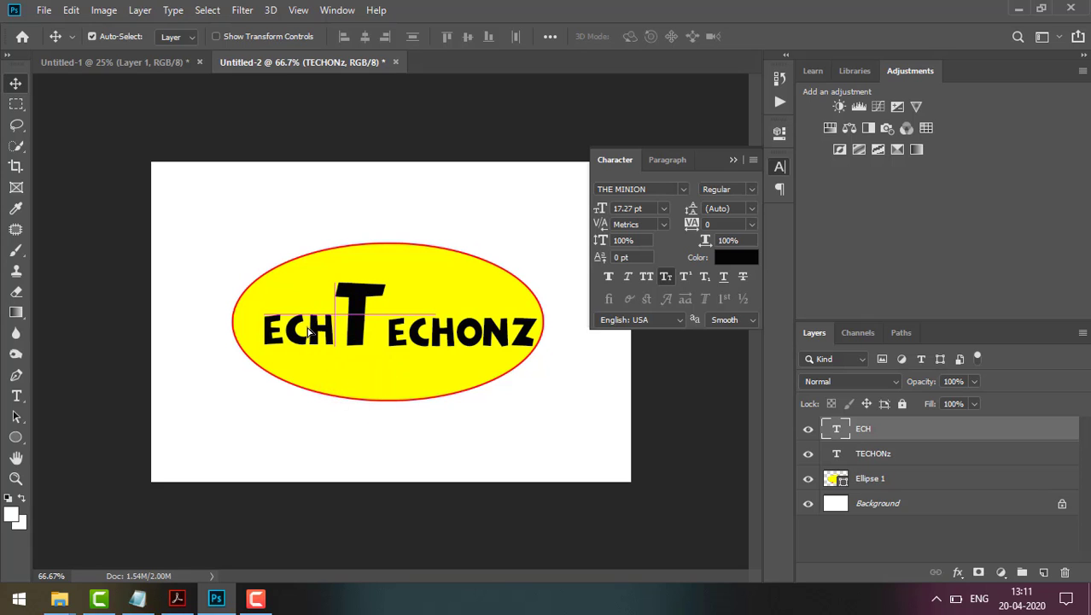
{"action": "left_click", "coordinate": [460, 344]}
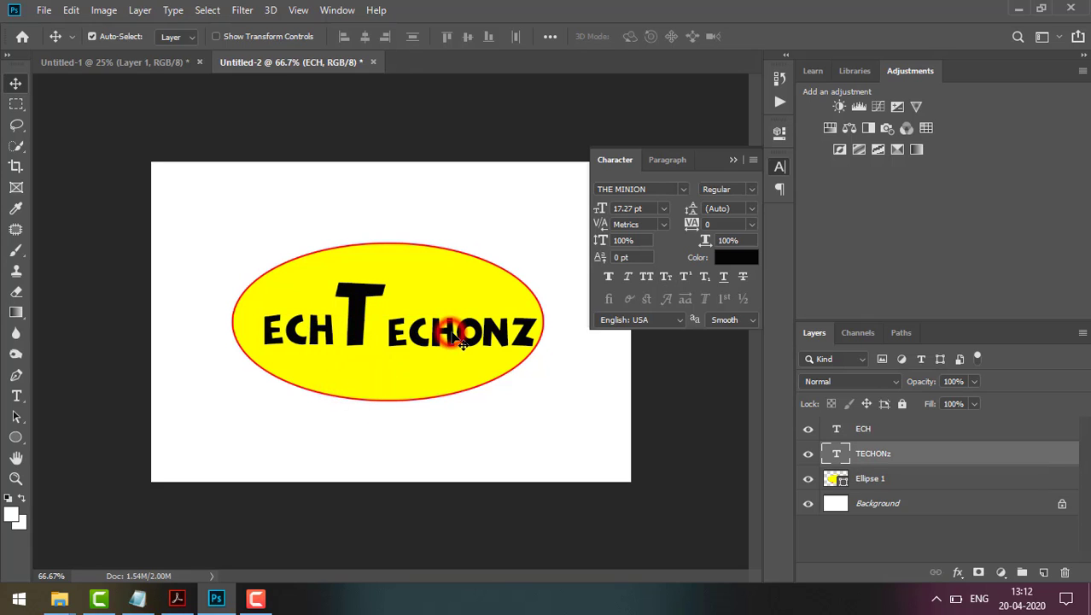
- Flip the ECH text horizontally so that it mirrors away from the large T
{"action": "left_click", "coordinate": [312, 338]}
{"action": "right_click", "coordinate": [314, 338]}
{"action": "left_click", "coordinate": [317, 340]}
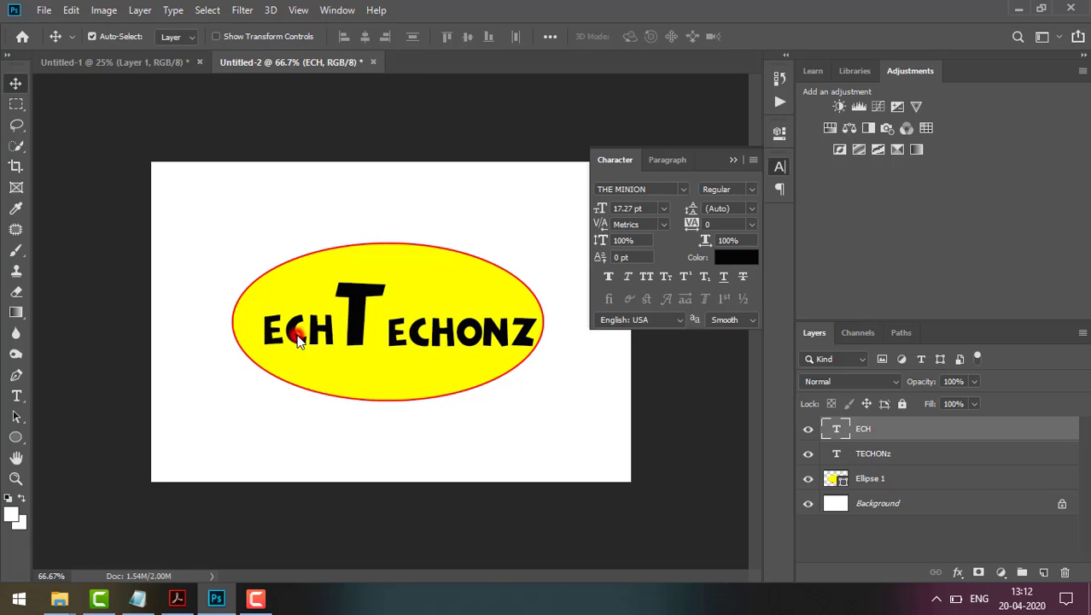
{"action": "left_click_drag", "start_coordinate": [295, 337], "coordinate": [295, 340]}
{"action": "key", "text": "ctrl+t"}
{"action": "right_click", "coordinate": [297, 337]}
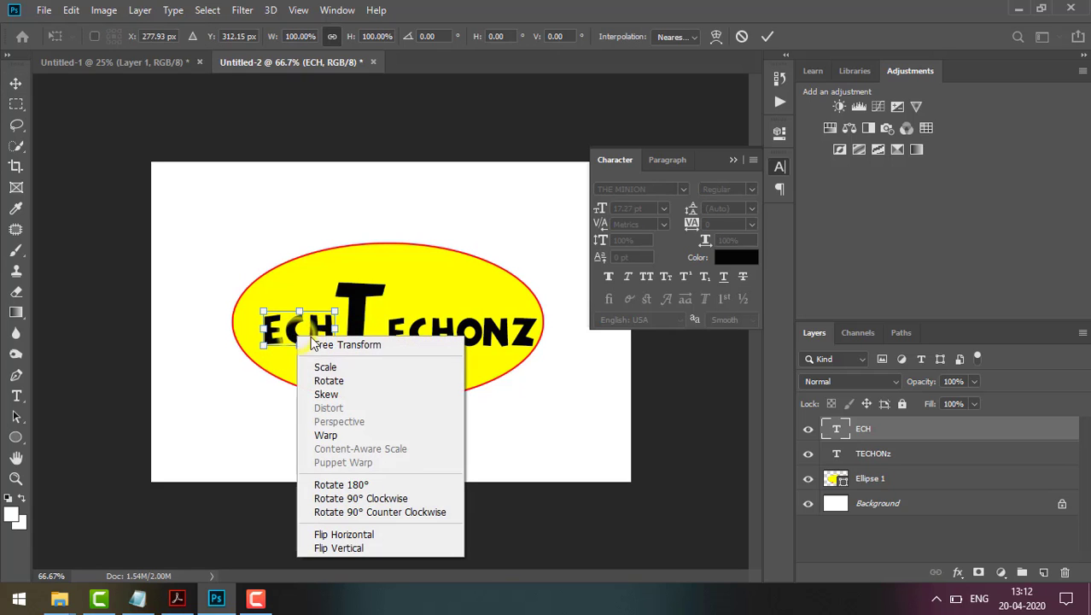
{"action": "left_click", "coordinate": [392, 534]}
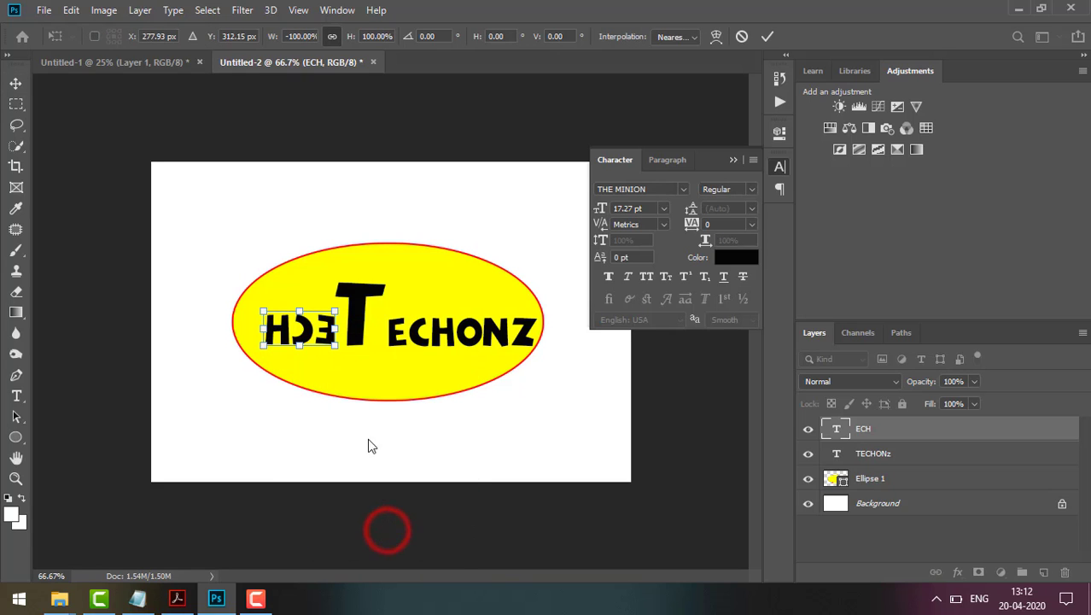
{"action": "key", "text": "Return"}
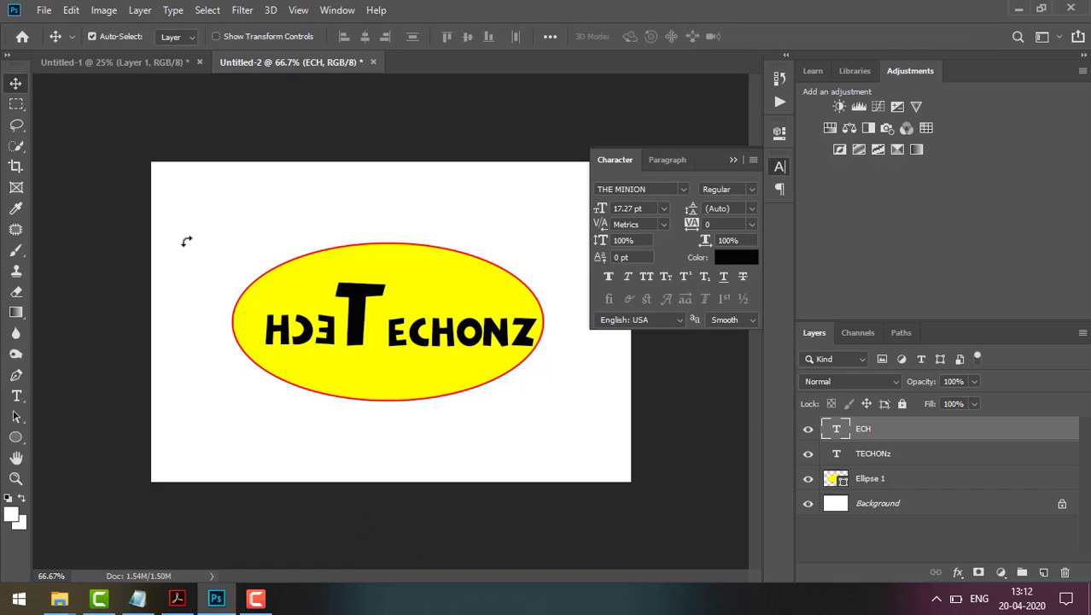
- Delete the letters ECHONZ from the TECHONZ text, keeping only the large T
{"action": "key", "text": "t"}
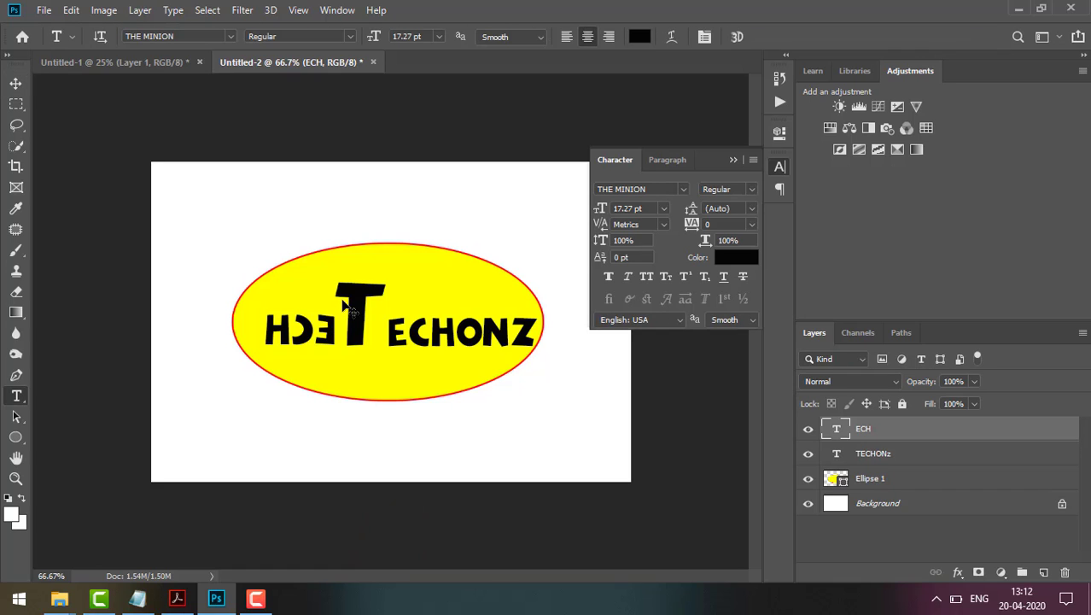
{"action": "left_click", "coordinate": [341, 302]}
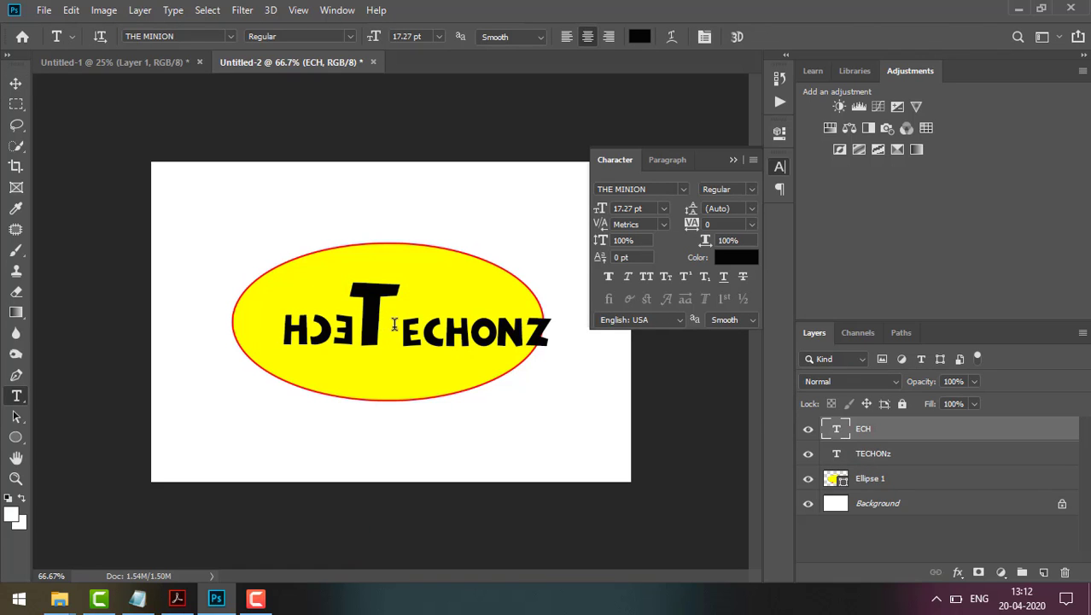
{"action": "left_click_drag", "start_coordinate": [394, 324], "coordinate": [552, 338]}
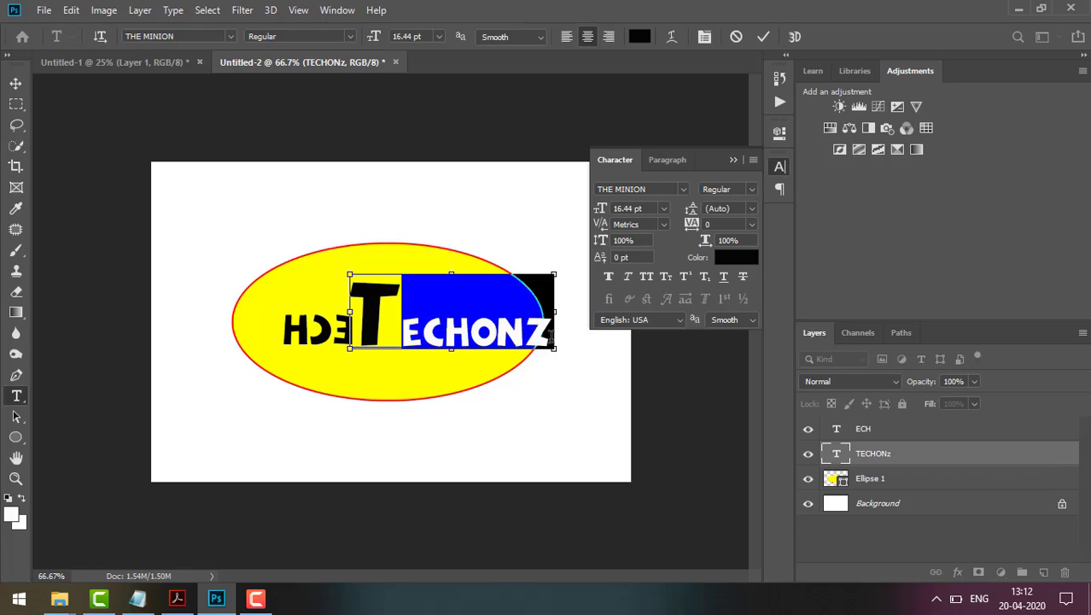
{"action": "key", "text": "BackSpace"}
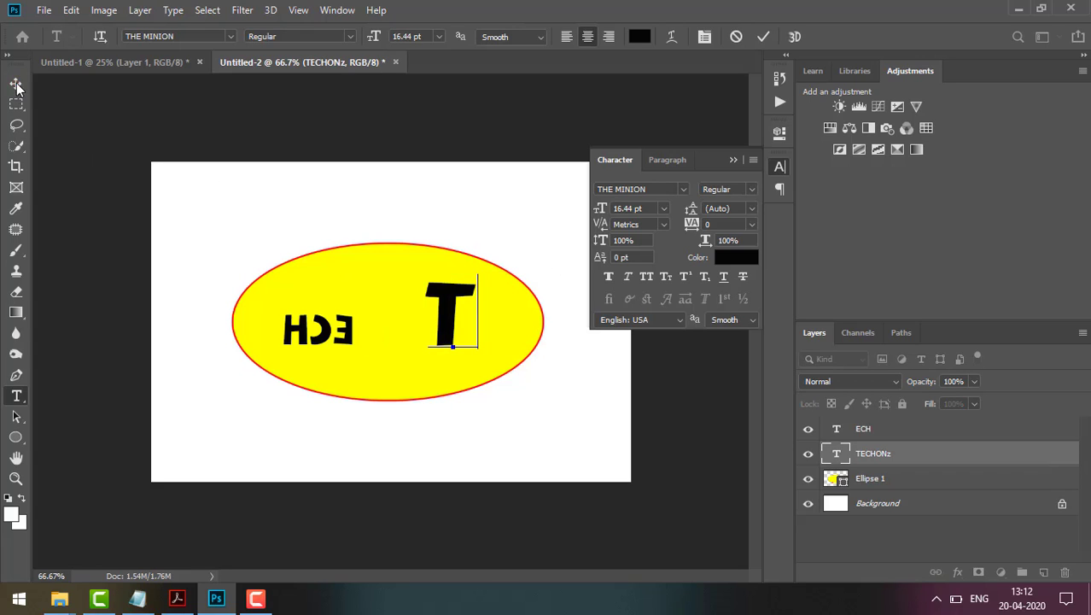
{"action": "left_click", "coordinate": [16, 83]}
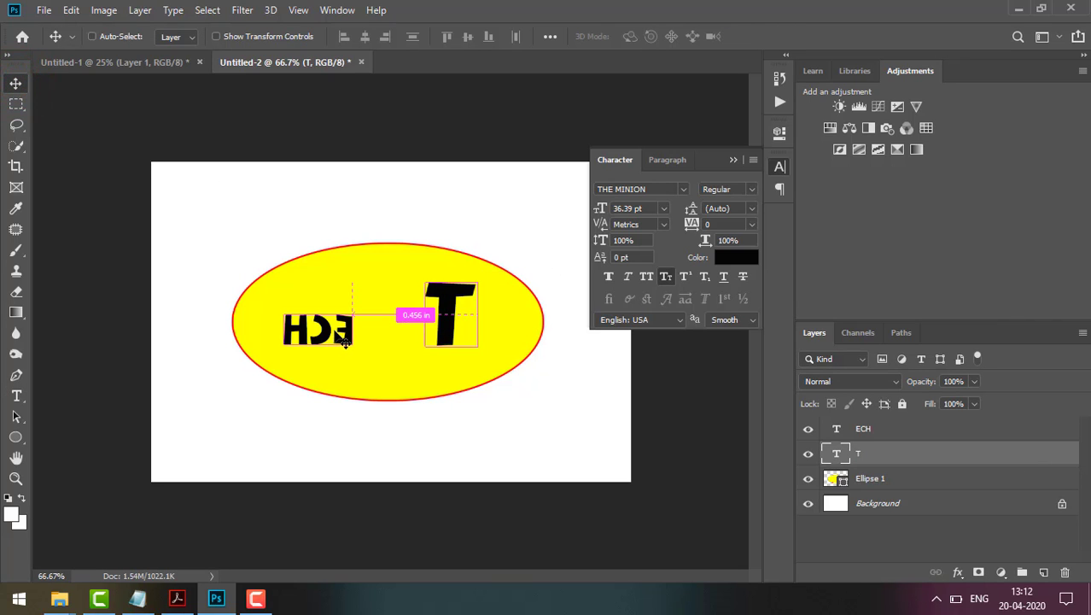
- Add a separate ECHONZ text layer near the yellow ellipse's lower edge
{"action": "key", "text": "t"}
{"action": "left_click", "coordinate": [360, 390]}
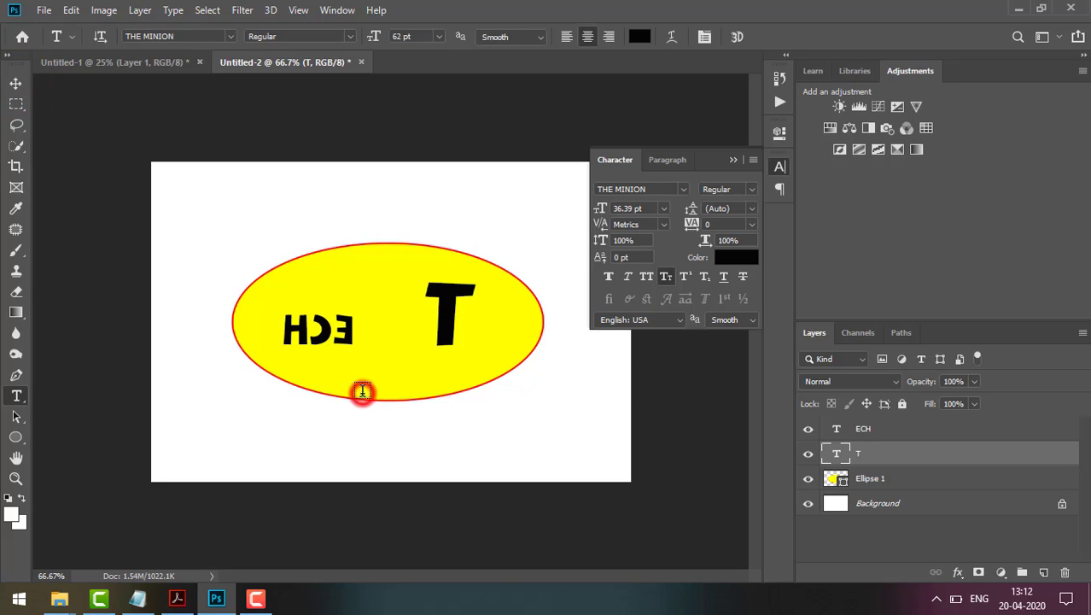
{"action": "type", "text": "ECHONZ"}
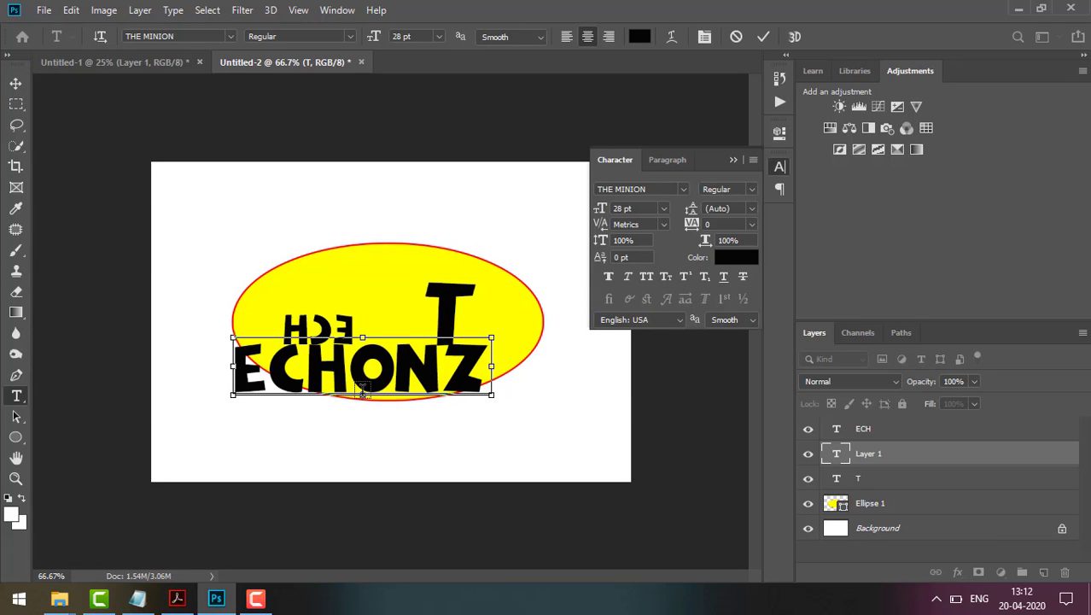
- Reduce the whole ECHONZ text to a font size of 16 pt
{"action": "key", "text": "ctrl+a"}
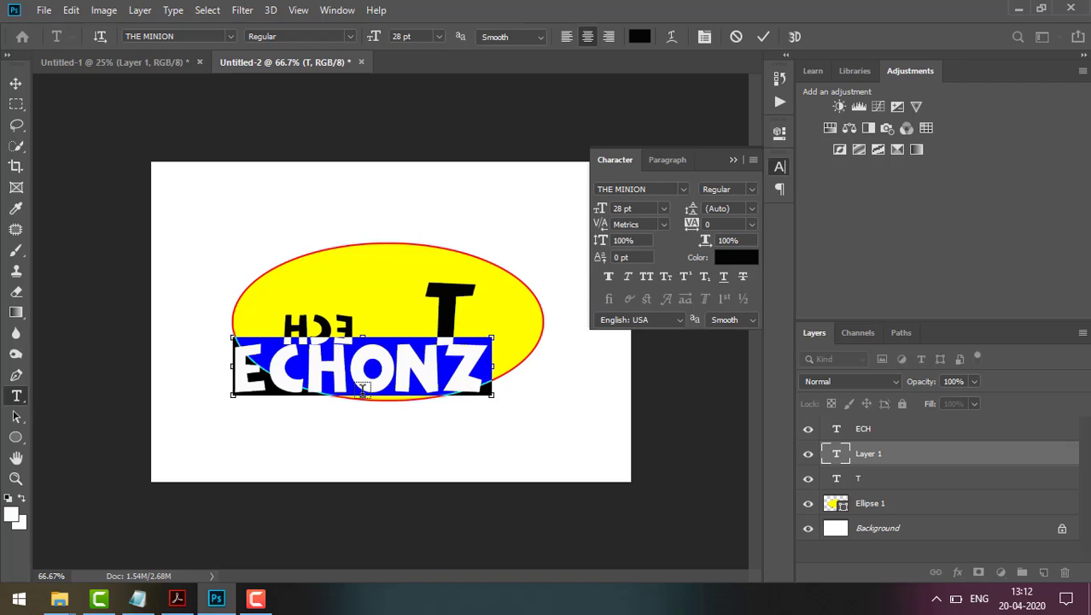
{"action": "key", "text": "ctrl+shift+comma"}
{"action": "key", "text": "ctrl+shift+comma"}
{"action": "key", "text": "ctrl+shift+comma"}
{"action": "key", "text": "ctrl+shift+comma"}
{"action": "key", "text": "ctrl+shift+comma"}
{"action": "key", "text": "ctrl+shift+comma"}
{"action": "key", "text": "ctrl+shift+comma"}
{"action": "key", "text": "ctrl+shift+comma"}
{"action": "key", "text": "ctrl+shift+comma"}
{"action": "key", "text": "ctrl+shift+comma"}
{"action": "key", "text": "ctrl+shift+comma"}
{"action": "key", "text": "ctrl+shift+comma"}
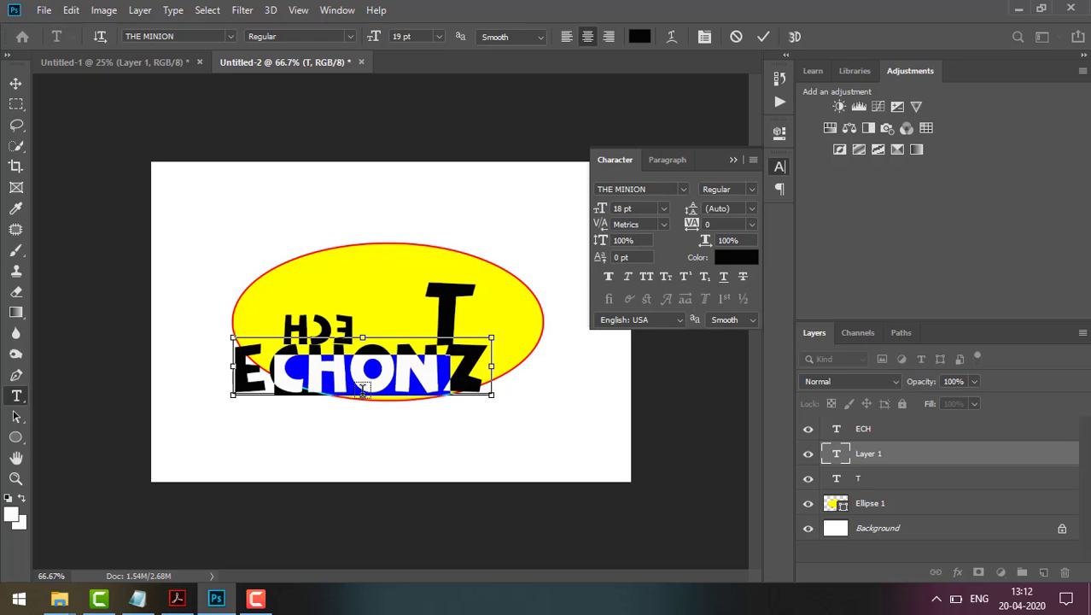
{"action": "key", "text": "ctrl+shift+comma"}
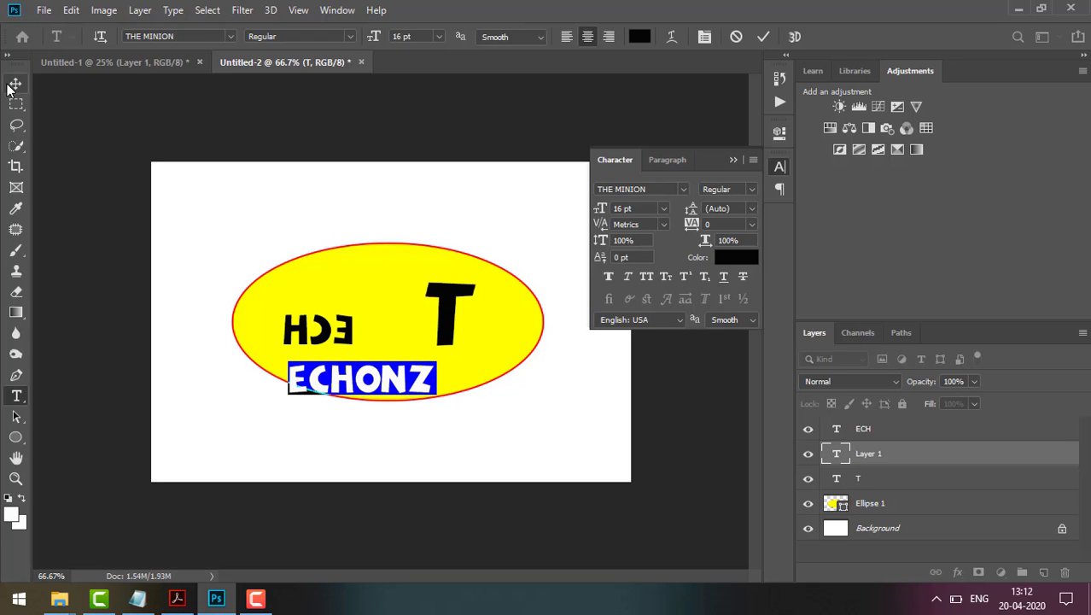
- Move the ECHONZ text to the ellipse's right edge and place the T directly right of the mirrored ECH
{"action": "left_click", "coordinate": [14, 83]}
{"action": "left_click_drag", "start_coordinate": [362, 369], "coordinate": [534, 339]}
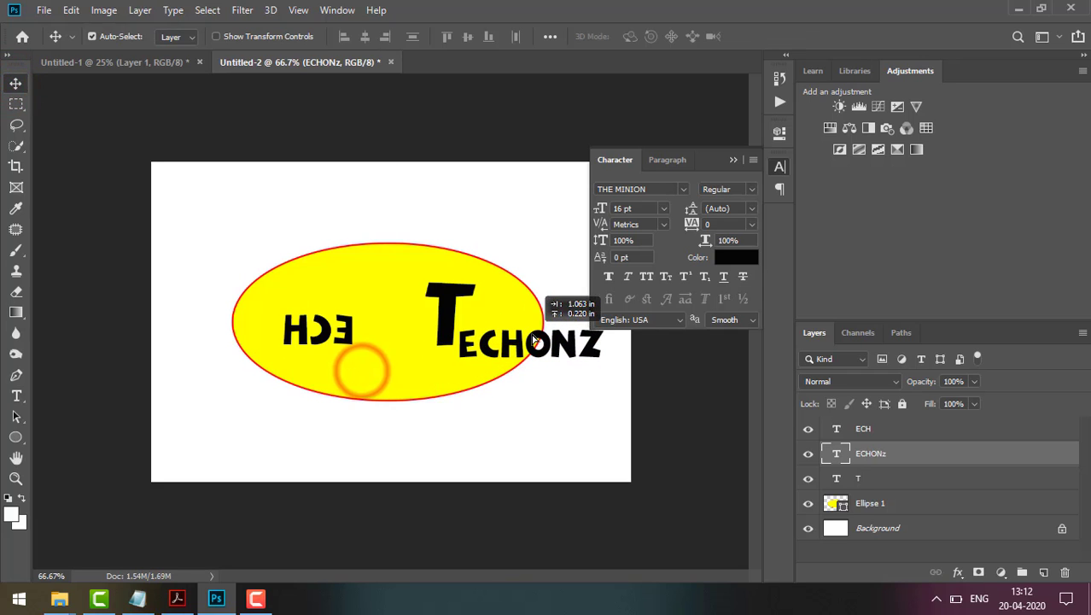
{"action": "left_click_drag", "start_coordinate": [441, 310], "coordinate": [368, 318]}
- Scale the T up to about 62 pt and place it near the ellipse's centre
{"action": "key", "text": "ctrl+t"}
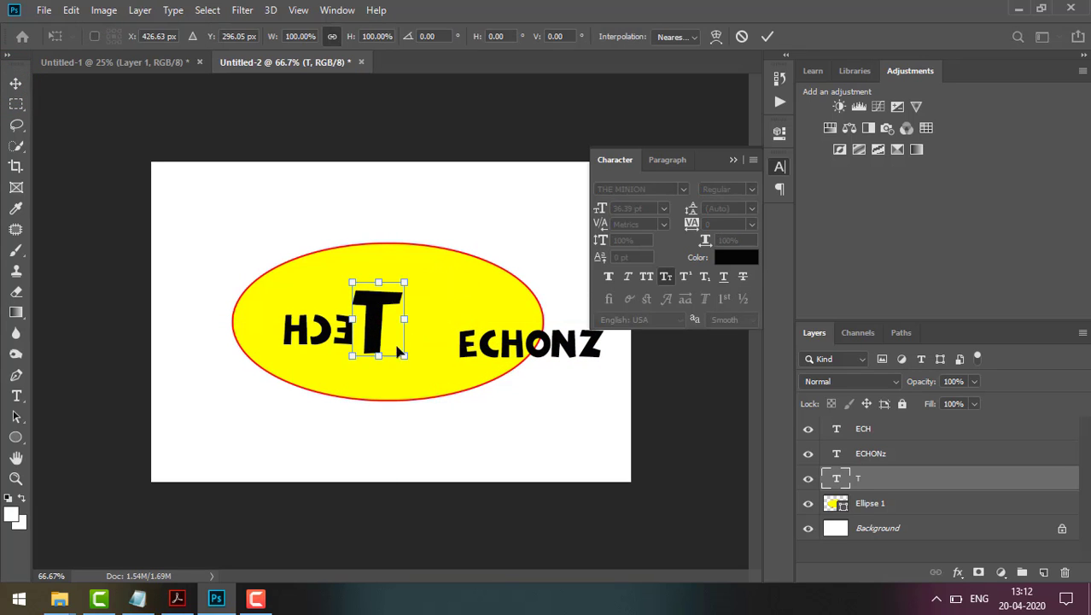
{"action": "left_click_drag", "start_coordinate": [408, 358], "coordinate": [443, 409]}
{"action": "left_click_drag", "start_coordinate": [392, 339], "coordinate": [385, 310]}
{"action": "key", "text": "Return"}
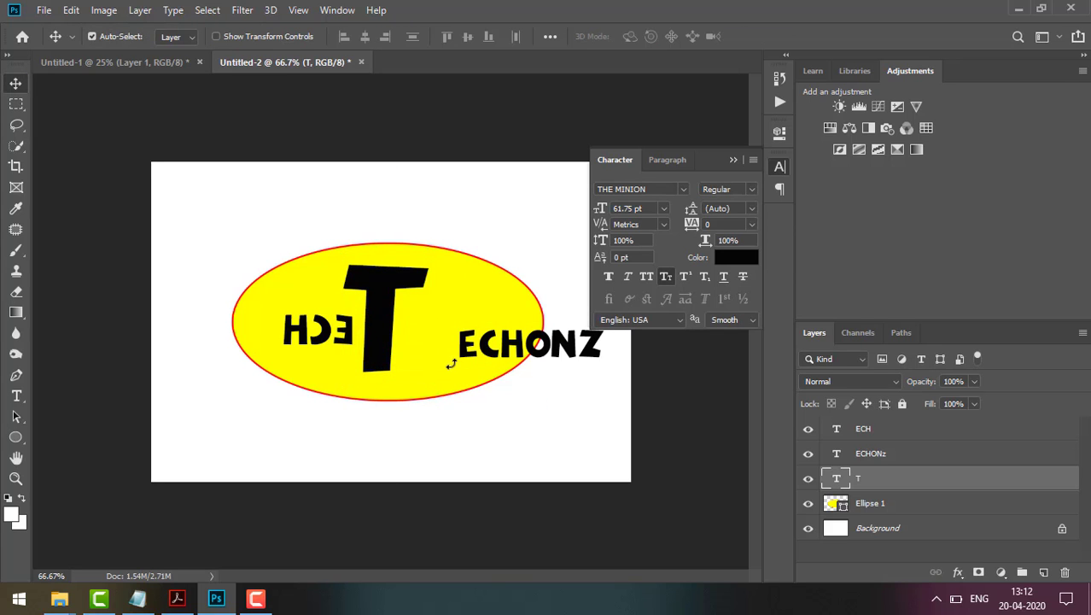
- Fit ECHONZ and the mirrored ECH closely on either side of the large T so the lettering lies inside the ellipse
{"action": "left_click_drag", "start_coordinate": [490, 351], "coordinate": [333, 328]}
{"action": "left_click_drag", "start_coordinate": [466, 329], "coordinate": [458, 329]}
{"action": "left_click_drag", "start_coordinate": [373, 330], "coordinate": [369, 329]}
{"action": "left_click", "coordinate": [528, 433]}
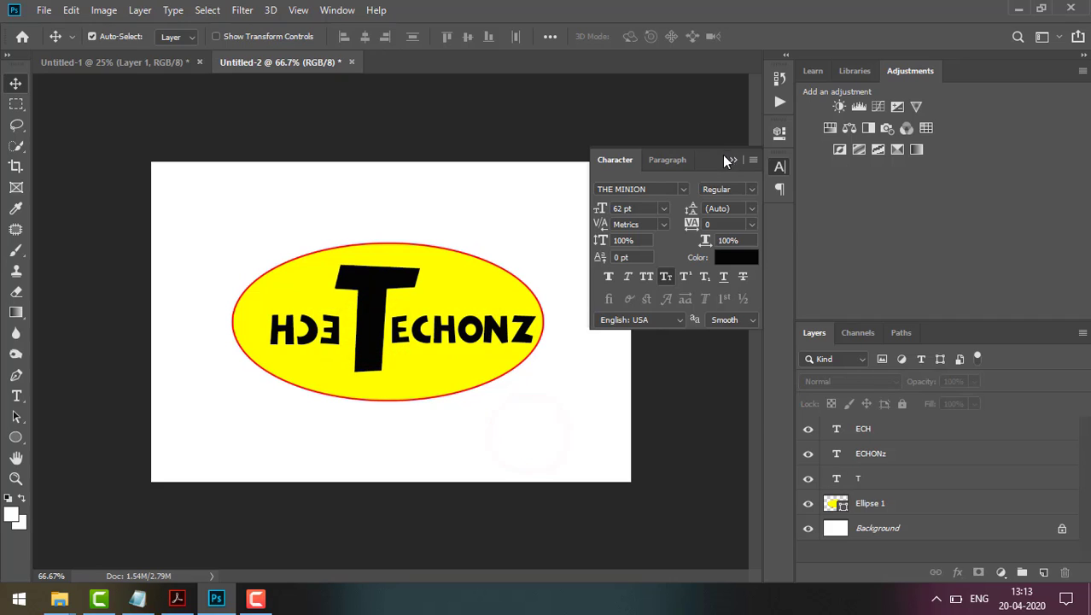
{"action": "left_click", "coordinate": [732, 161]}
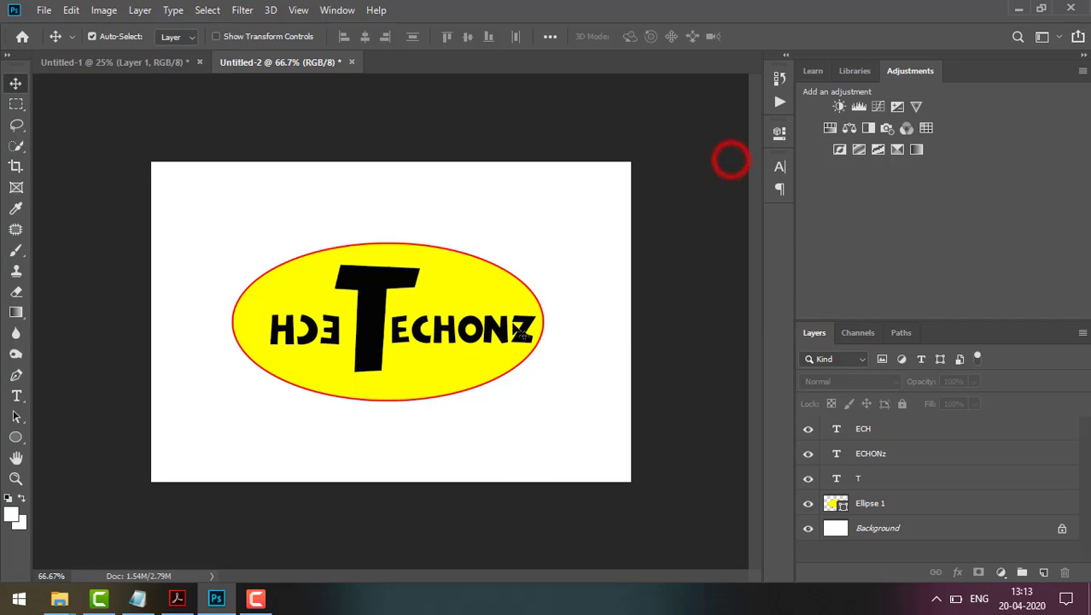
- Link the ECH, ECHONZ and T text layers and shift the lettering slightly left within the ellipse
{"action": "left_click", "coordinate": [905, 481]}
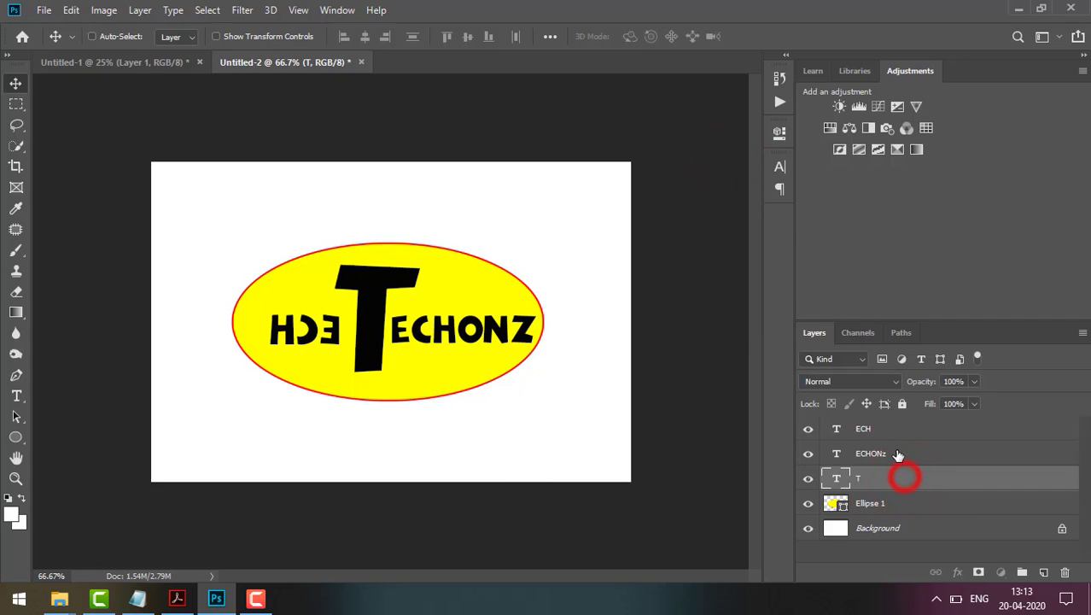
{"action": "left_click", "coordinate": [898, 453], "text": "shift"}
{"action": "left_click", "coordinate": [886, 433], "text": "shift"}
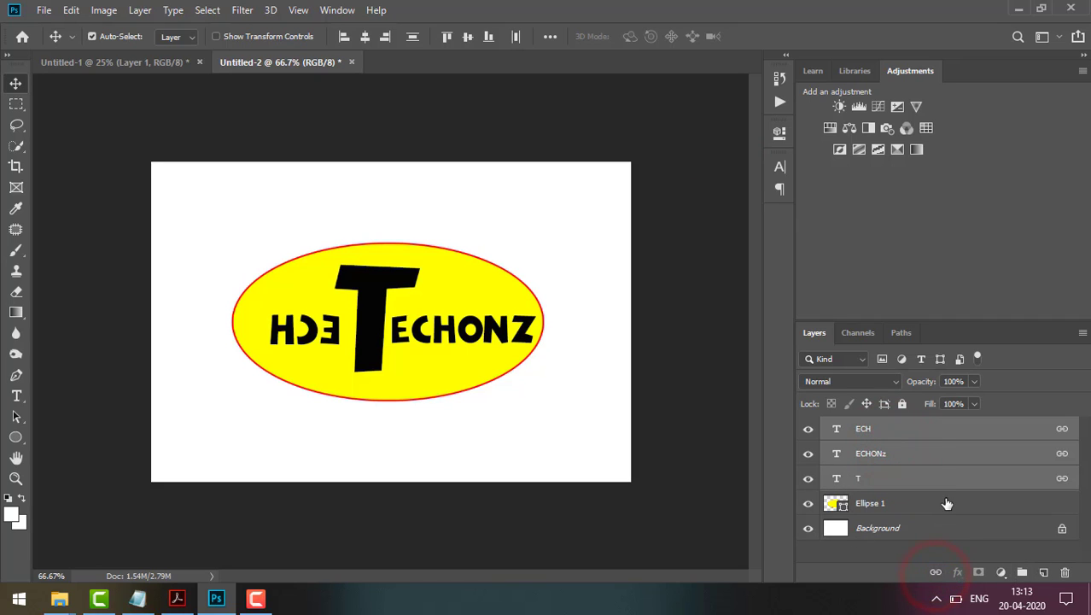
{"action": "left_click", "coordinate": [596, 469]}
{"action": "mouse_move", "coordinate": [452, 332]}
{"action": "left_mouse_down"}
{"action": "mouse_move", "coordinate": [547, 398]}
{"action": "mouse_move", "coordinate": [424, 327]}
{"action": "mouse_move", "coordinate": [447, 334]}
{"action": "left_mouse_up"}
- Add a Bevel & Emboss effect to the Ellipse 1 layer with Emboss style, 1000% depth, 13 px size and 16 px soften
{"action": "left_click", "coordinate": [895, 505]}
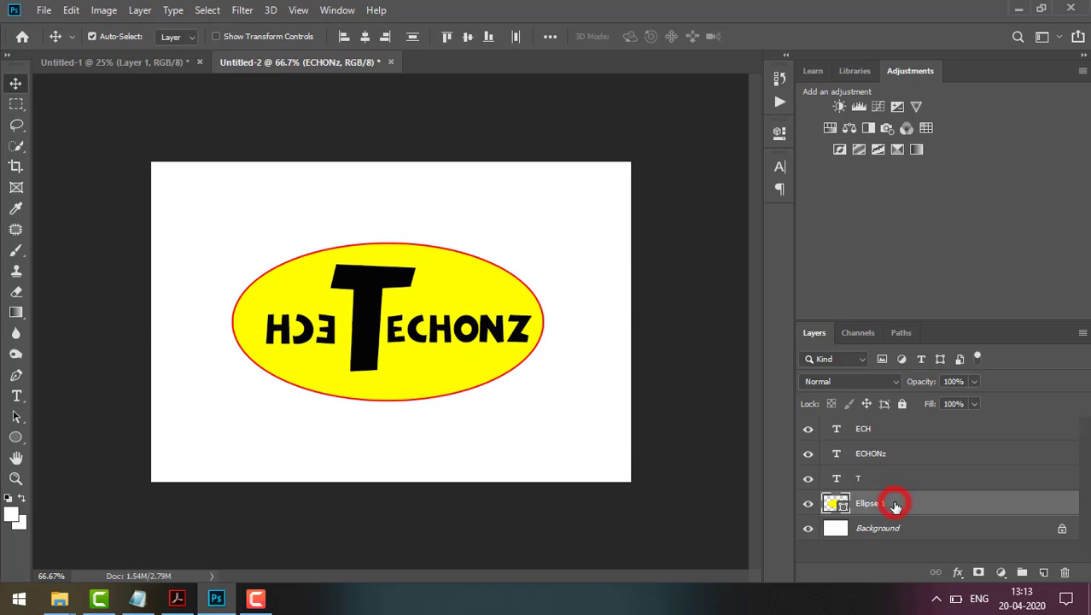
{"action": "left_click", "coordinate": [957, 573]}
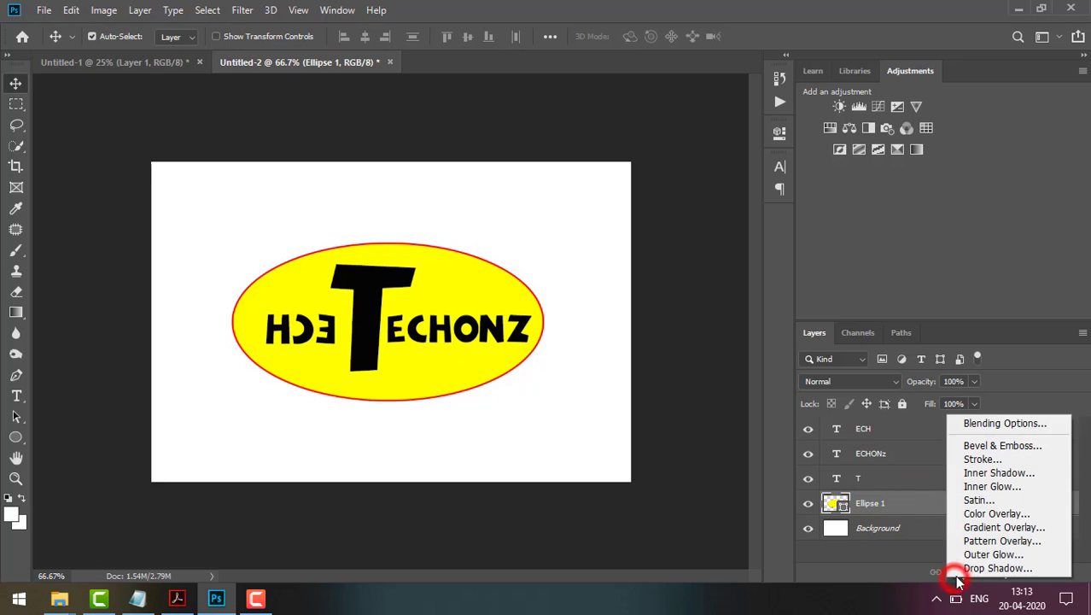
{"action": "left_click", "coordinate": [1011, 425]}
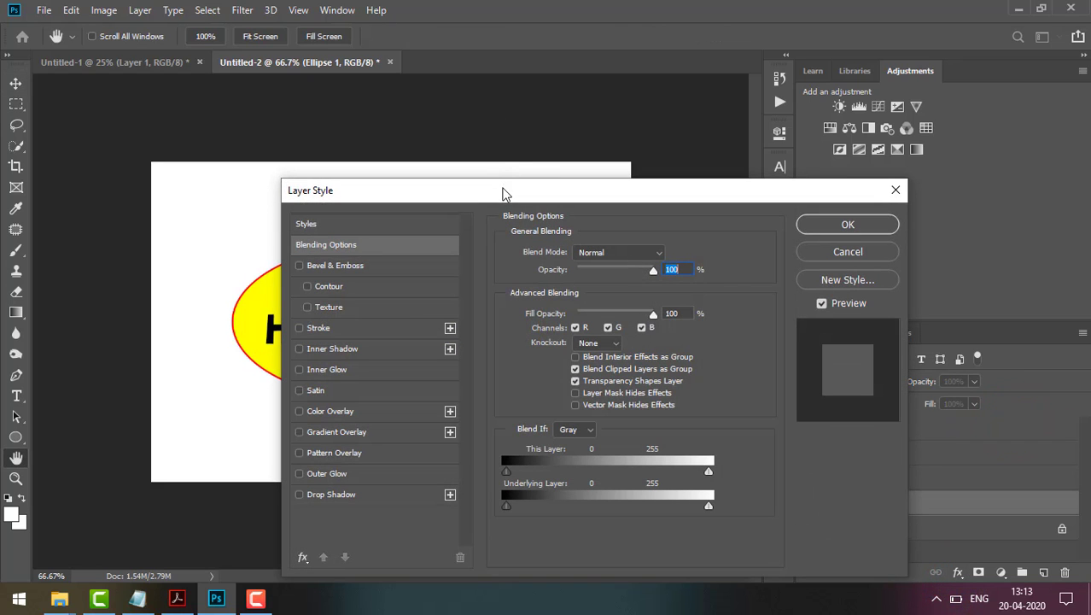
{"action": "left_click_drag", "start_coordinate": [502, 193], "coordinate": [914, 103]}
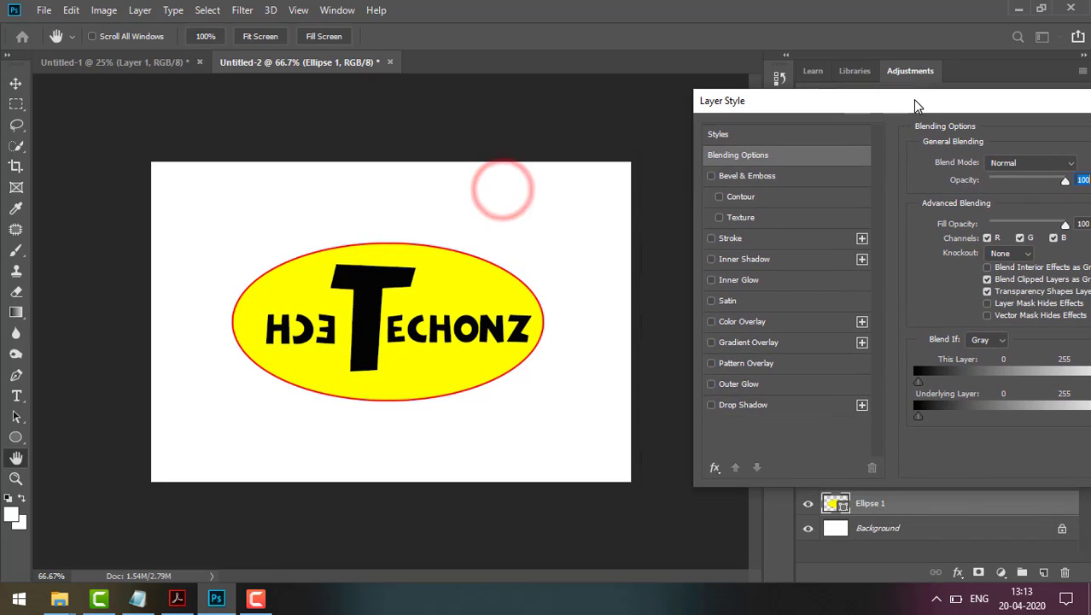
{"action": "left_click", "coordinate": [711, 177]}
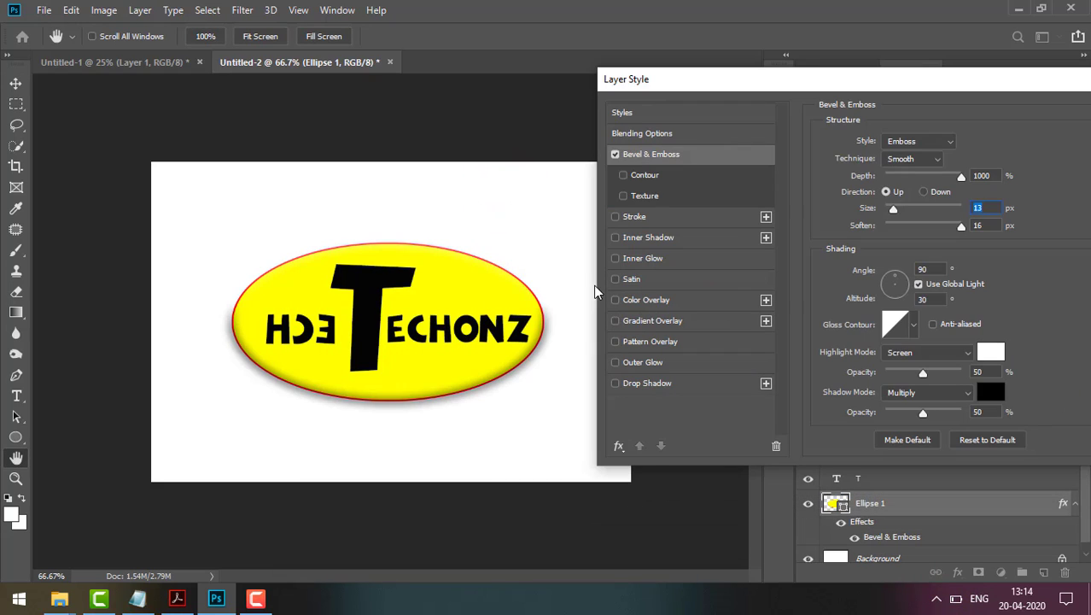
- Add a drop shadow to the ellipse with a 174° angle, 8 px distance, 2% spread and a small size, and apply the layer style
{"action": "left_click", "coordinate": [647, 383]}
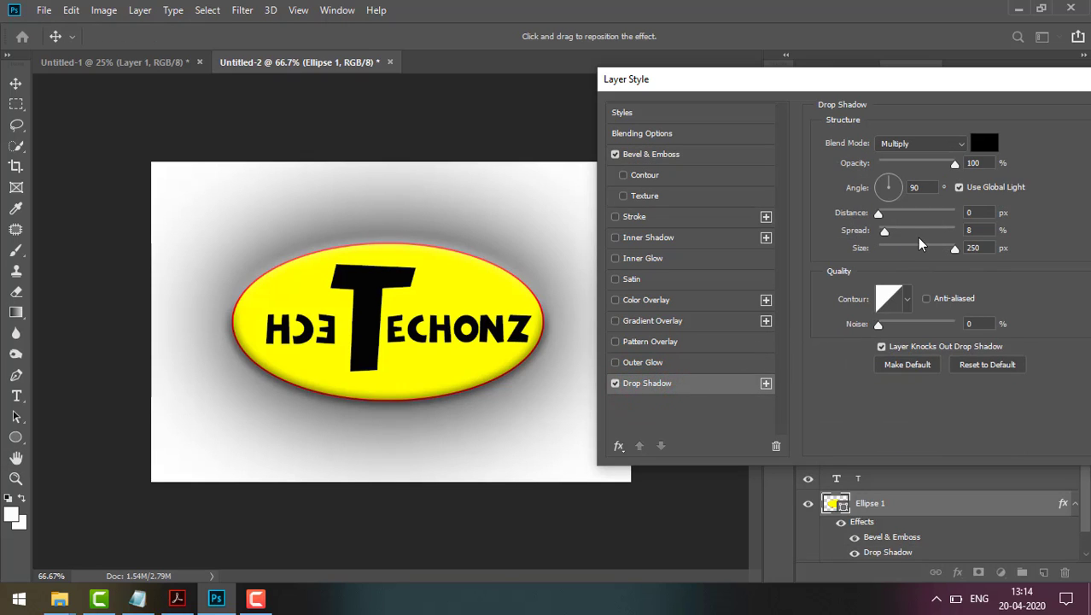
{"action": "left_click_drag", "start_coordinate": [955, 249], "coordinate": [898, 232]}
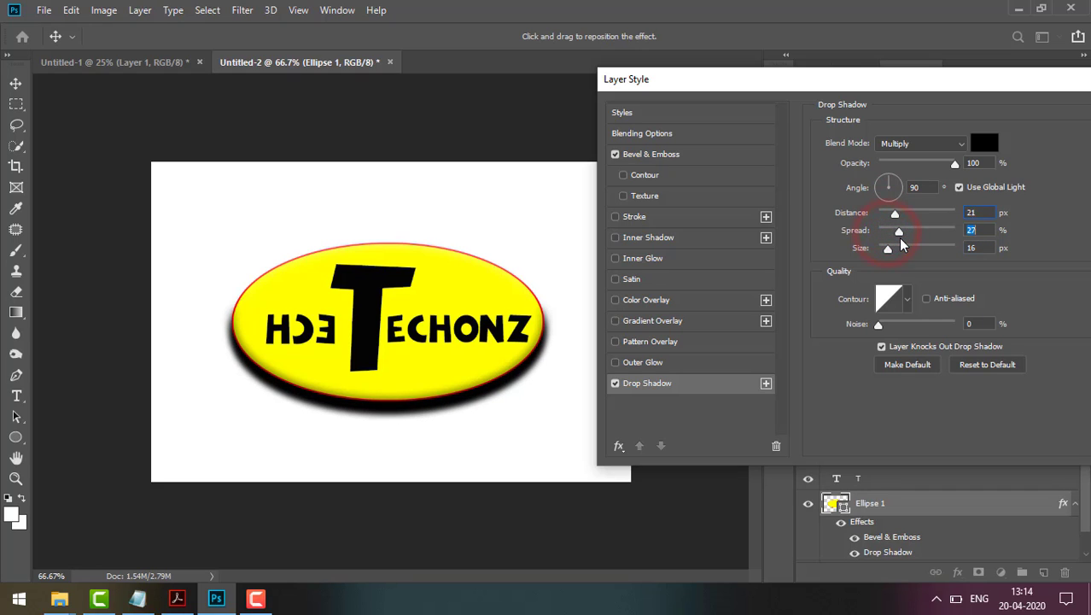
{"action": "left_click", "coordinate": [890, 182]}
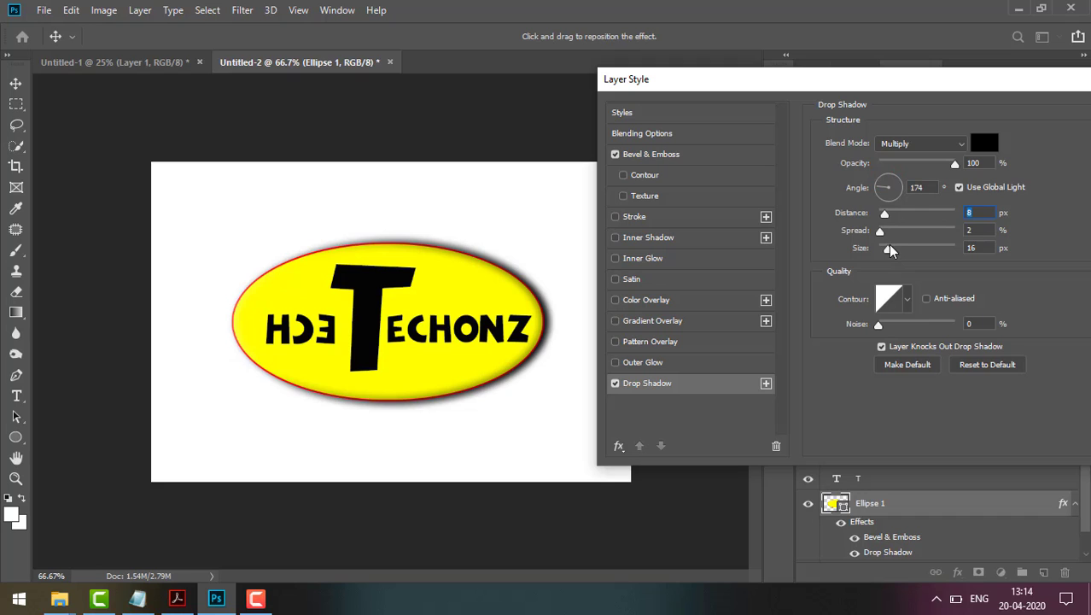
{"action": "left_click_drag", "start_coordinate": [889, 249], "coordinate": [880, 250]}
{"action": "left_click_drag", "start_coordinate": [798, 82], "coordinate": [693, 92]}
{"action": "left_click", "coordinate": [1044, 119]}
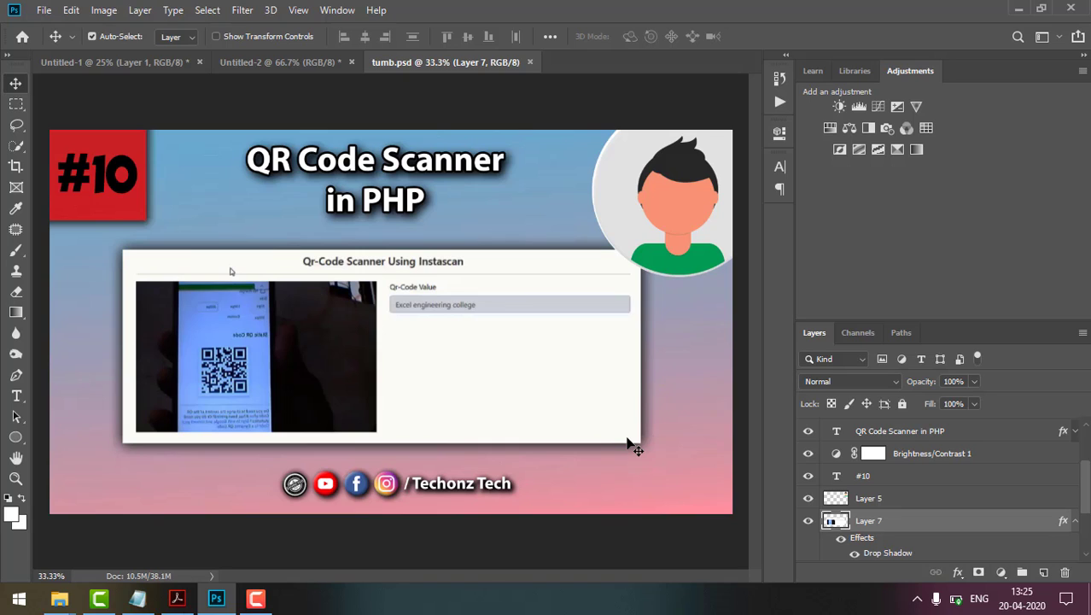
- In tumb.psd, hide every layer from QR Code Scanner in PHP down to Background, collapsing the effects lists of Layer 7 and Rectangle 2
{"action": "left_click", "coordinate": [807, 431]}
{"action": "left_click_drag", "start_coordinate": [809, 457], "coordinate": [808, 523]}
{"action": "left_click_drag", "start_coordinate": [1085, 504], "coordinate": [1086, 514]}
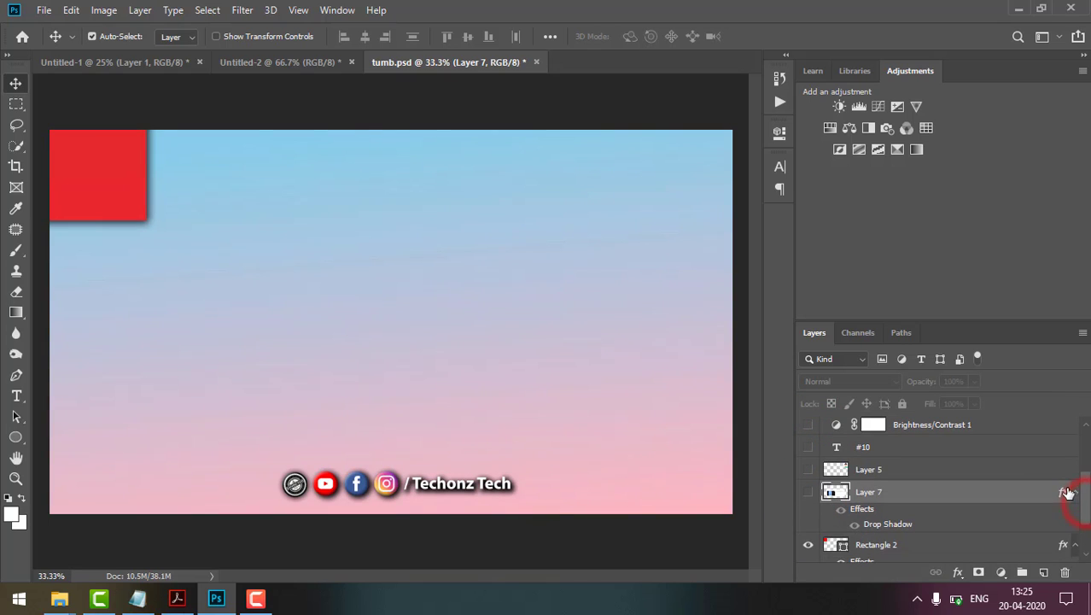
{"action": "left_click", "coordinate": [1074, 493]}
{"action": "left_click", "coordinate": [1074, 512]}
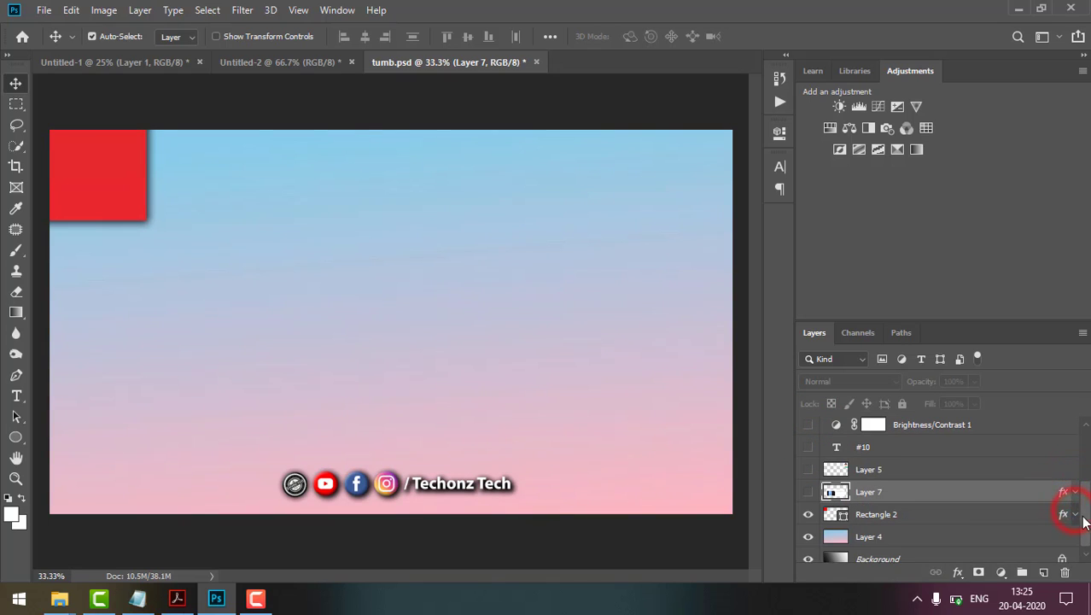
{"action": "left_click_drag", "start_coordinate": [811, 508], "coordinate": [807, 549]}
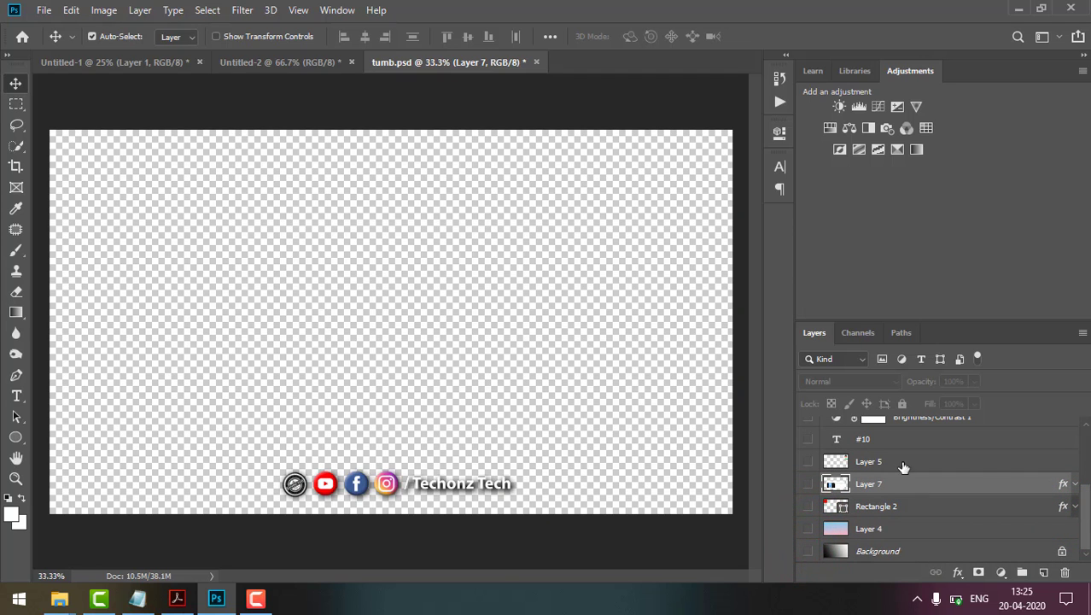
- Hide the / Techonz Tech text, Layer 3, Vector Smart Object and Layer 6 so that the canvas is empty
{"action": "left_click_drag", "start_coordinate": [1084, 510], "coordinate": [1086, 419]}
{"action": "left_click_drag", "start_coordinate": [808, 428], "coordinate": [808, 468]}
{"action": "left_click", "coordinate": [808, 472]}
{"action": "left_click", "coordinate": [808, 450]}
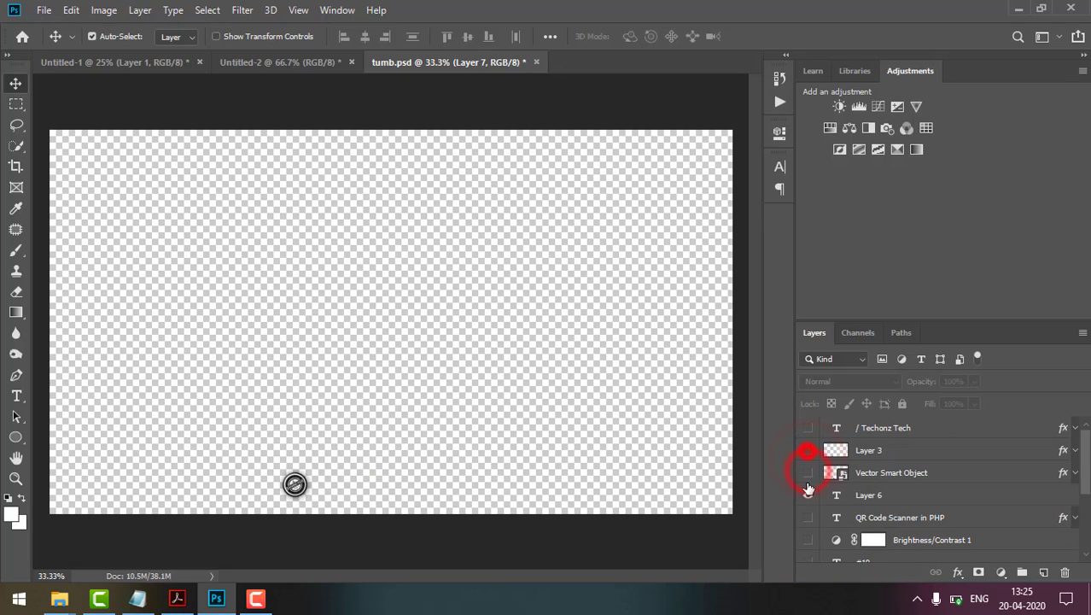
{"action": "left_click", "coordinate": [808, 496]}
- Show the Layer 4 gradient and the red Rectangle 2, and look at the effects applied to the rectangle
{"action": "left_click_drag", "start_coordinate": [1085, 450], "coordinate": [1086, 562]}
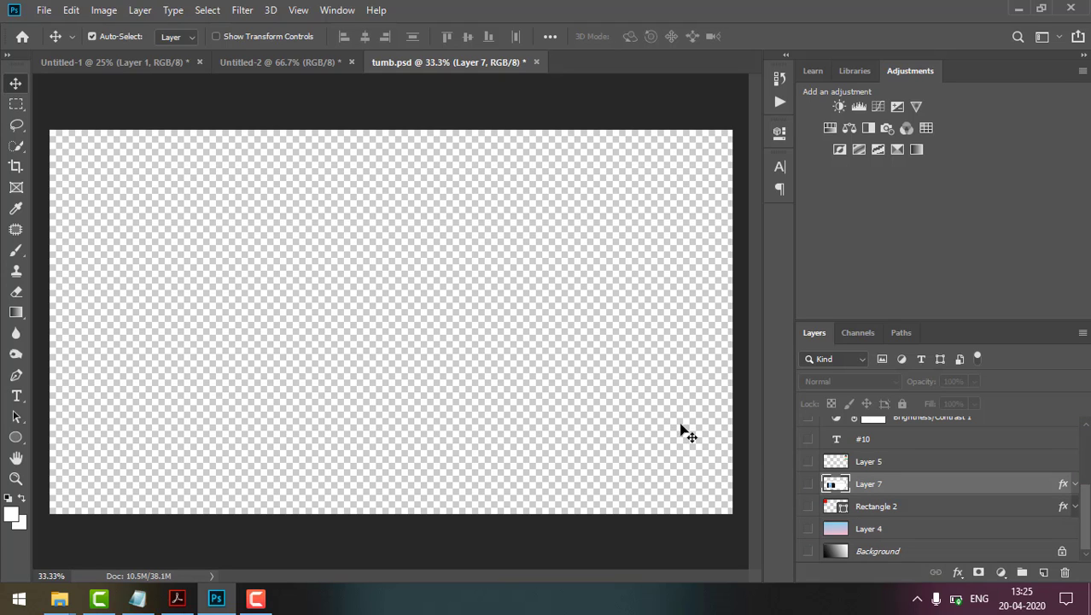
{"action": "left_click", "coordinate": [807, 530]}
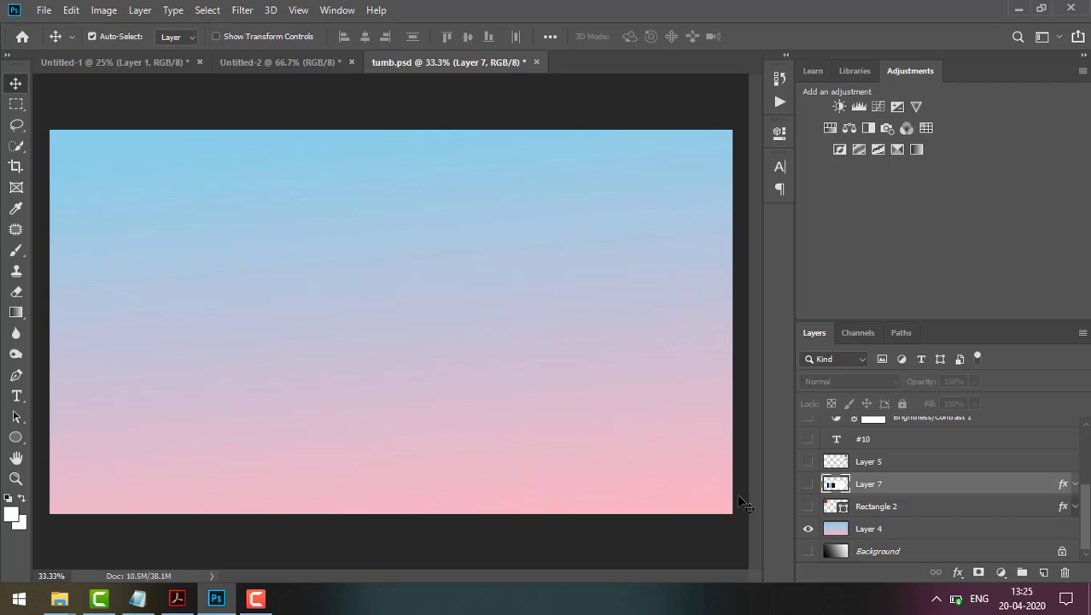
{"action": "left_click", "coordinate": [808, 508]}
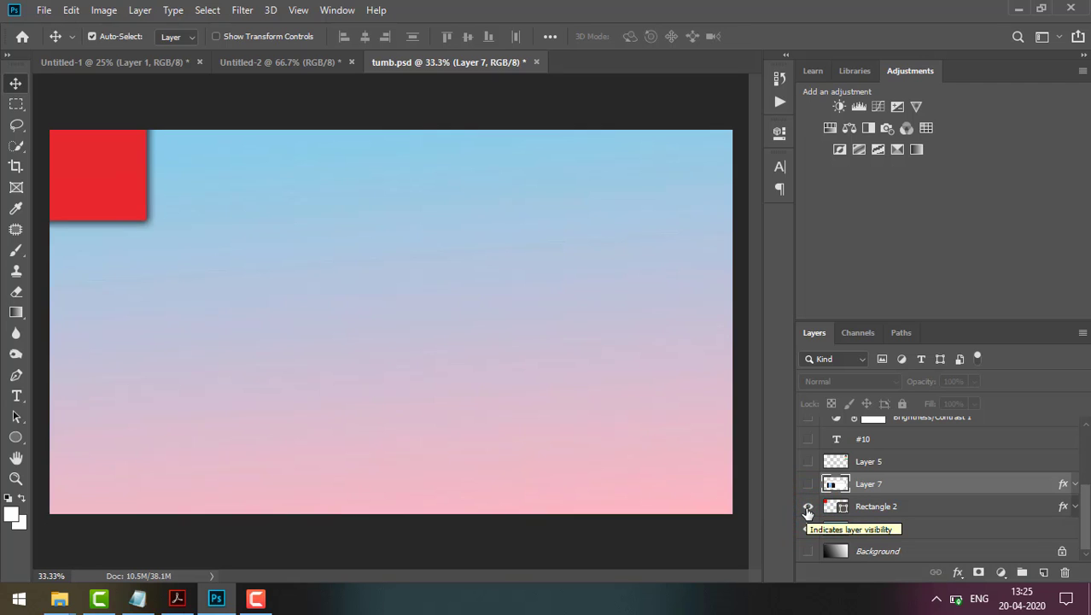
{"action": "left_click", "coordinate": [1075, 507]}
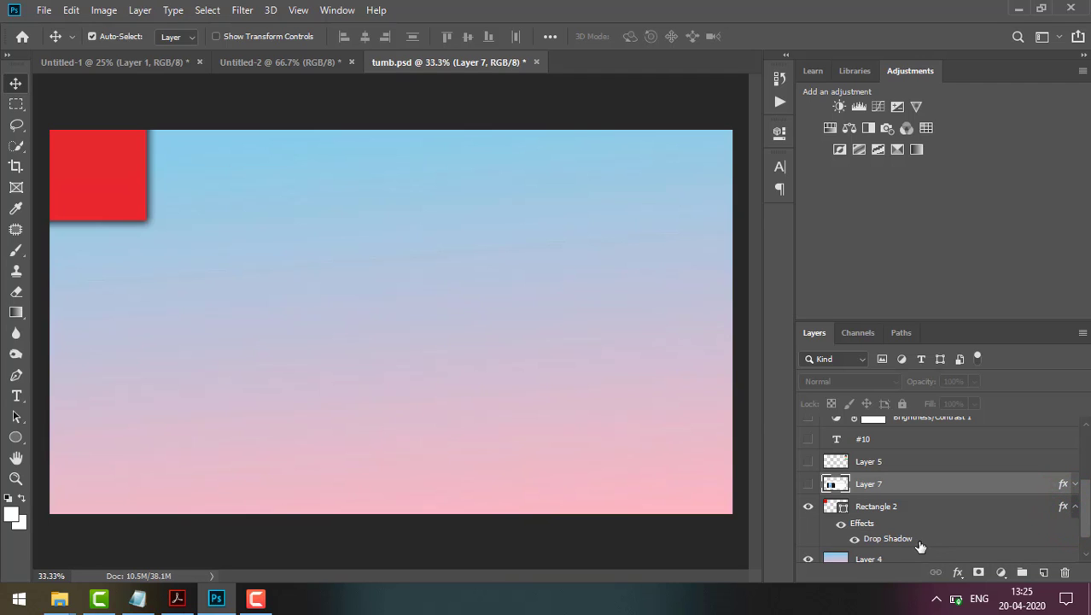
{"action": "left_click", "coordinate": [1076, 509]}
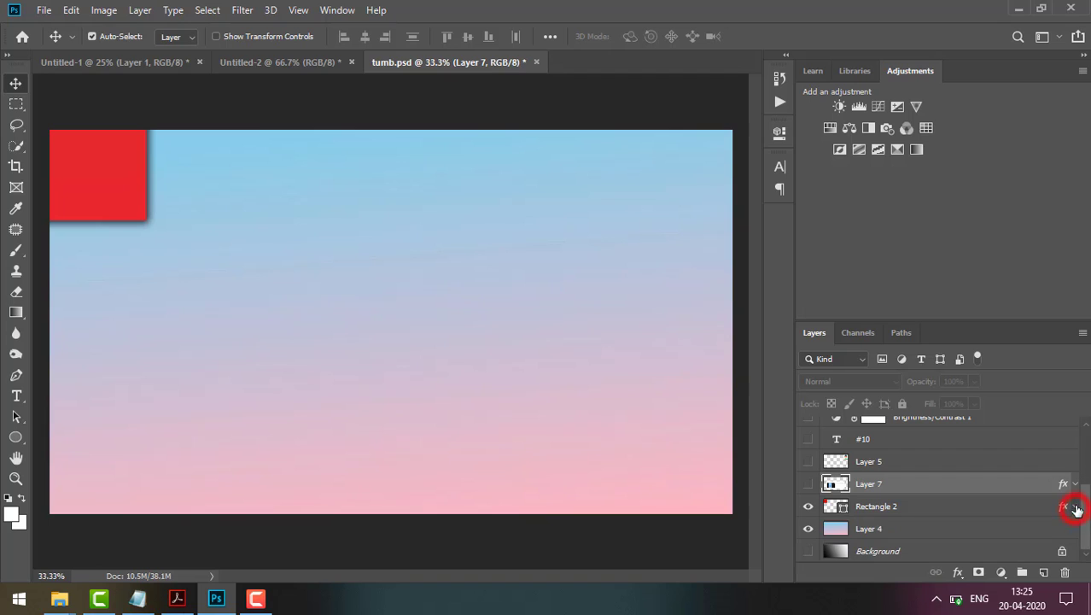
- Show the QR code scanner screenshot on Layer 7 and look at the effects applied to it
{"action": "left_click", "coordinate": [807, 483]}
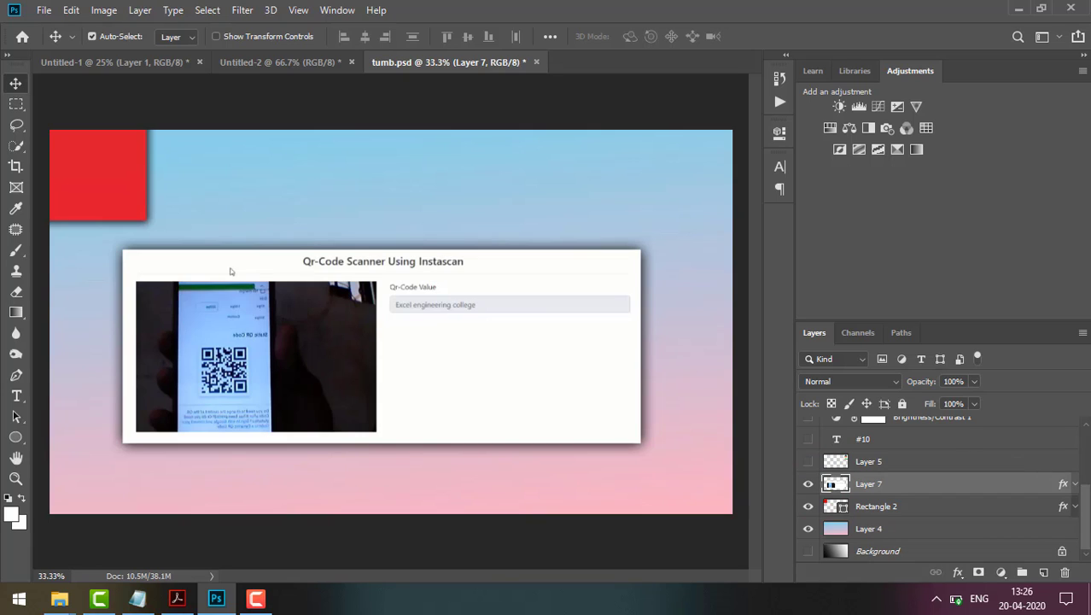
{"action": "left_click", "coordinate": [1075, 483]}
{"action": "left_click", "coordinate": [1075, 483]}
- Show the avatar on Layer 5, the #10 text and the Brightness/Contrast 1 adjustment layer
{"action": "left_click_drag", "start_coordinate": [1087, 500], "coordinate": [1086, 475]}
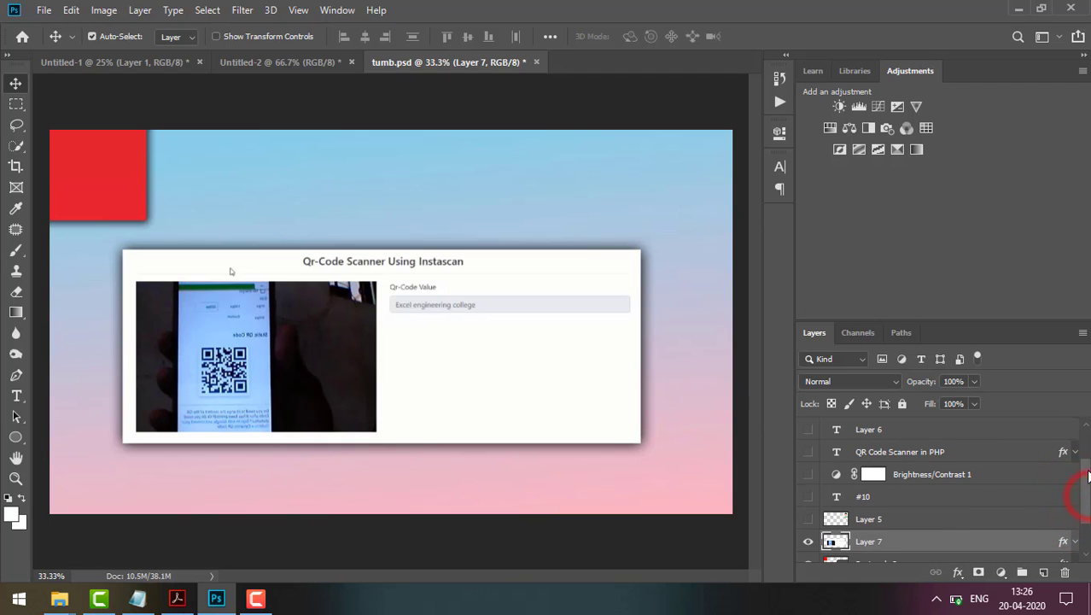
{"action": "left_click", "coordinate": [810, 520]}
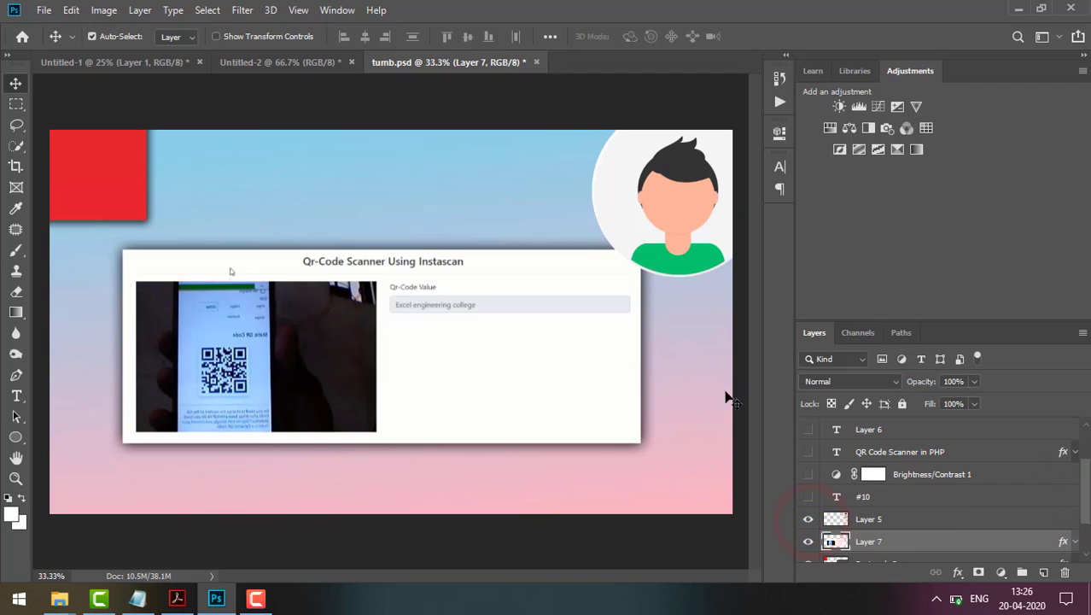
{"action": "left_click", "coordinate": [808, 500]}
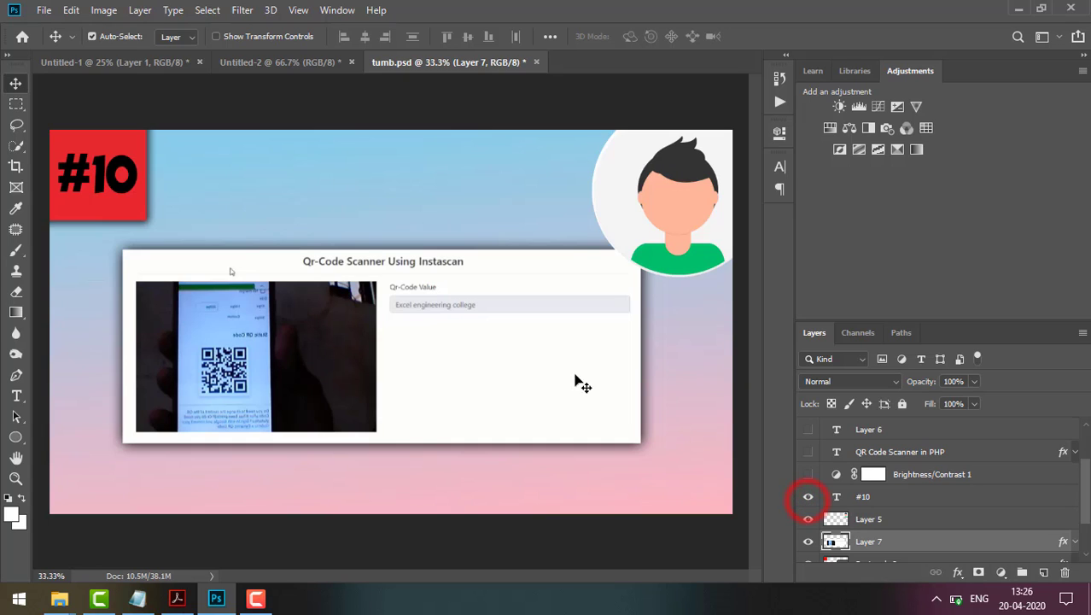
{"action": "left_click", "coordinate": [808, 475]}
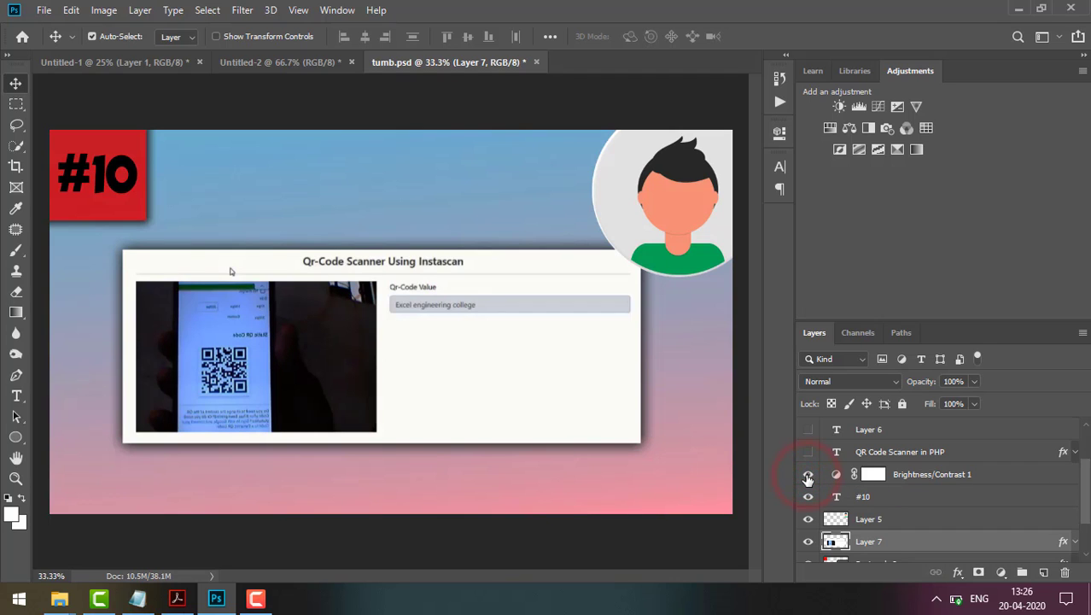
- Compare the thumbnail with and without the Brightness/Contrast 1 adjustment, and show the QR Code Scanner in PHP text layer
{"action": "left_click", "coordinate": [808, 476]}
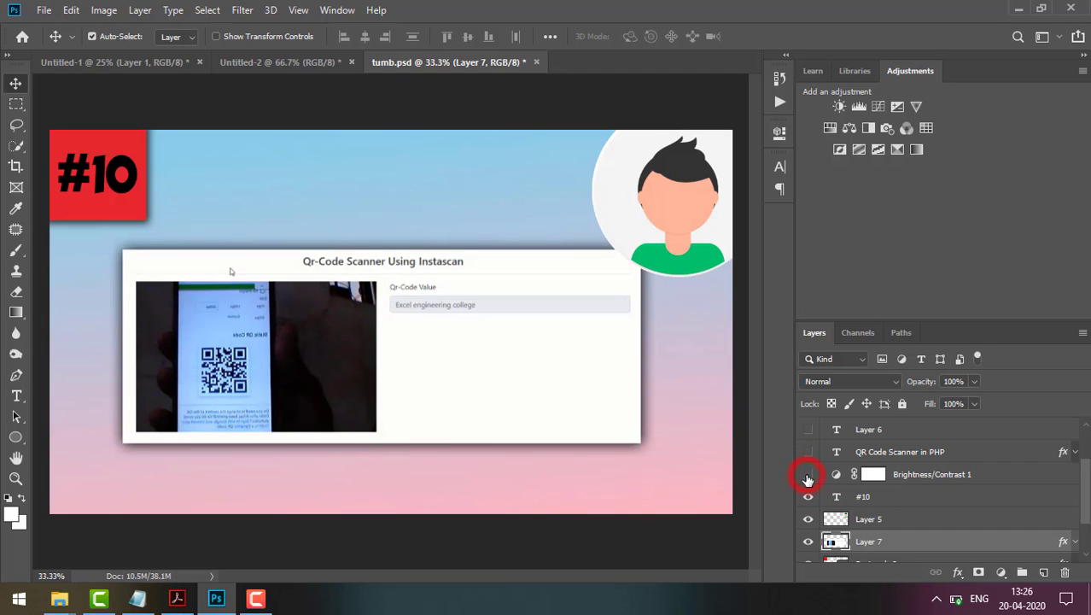
{"action": "left_click", "coordinate": [807, 475]}
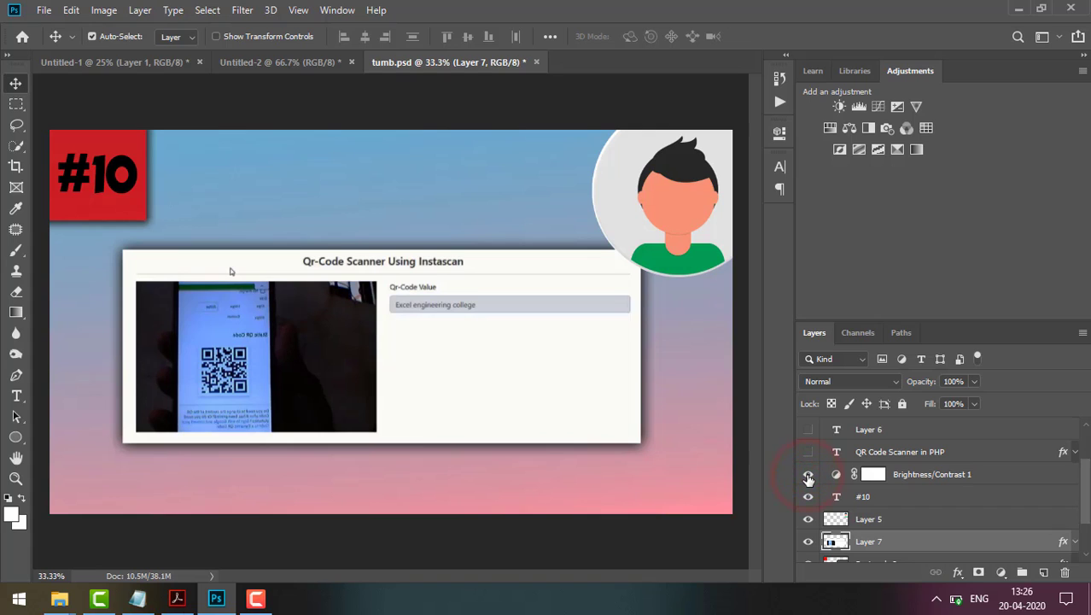
{"action": "left_click_drag", "start_coordinate": [1085, 492], "coordinate": [1085, 471]}
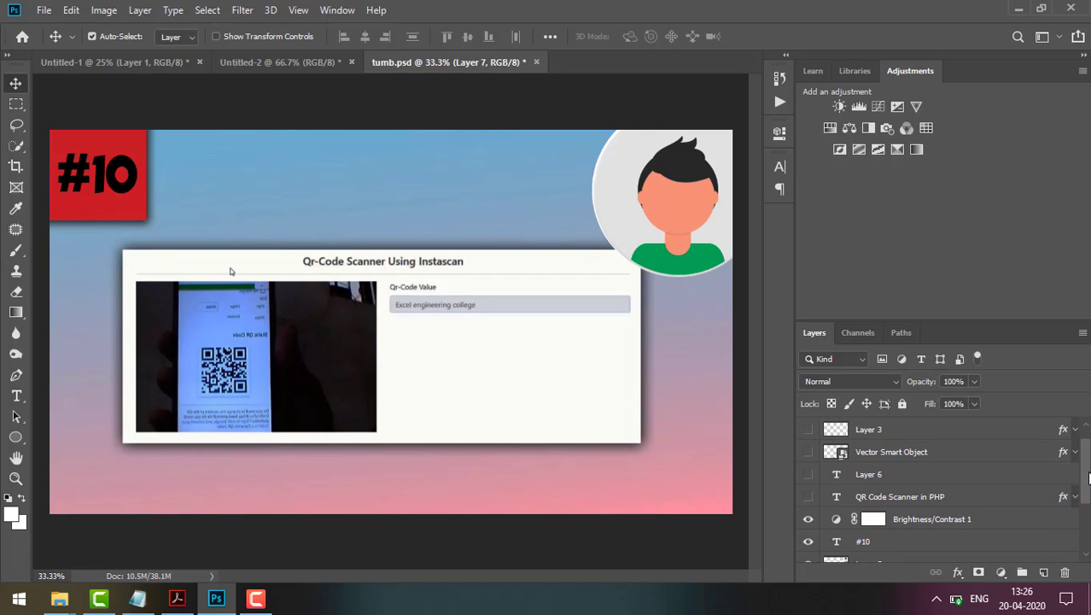
{"action": "left_click", "coordinate": [808, 496]}
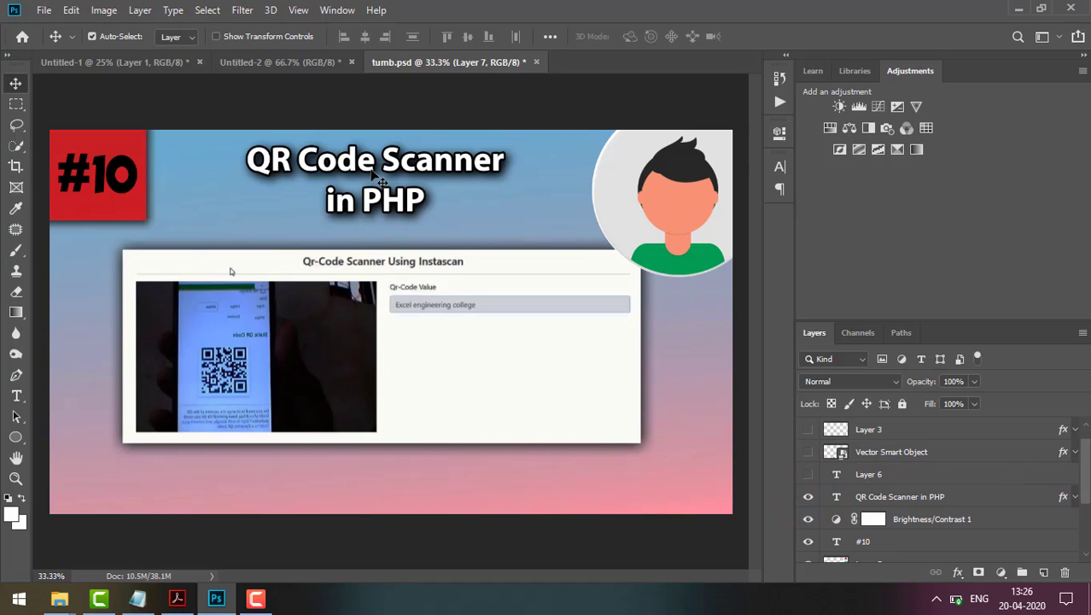
- Examine the QR Code Scanner in PHP title's Stroke and Drop Shadow by switching each effect off and back on
{"action": "left_click", "coordinate": [1075, 496]}
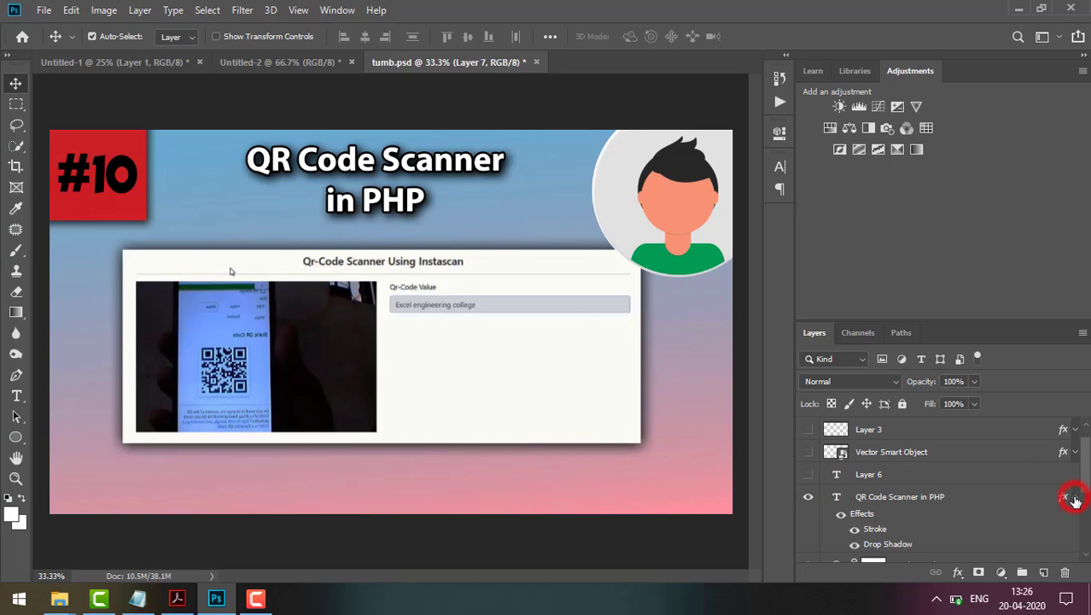
{"action": "left_click", "coordinate": [879, 527]}
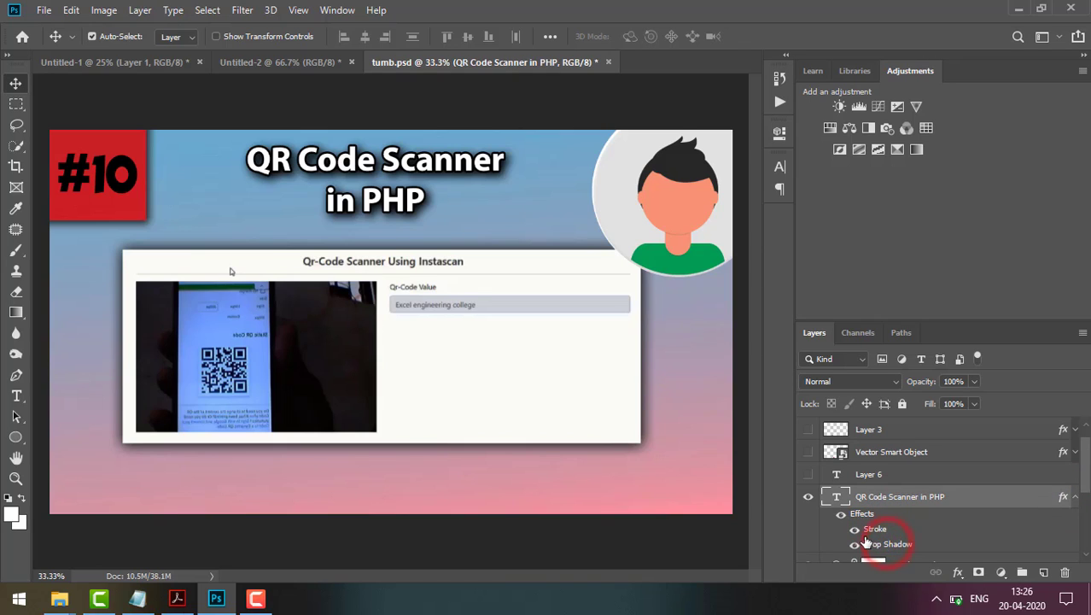
{"action": "left_click", "coordinate": [856, 545]}
{"action": "left_click", "coordinate": [854, 529]}
{"action": "left_click", "coordinate": [854, 532]}
{"action": "left_click", "coordinate": [854, 546]}
{"action": "left_click", "coordinate": [854, 546]}
{"action": "left_click", "coordinate": [1076, 497]}
- Show the social media icons on Vector Smart Object, the logo on Layer 3 and the / Techonz Tech text
{"action": "left_click_drag", "start_coordinate": [1085, 458], "coordinate": [1085, 449]}
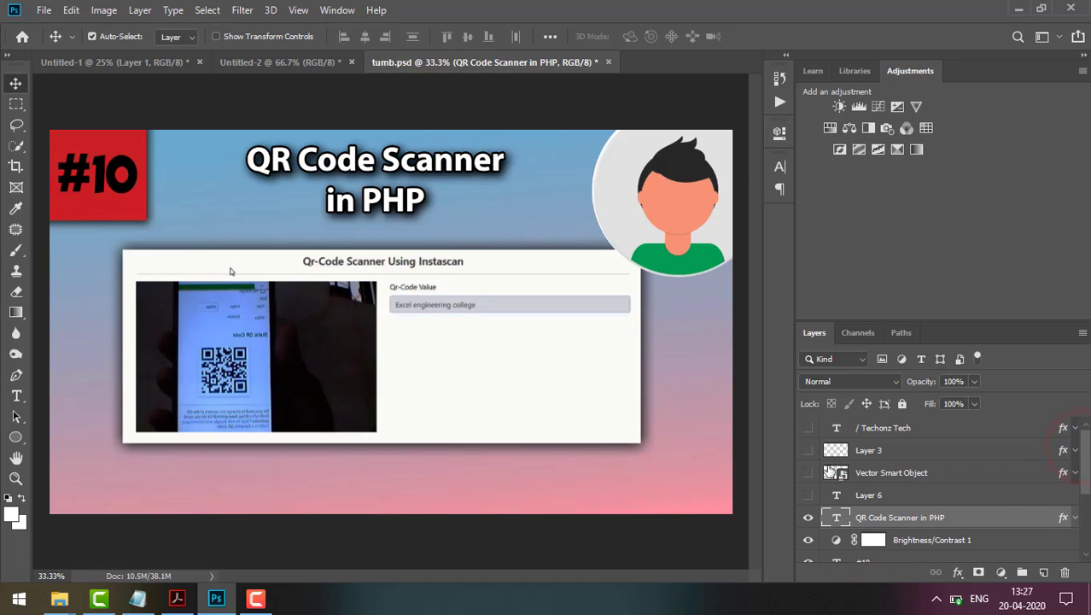
{"action": "left_click", "coordinate": [809, 477]}
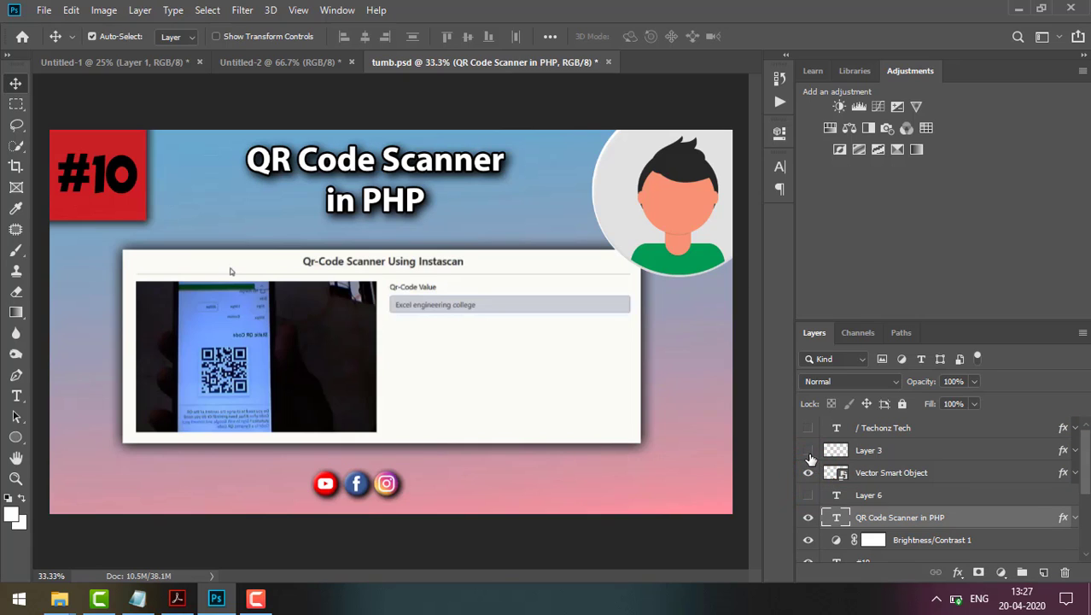
{"action": "left_click", "coordinate": [808, 451]}
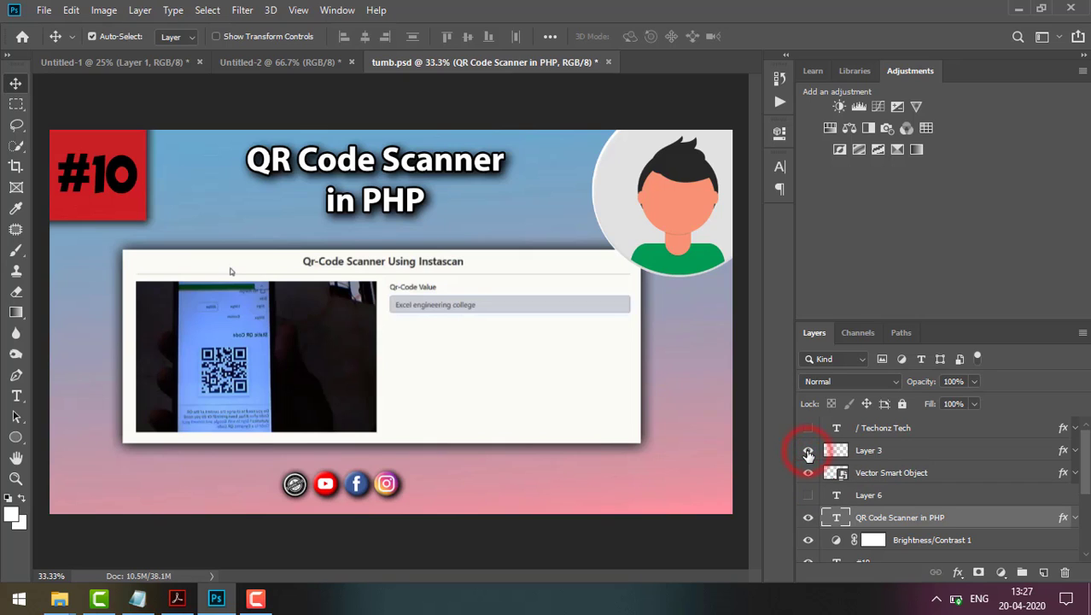
{"action": "left_click", "coordinate": [808, 428]}
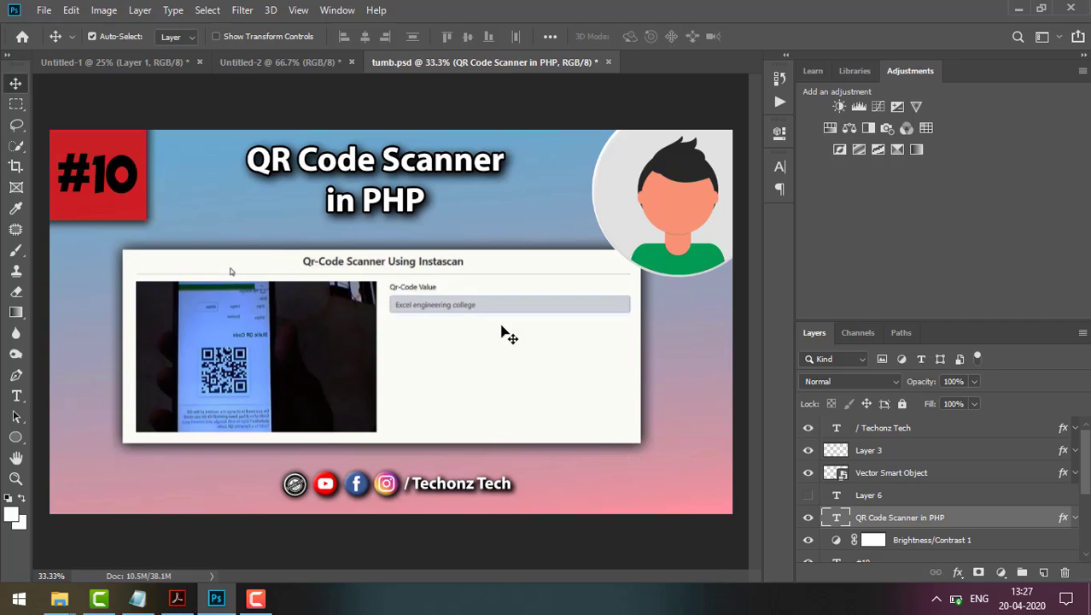
- Clear the open windows to the desktop, switch to Adobe Acrobat and display its document in full-screen mode
{"action": "left_click", "coordinate": [1016, 9]}
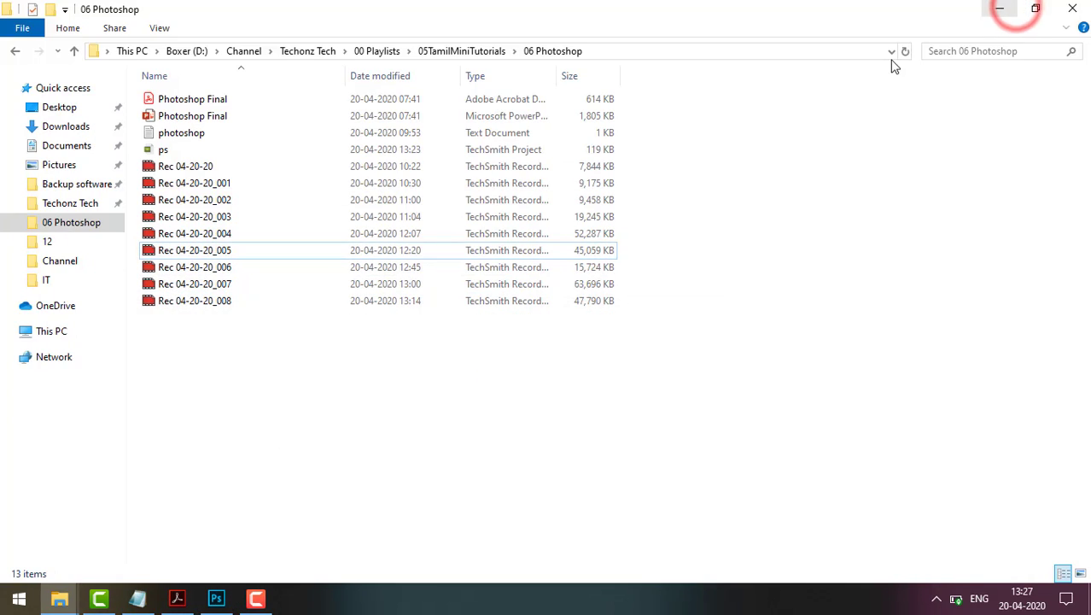
{"action": "key", "text": "super+d"}
{"action": "left_click", "coordinate": [820, 142]}
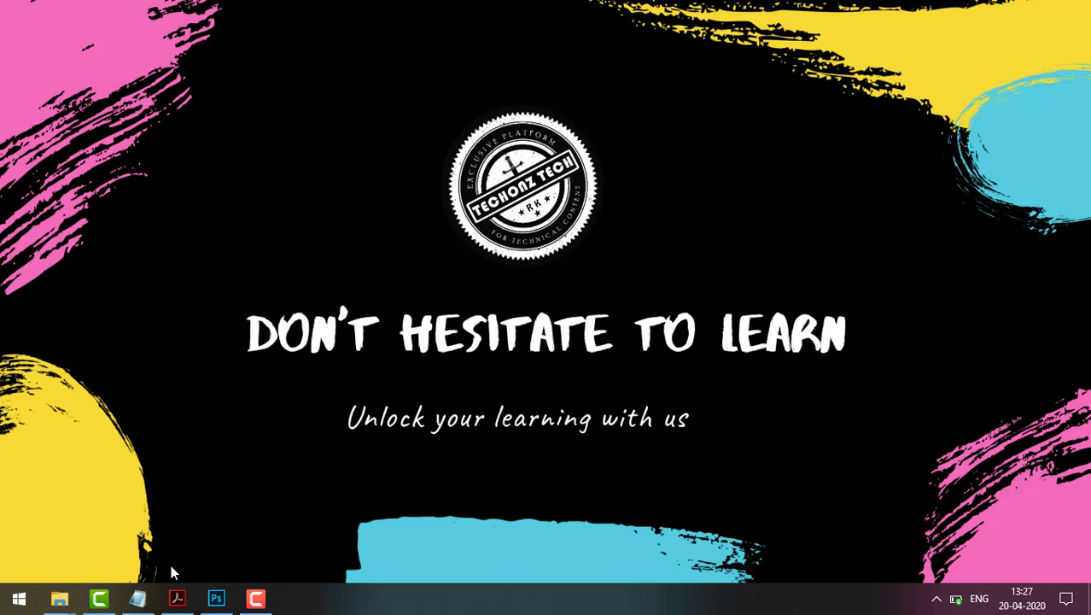
{"action": "left_click", "coordinate": [177, 599]}
{"action": "key", "text": "ctrl+l"}
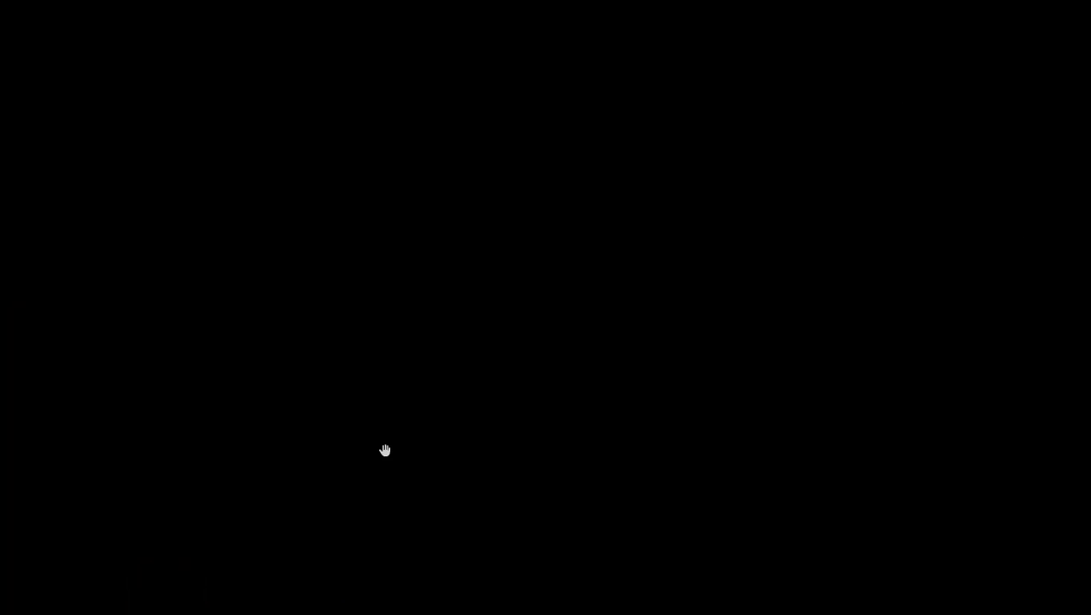